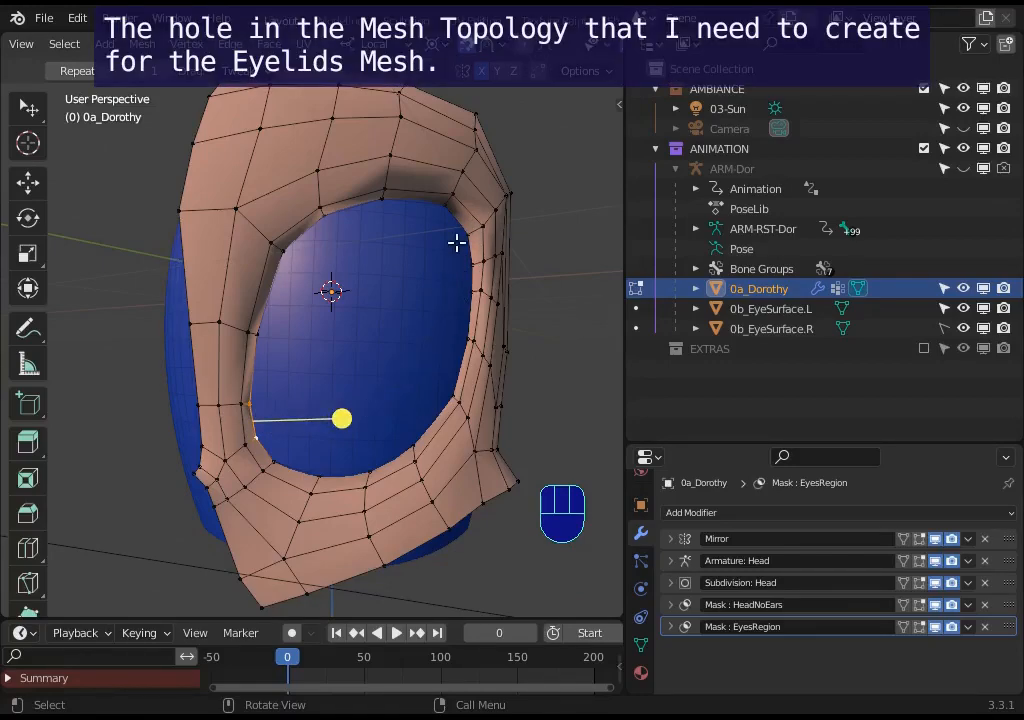
Select the edge loop around the eye opening and extrude it inward, scaled to about 0.8
key("alt+a")
left_click(262, 418, "alt")
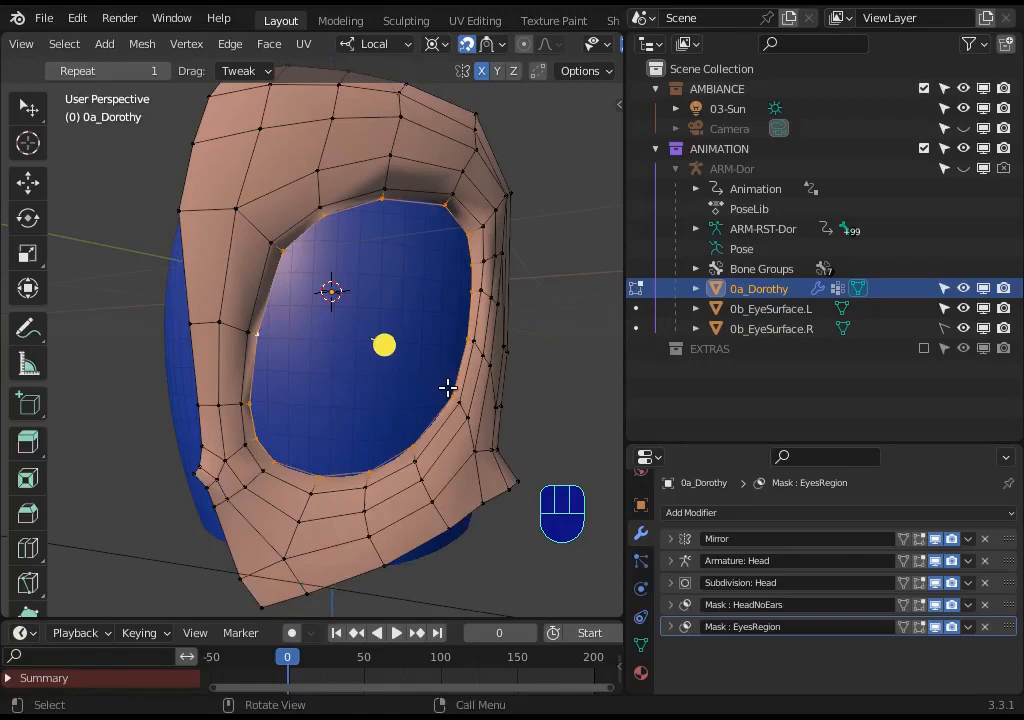
key("e")
key("s")
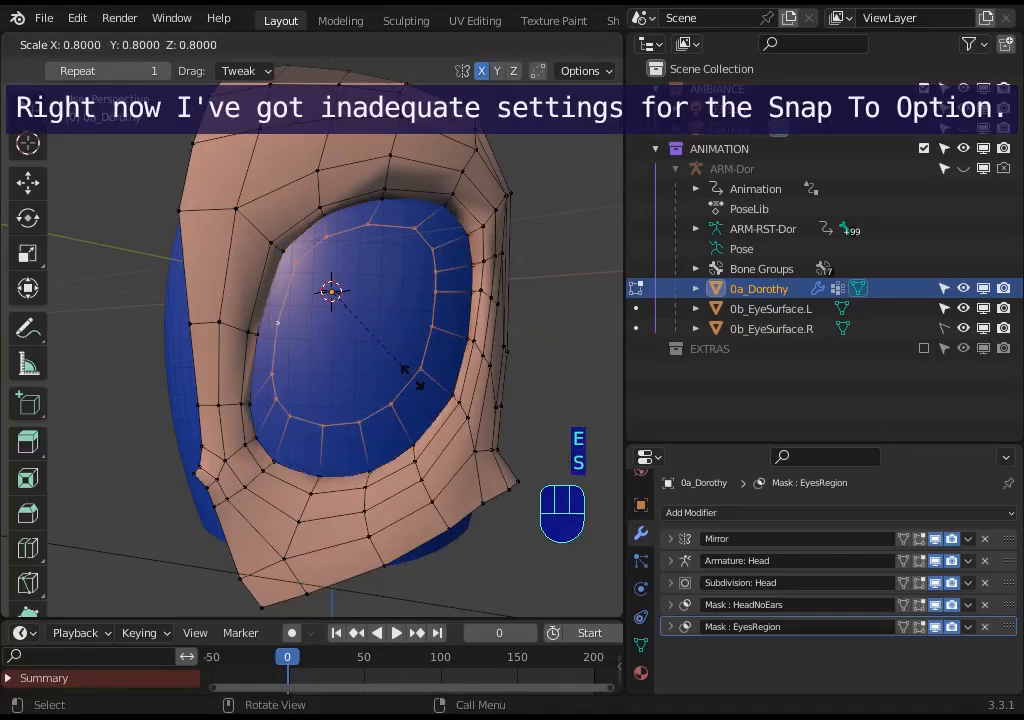
left_click(405, 372)
Move and rescale the extruded loop so it forms a smaller ring inside the eye opening
key("g")
left_click(402, 376)
key("s")
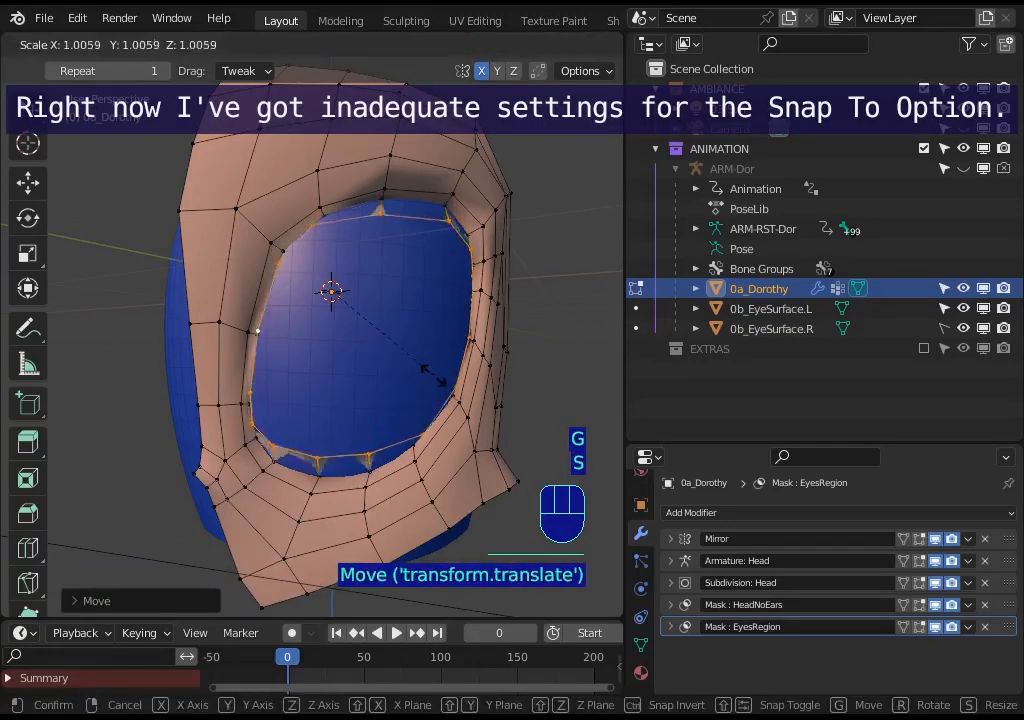
left_click(384, 331)
key("g")
left_click(440, 343)
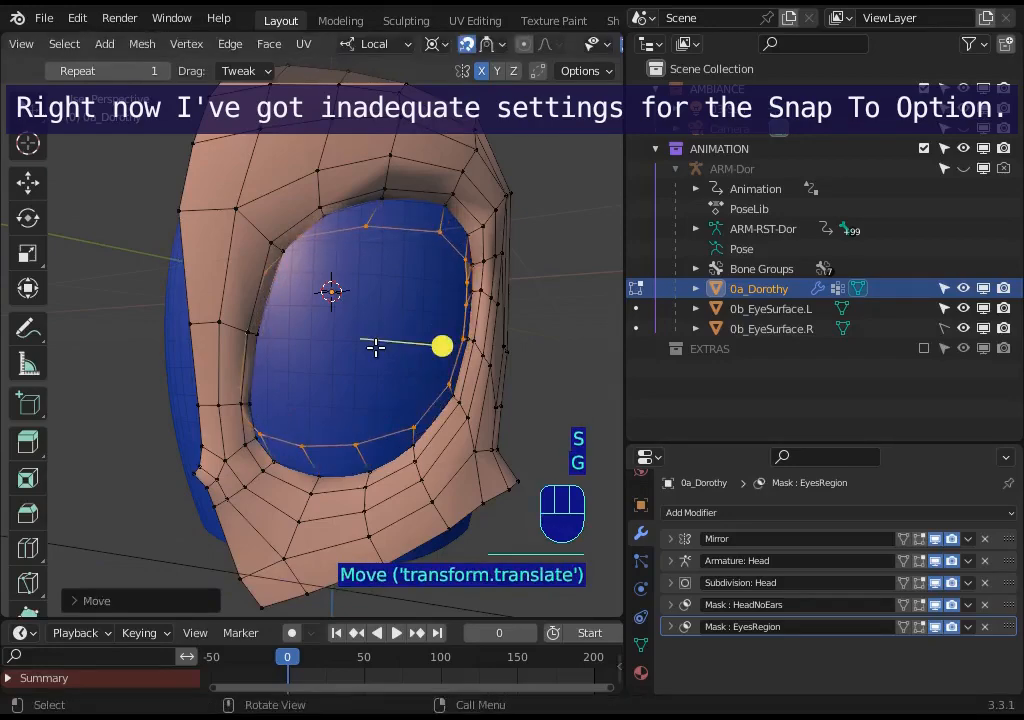
key("s")
left_click(385, 326)
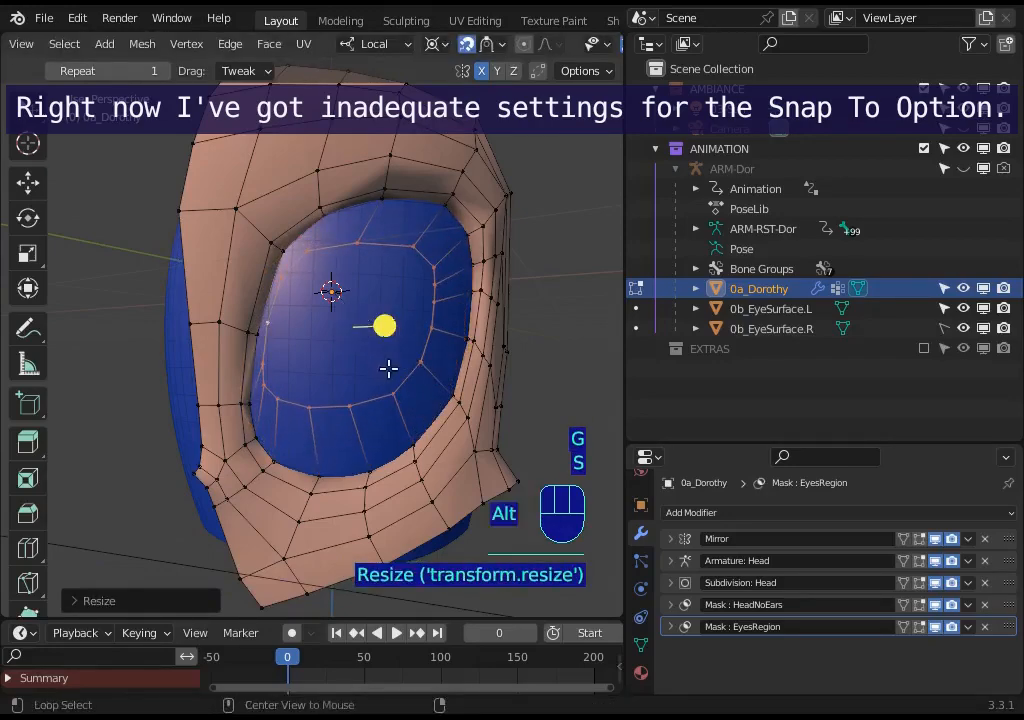
Select the new loop's right-side vertices with Circle Select and move them closer to the opening's rim
key("alt+a")
key("c")
left_click_drag(425, 262, 423, 302)
key("g")
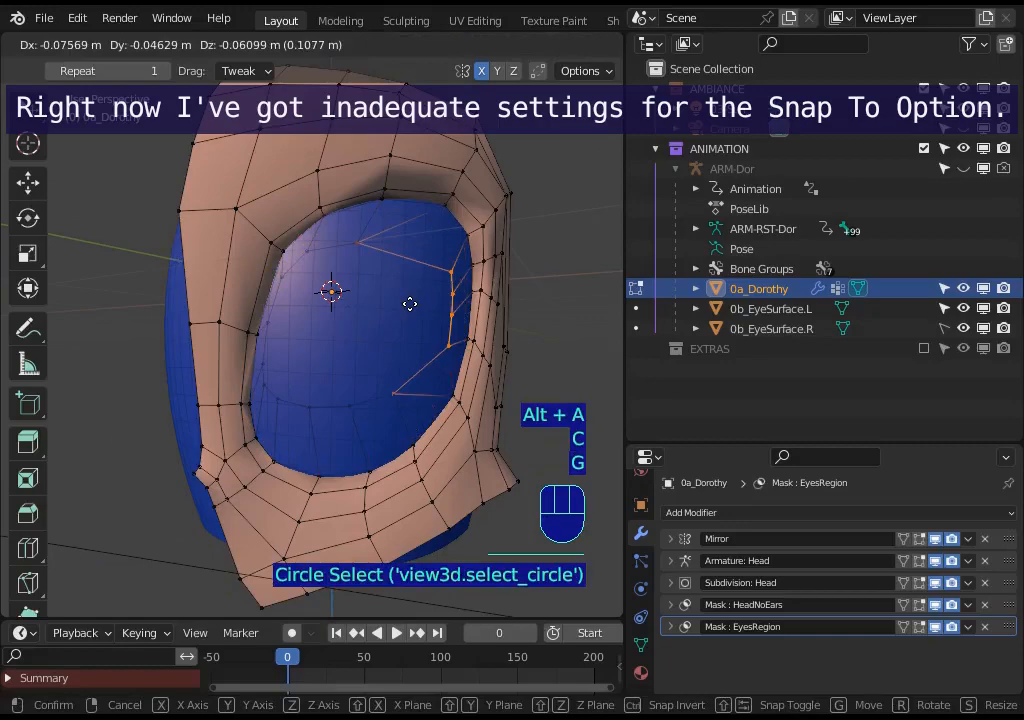
left_click(409, 304)
Move the new loop's lower-right vertices outward toward the rim of the eye opening
left_click(393, 389)
key("g")
left_click(405, 386)
left_click(394, 386)
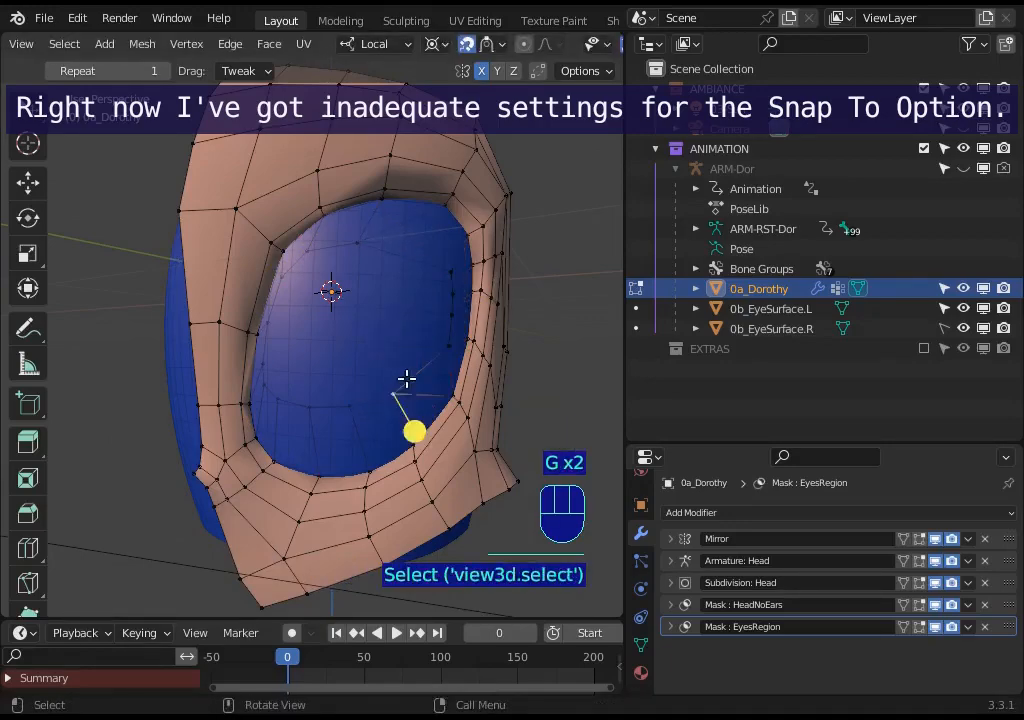
key("g")
left_click(441, 367)
key("g")
left_click(370, 393)
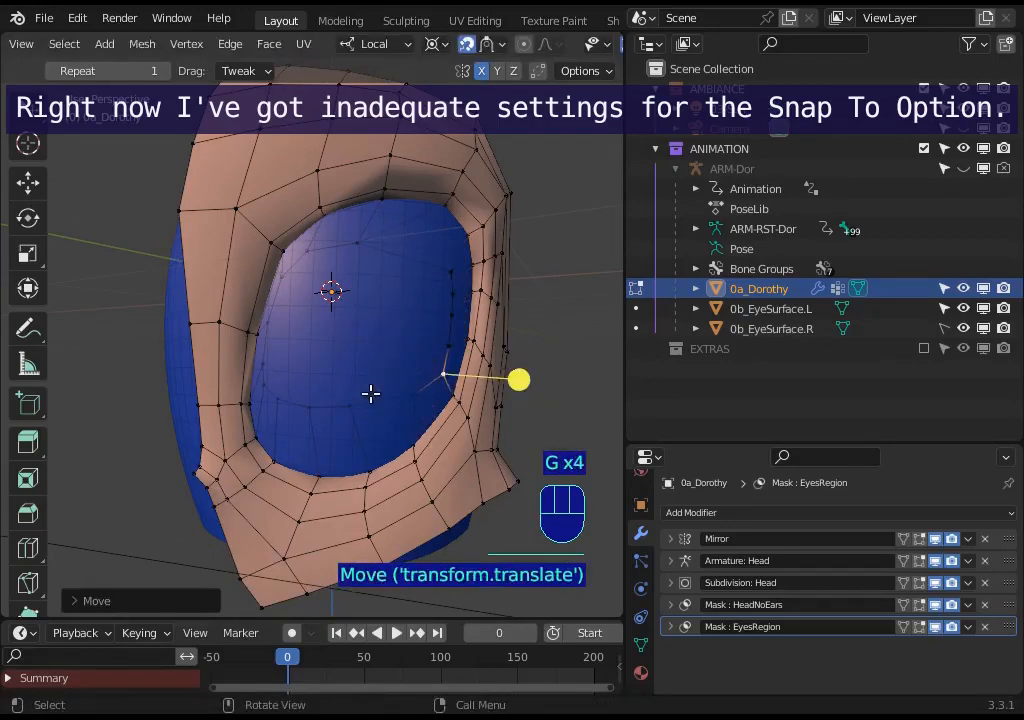
Move the loop's two bottom vertices down toward the lower rim of the eye opening
left_click(370, 393)
key("g")
left_click(389, 404)
left_click(320, 408)
key("g")
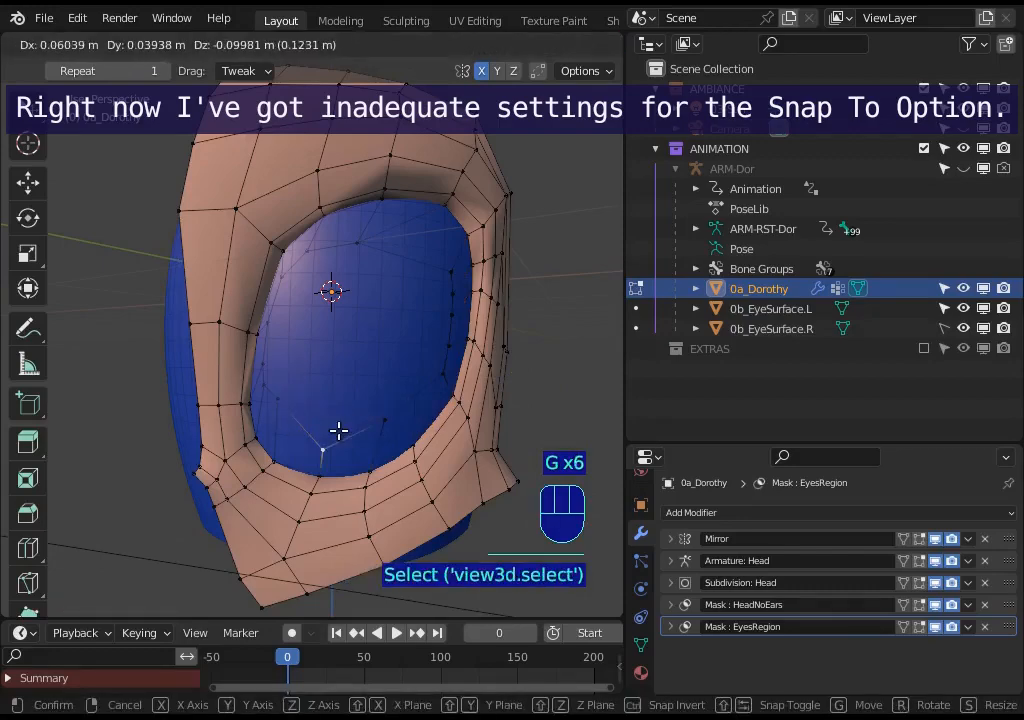
left_click(339, 429)
Move the loop's lower-left and left-side vertices closer to the rim of the eye opening
left_click(283, 403)
key("g")
left_click(312, 430)
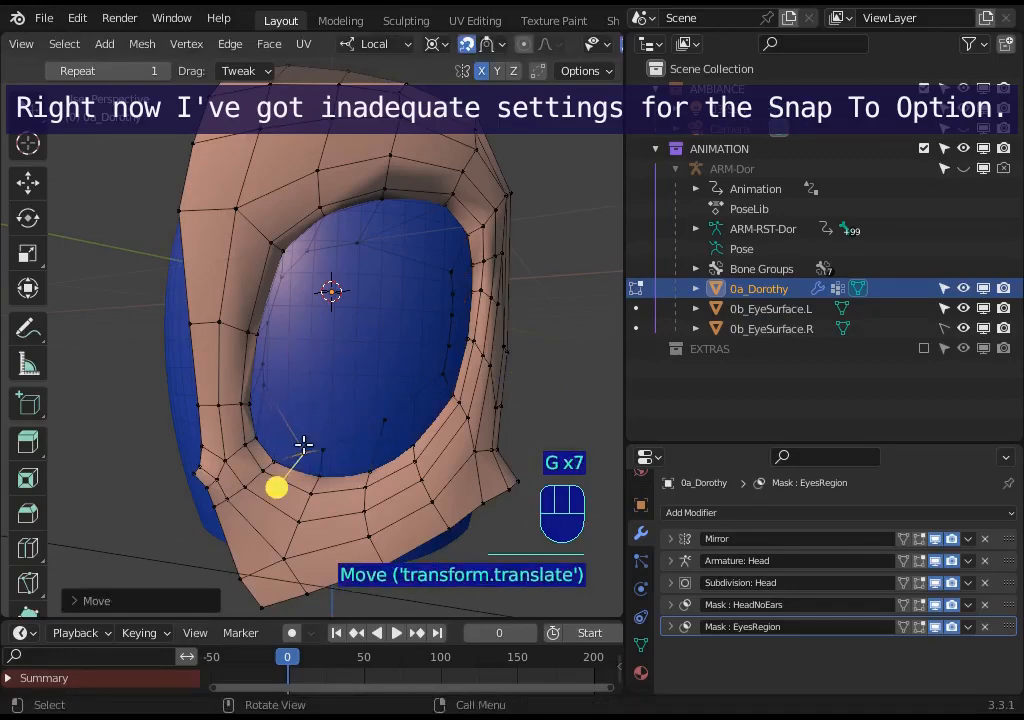
scroll(327, 445, "up", 2)
key("g")
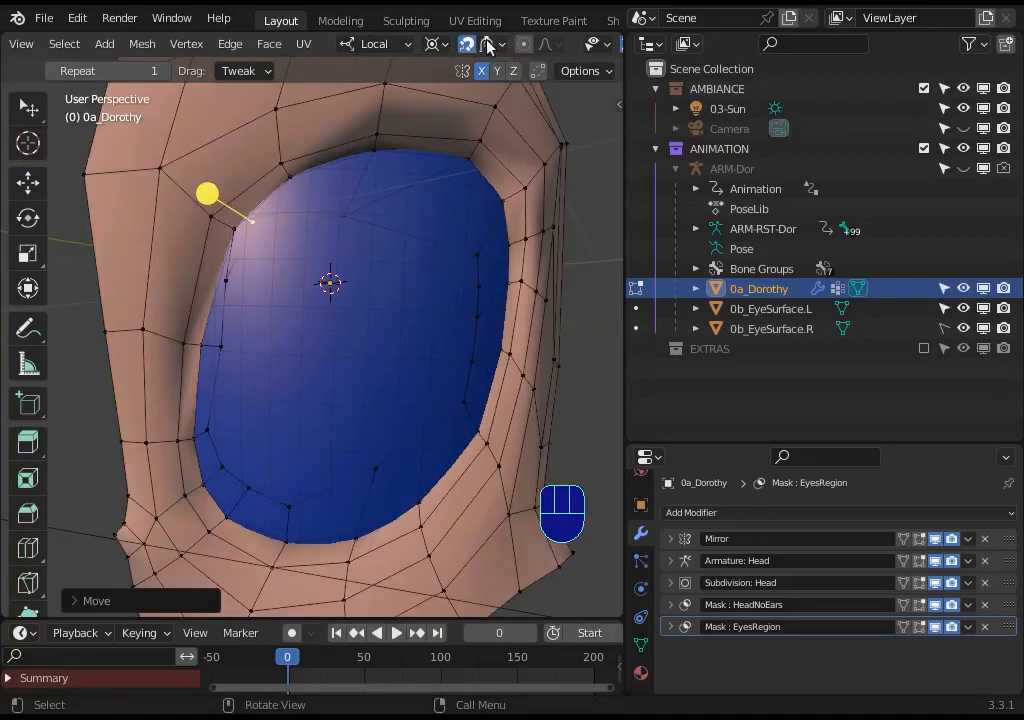
Set snapping to Face Project and move the loop's upper-left vertex inward on the eye surface
left_click(487, 43)
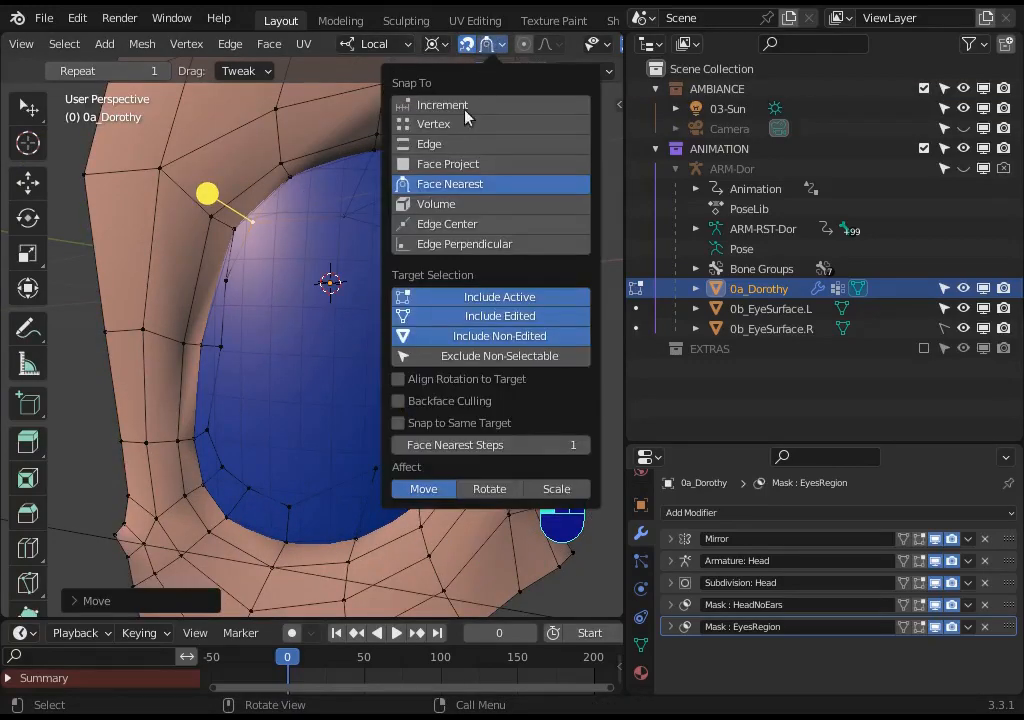
left_click(430, 164)
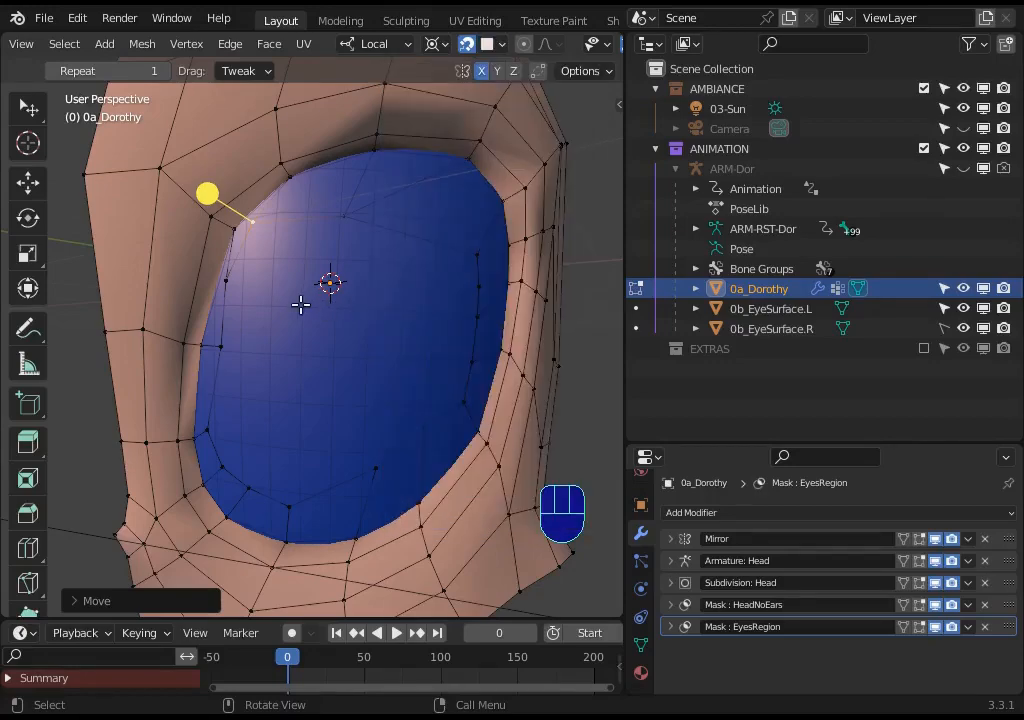
middle_click_drag(299, 304, 236, 281)
left_click(233, 281)
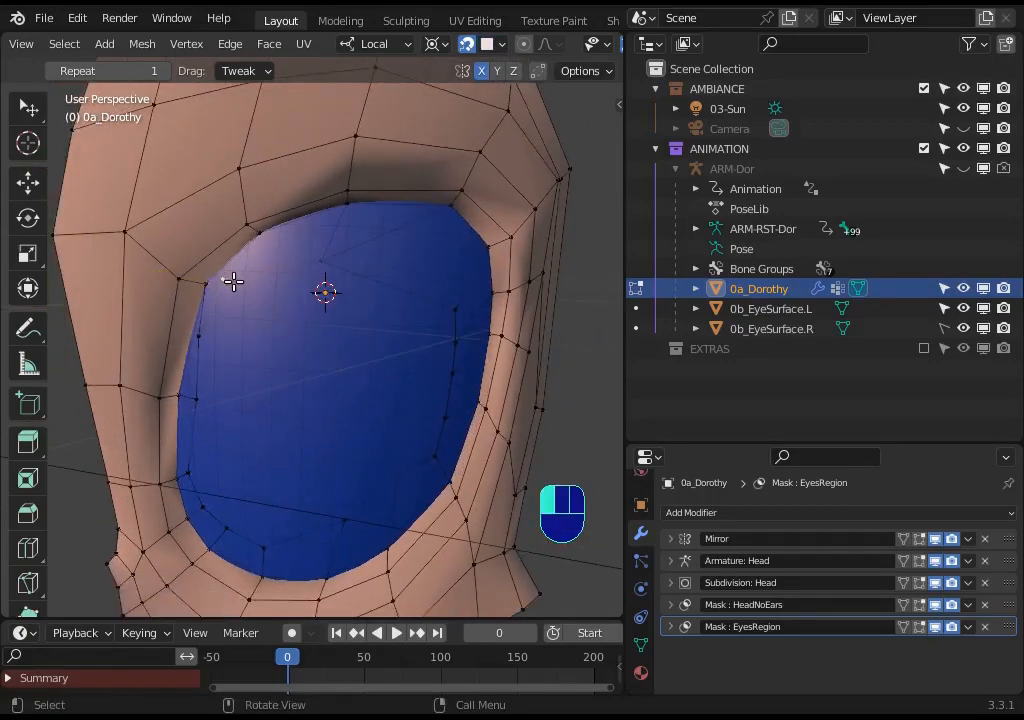
key("g")
left_click(251, 281)
Place the loop's two top vertices on the eye surface just below the upper rim
left_click(313, 255)
key("g")
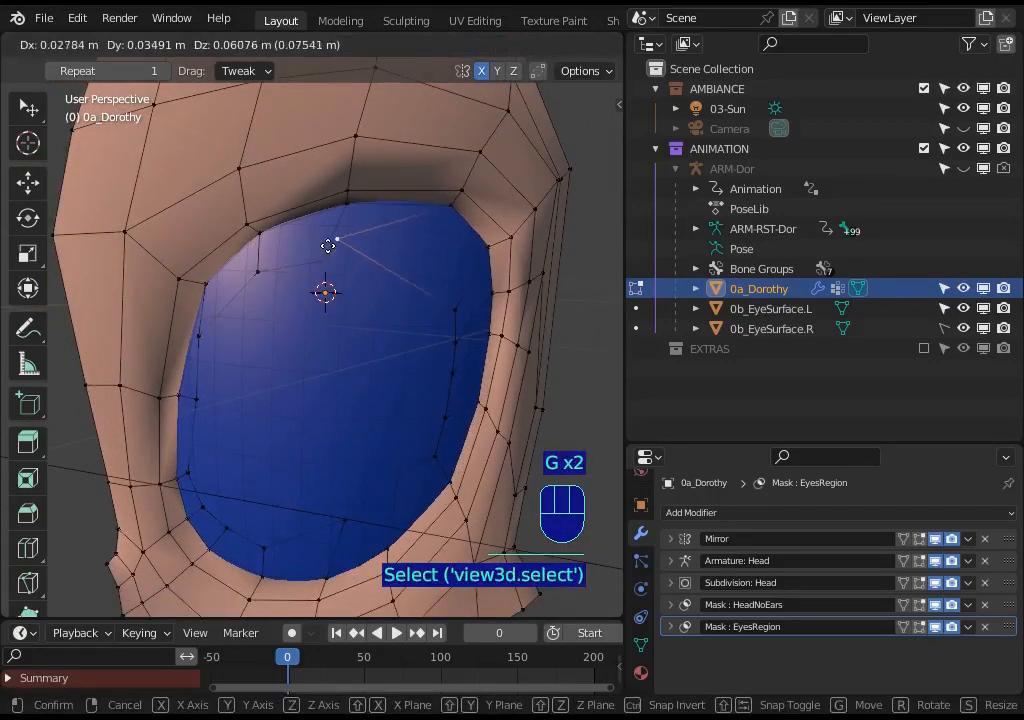
left_click(428, 252)
left_click(324, 261)
key("g")
left_click(341, 234)
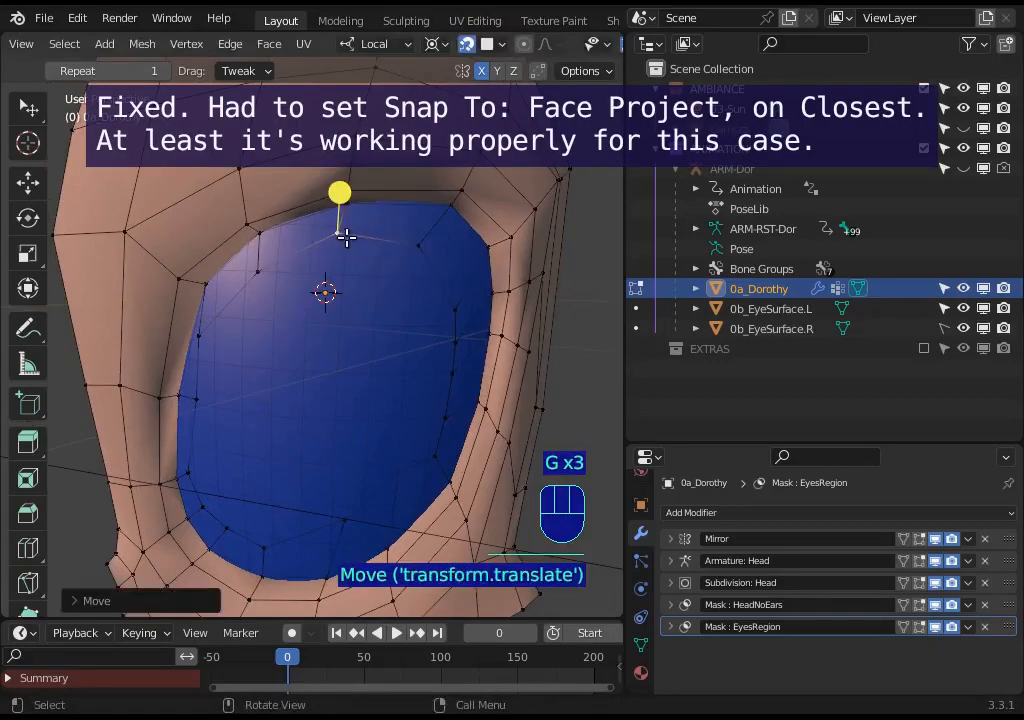
Raise the loop's two upper-right vertices along the eye surface to follow the rim
left_click(425, 239)
key("g")
left_click(428, 235)
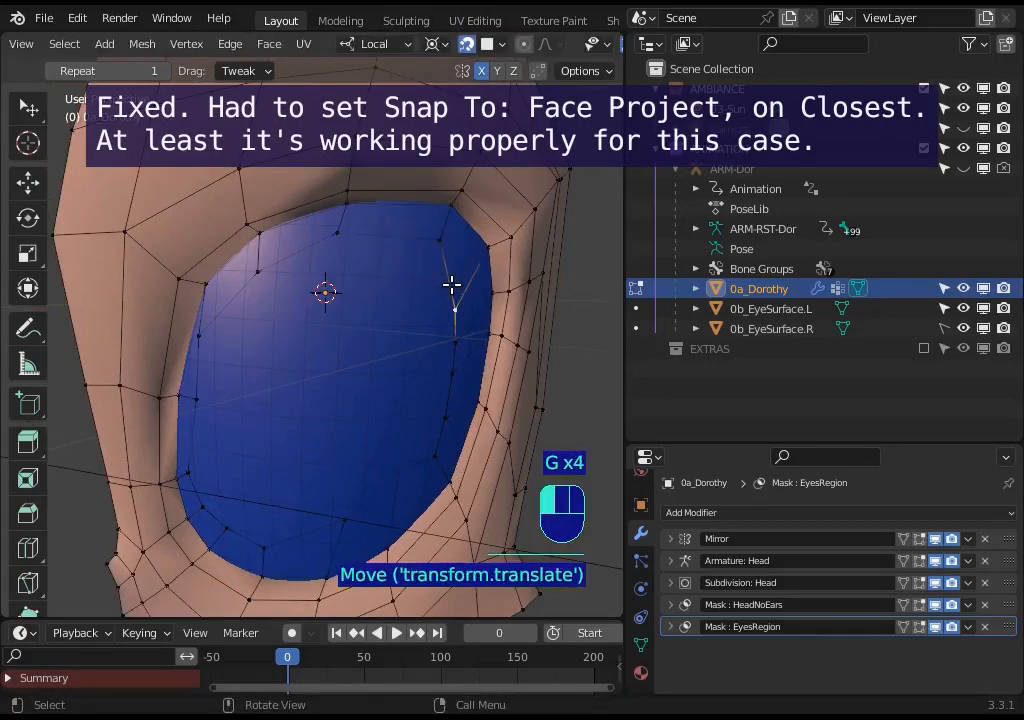
left_click(457, 274)
key("g")
left_click(457, 274)
Select the whole inner loop and move it slightly so all its vertices project onto the eye surface
key("alt+a")
left_click(443, 381, "alt")
key("g")
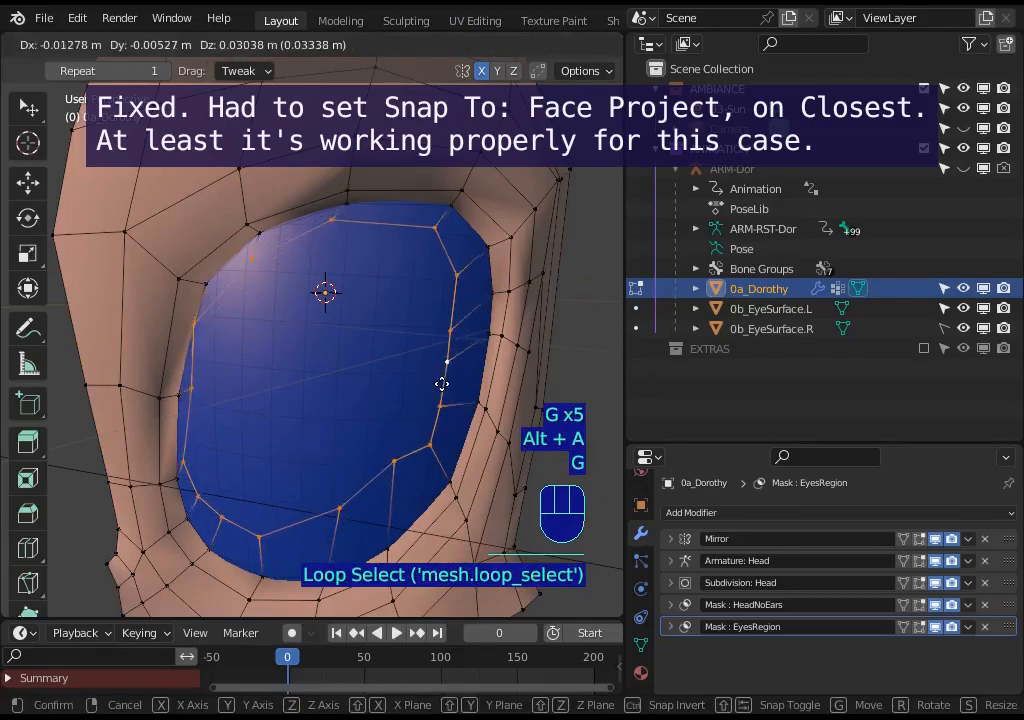
left_click(392, 373)
Reposition two vertices on the left side of the inner loop along the rim
key("alt+a")
left_click(202, 381)
key("g")
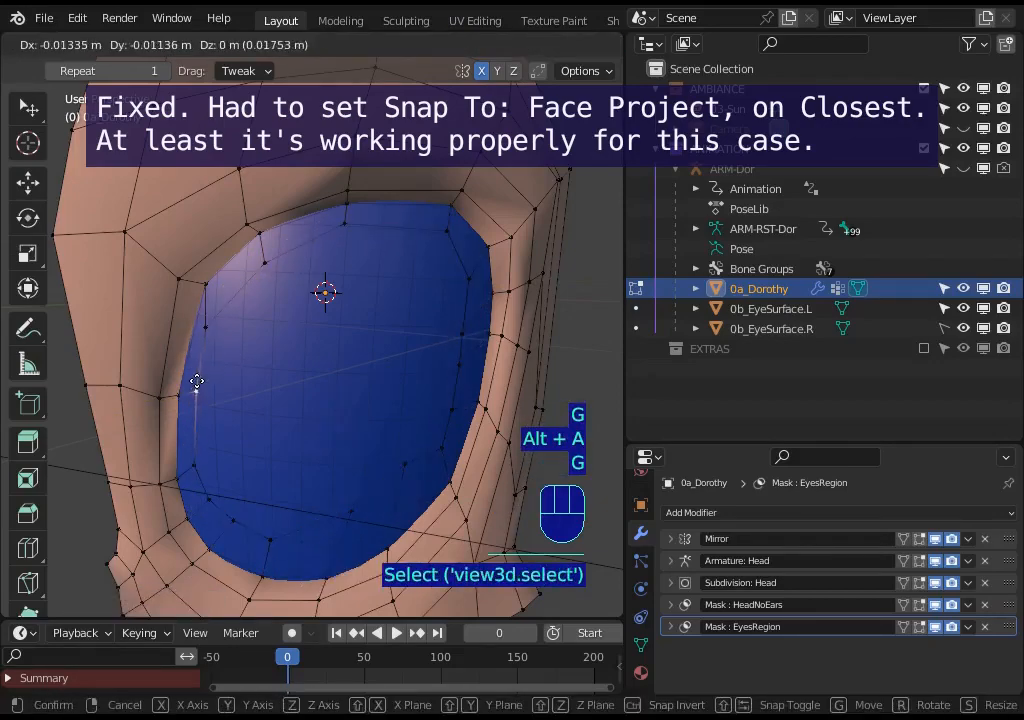
left_click(196, 389)
left_click(203, 331)
key("g")
left_click(210, 319)
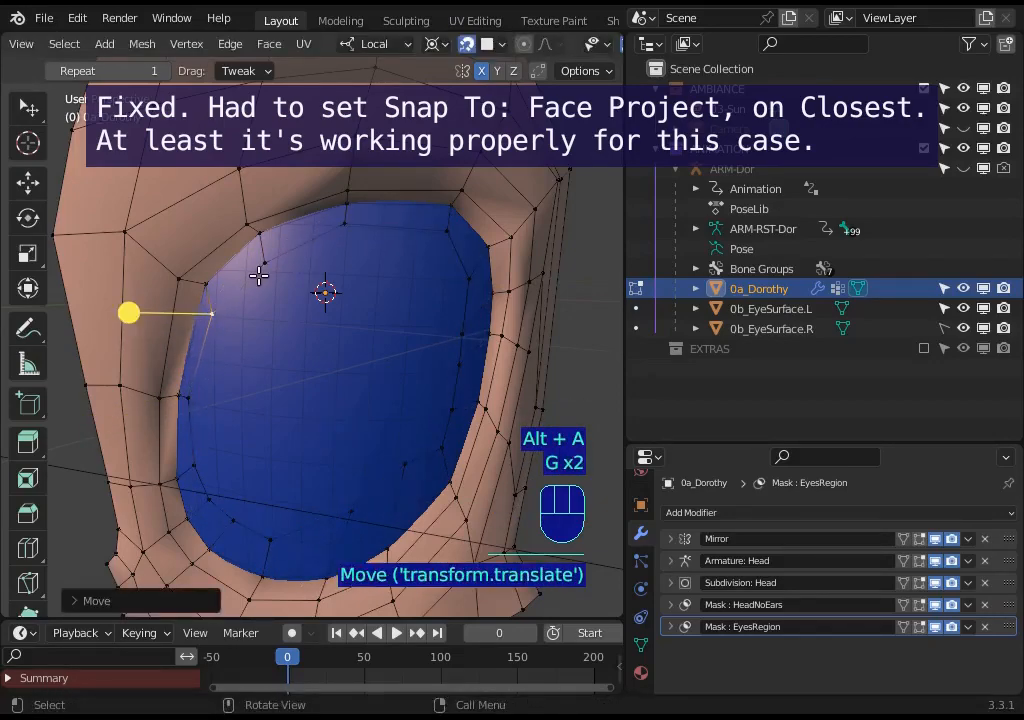
Adjust the loop's three top vertices on the eye surface, lowering them into an even upper row
left_click(275, 260)
key("g")
left_click(279, 264)
left_click(347, 229)
key("g")
left_click(351, 273)
left_click(431, 241)
key("g")
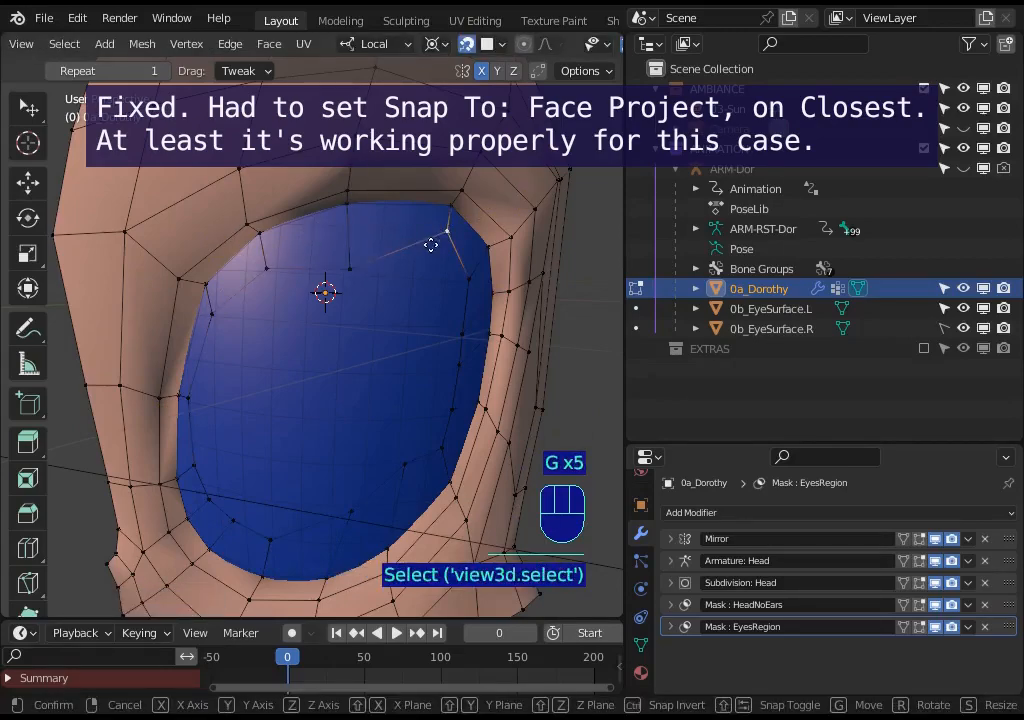
left_click(422, 278)
Slide the inner loop's right-side vertices downward along the eye surface with even spacing
left_click(462, 281)
key("g")
left_click(449, 322)
left_click(455, 338)
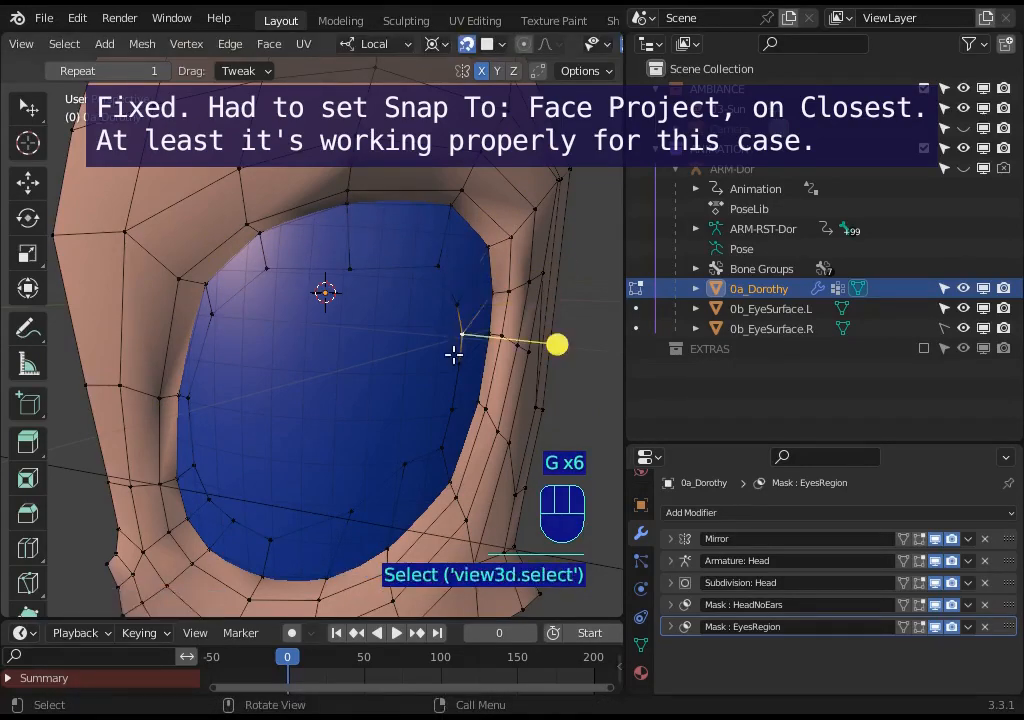
left_click(454, 367, "shift")
key("g")
left_click(448, 400)
left_click(448, 407)
key("g")
left_click(442, 425)
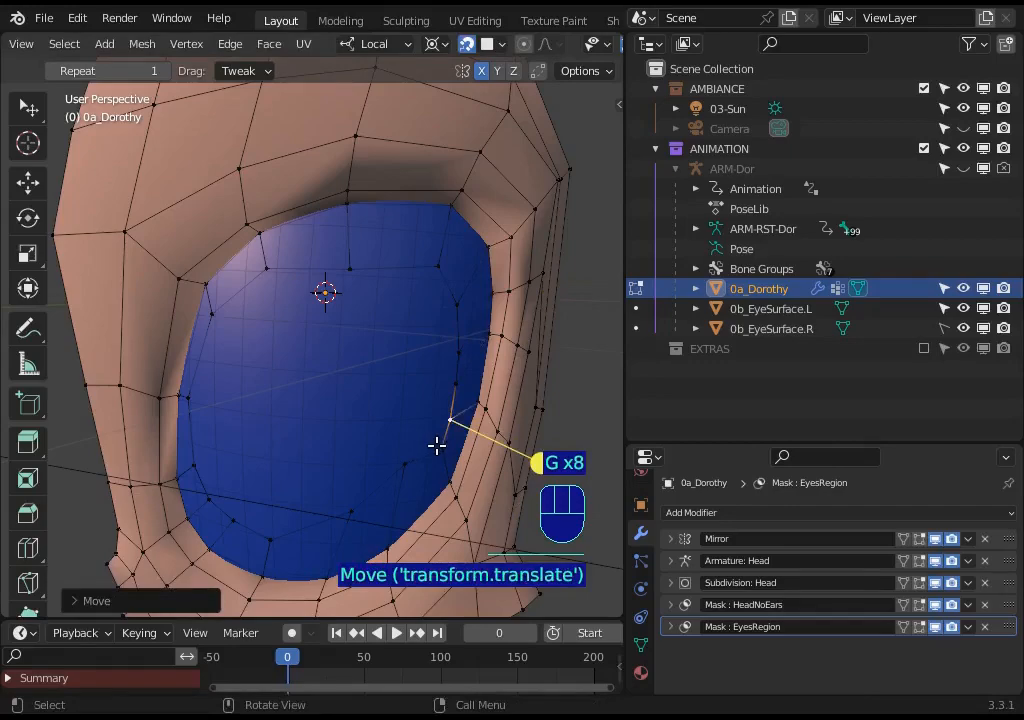
Reposition the loop's lower-right and bottom vertices on the eye surface to even out the lower curve
left_click(437, 447)
key("g")
left_click(430, 448)
left_click(409, 455)
key("g")
left_click(410, 452)
left_click(343, 498)
key("g")
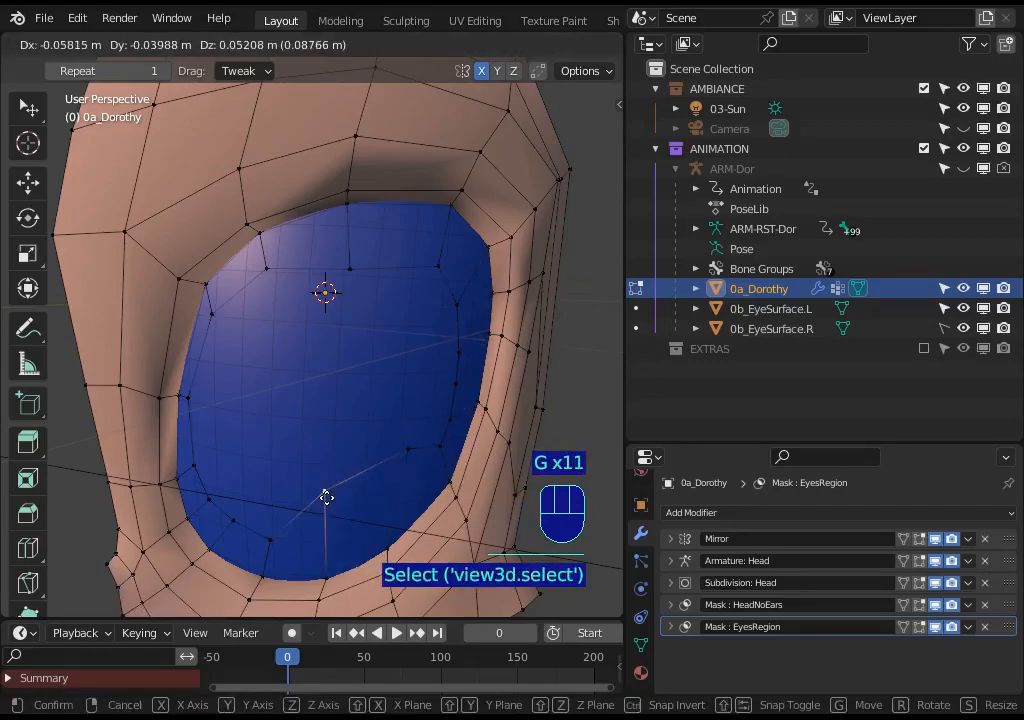
left_click(323, 510)
Move the loop's lower-left vertices down and the middle left vertex slightly inward from the rim
left_click(208, 491)
key("g")
left_click(197, 464)
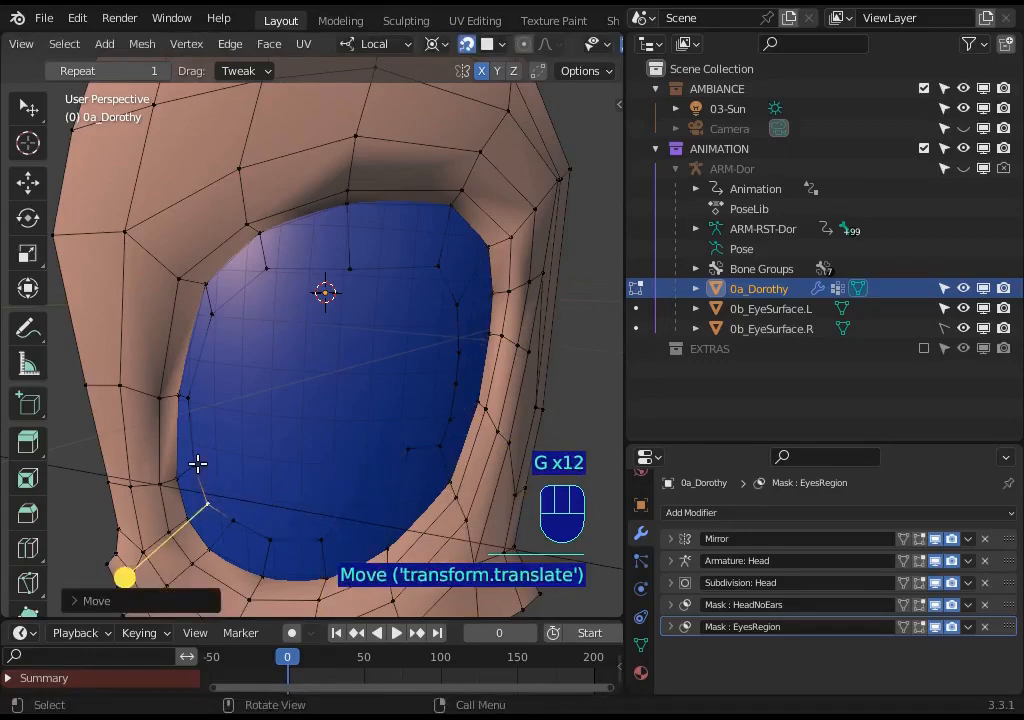
left_click(198, 472)
key("g")
left_click(192, 407)
left_click(194, 405)
key("g")
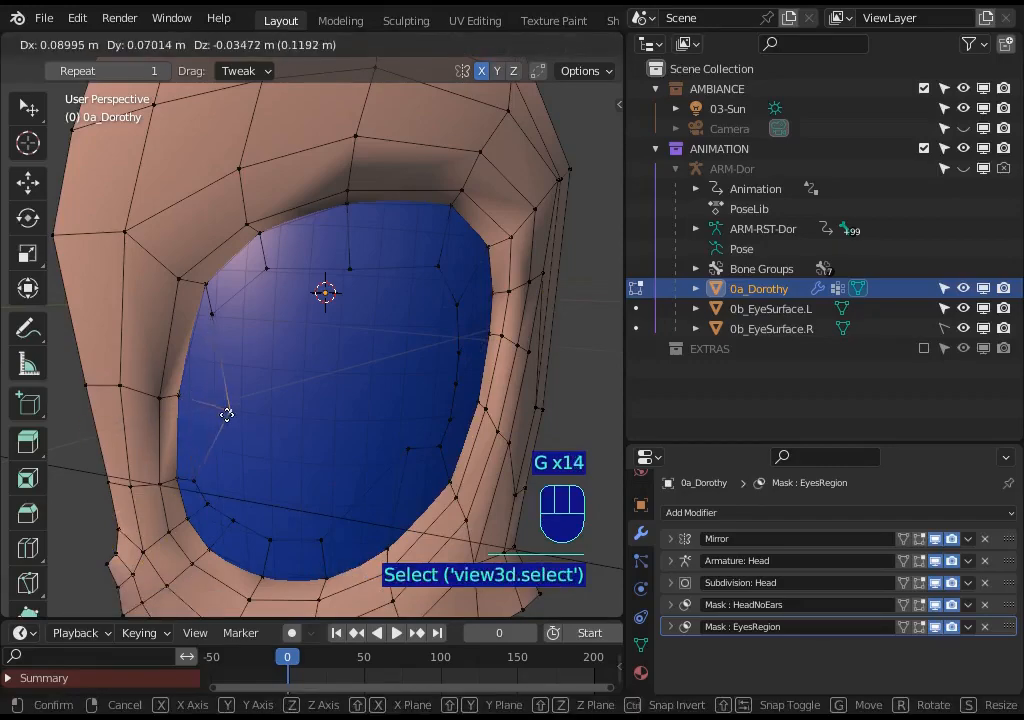
left_click(223, 411)
key("g")
left_click(205, 422)
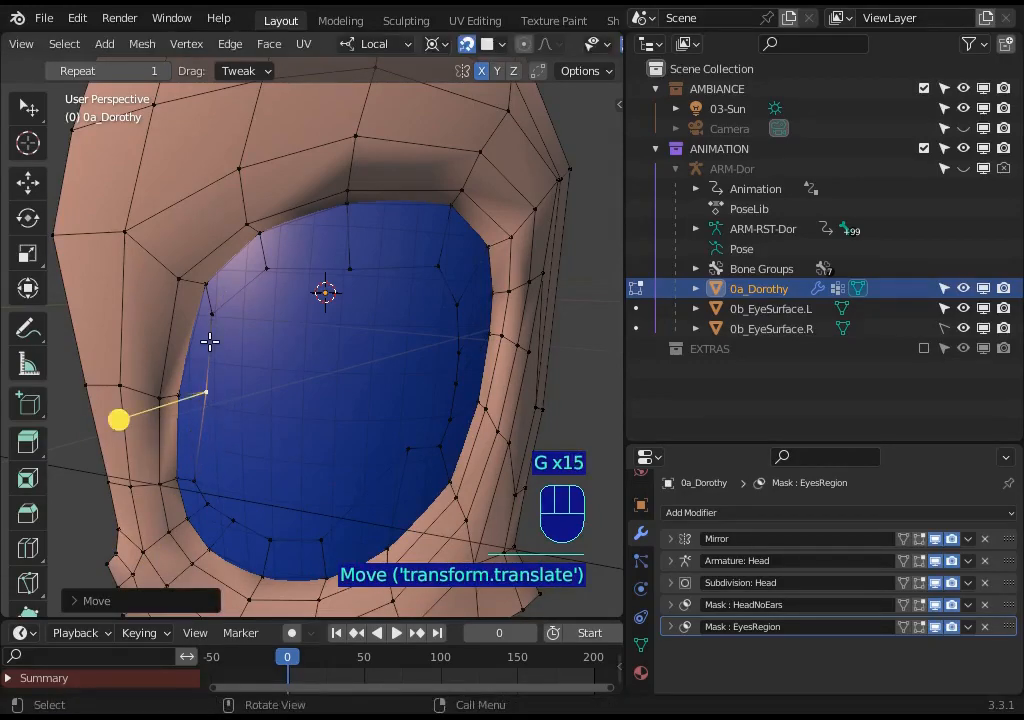
Pull the loop's two upper-left vertices down and inward across the eye surface
left_click(212, 316)
key("g")
left_click(245, 376)
left_click(266, 268)
key("g")
left_click(306, 328)
Lower the top middle and upper-right vertices to continue the upper eyelid line
left_click(362, 278)
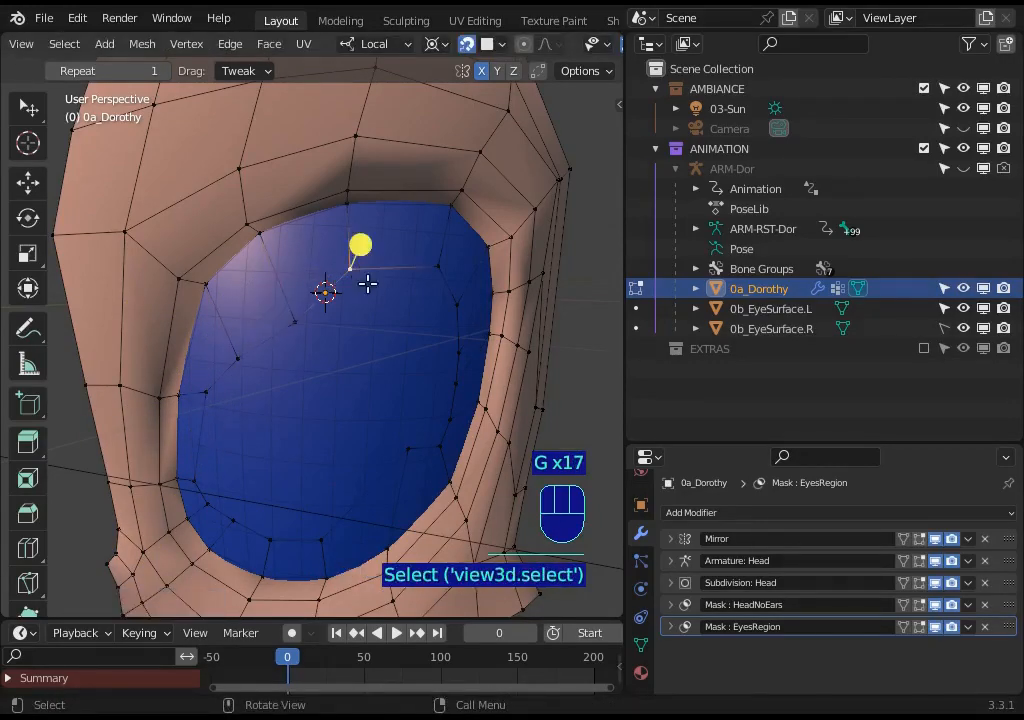
key("g")
left_click(385, 325)
left_click(441, 283)
key("g")
left_click(408, 340)
Slide the four right-side vertices of the inner loop down along the eye surface, close to the rim
left_click(446, 316)
key("g")
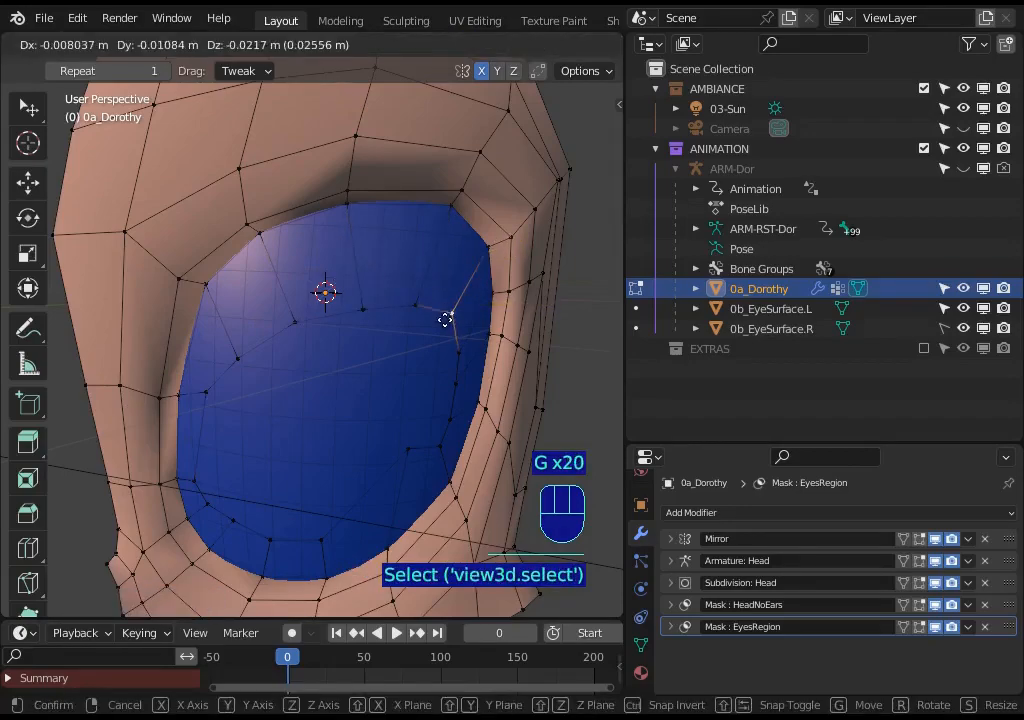
left_click(448, 343)
left_click(455, 343)
key("g")
left_click(447, 383)
left_click(462, 389)
key("g")
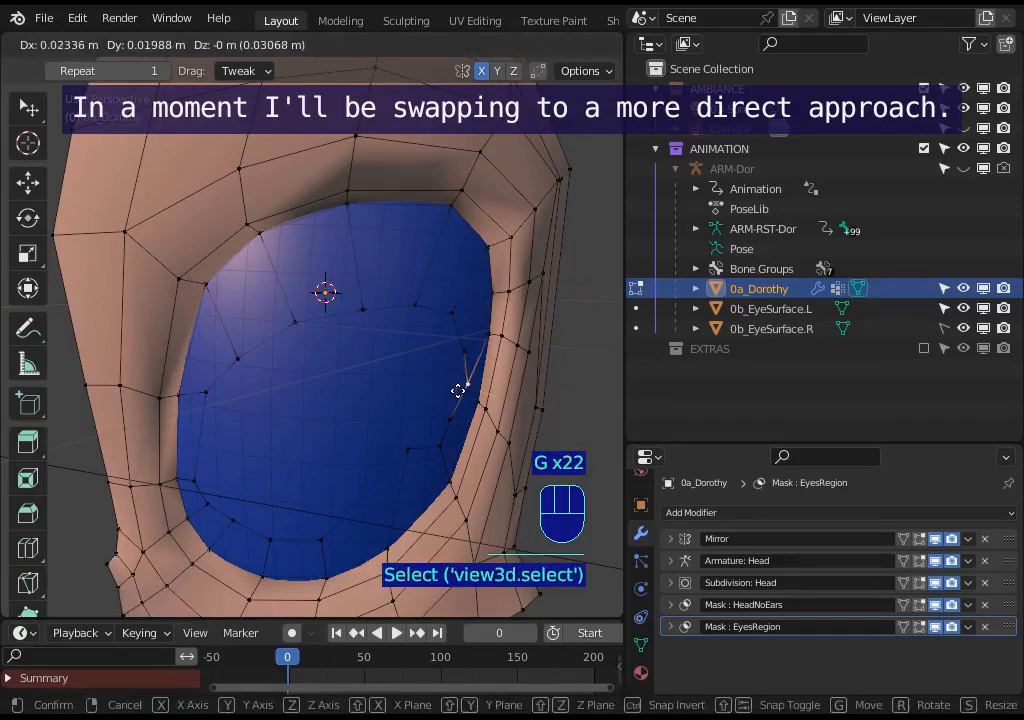
left_click(450, 416)
left_click(453, 418)
key("g")
key("g")
left_click(445, 423)
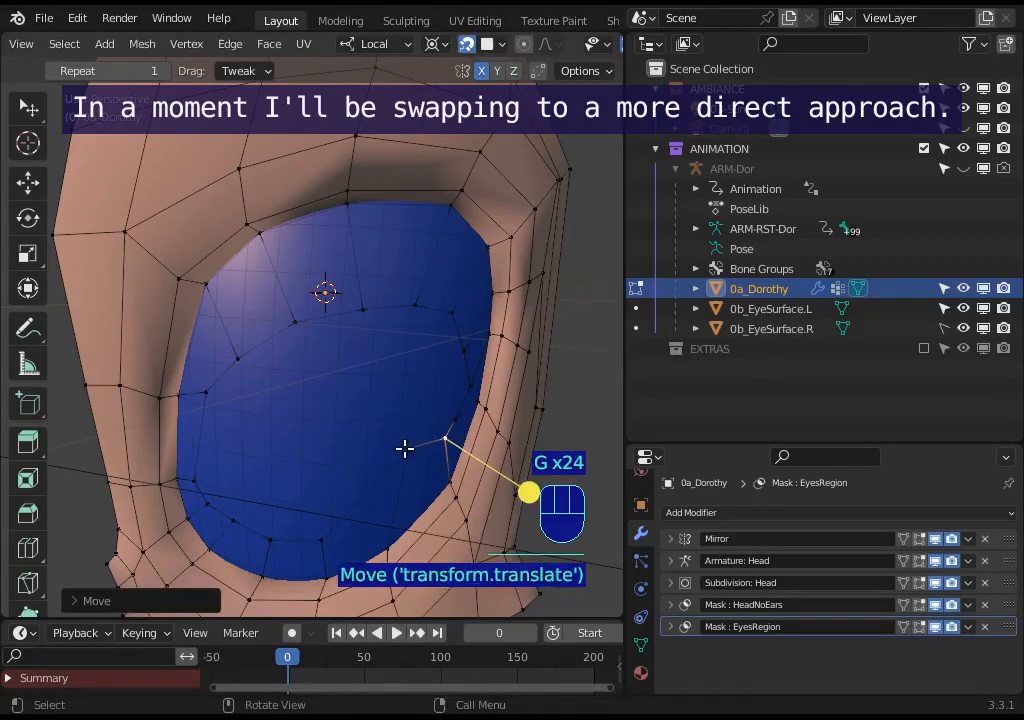
Move the loop's lower-right vertex down near the lower rim, and lower one vertex on the right side
left_click(405, 448)
key("g")
left_click(359, 517)
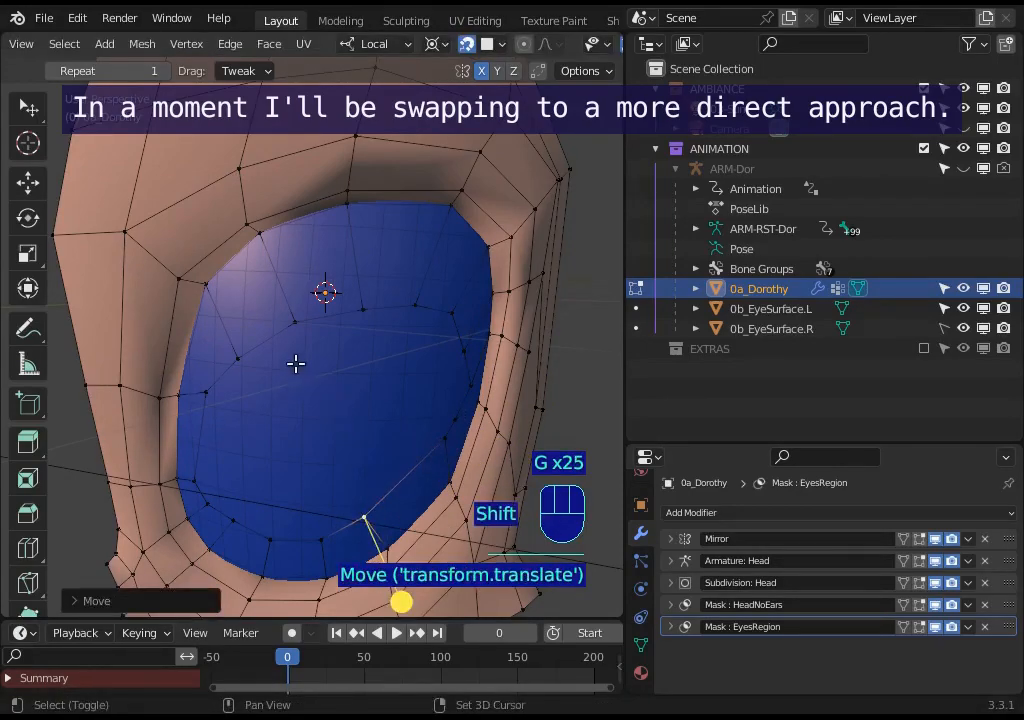
middle_click_drag(296, 364, 397, 366, "shift")
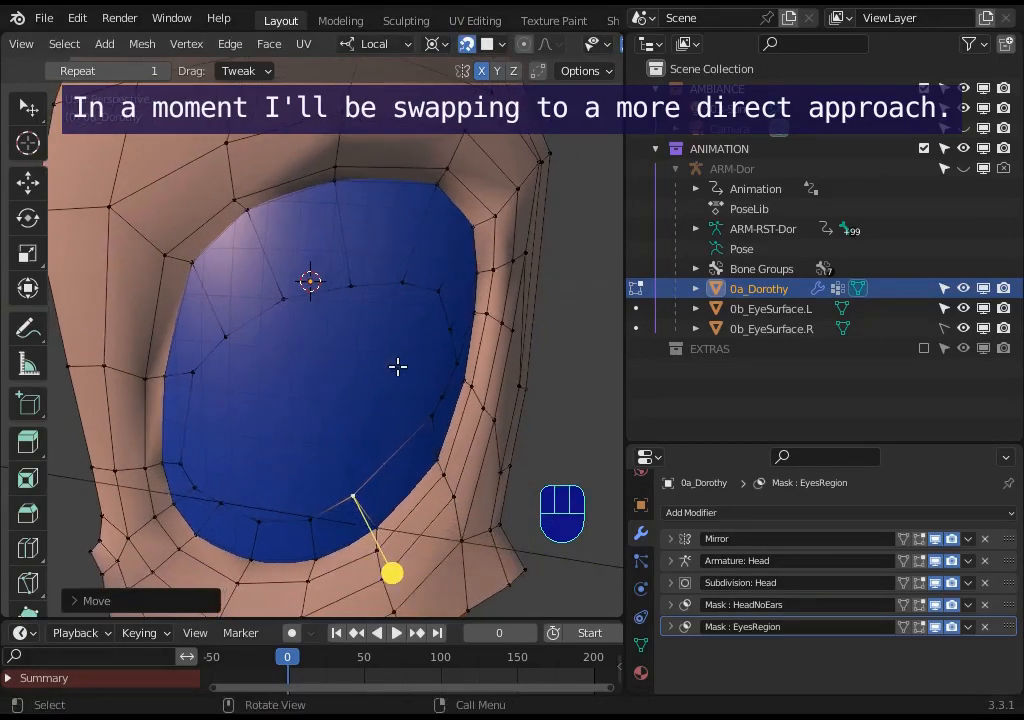
left_click(450, 352)
key("g")
left_click(434, 402)
left_click(441, 398)
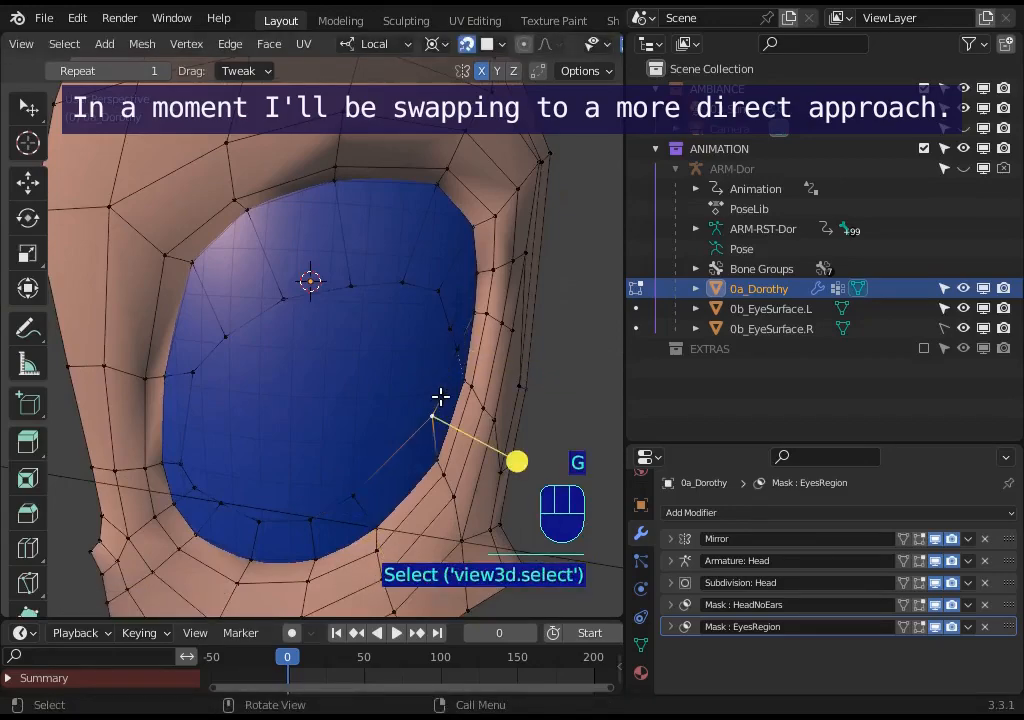
key("g")
left_click(450, 378)
key("ctrl+z")
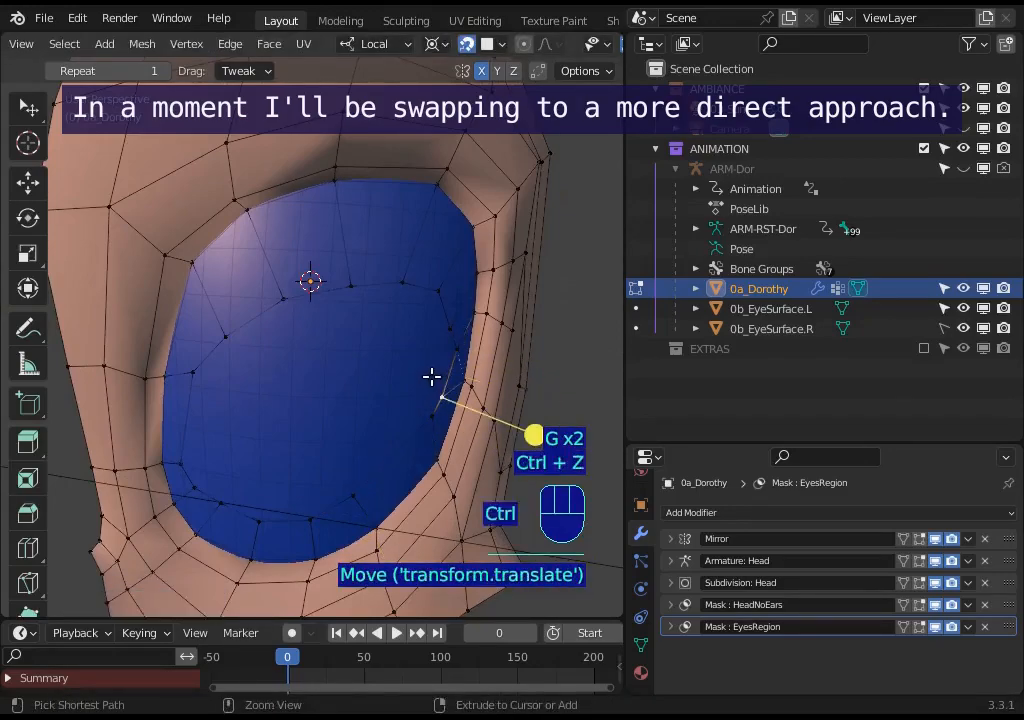
Move the loop's two lower-right vertices inward from the rim, spacing them along the lower eyelid line on the eye surface
key("g")
left_click(429, 388)
left_click(428, 412)
key("g")
left_click(408, 394)
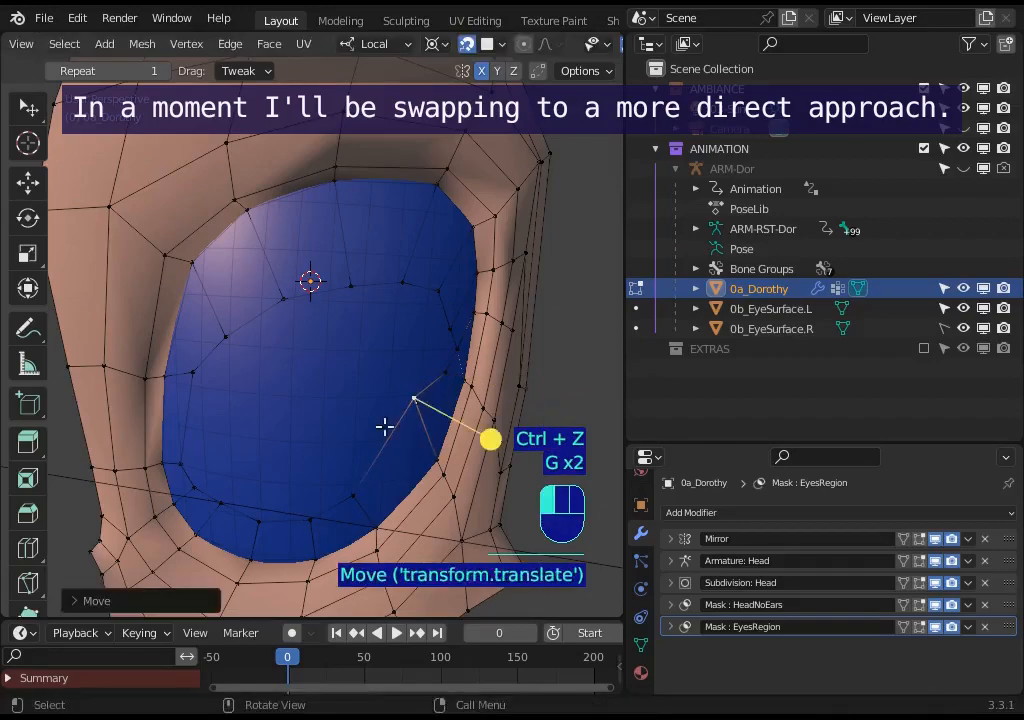
left_click(357, 478)
key("g")
left_click(406, 402)
left_click(406, 405)
key("g")
left_click(414, 419)
Raise the loop's two bottom middle vertices and nudge the bottom-left one to even out the lower eyelid line
left_click(307, 512)
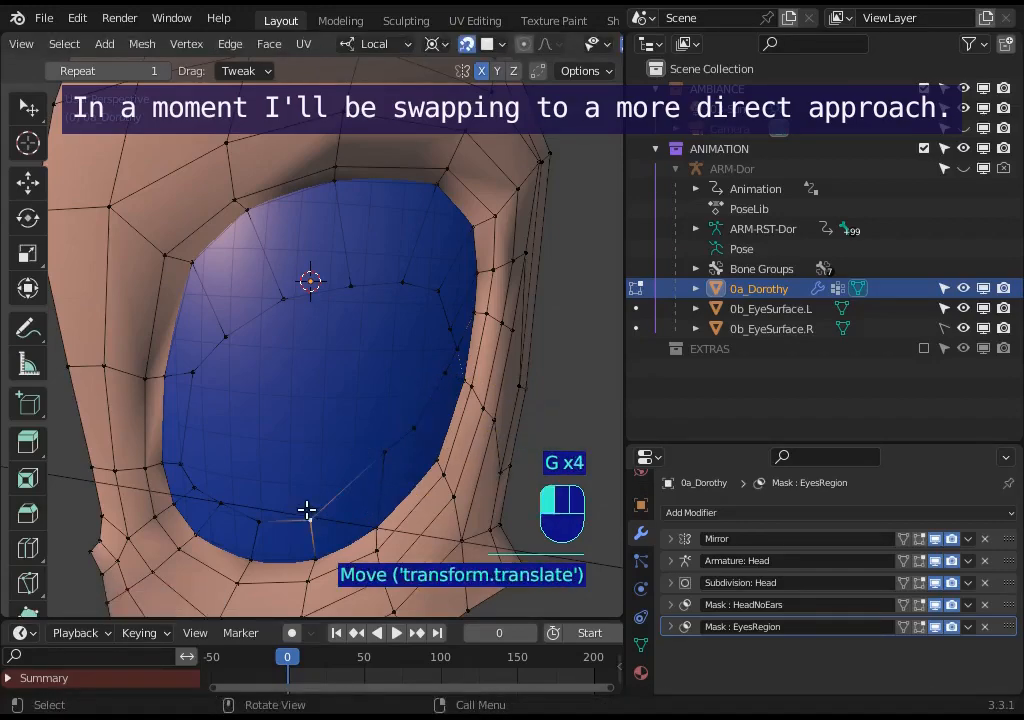
key("g")
left_click(325, 486)
left_click(270, 517)
key("g")
left_click(283, 491)
left_click(224, 506)
key("g")
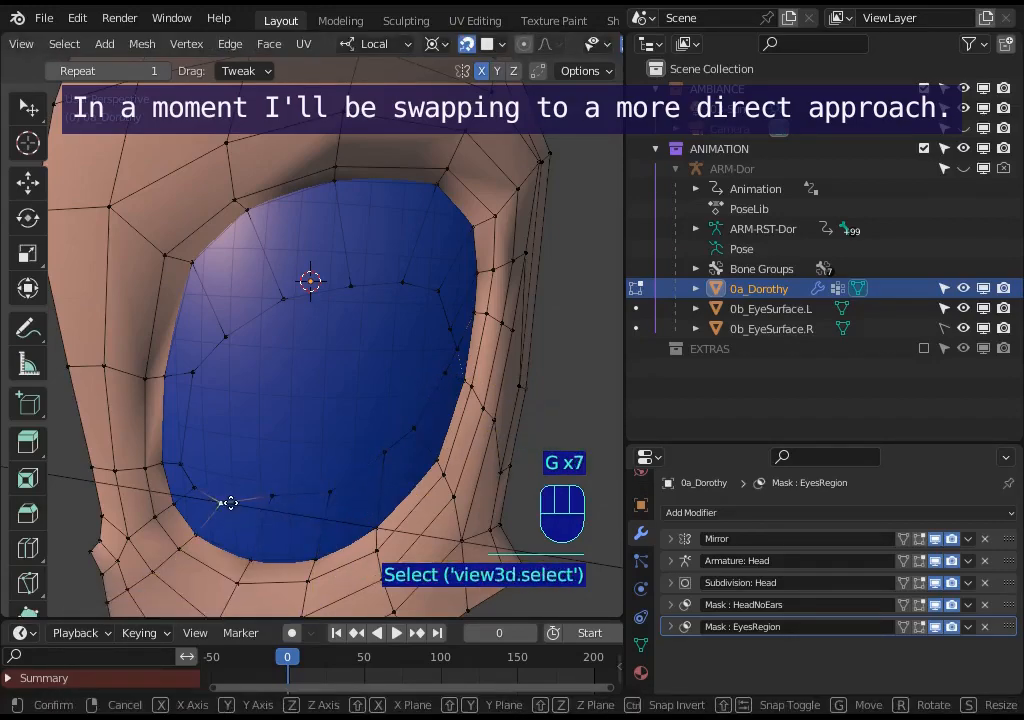
left_click(229, 502)
Adjust the loop's two lower-left vertices along the inner corner and lower the left-side vertex above them
left_click(196, 485)
key("g")
left_click(203, 478)
left_click(188, 465)
key("g")
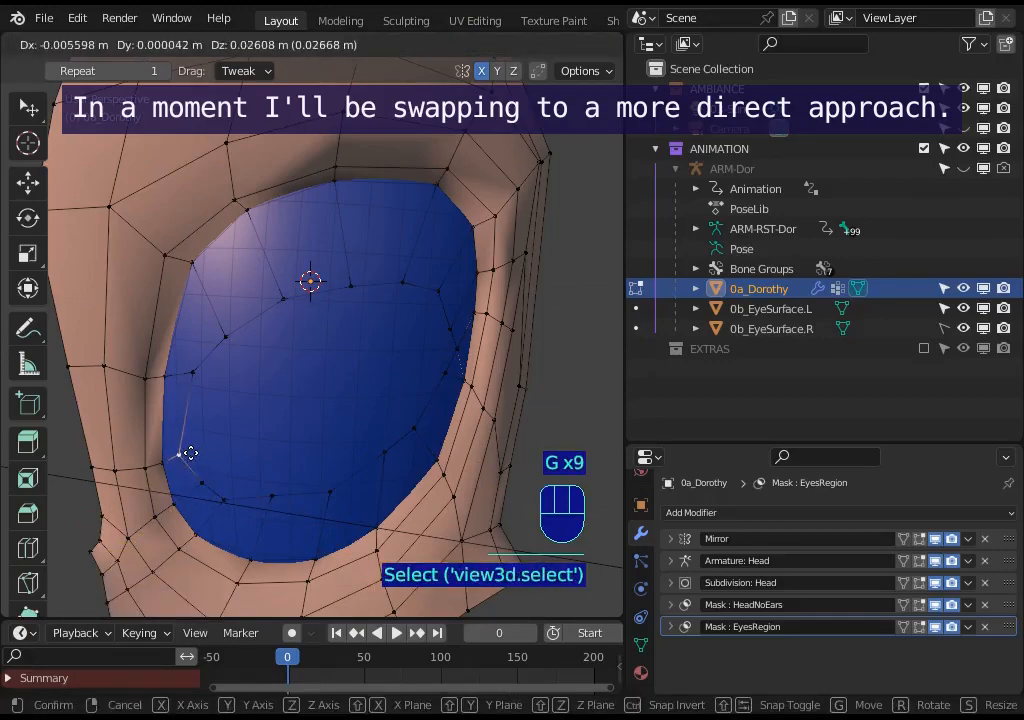
left_click(201, 389)
left_click(194, 390)
key("g")
left_click(192, 391)
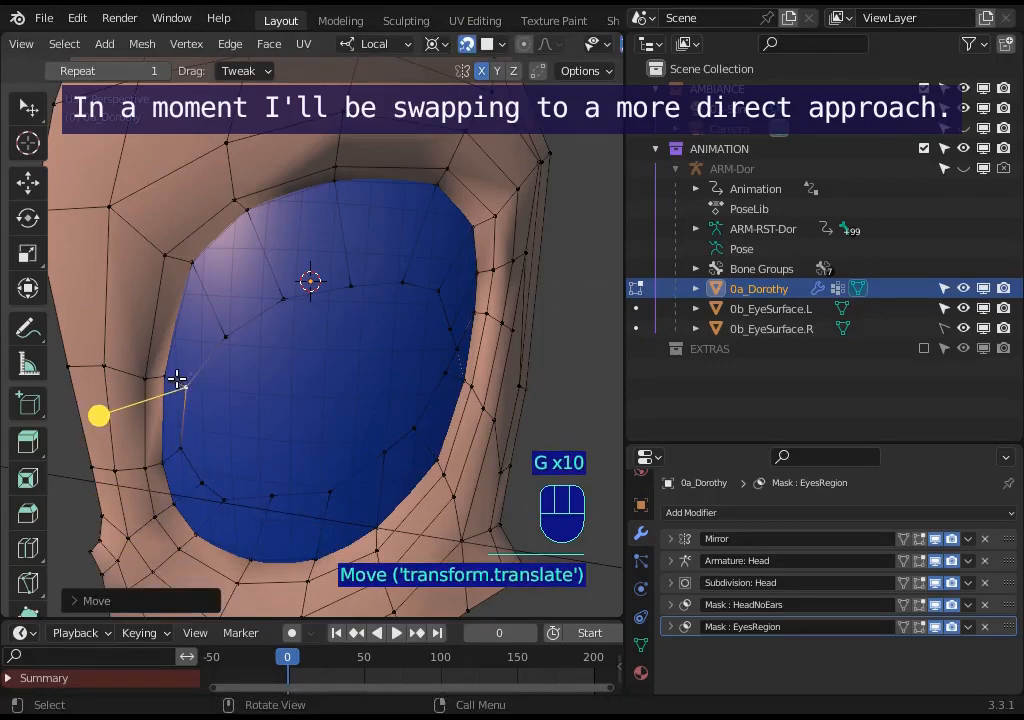
Lower the upper-left and top middle vertices slightly to smooth the upper eyelid line, then clear the selection
key("g")
left_click(222, 343)
left_click(224, 343)
key("g")
left_click(272, 311)
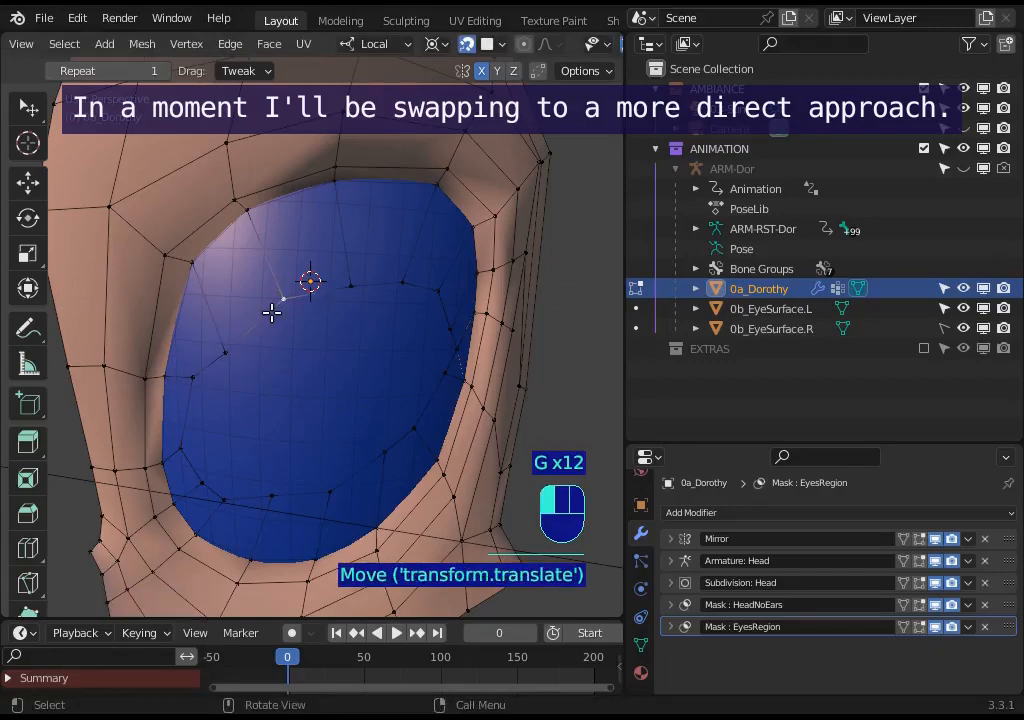
left_click(273, 325)
key("g")
left_click(332, 295)
key("g")
left_click(339, 310)
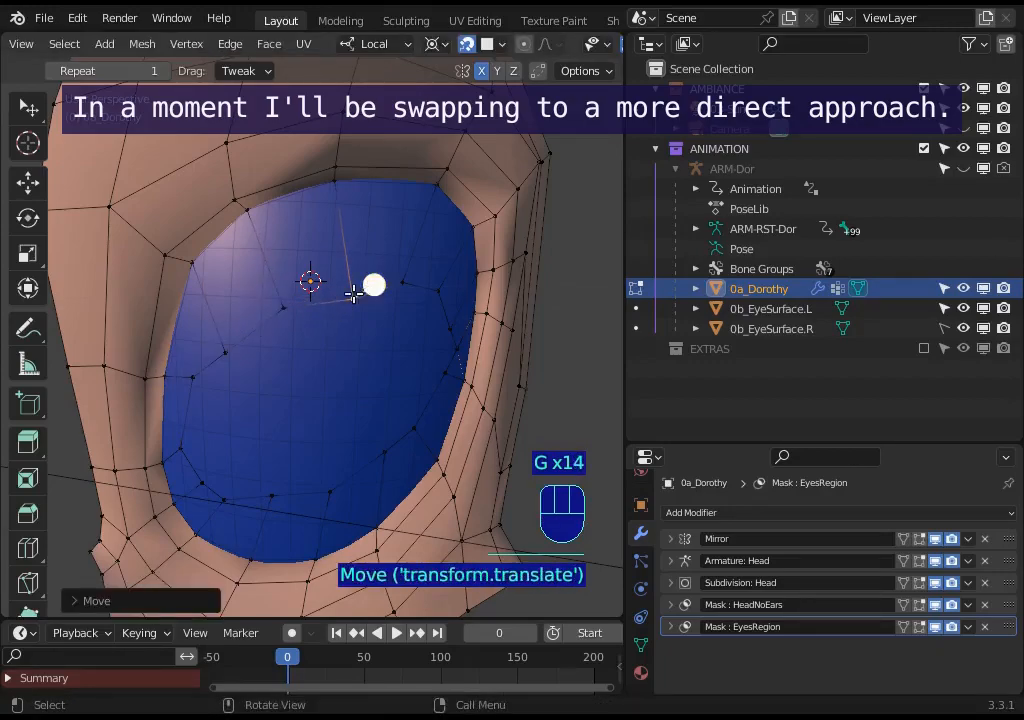
key("alt+a")
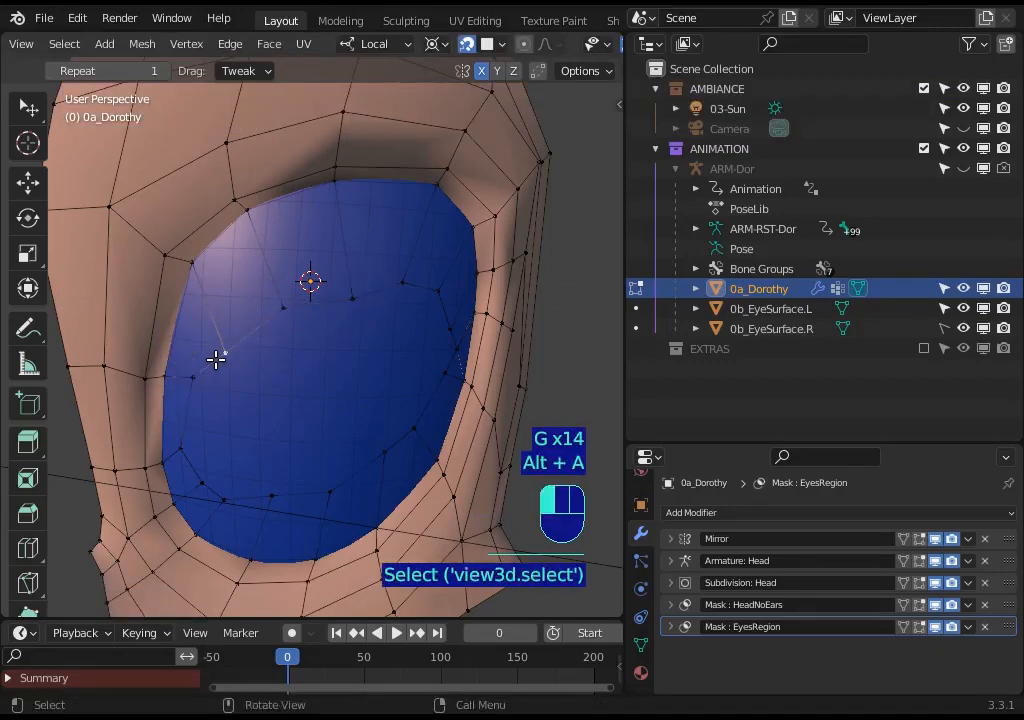
Pull the four left and middle vertices of the upper eyelid far down across the eye surface toward the closed-eye line
key("g")
left_click(206, 372)
left_click(204, 376)
key("g")
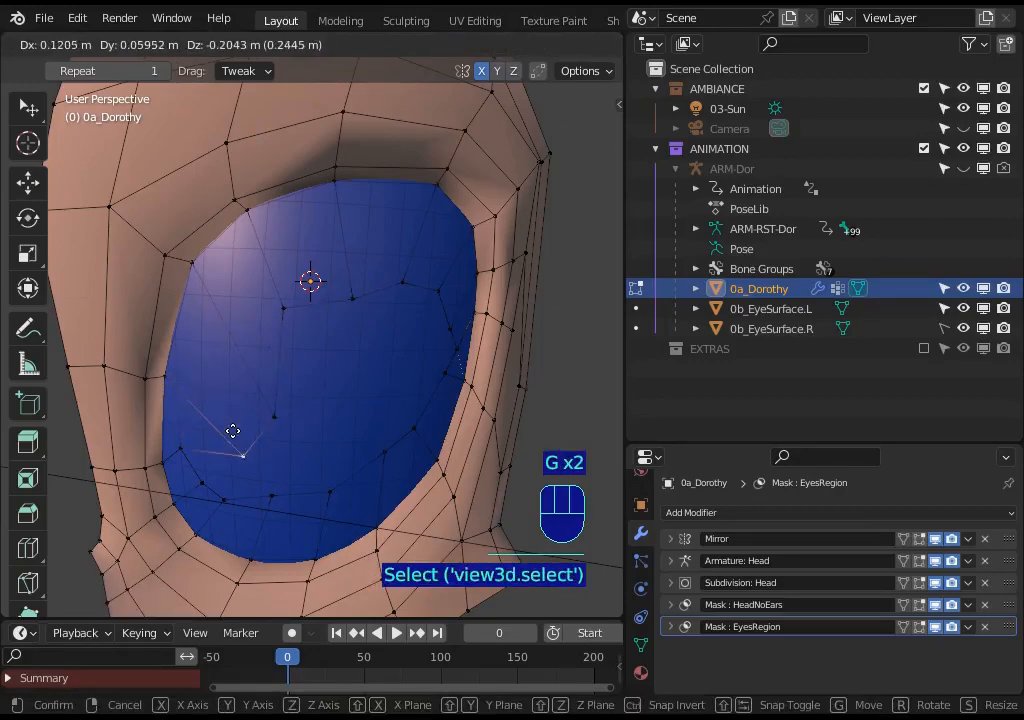
left_click(233, 431)
left_click(281, 304)
key("g")
left_click(310, 375)
left_click(356, 307)
key("g")
left_click(370, 354)
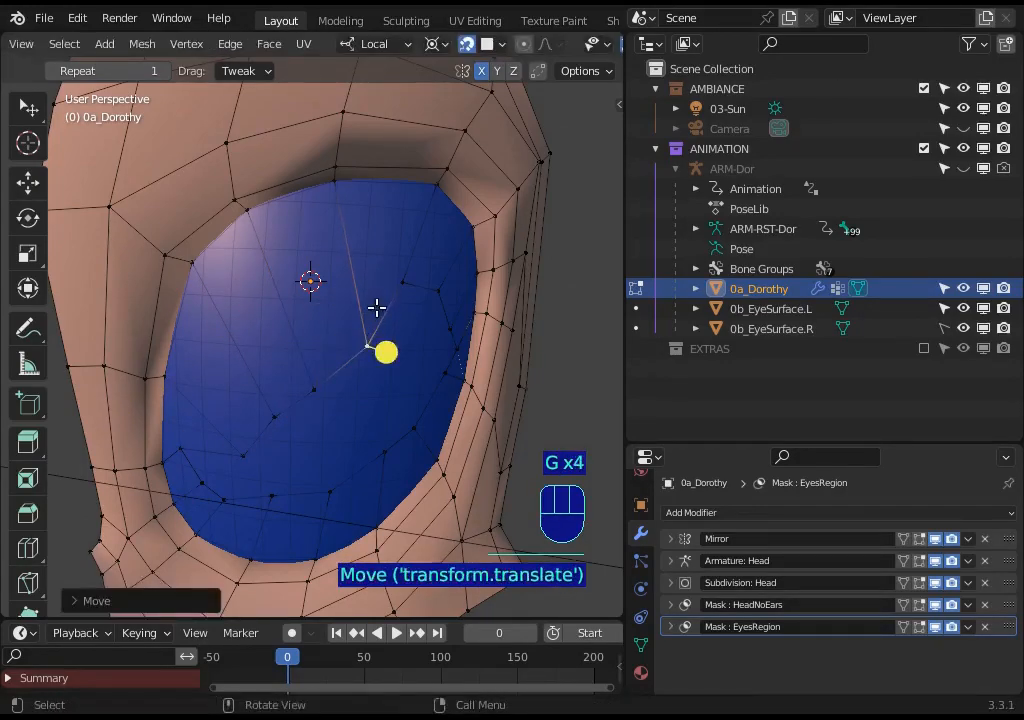
Lower the two upper-right vertices of the loop to continue the closed upper eyelid line
left_click(400, 316)
key("g")
left_click(416, 300)
left_click(434, 293)
key("g")
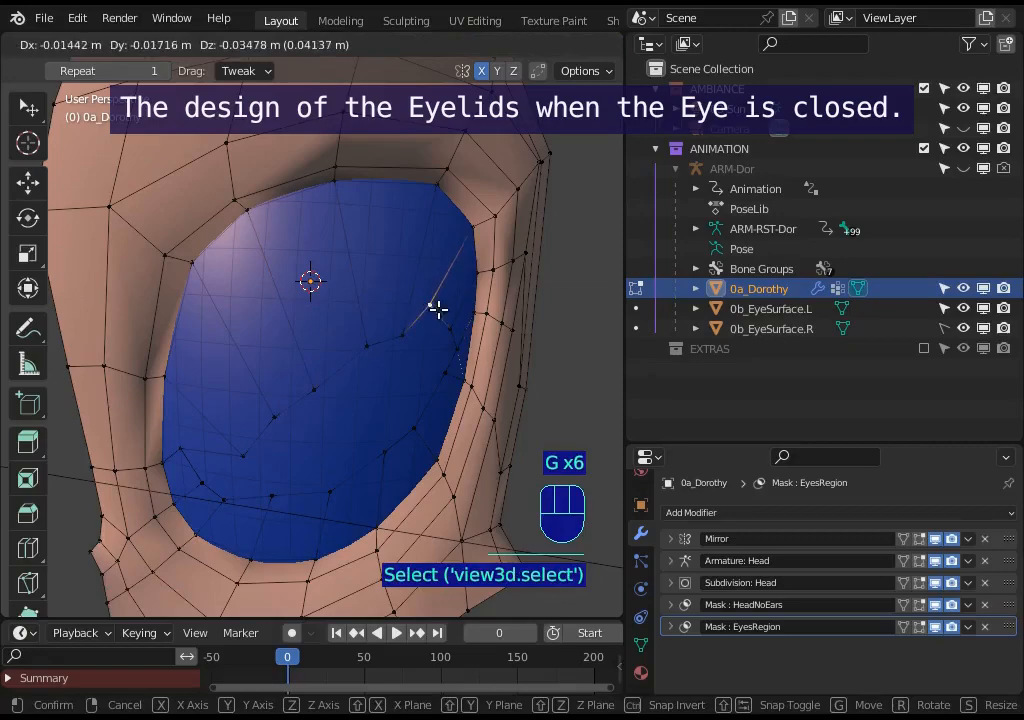
left_click(438, 309)
left_click(449, 329)
key("g")
left_click(448, 329)
left_click(436, 301)
key("g")
left_click(435, 319)
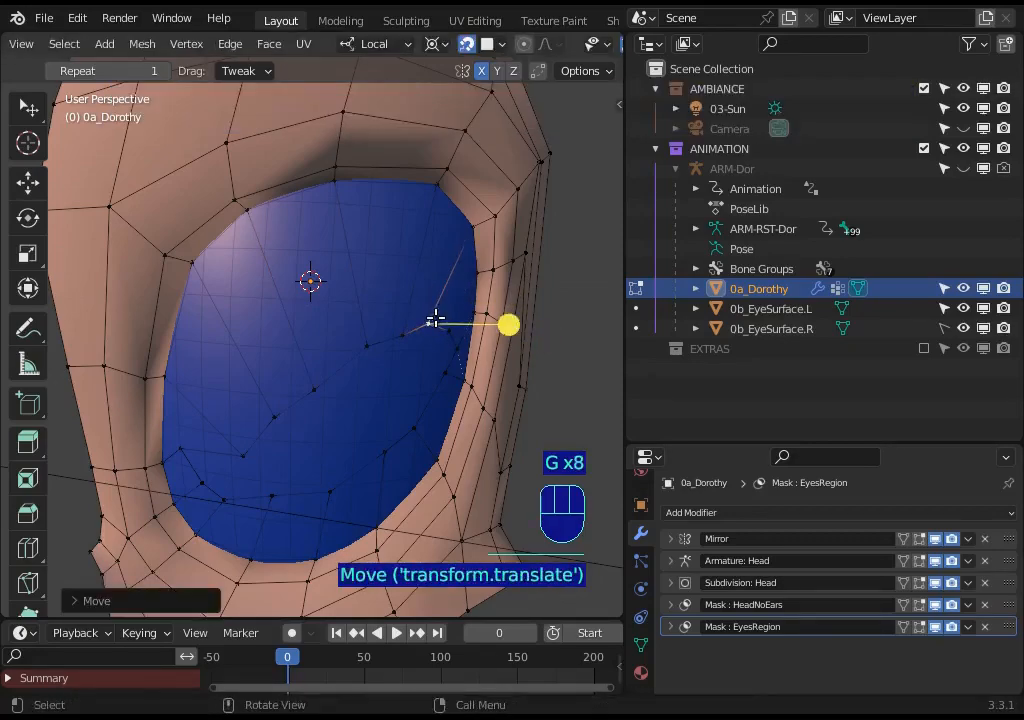
Pull the three right-side vertices of the loop inward from the rim to form the outer corner
left_click(446, 331)
key("g")
left_click(433, 335)
left_click(443, 368)
key("g")
left_click(431, 371)
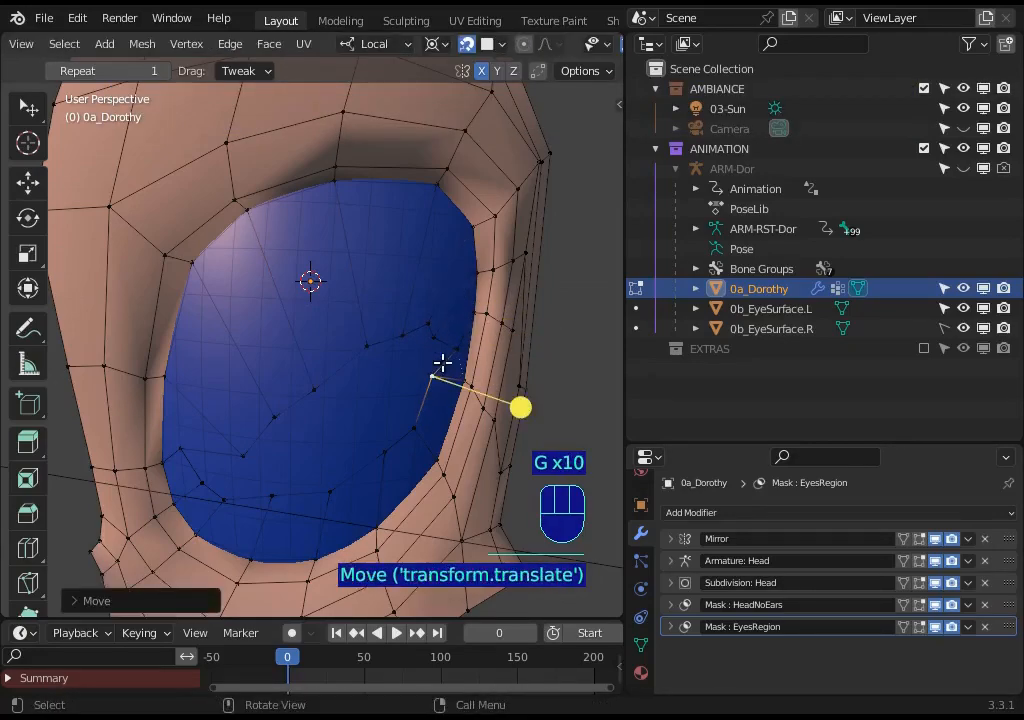
left_click(442, 363)
key("g")
left_click(438, 356)
left_click(414, 428)
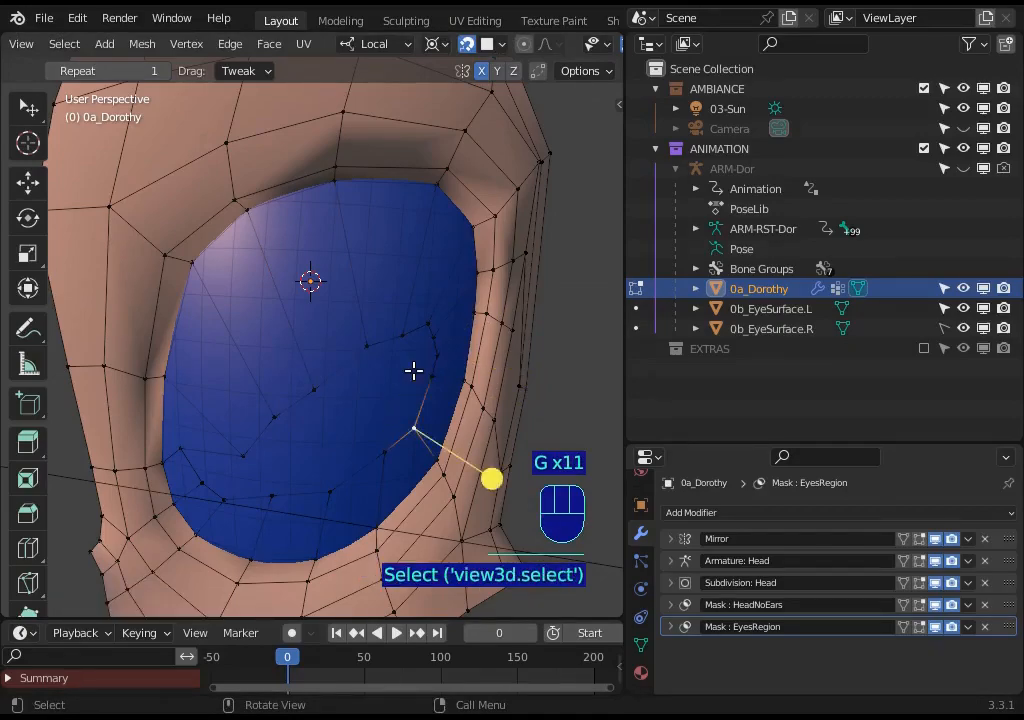
Raise the two outer-corner vertices toward the right rim and bring the neighbouring upper eyelid vertex up with them
key("g")
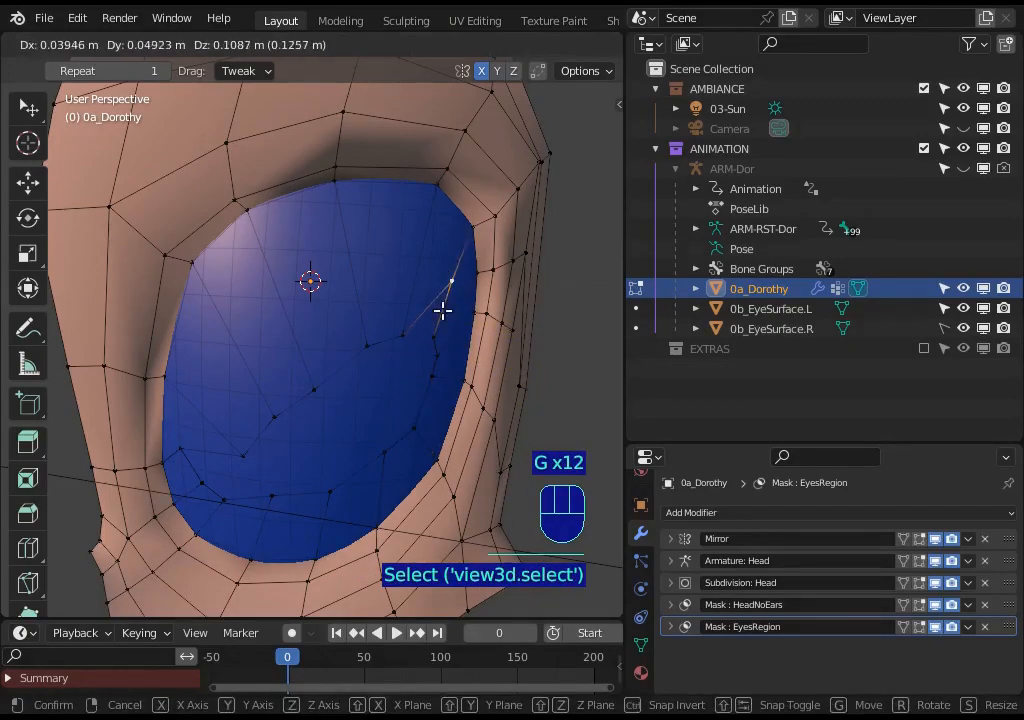
left_click(443, 311)
left_click(437, 335)
key("g")
left_click(461, 296)
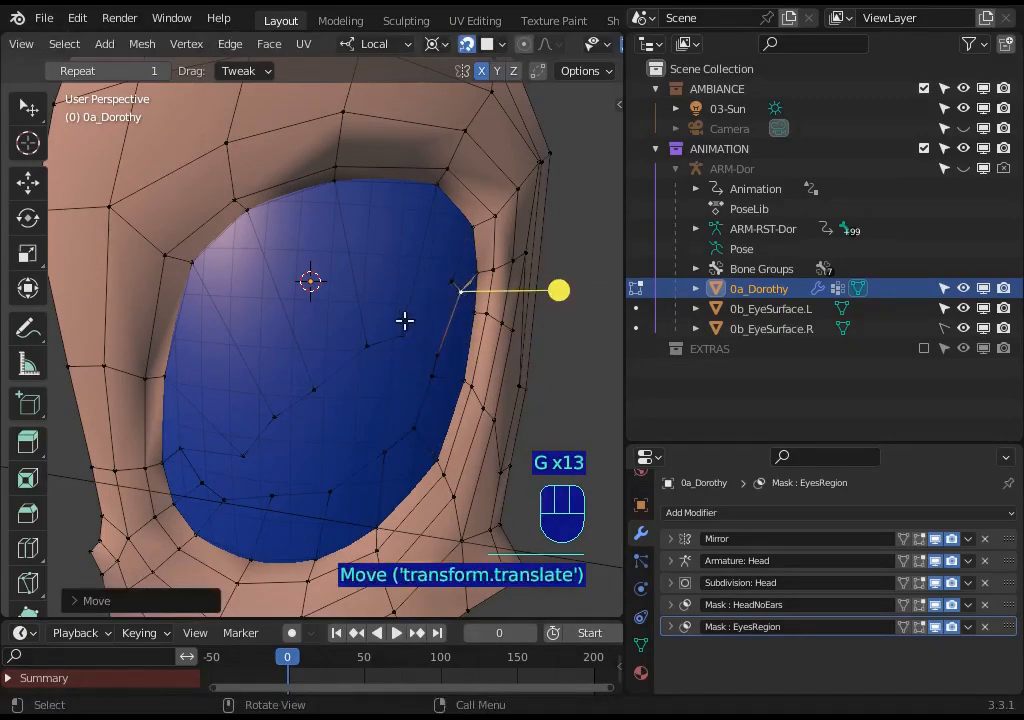
left_click(407, 318)
key("g")
left_click(443, 290)
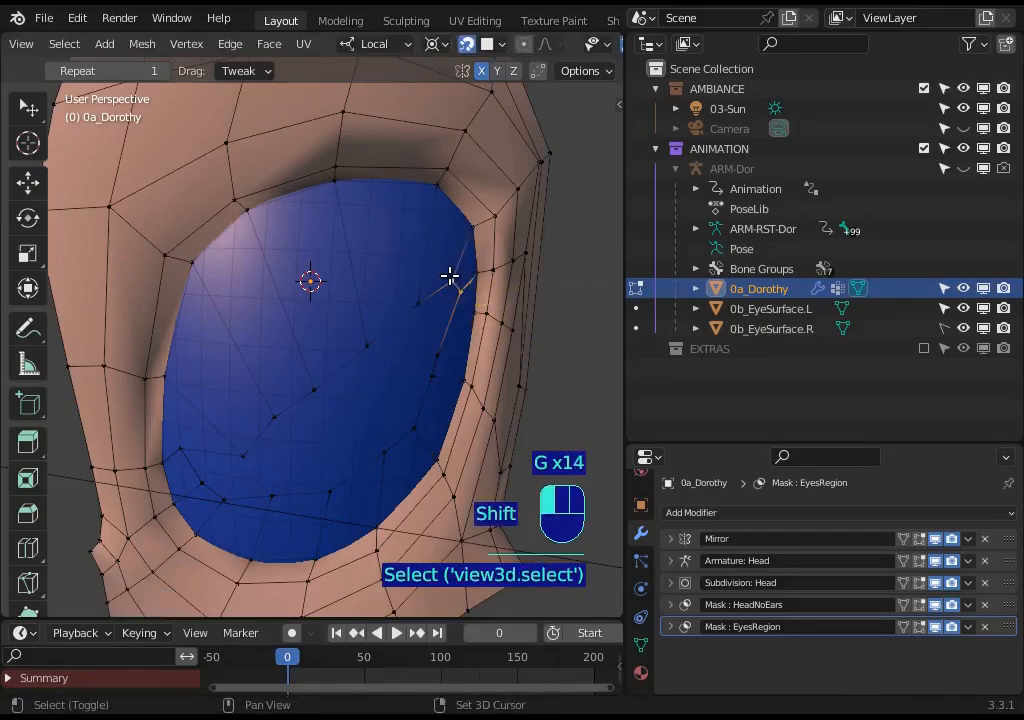
Shift the outer-corner vertices farther up and slide the two right-side vertices below them upward along the rim
key("g")
left_click(452, 270)
left_click(436, 336)
key("g")
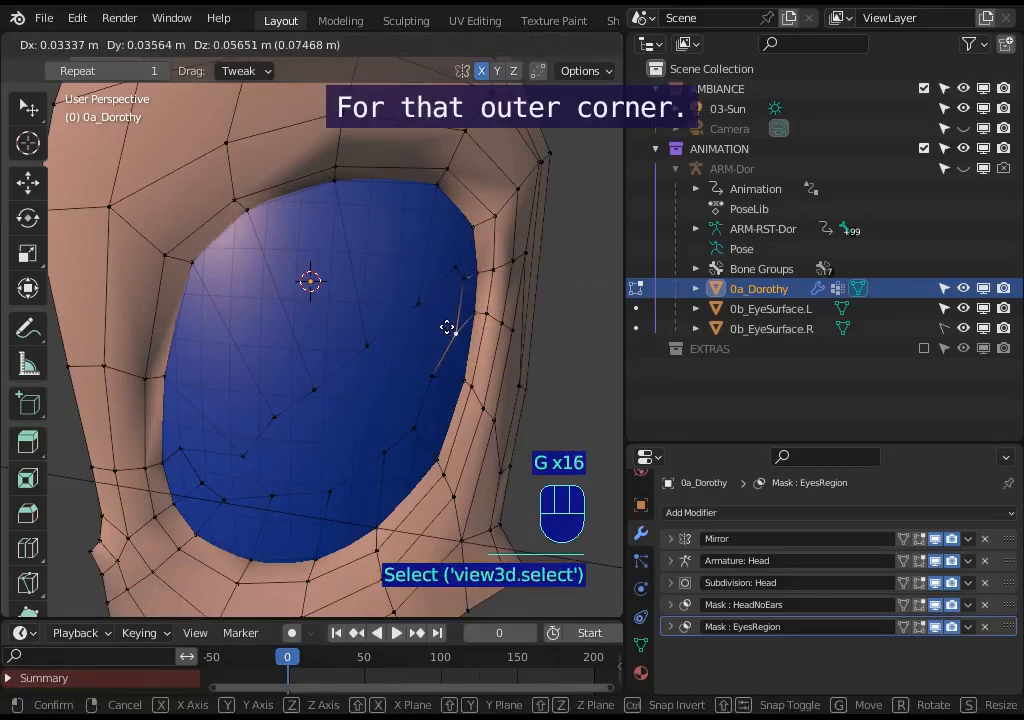
left_click(446, 322)
left_click(432, 366)
key("g")
left_click(430, 370)
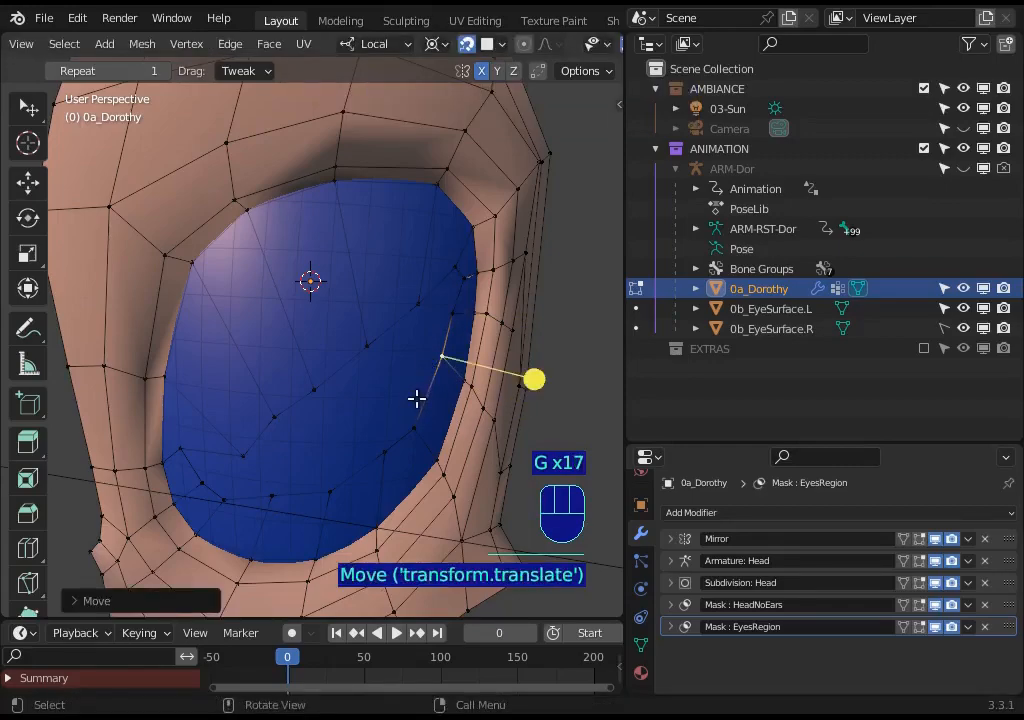
Raise the loop's two lower-right vertices on the eye surface, shifting the lower one inward
left_click(414, 397)
key("g")
left_click(418, 393)
left_click(387, 436)
key("g")
left_click(375, 428)
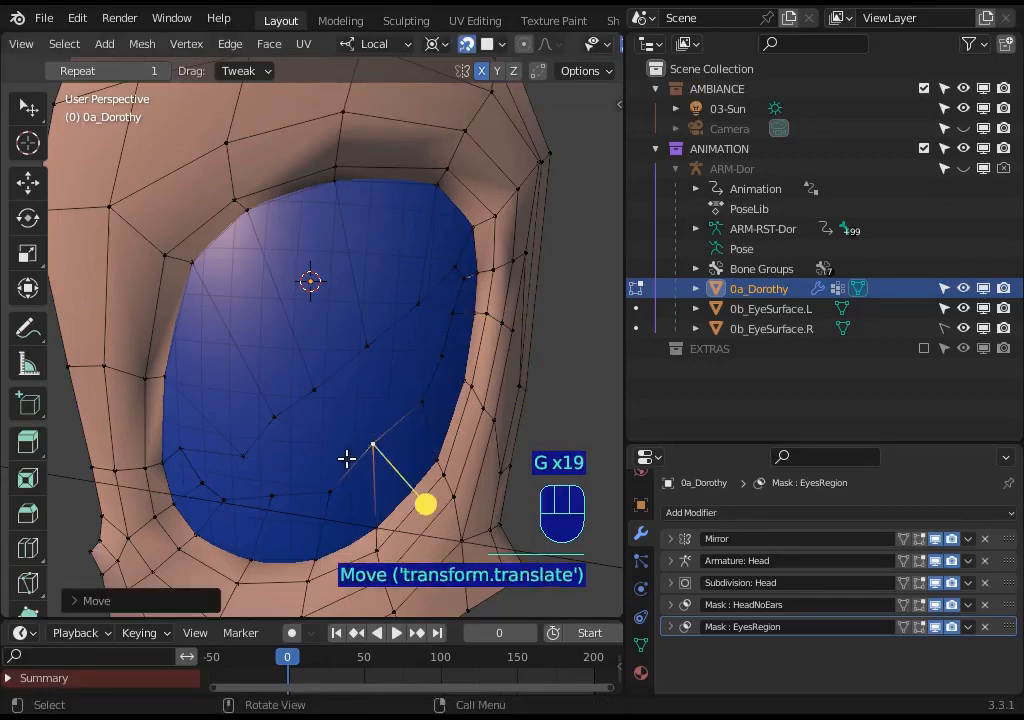
Move the right-side lower eyelid vertices up and inward so the lower lid line climbs to the outer corner
left_click(407, 354)
key("g")
left_click(427, 354)
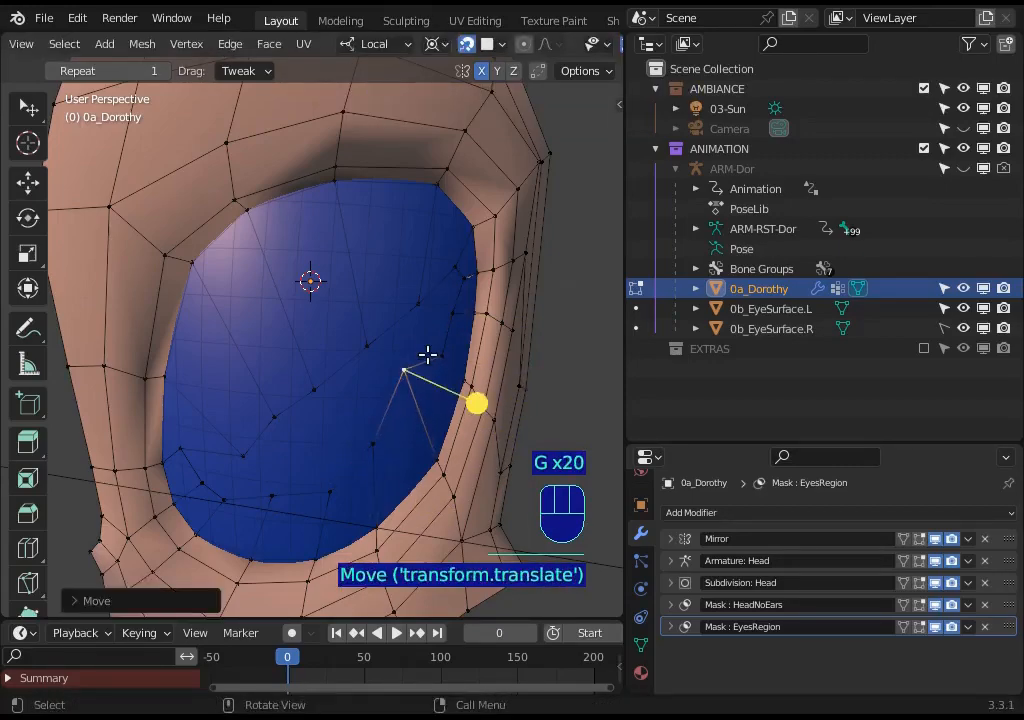
left_click(434, 338)
key("g")
left_click(452, 311)
left_click(451, 308)
key("g")
left_click(450, 298)
Slide the two rightmost upper eyelid vertices up along the lid line toward the outer corner
left_click(421, 300)
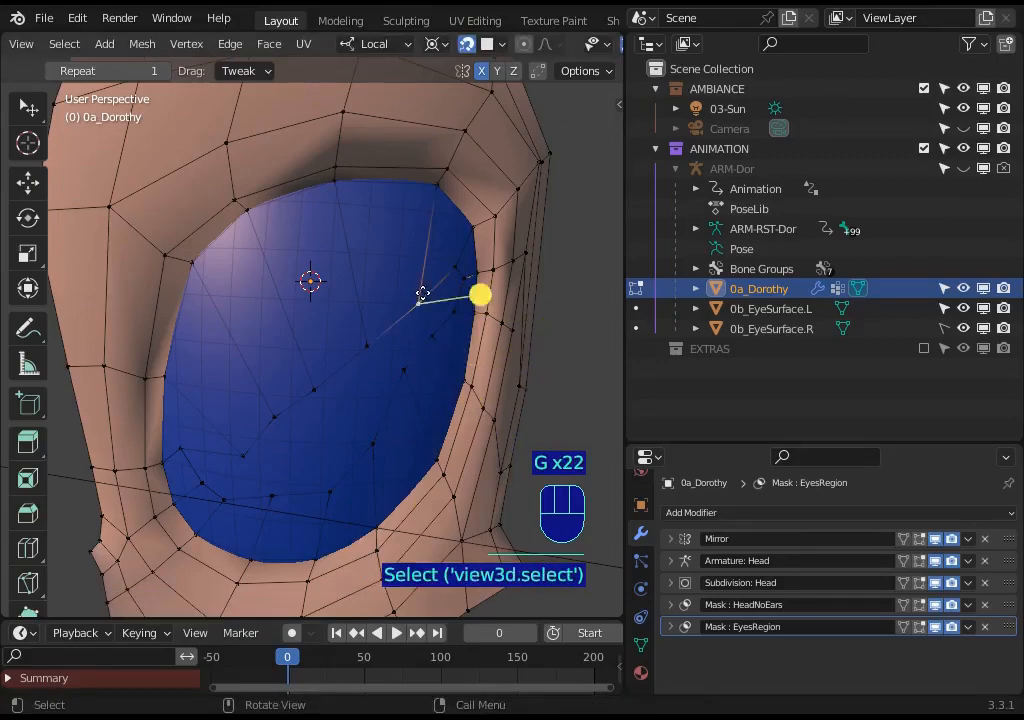
key("g")
left_click(434, 285)
left_click(381, 340)
key("g")
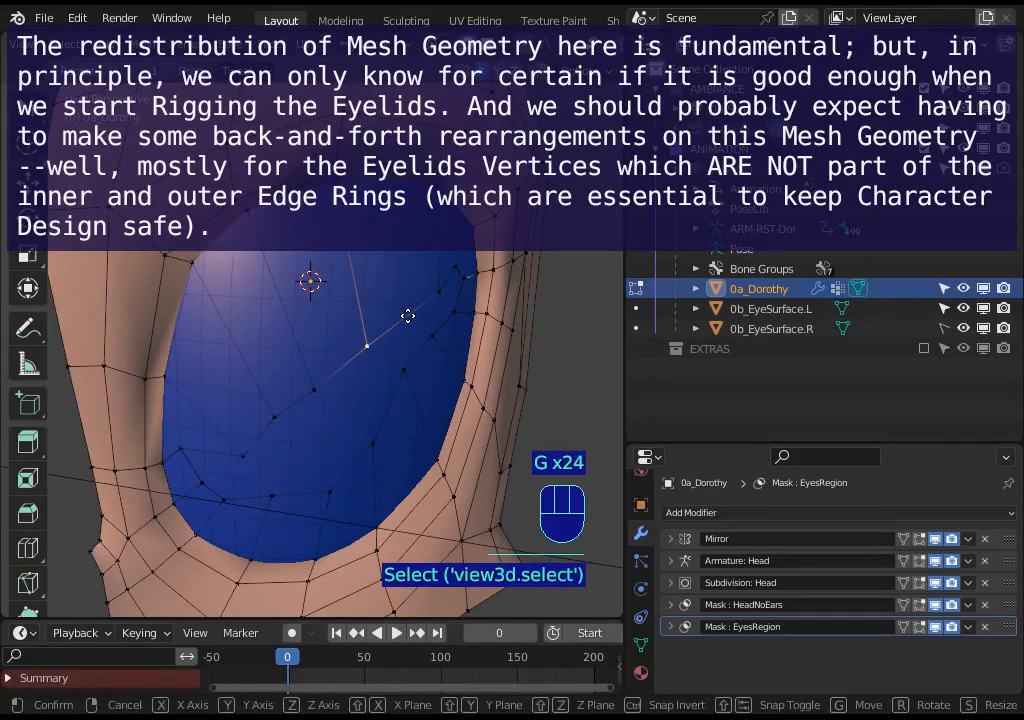
left_click(455, 318)
Shift the middle upper eyelid vertex up and right along the lid line and lower the lower-lid vertex beneath it
left_click(318, 386)
key("g")
left_click(379, 354)
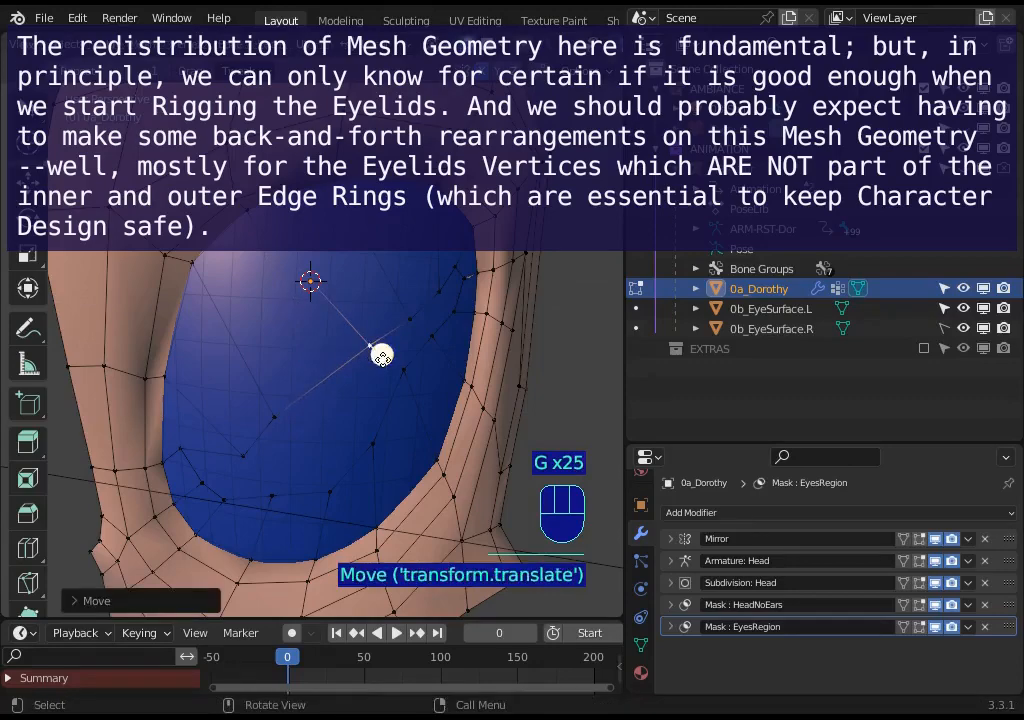
left_click(382, 368)
key("g")
left_click(376, 379)
left_click(370, 347)
key("g")
left_click(352, 361)
Redistribute the two left upper eyelid vertices up the lid line and bring the inner-corner vertex inward
left_click(273, 414)
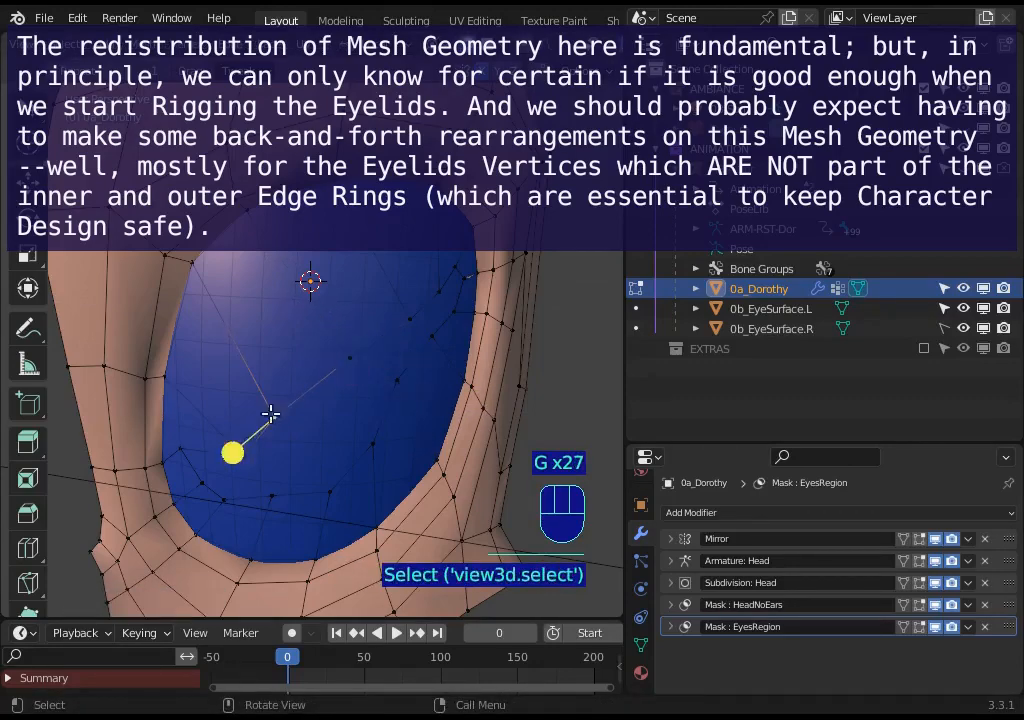
key("g")
left_click(238, 439)
left_click(240, 418)
key("g")
left_click(190, 455)
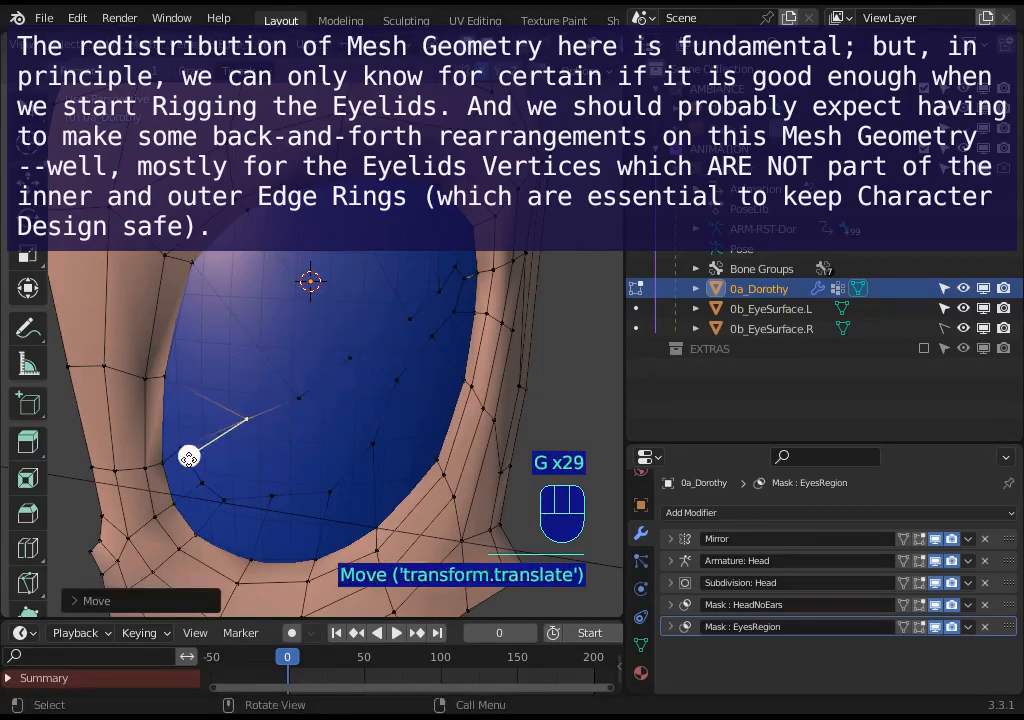
left_click(193, 450)
key("g")
left_click(211, 460)
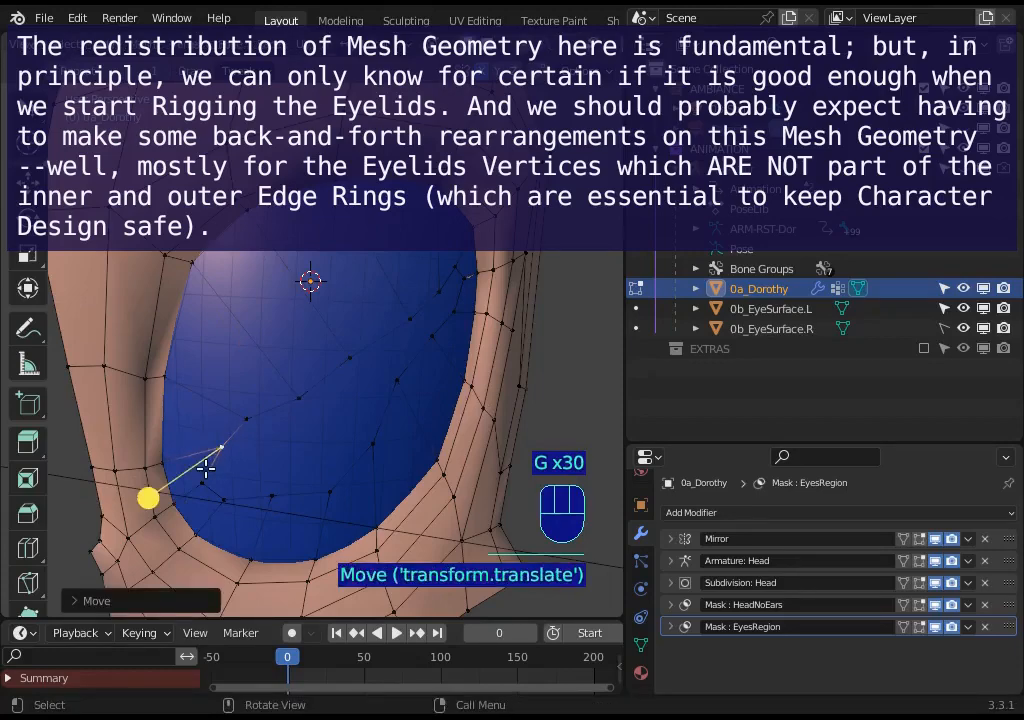
Reposition the two lower-left vertices at the inner corner, placing one near the lower rim and one just above it
left_click(204, 482)
middle_click_drag(222, 468, 300, 430)
key("g")
left_click(260, 464)
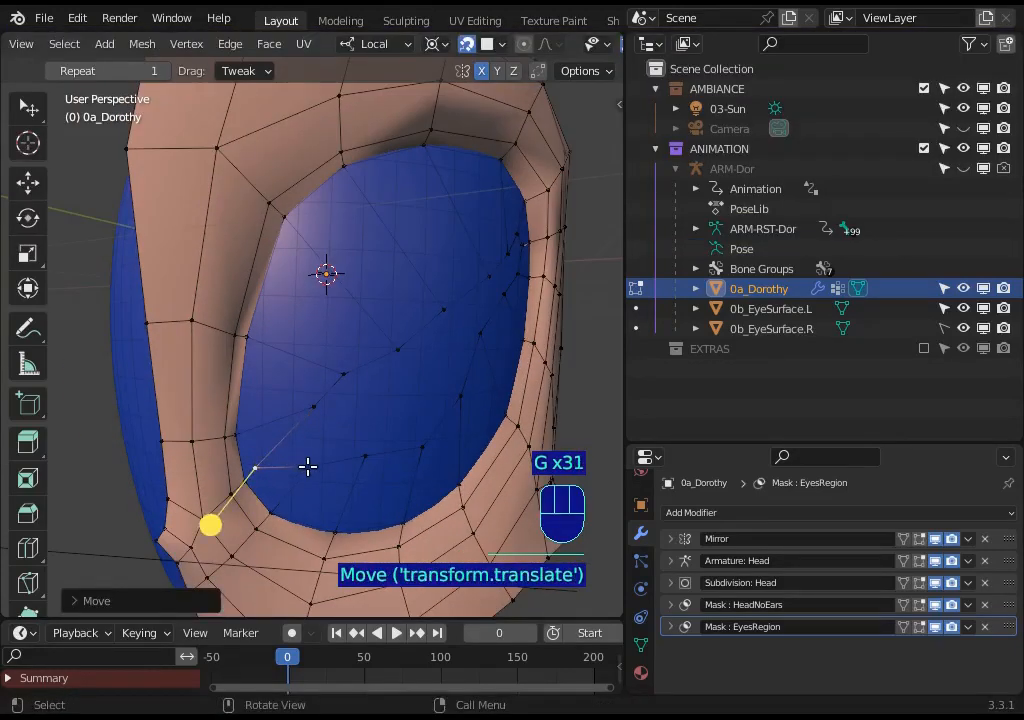
left_click(305, 469)
key("g")
left_click(281, 478)
left_click(261, 462)
key("g")
left_click(272, 450)
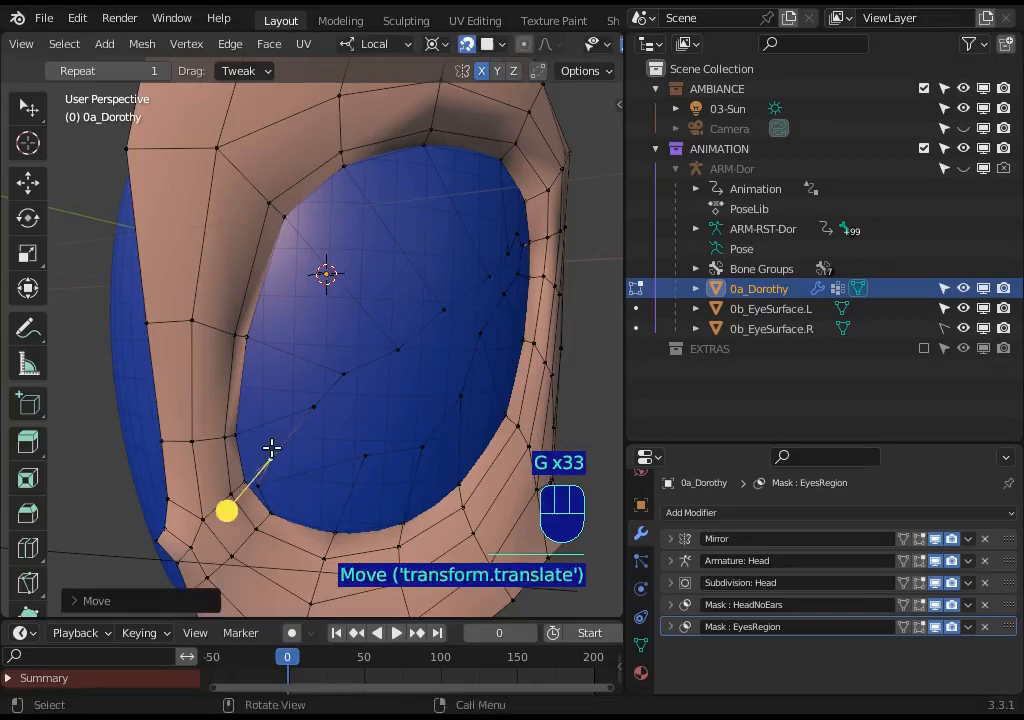
Move the leftmost upper eyelid vertex and the one below it close to the left rim to tighten the inner corner
left_click(304, 408)
key("g")
left_click(267, 435)
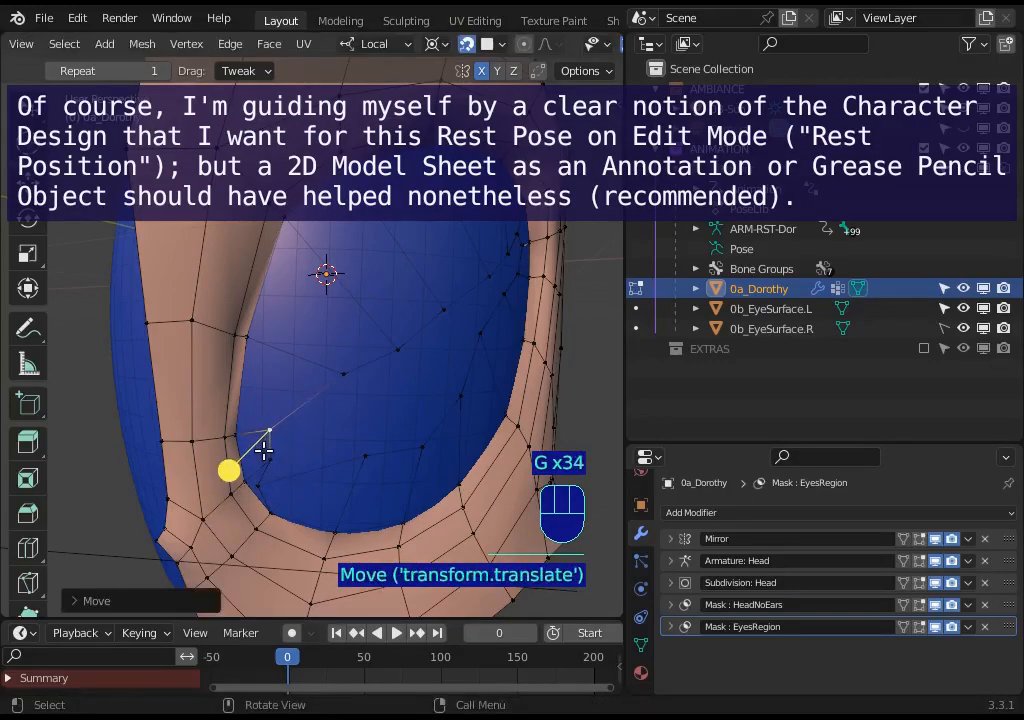
left_click(260, 452)
key("g")
left_click(262, 440)
left_click(262, 433)
key("g")
left_click(260, 442)
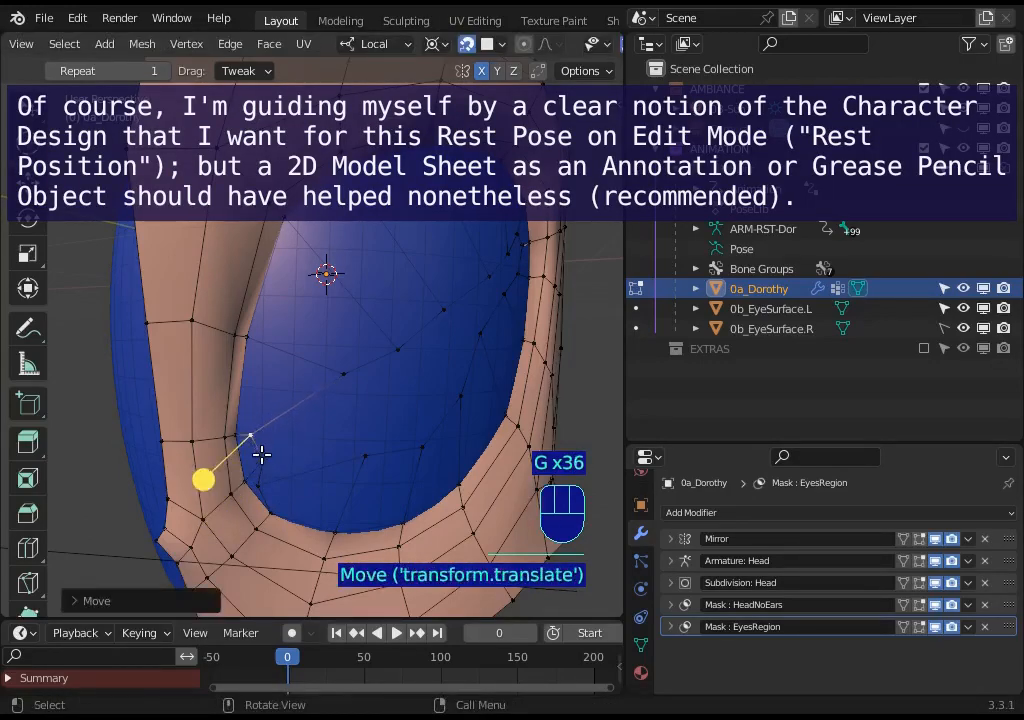
left_click(261, 452)
key("g")
left_click(252, 430)
Lower the three middle upper eyelid vertices on the eye surface to curve the lid line down from the inner corner
left_click(342, 379)
key("g")
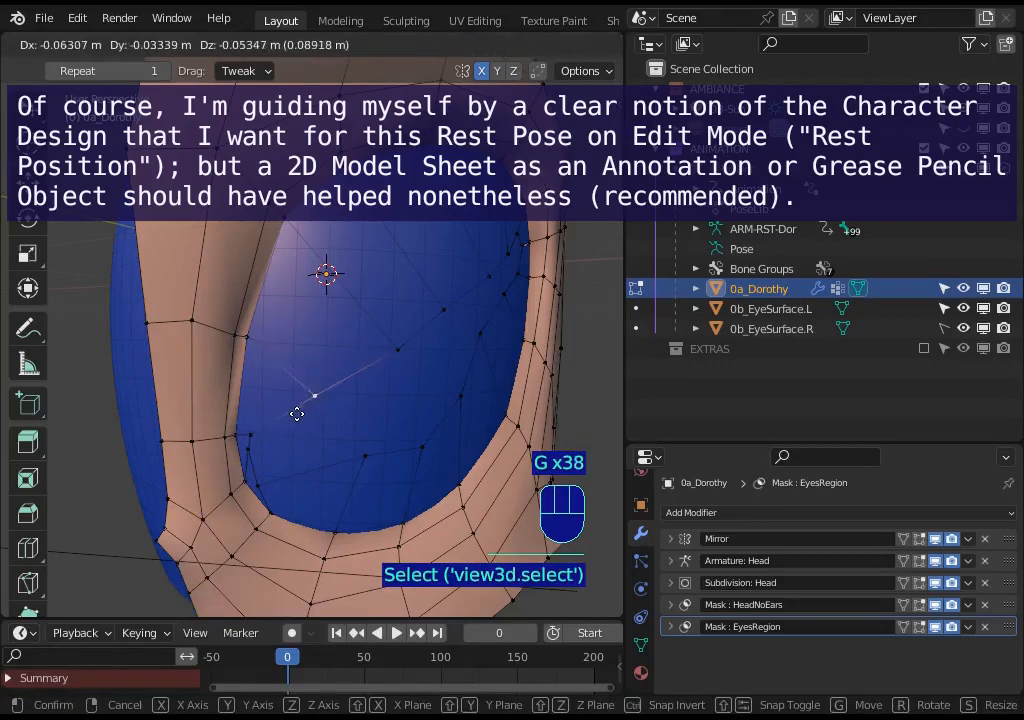
left_click(292, 418)
left_click(352, 382)
key("g")
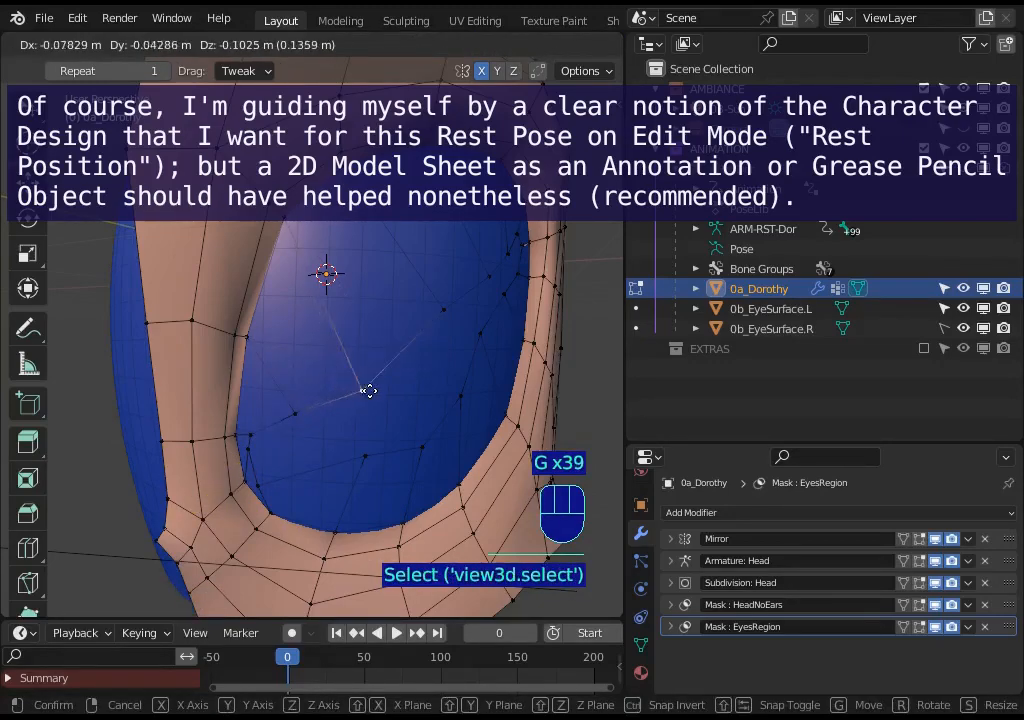
left_click(391, 407)
left_click(427, 338)
key("g")
left_click(473, 354)
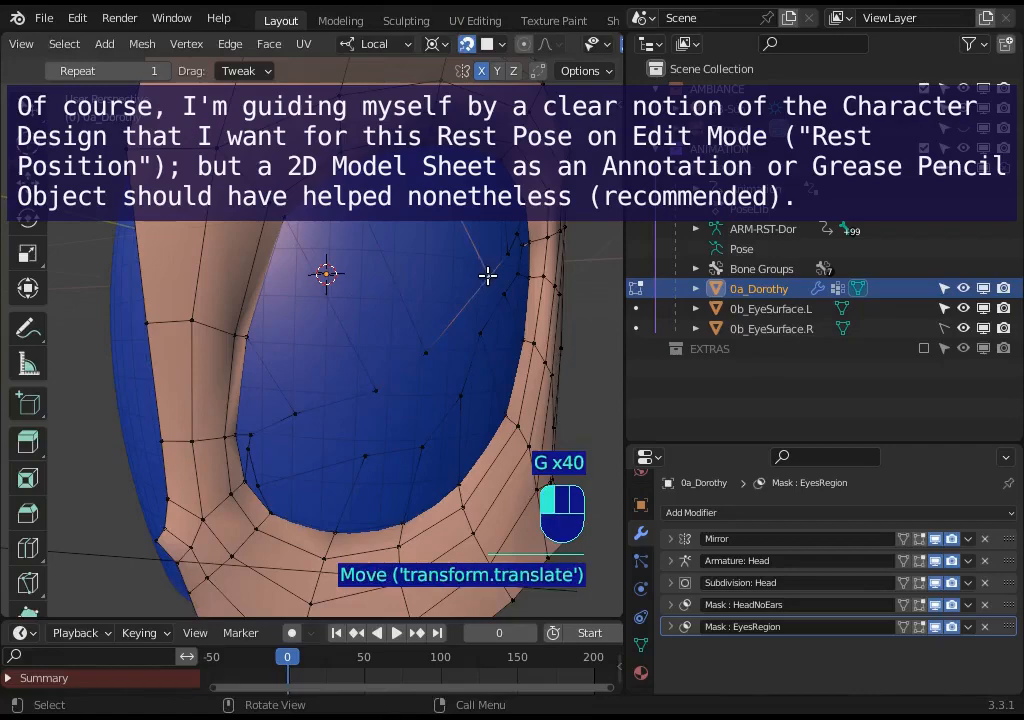
Slide the outermost upper eyelid vertices down along the lid line at the outer corner, keeping them on the eye surface
key("g")
left_click(456, 317)
key("g")
left_click(499, 283)
left_click(499, 257)
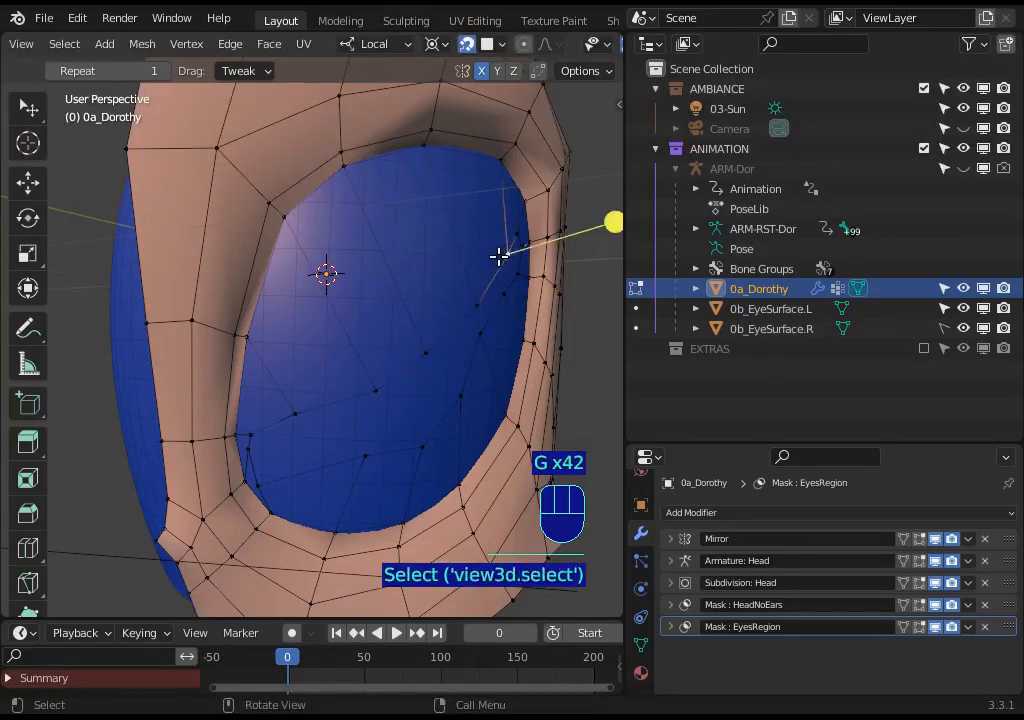
key("g")
left_click(514, 236)
left_click(514, 244)
key("g")
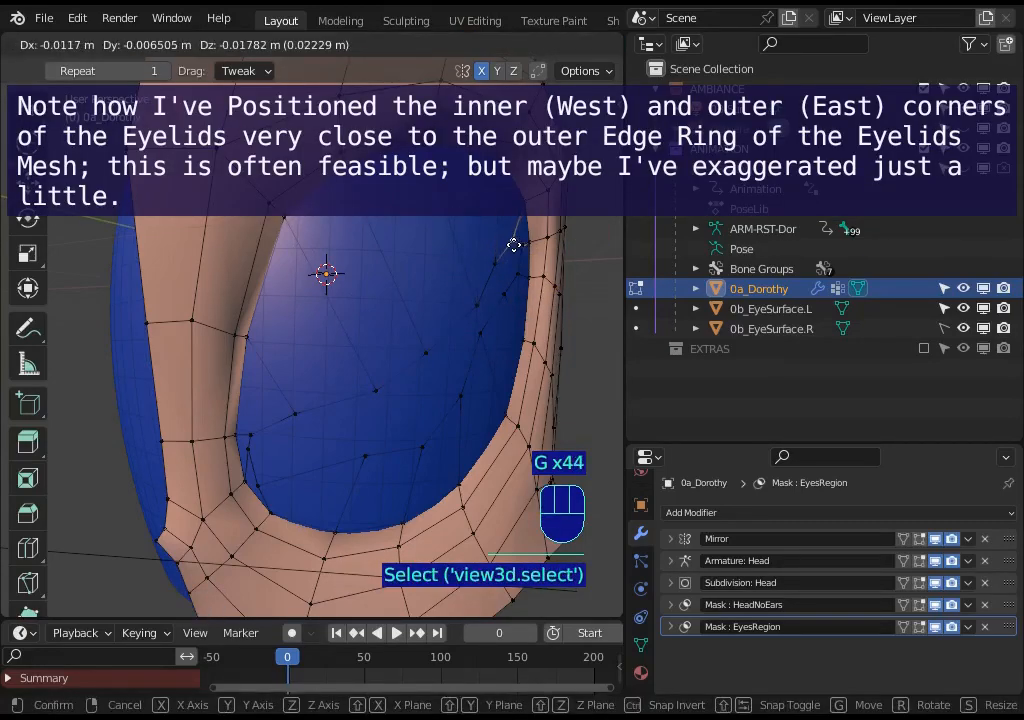
left_click(510, 244)
Raise the middle lower eyelid vertex and slide its inner neighbour across towards the inner corner
left_click(503, 294)
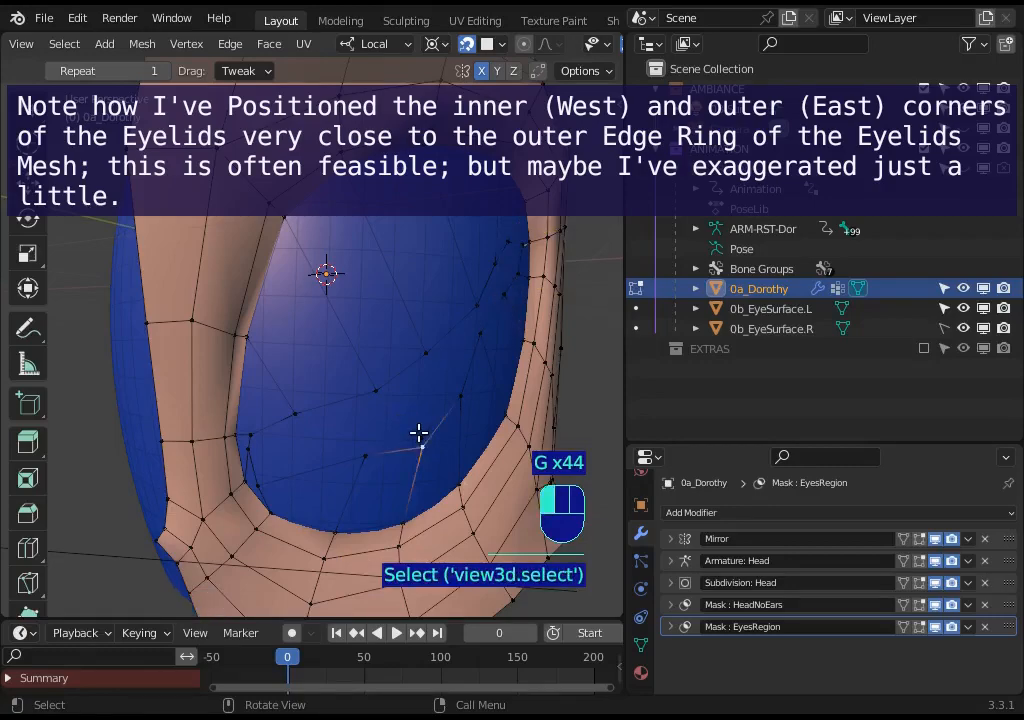
key("g")
left_click(411, 412)
left_click(371, 449)
key("g")
left_click(300, 452)
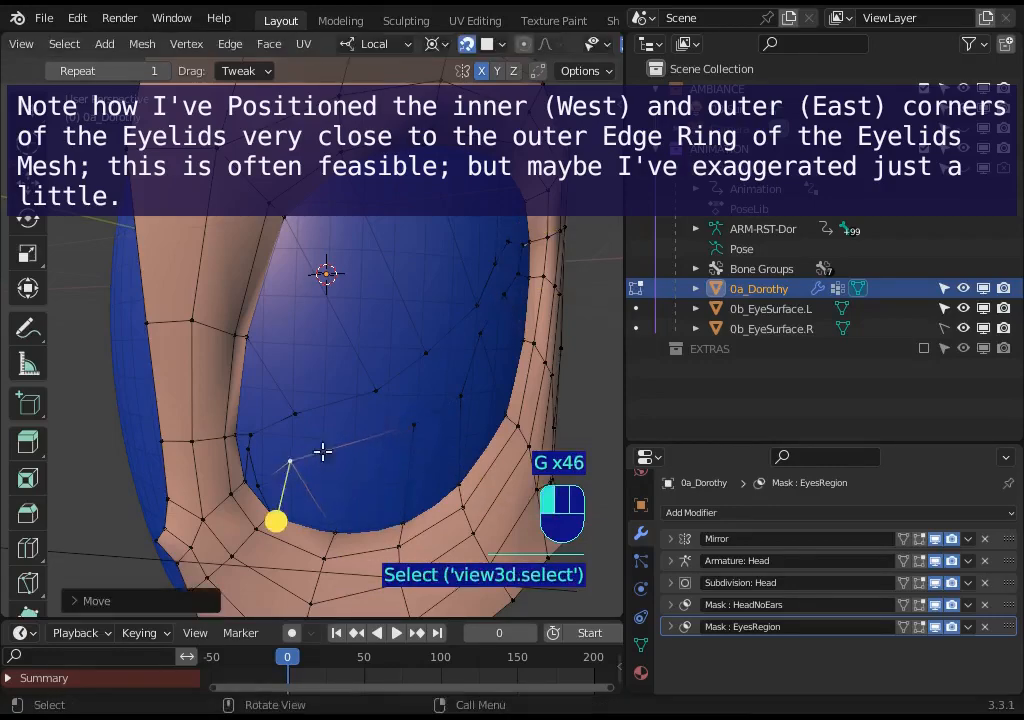
Spread the inner lower eyelid vertices from the inner corner along the lower lid line and bring the middle one inward
left_click(267, 472)
key("g")
key("g")
left_click(335, 443)
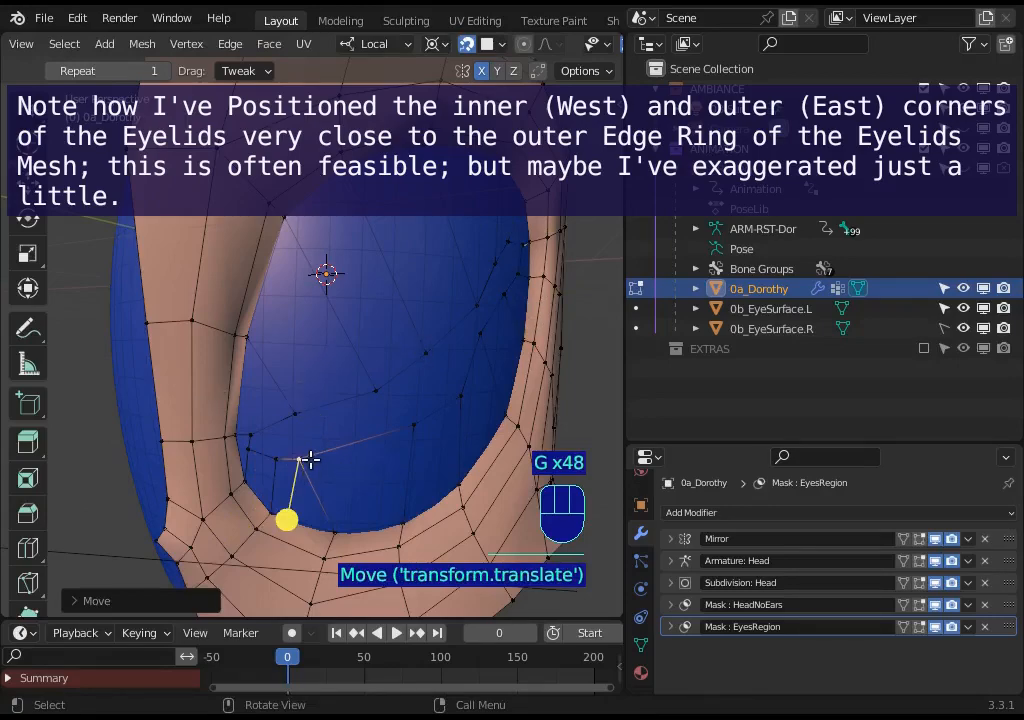
key("g")
left_click(411, 427)
key("g")
left_click(376, 432)
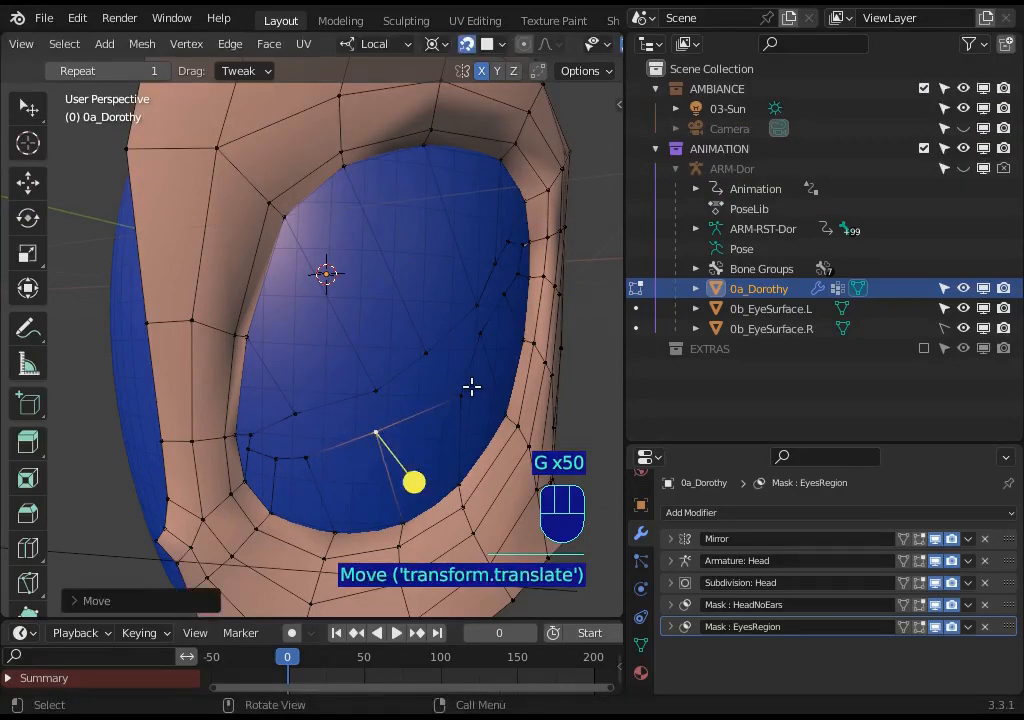
Slide the two lower eyelid vertices on the outer half inward and down along the lower lid line
left_click(465, 388)
key("g")
left_click(434, 404)
left_click(487, 337)
key("g")
left_click(467, 355)
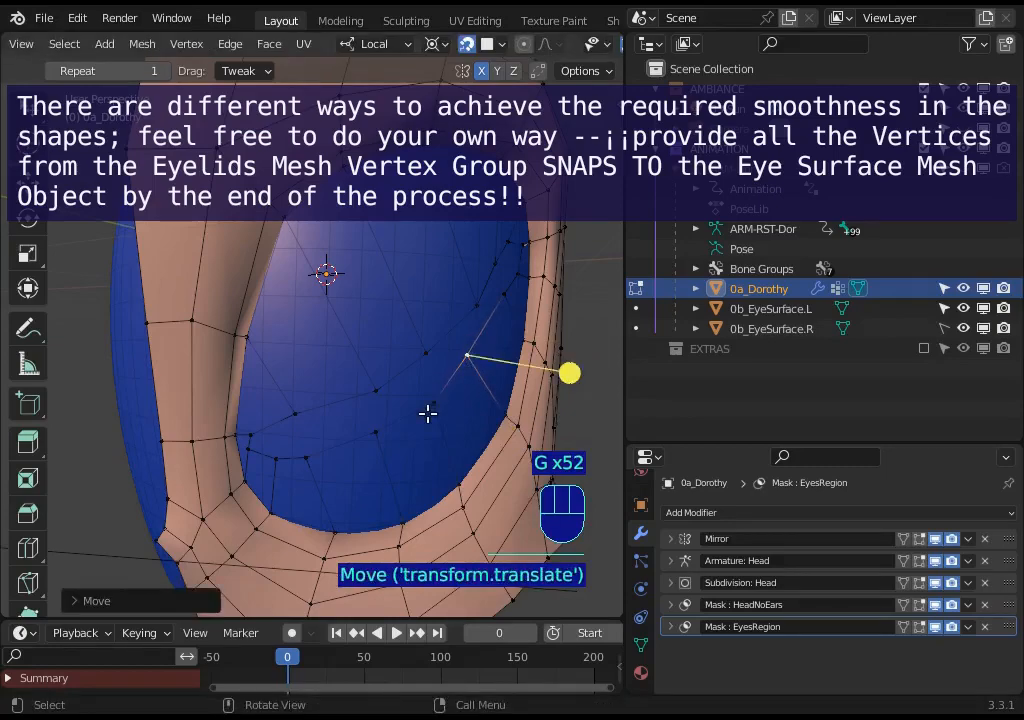
Fine-tune the same two outer-half lower eyelid vertices, raising the inner one slightly to smooth the curve
left_click(427, 410)
key("g")
left_click(428, 395)
left_click(471, 357)
key("g")
left_click(468, 358)
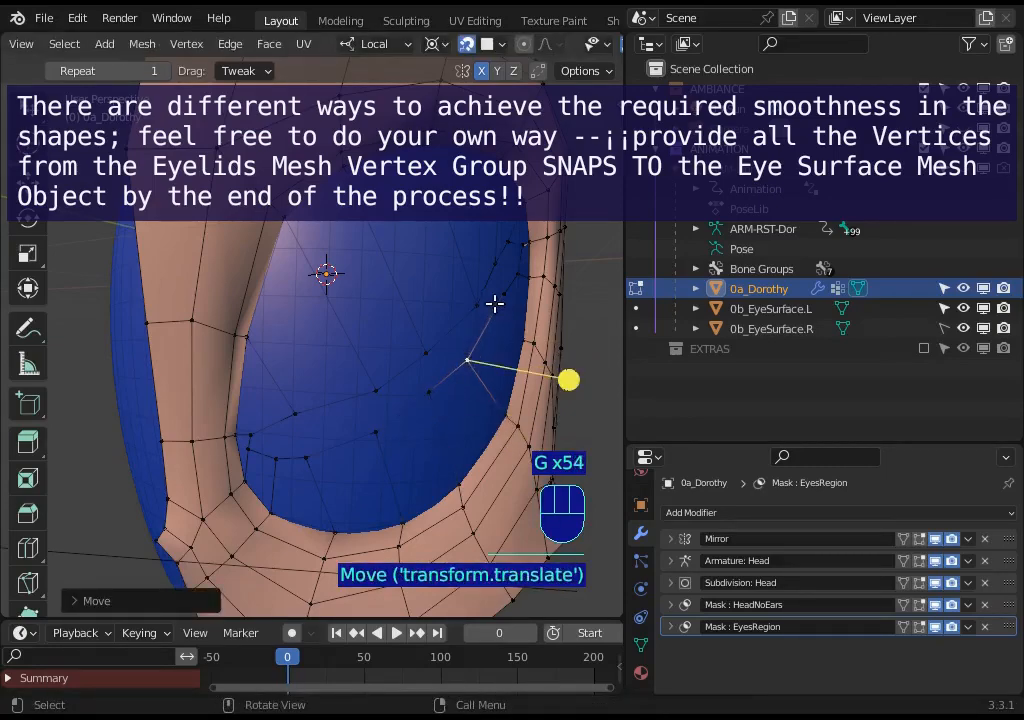
Lower the lower eyelid vertex near the outer corner and bring the outermost one slightly inside the rim
left_click(494, 304)
key("g")
left_click(517, 290)
left_click(519, 279)
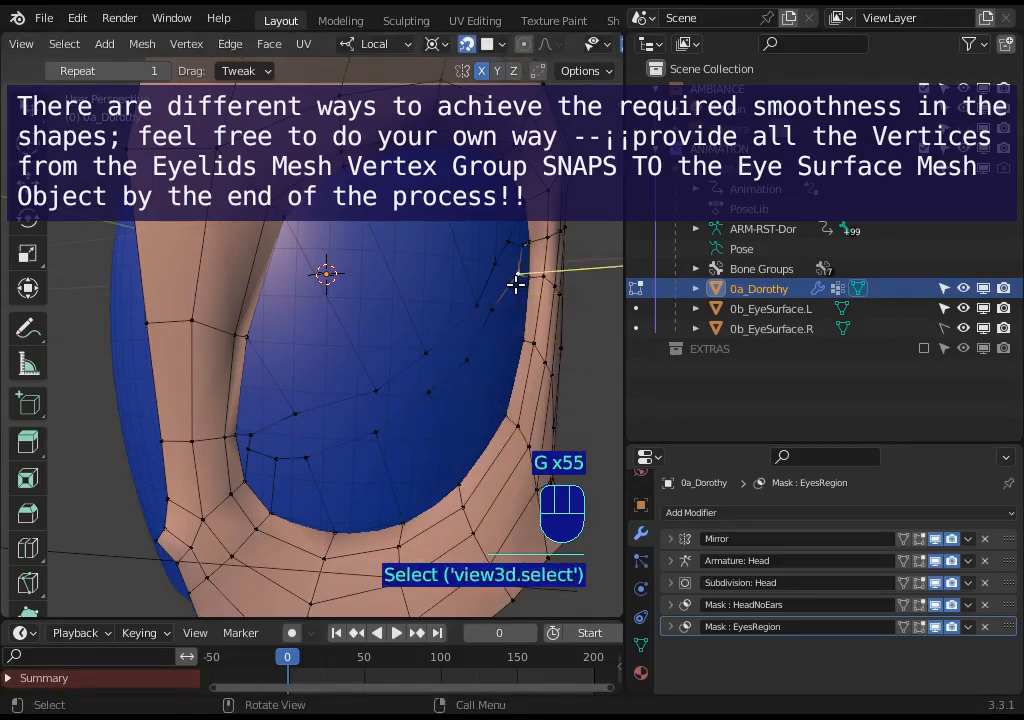
key("g")
left_click(513, 277)
Place the outermost lower eyelid vertex just below the outer corner and realign the next one down the lid line
left_click(521, 243)
key("g")
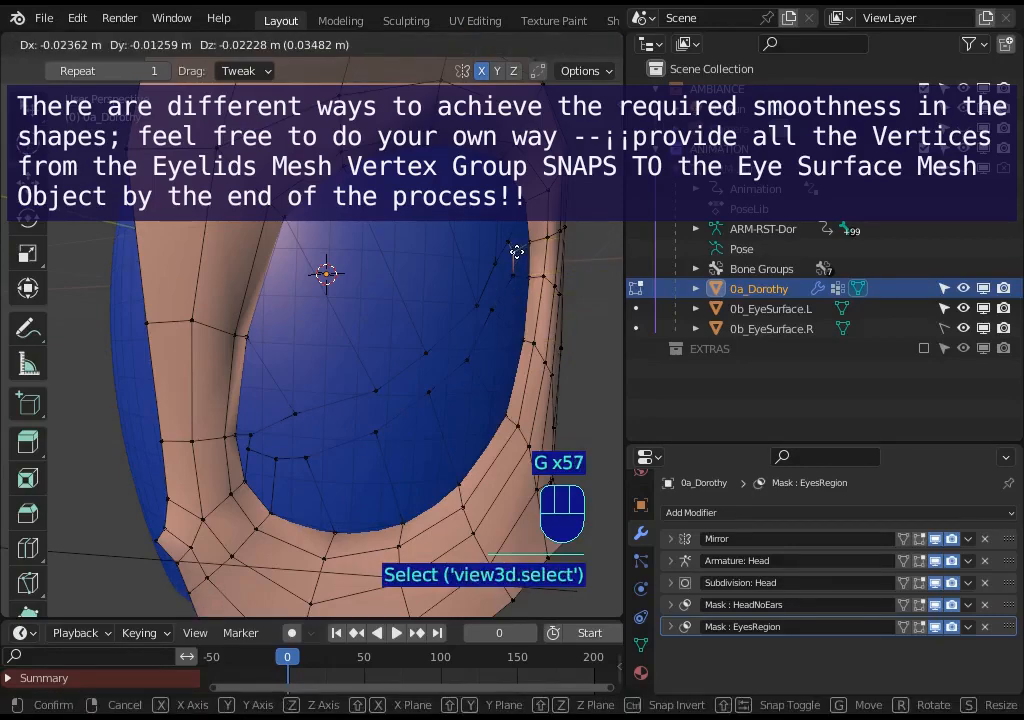
left_click(517, 265)
left_click(514, 274)
key("g")
left_click(498, 304)
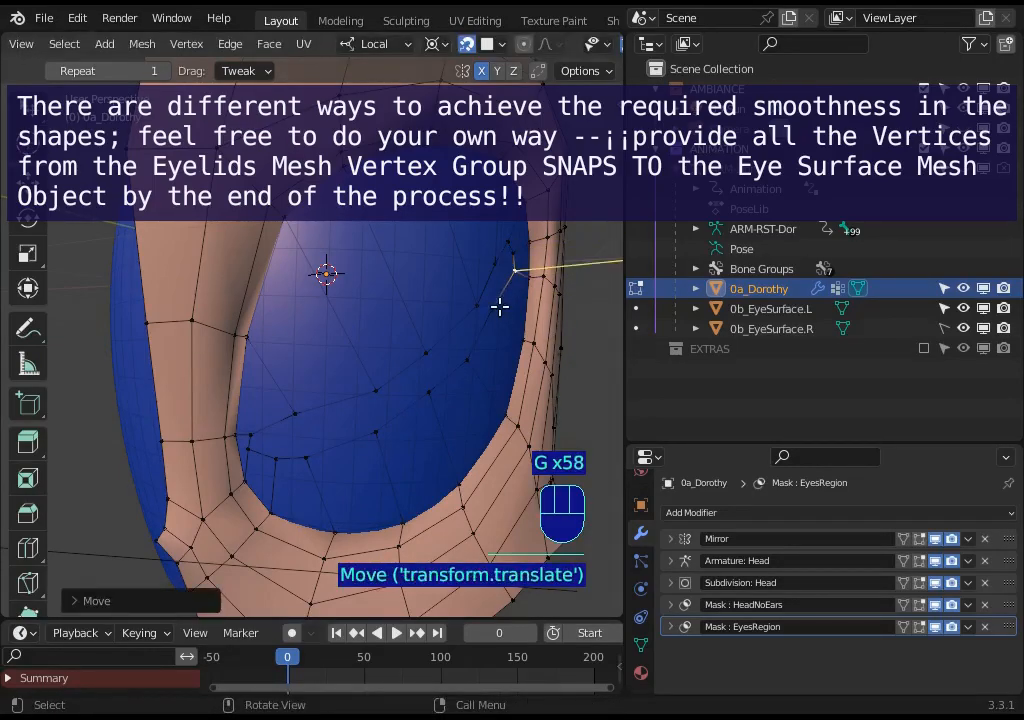
left_click(504, 310)
key("g")
left_click(498, 306)
Nudge the second and third upper eyelid vertices from the outer corner into line with the lid curve
left_click(475, 299)
key("g")
left_click(487, 295)
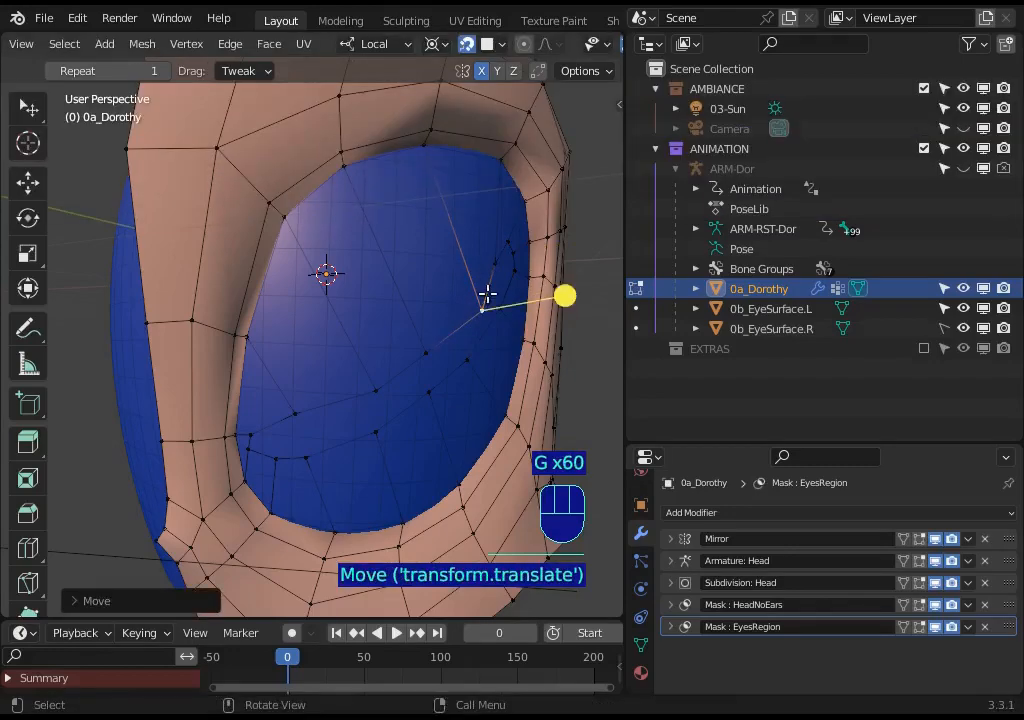
left_click(490, 270)
key("g")
left_click(505, 245)
Lower the outermost upper eyelid vertex to sit just inside the outer corner, adjusting it against its lower lid neighbour
left_click(506, 248)
key("g")
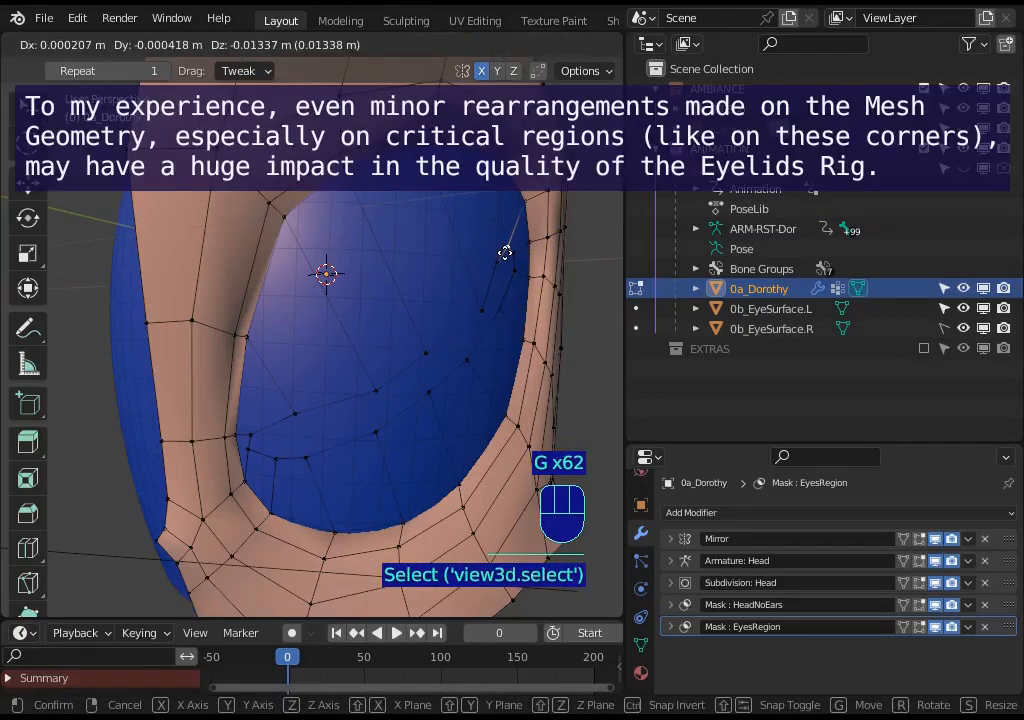
left_click(510, 256)
left_click(510, 256)
key("g")
left_click(512, 251)
left_click(504, 245)
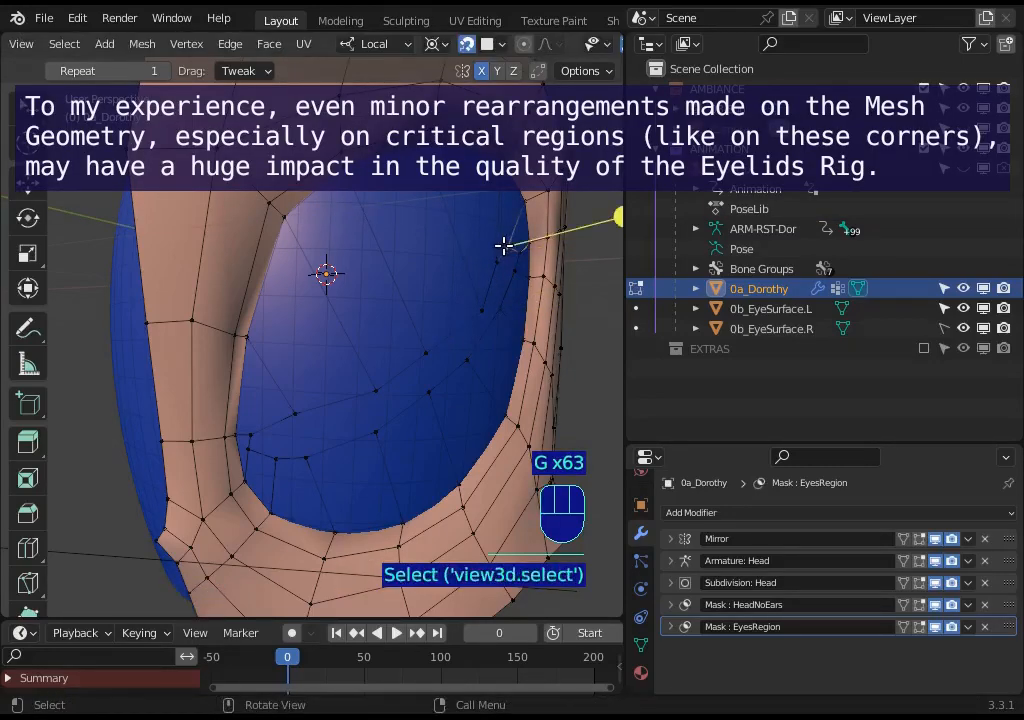
key("g")
left_click(512, 240)
left_click(512, 247)
key("g")
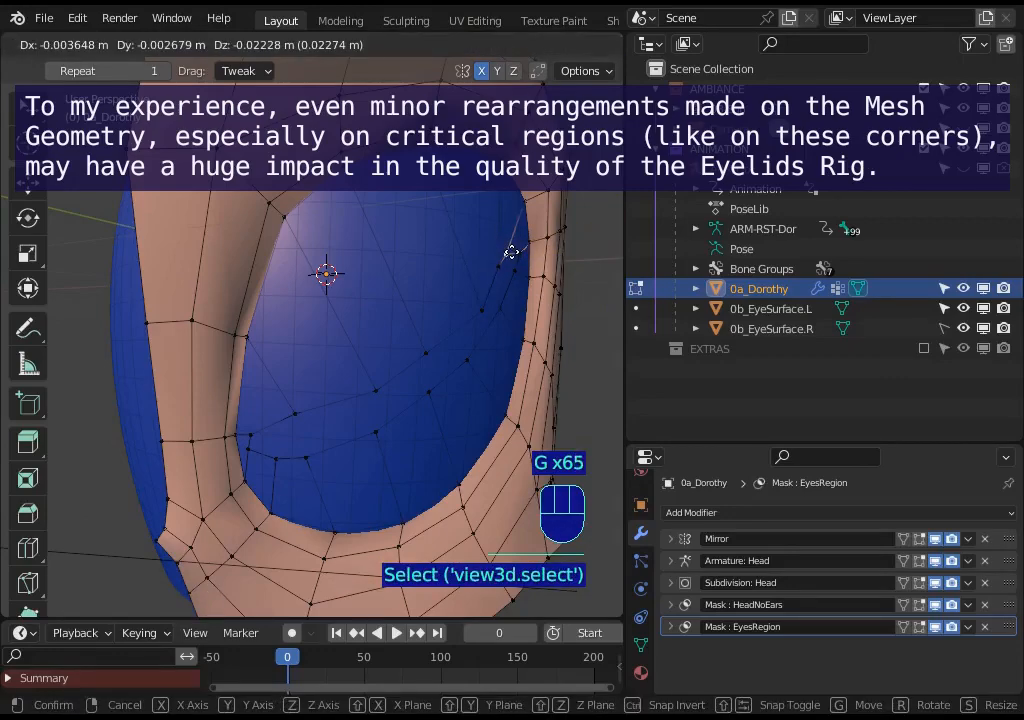
left_click(500, 268)
Space the next three upper eyelid vertices evenly down from the outer corner to form a smooth upper lid curve
left_click(494, 279)
key("g")
left_click(487, 304)
left_click(480, 295)
key("g")
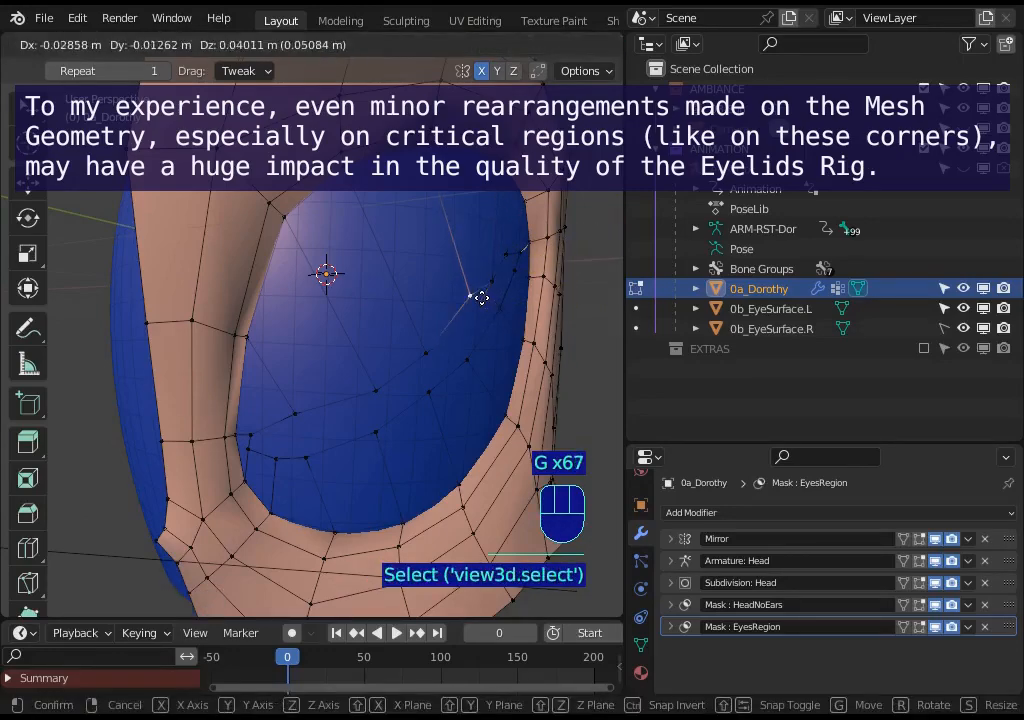
left_click(420, 352)
left_click(420, 352)
key("g")
left_click(428, 340)
left_click(471, 298)
key("g")
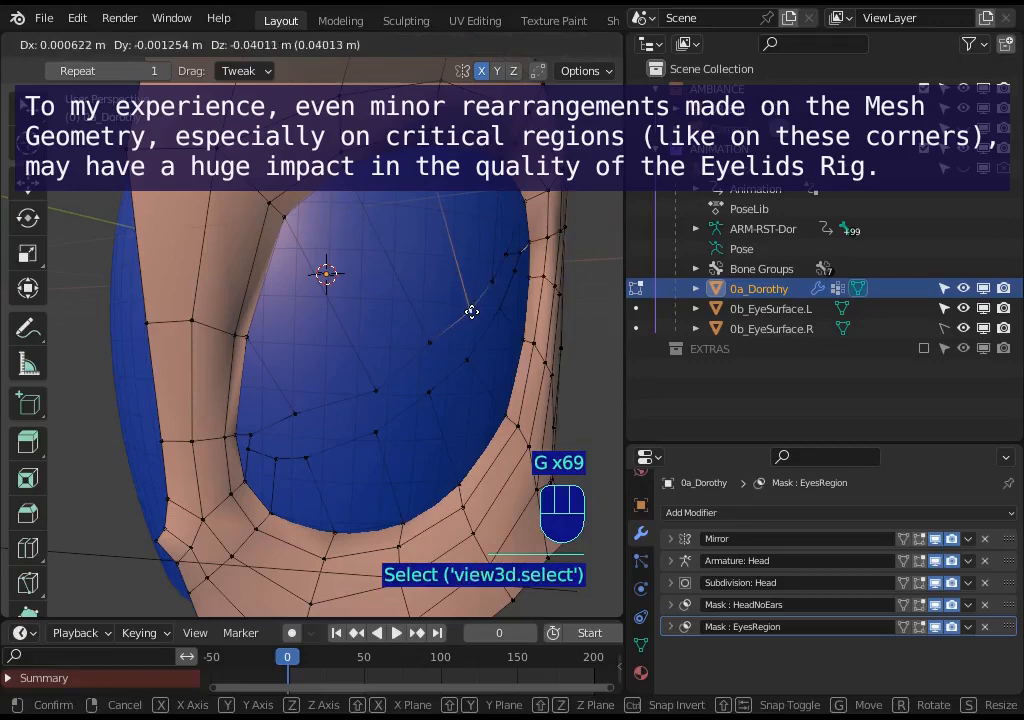
left_click(470, 311)
Raise the middle upper eyelid vertex slightly and shift its inner neighbour outward along the upper lid line
left_click(378, 391)
key("g")
left_click(350, 389)
left_click(295, 411)
key("g")
left_click(263, 423)
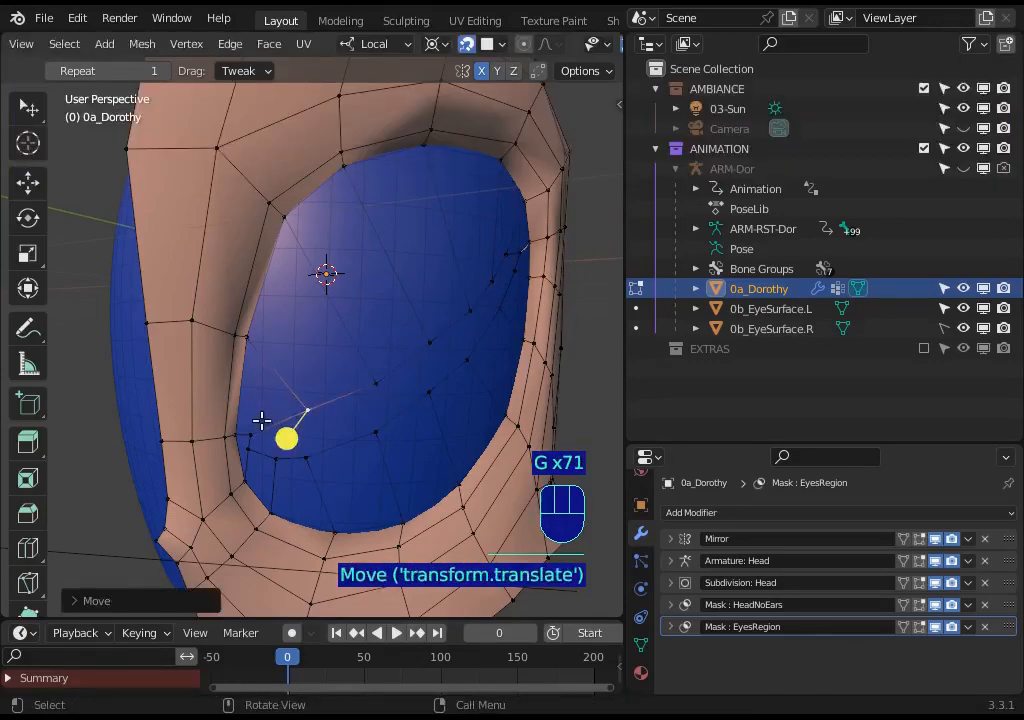
Move the upper and lower inner-corner vertices away from the rim and bring the adjacent lower lid vertex closer to them
left_click(252, 433)
key("g")
left_click(251, 431)
left_click(250, 446)
key("g")
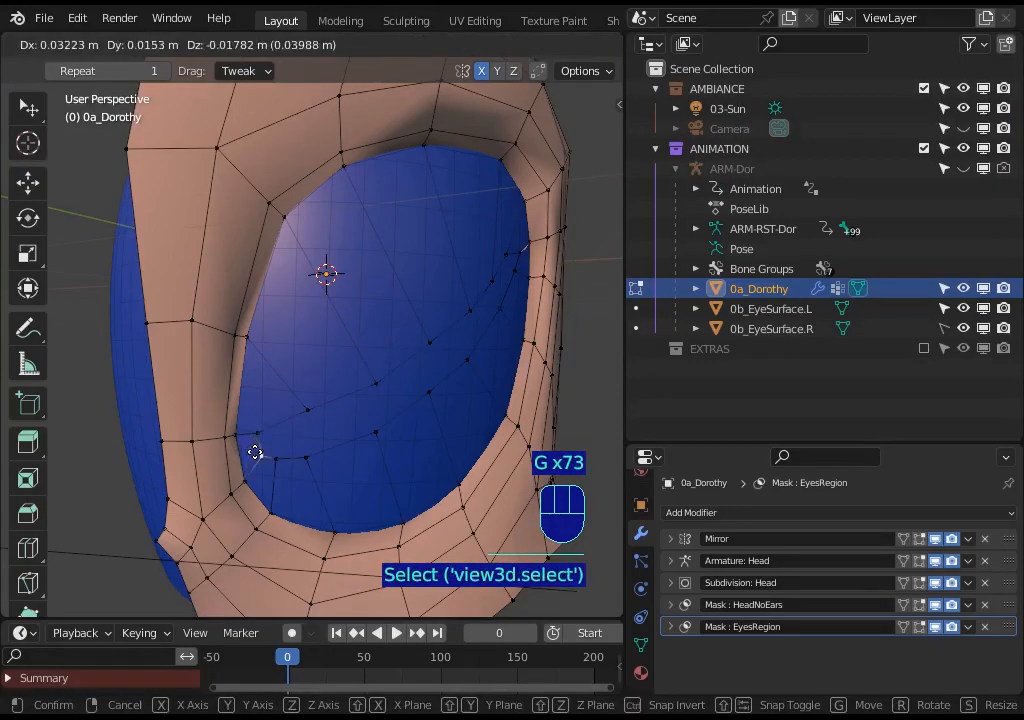
left_click(268, 455)
left_click(281, 457)
key("g")
left_click(304, 453)
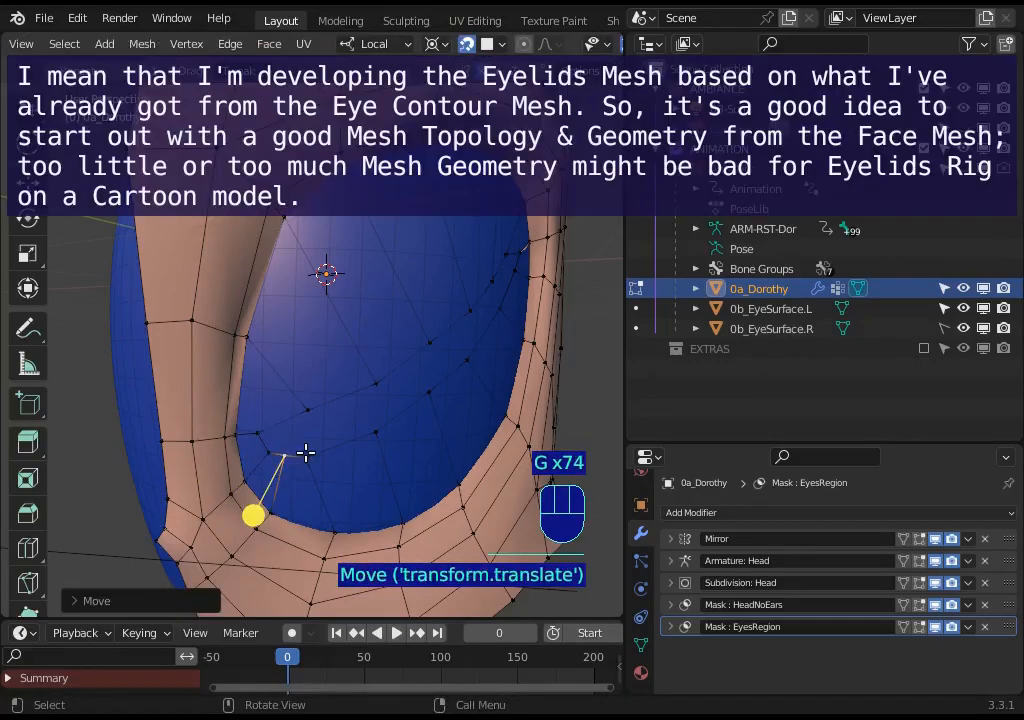
Shift the two middle lower eyelid vertices outward along the lower lid line to even out their spacing
left_click(320, 454)
key("g")
left_click(331, 496)
key("g")
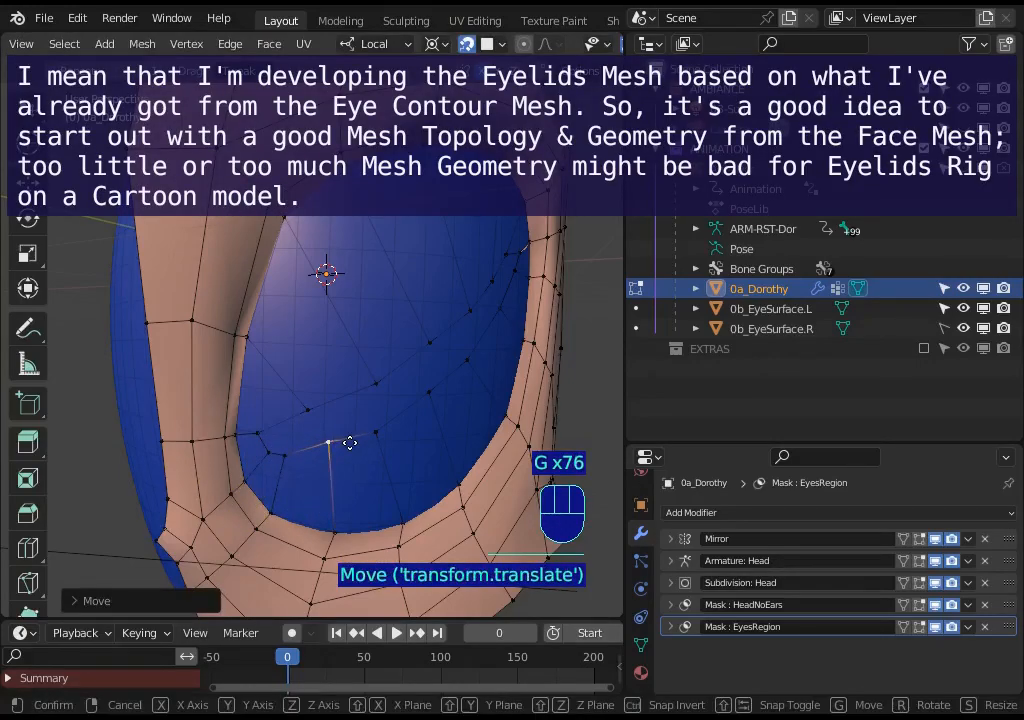
left_click(345, 503)
left_click(385, 432)
key("g")
left_click(385, 432)
Shift the three lower eyelid vertices on the outer half outward to widen the lower lid curve
left_click(441, 389)
key("g")
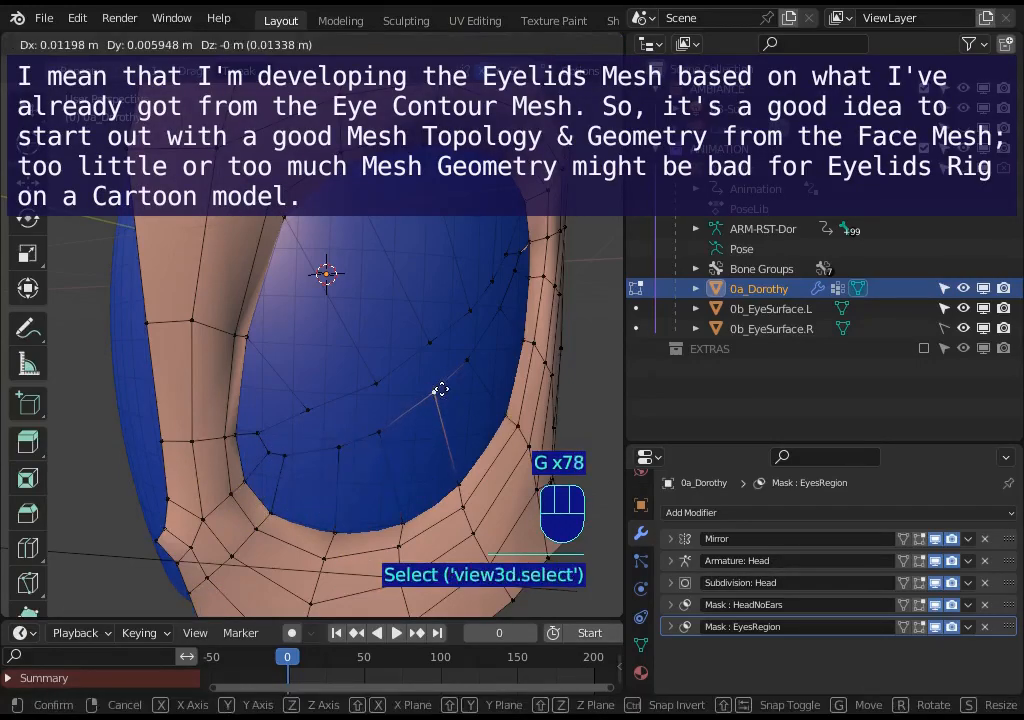
left_click(466, 366)
left_click(474, 363)
key("g")
left_click(474, 363)
left_click(500, 312)
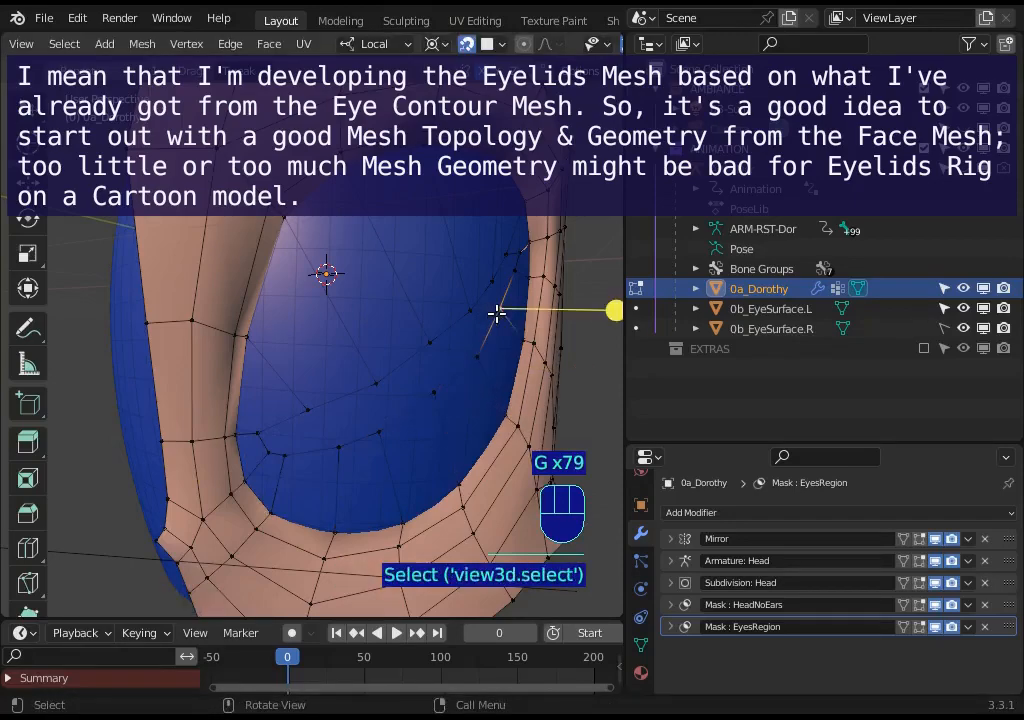
key("g")
left_click(505, 309)
left_click(513, 270)
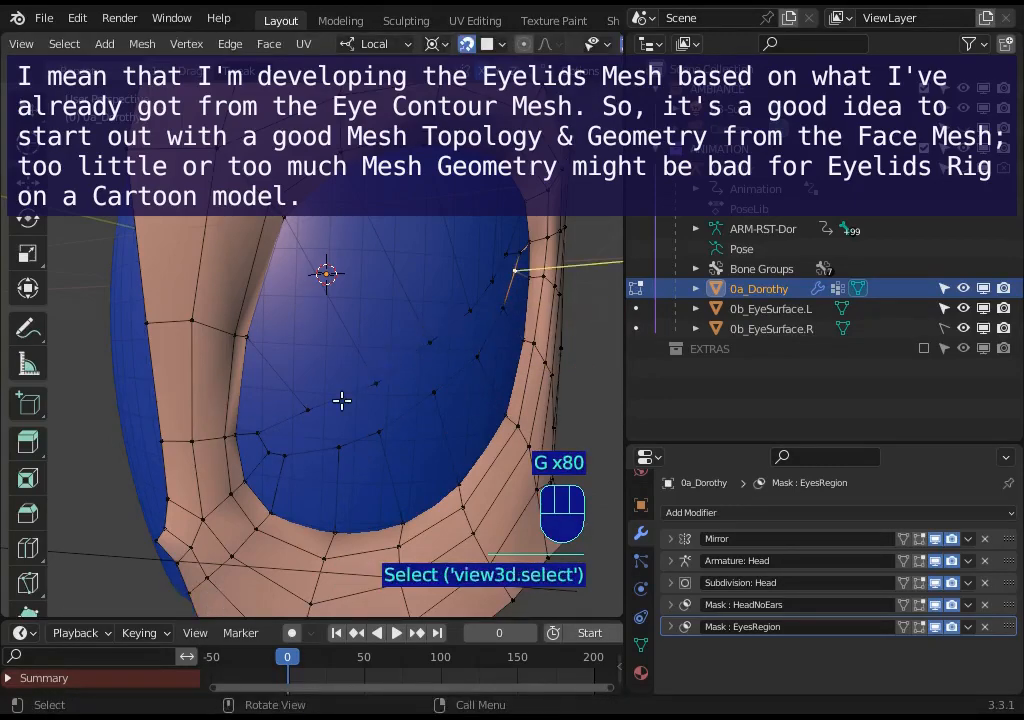
Lower the inner upper eyelid vertex beside the inner corner and move the upper corner vertex farther in from the rim
key("g")
left_click(279, 425)
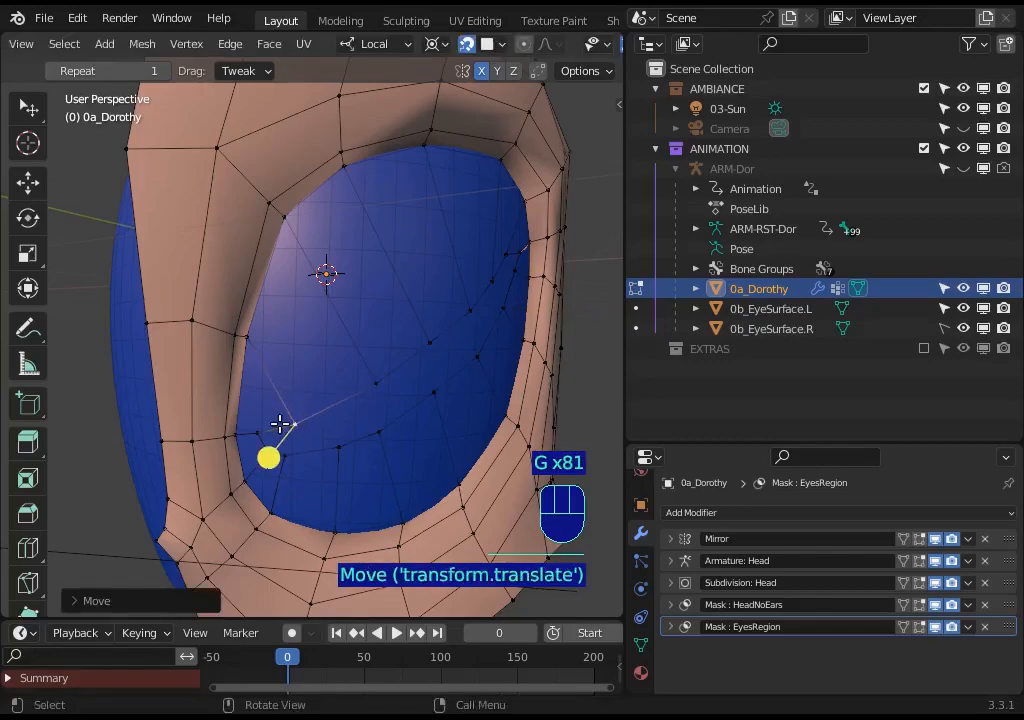
left_click(258, 427)
key("g")
left_click(287, 423)
left_click(288, 424)
key("g")
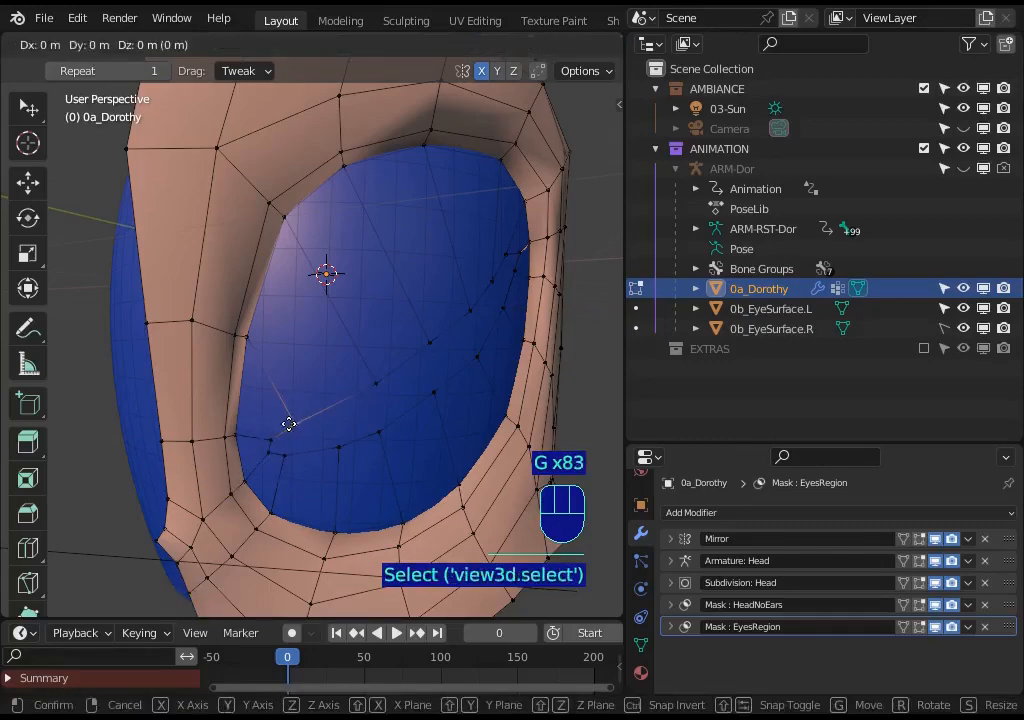
left_click(287, 427)
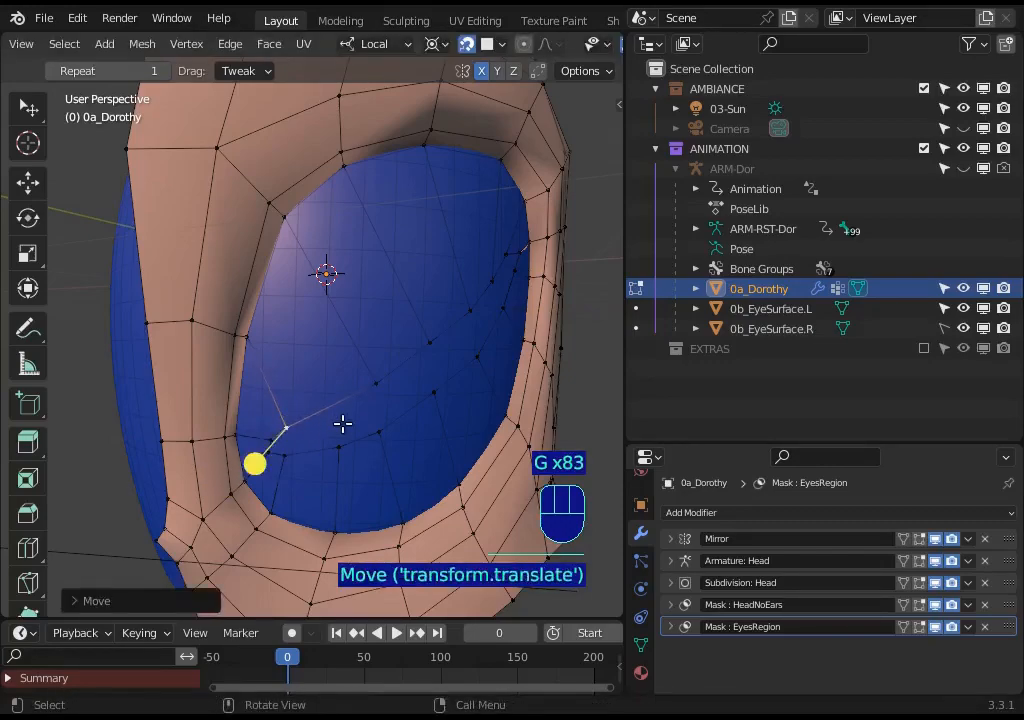
key("g")
left_click(281, 436)
Adjust the lower eyelid vertex beside the inner corner to complete the four-vertex corner pattern, and clear the group selection
left_click(283, 453)
key("g")
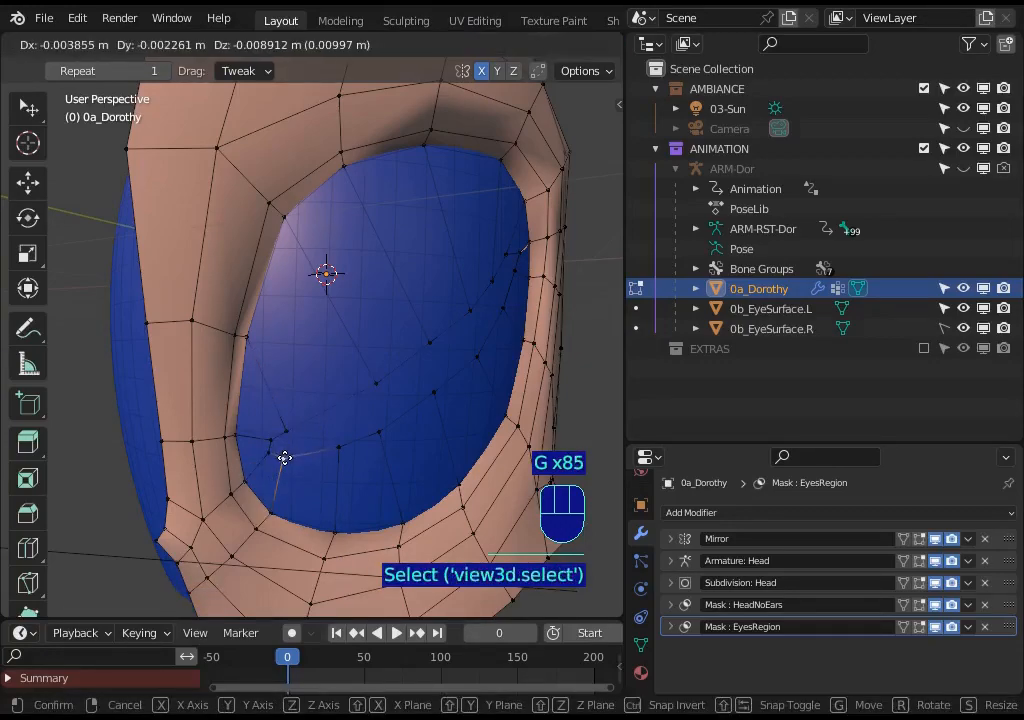
left_click(281, 436)
key("c")
right_click(284, 444)
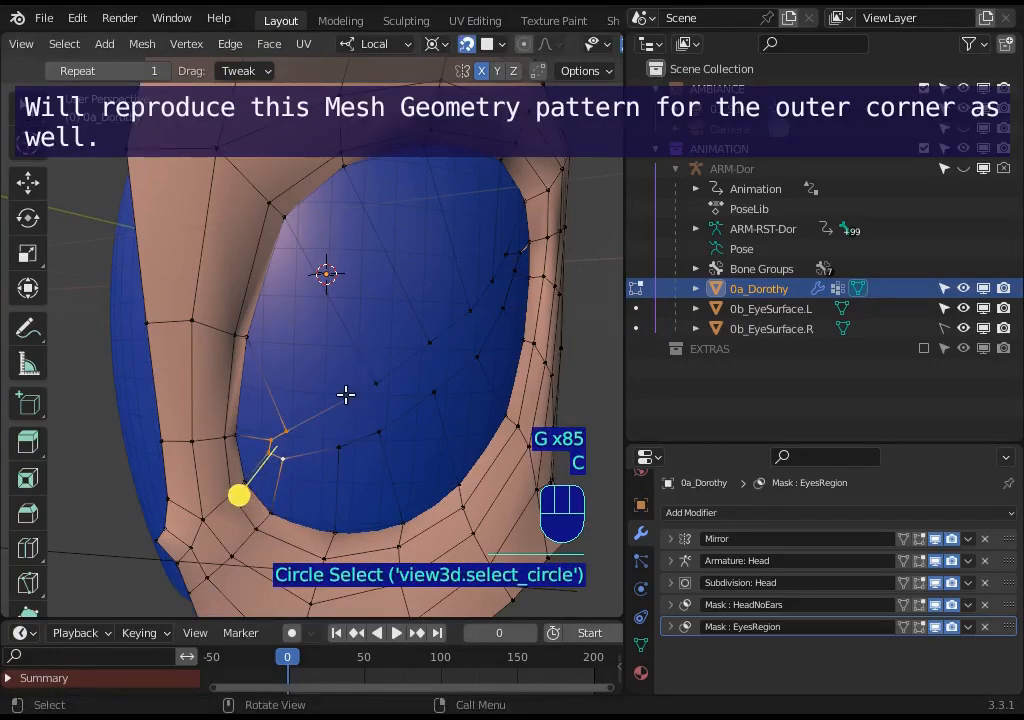
key("alt+a")
left_click(288, 457)
key("g")
left_click(321, 445, "shift")
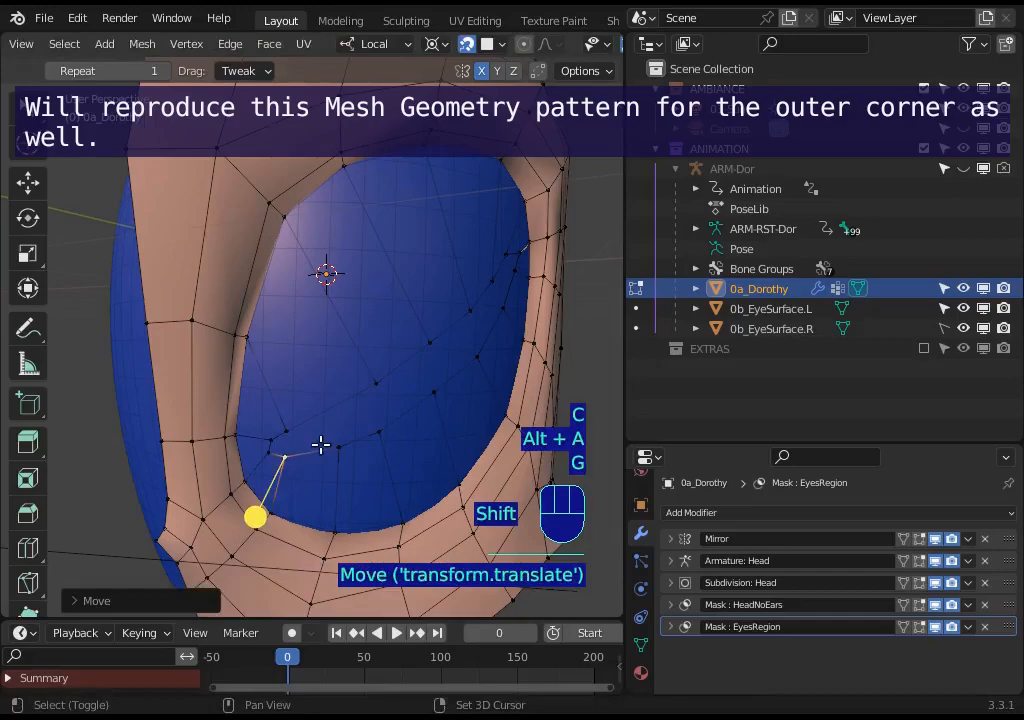
Lower the two middle upper eyelid vertices inward along the eye surface to bring the upper lid closer to the lower one
left_click(369, 389)
key("g")
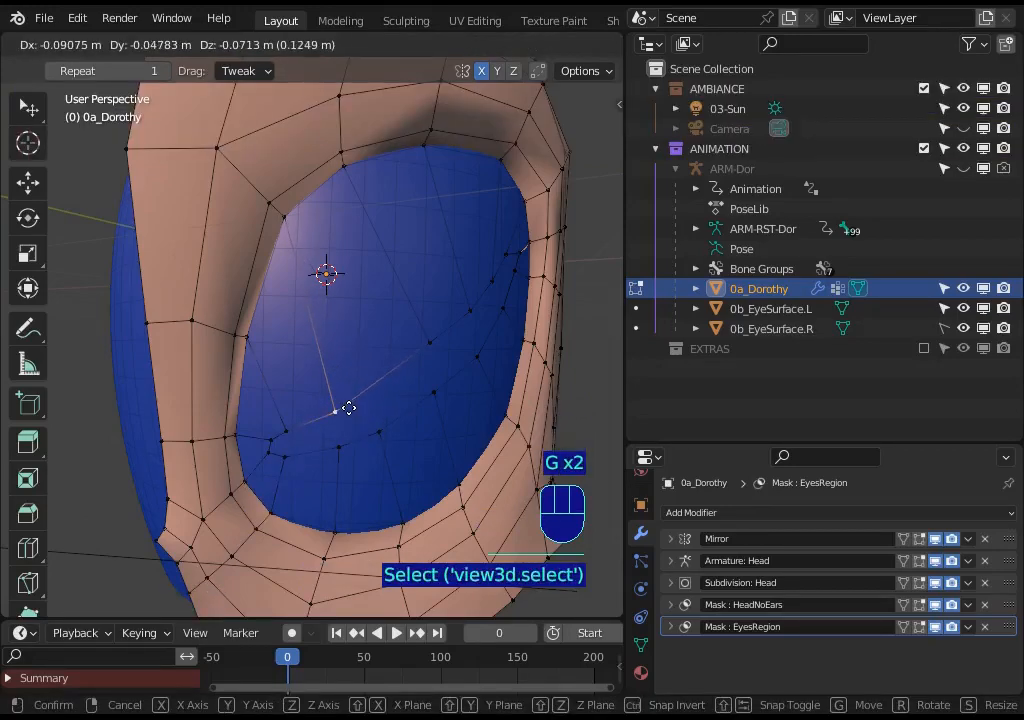
left_click(349, 409)
left_click(411, 351)
key("g")
left_click(395, 373)
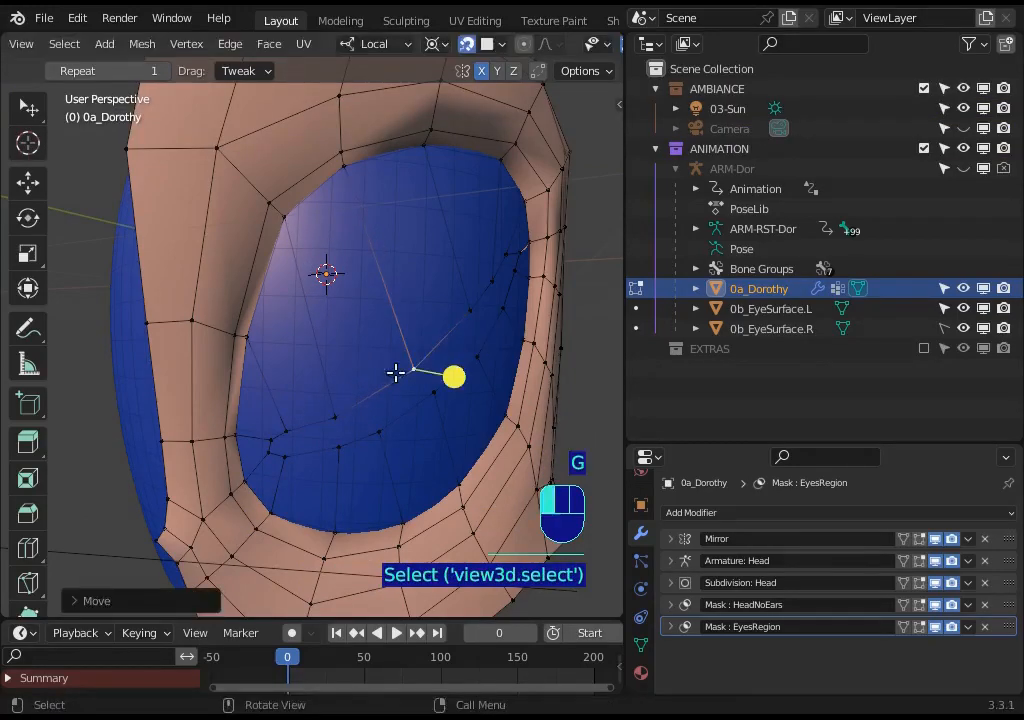
Lower the middle lower eyelid vertex on the eye surface to deepen the lower lid curve
middle_click_drag(395, 373, 295, 393)
scroll(398, 377, "down", 6)
scroll(295, 393, "up", 7)
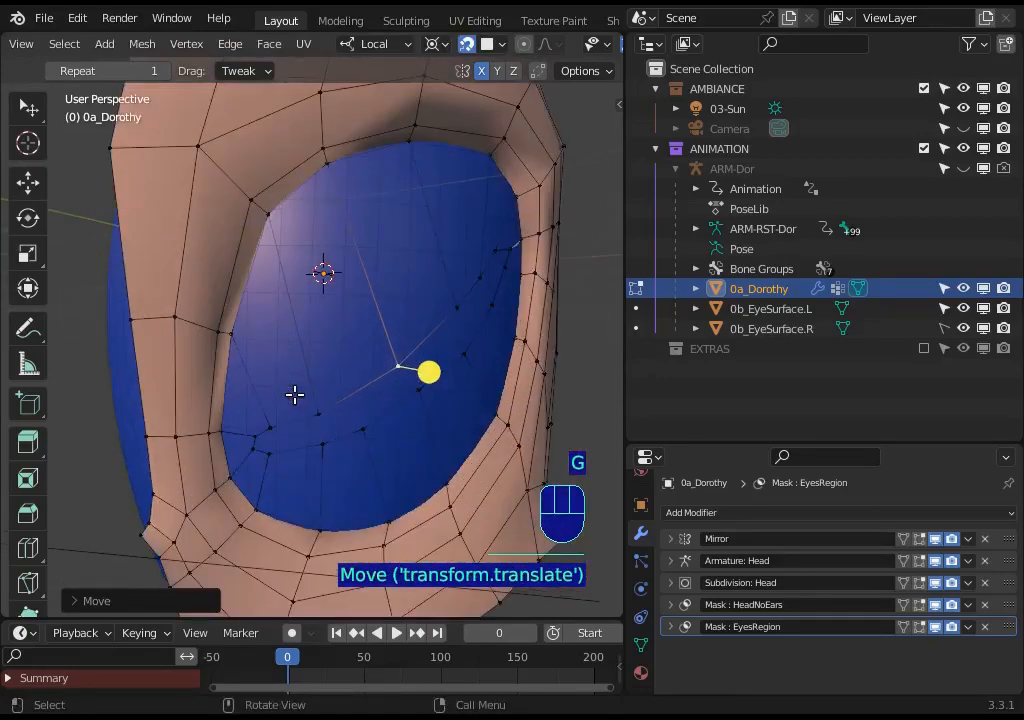
left_click(405, 484)
key("g")
left_click(407, 495)
scroll(386, 479, "down", 6)
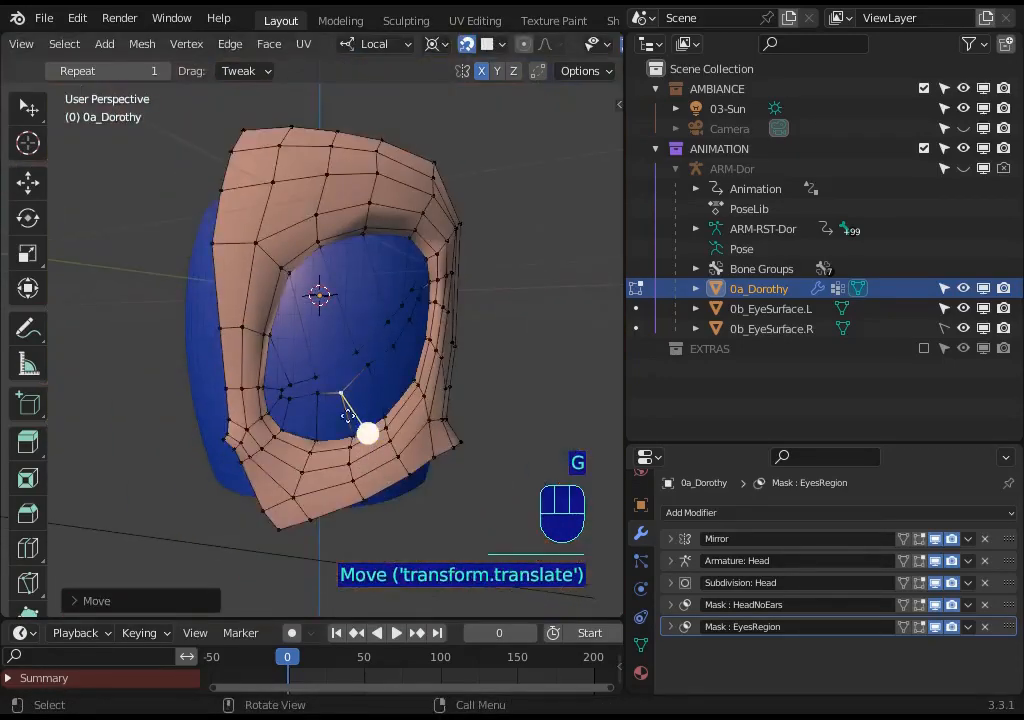
Adjust the lower eyelid vertex near the inner corner and lower the upper eyelid vertex above it on the eye surface
left_click(318, 395)
key("g")
left_click(311, 375)
left_click(342, 388)
key("g")
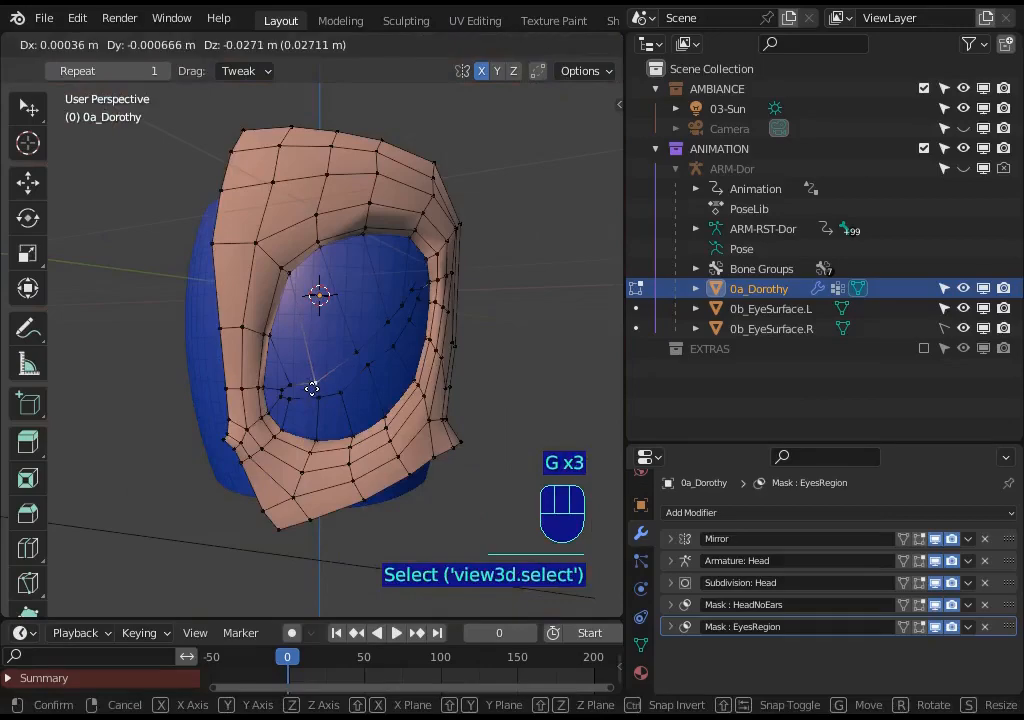
left_click(349, 385)
Redistribute the three lower eyelid vertices between the inner corner and the lid's middle along the eye surface
key("g")
left_click(313, 393)
left_click(318, 392)
key("g")
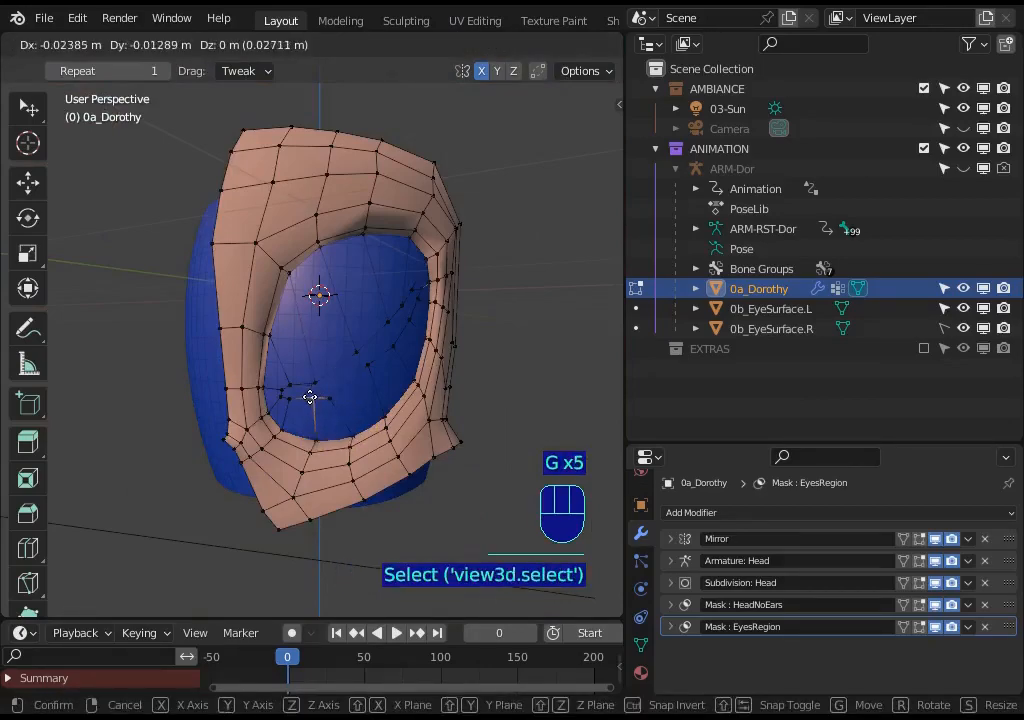
left_click(343, 397)
left_click(343, 397, "shift")
key("g")
left_click(373, 425)
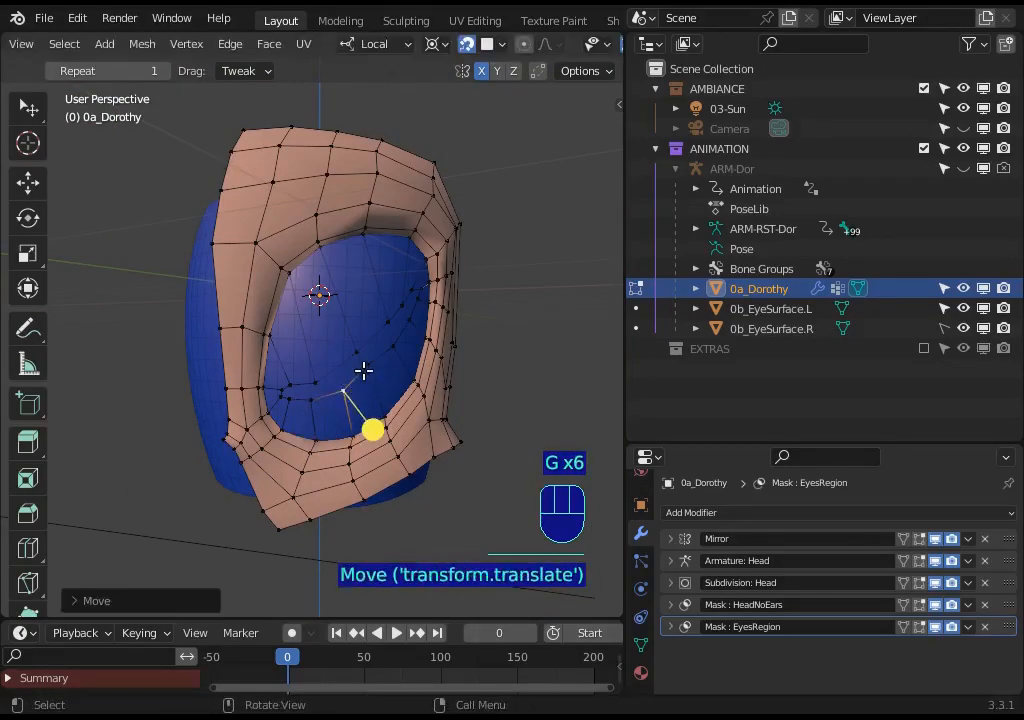
left_click(384, 402, "shift")
key("g")
left_click(434, 400)
Lower the middle upper eyelid vertex along the eye surface, close to the lower lid
left_click(374, 354)
left_click(345, 392, "shift")
key("g")
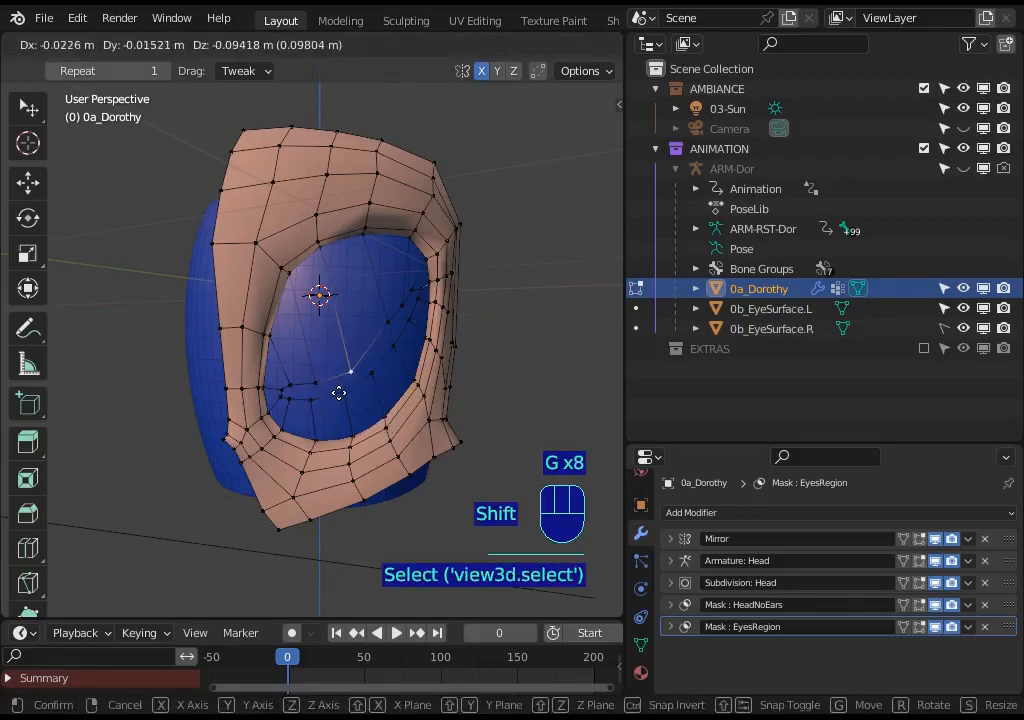
left_click(350, 378)
scroll(363, 382, "up", 3)
key("g")
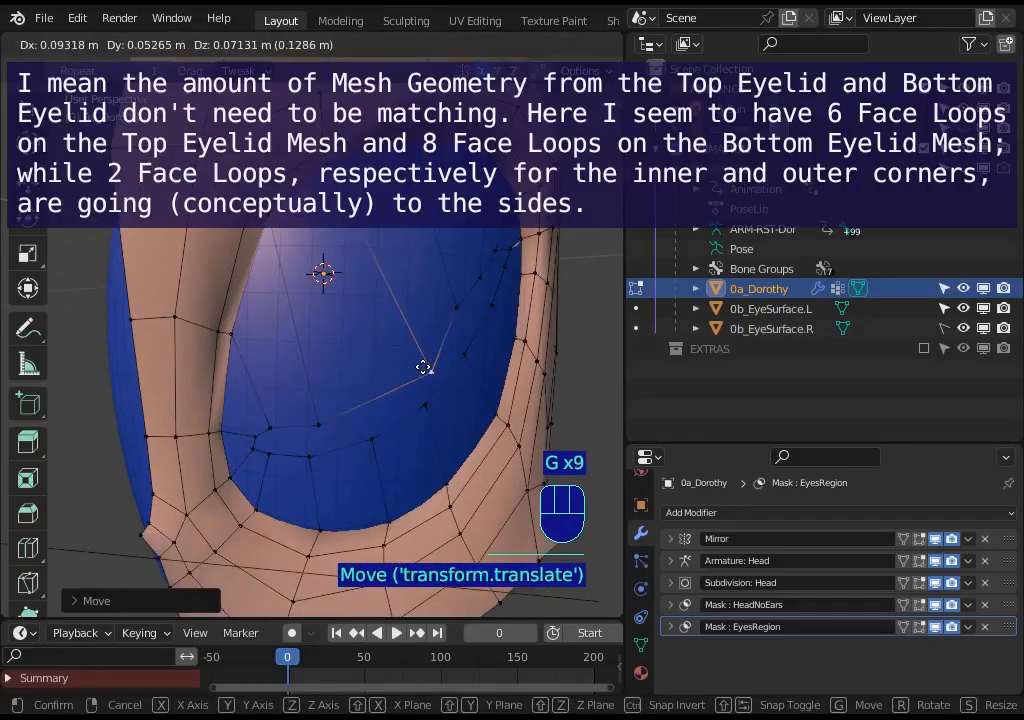
left_click(396, 374)
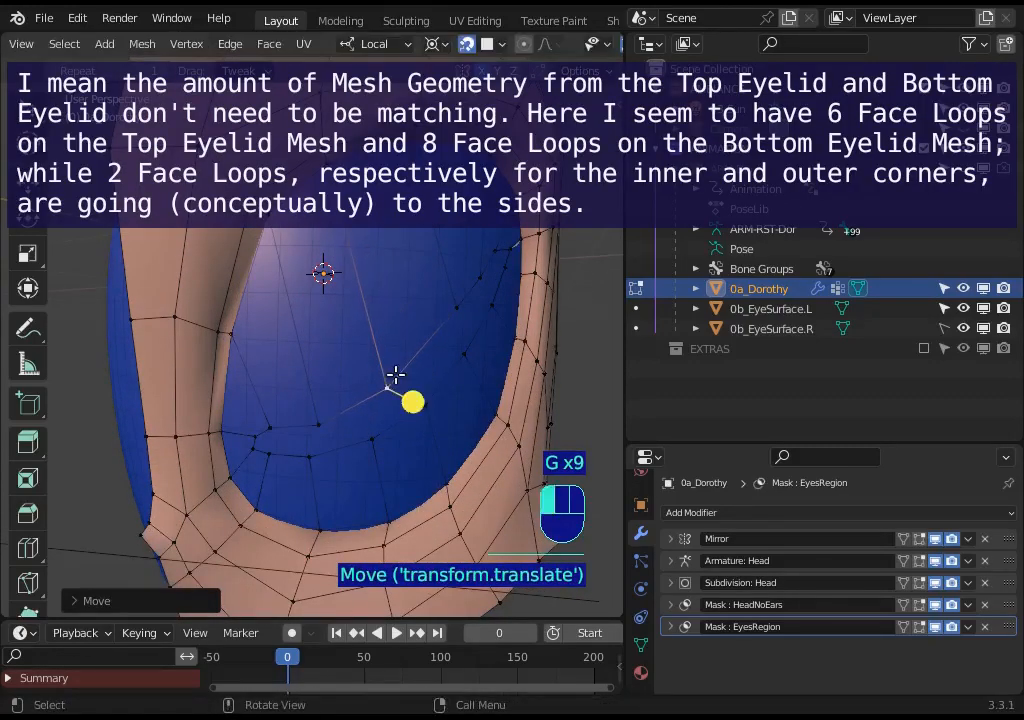
Lower the upper eyelid vertices on both sides of the middle one to continue the lid curve
left_click(314, 415)
key("g")
left_click(319, 419)
middle_click_drag(446, 352, 432, 345)
left_click(423, 314)
key("g")
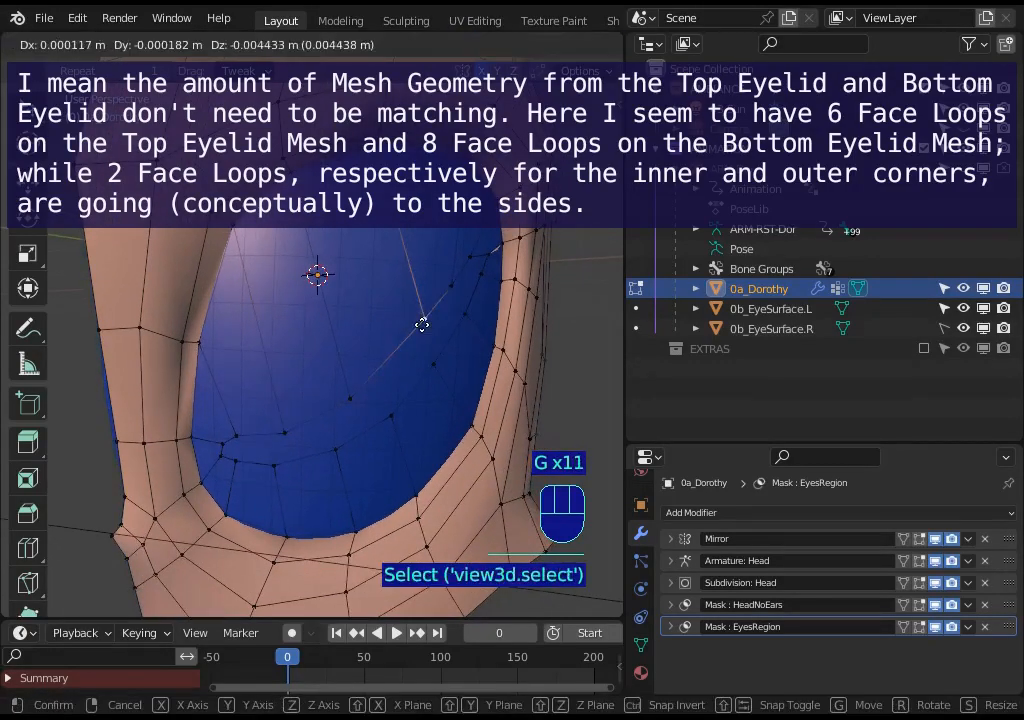
left_click(434, 347)
Raise the three middle lower eyelid vertices along the eye surface toward the upper lid
left_click(438, 357)
key("g")
left_click(439, 354)
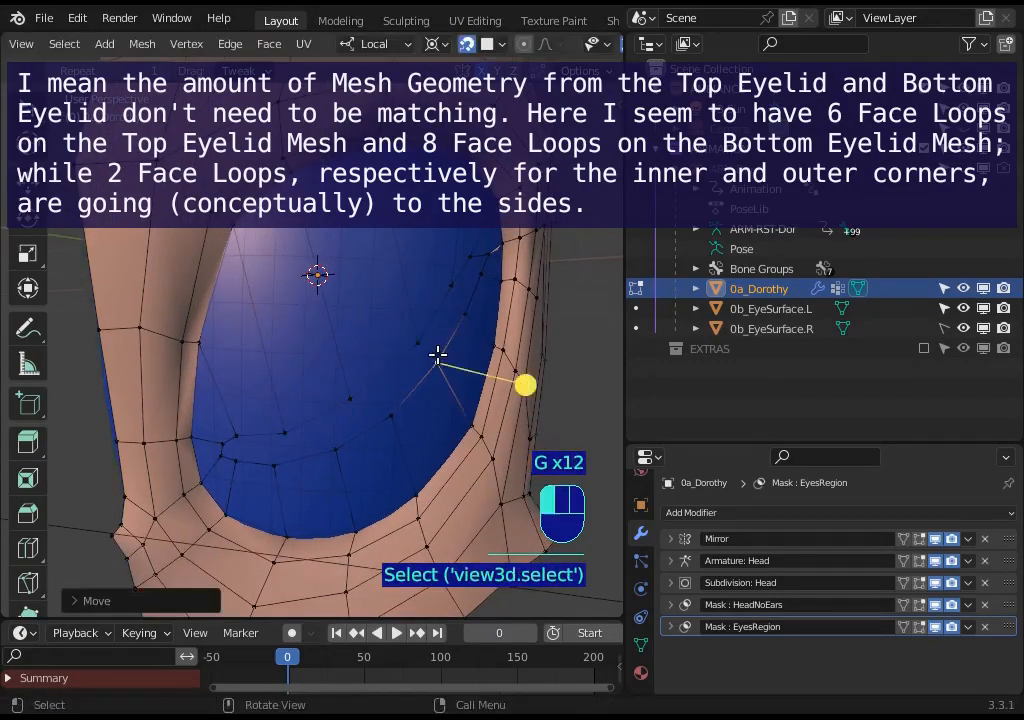
key("g")
left_click(393, 391)
left_click(439, 364)
key("g")
left_click(443, 357)
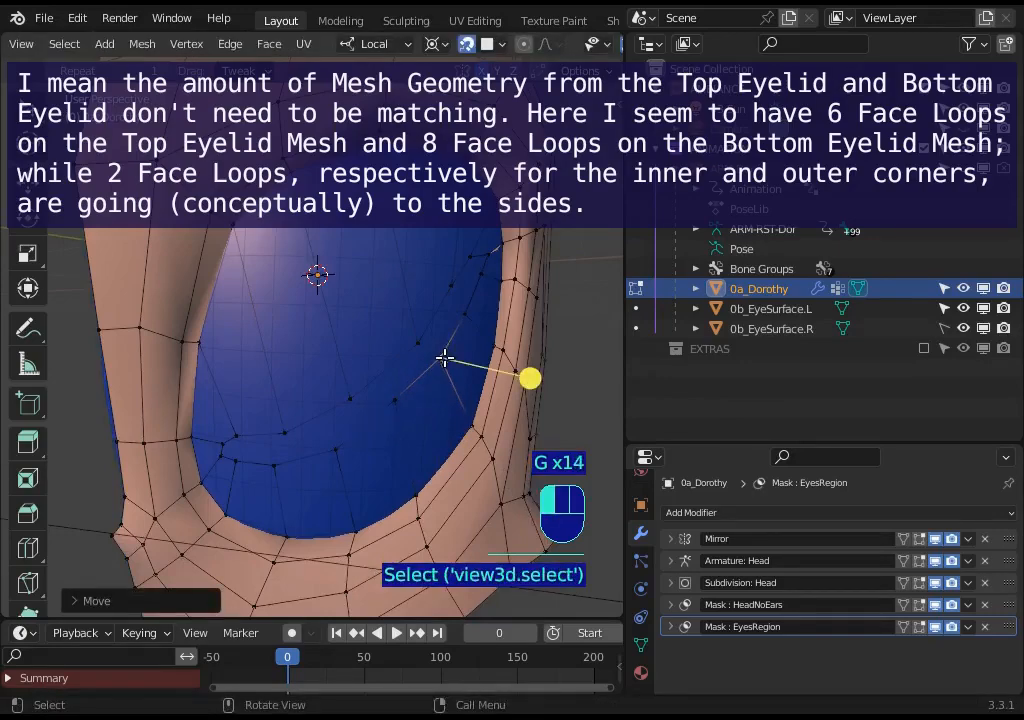
left_click(337, 440)
key("g")
left_click(350, 389)
Nudge the middle upper eyelid vertex and its inner neighbor slightly down on the eye surface
left_click(351, 393)
key("g")
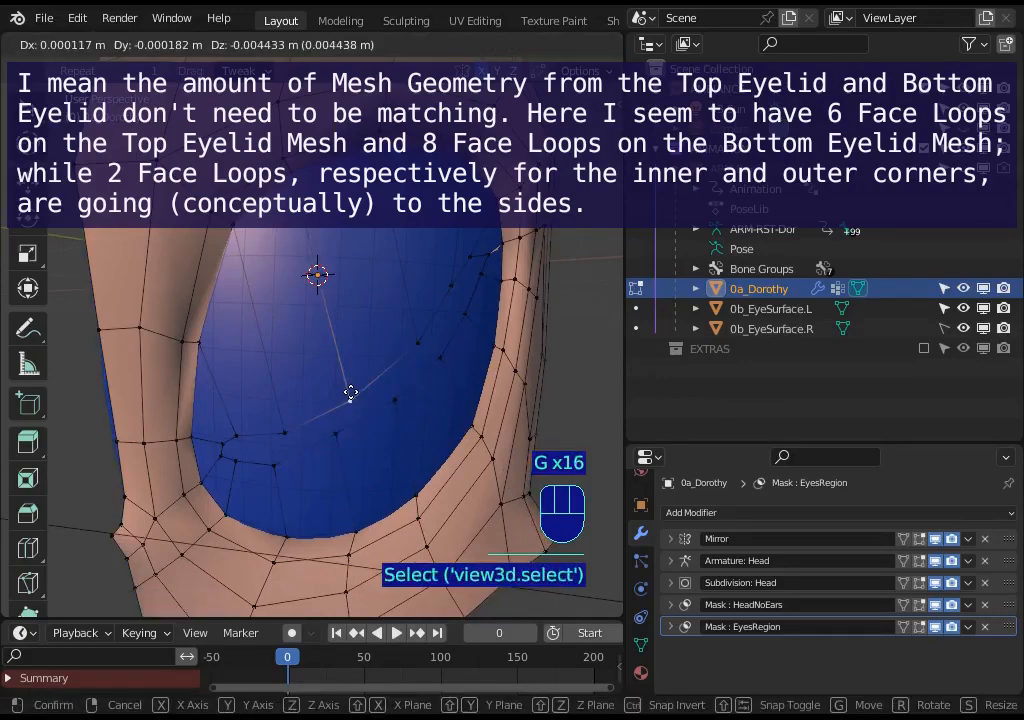
left_click(346, 406)
left_click(272, 432)
key("g")
left_click(272, 439)
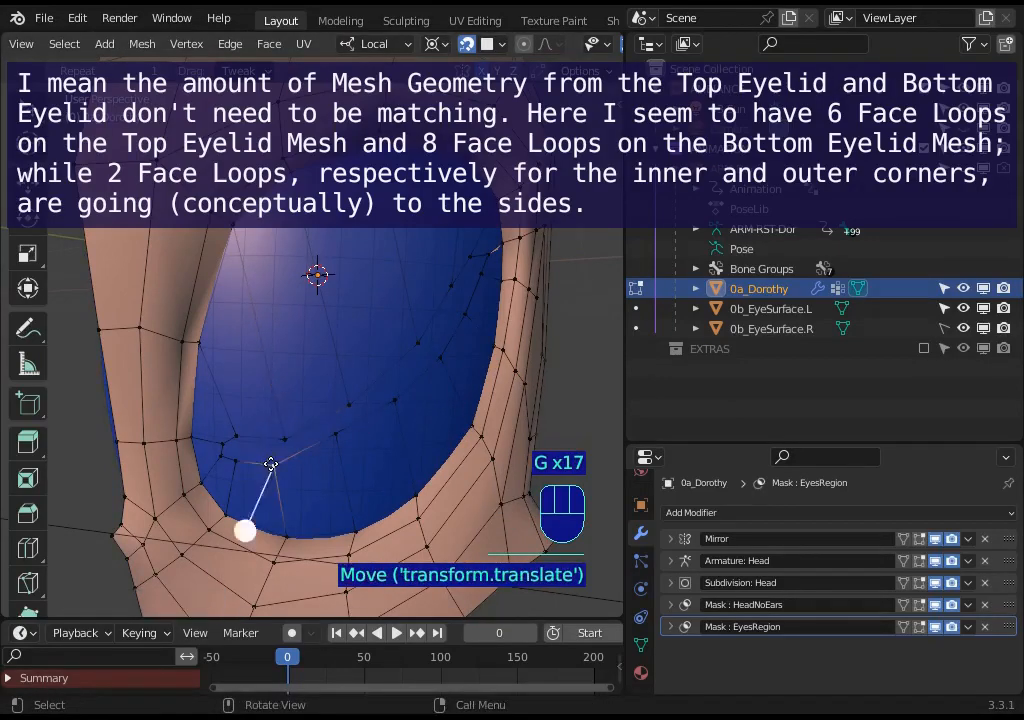
Slide the two lower eyelid vertices beside the inner corner toward the lid's middle and raise them closer to the upper lid
left_click(272, 464)
key("g")
left_click(227, 465)
left_click(238, 458)
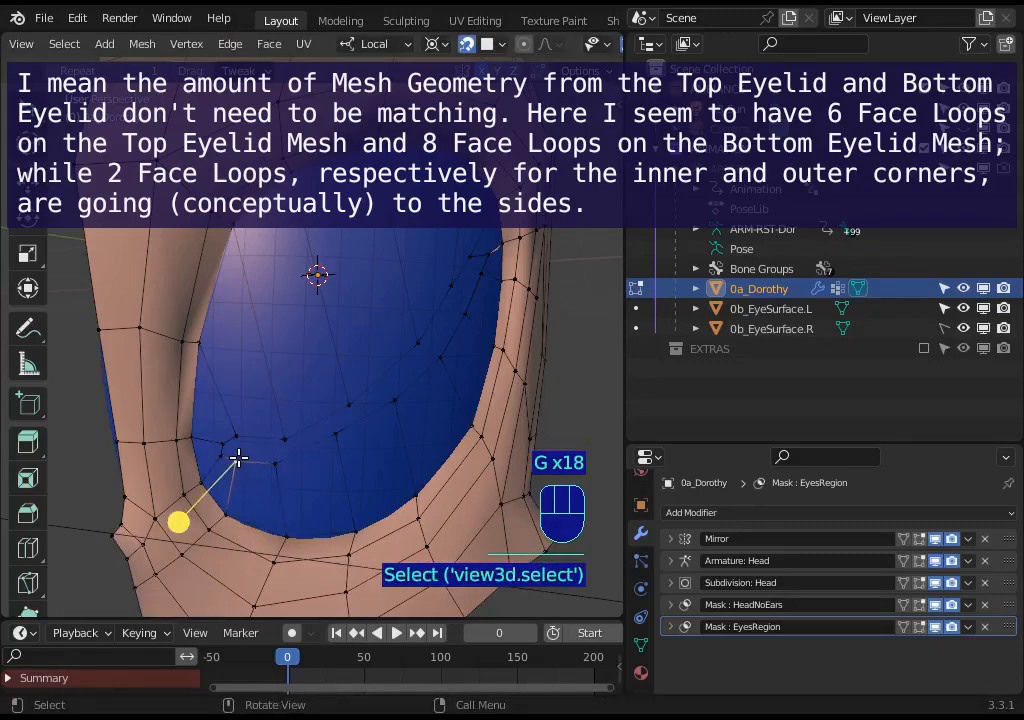
key("g")
left_click(261, 464)
left_click(268, 455)
key("g")
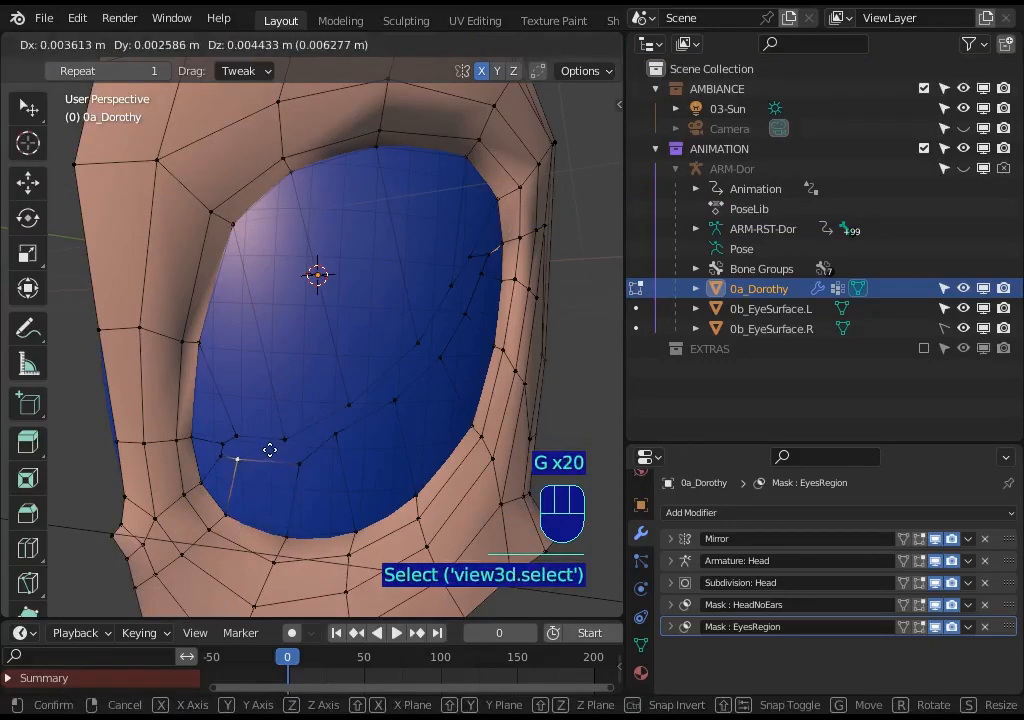
left_click(268, 449)
left_click(300, 461)
key("g")
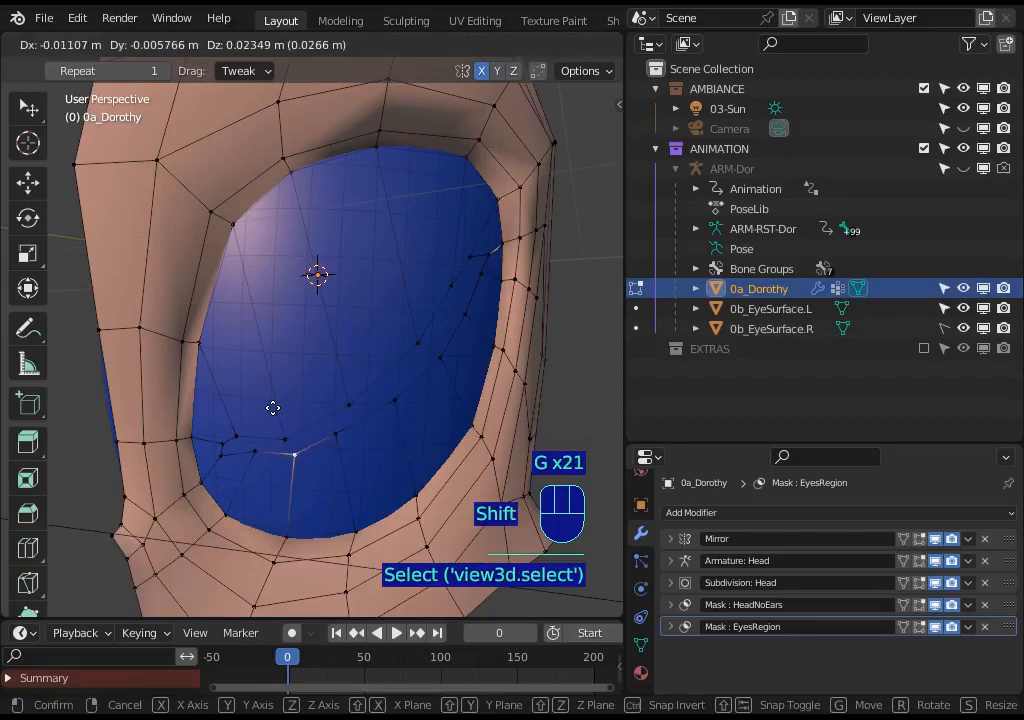
left_click(283, 425)
Raise the middle upper eyelid vertex and its inner neighbor slightly to even the gap between the lids
left_click(274, 400)
key("g")
left_click(354, 407)
left_click(352, 398)
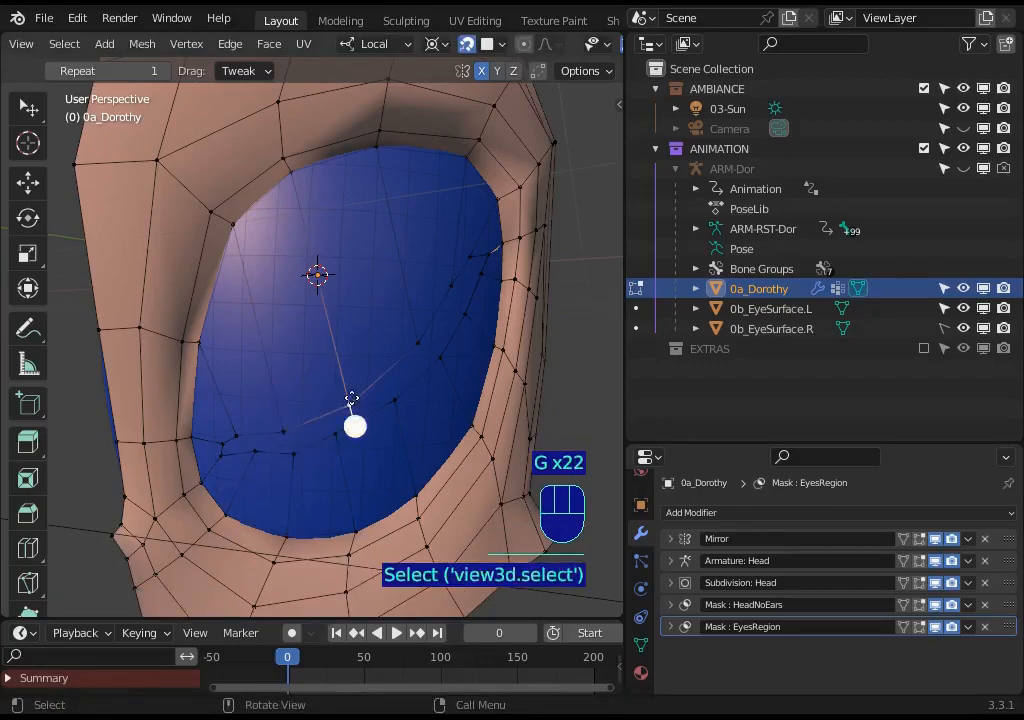
key("g")
left_click(387, 396, "shift")
Fine-tune the lower eyelid vertices outward of the middle and the upper eyelid vertex facing them
key("g")
left_click(425, 375, "shift")
left_click(438, 359)
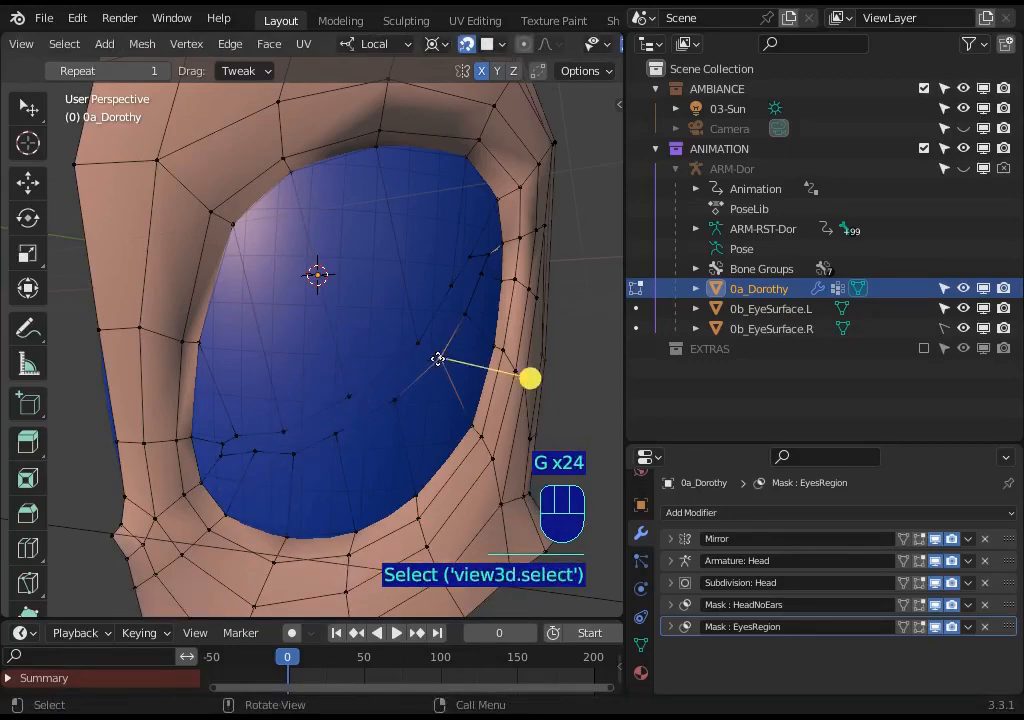
key("g")
left_click(428, 350, "shift")
left_click(416, 343)
key("g")
left_click(414, 357, "shift")
Lower the upper eyelid vertex near the outer corner and adjust the lower eyelid vertex facing it
middle_click_drag(452, 314, 418, 354, "shift")
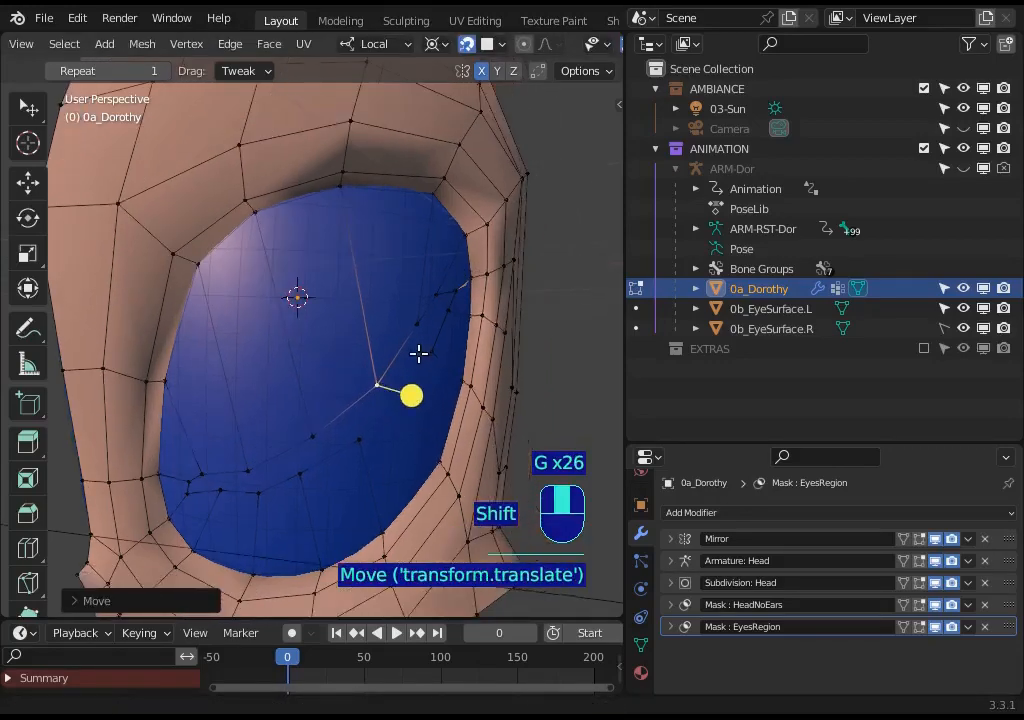
left_click(415, 324)
key("g")
left_click(423, 342)
left_click(434, 349)
key("g")
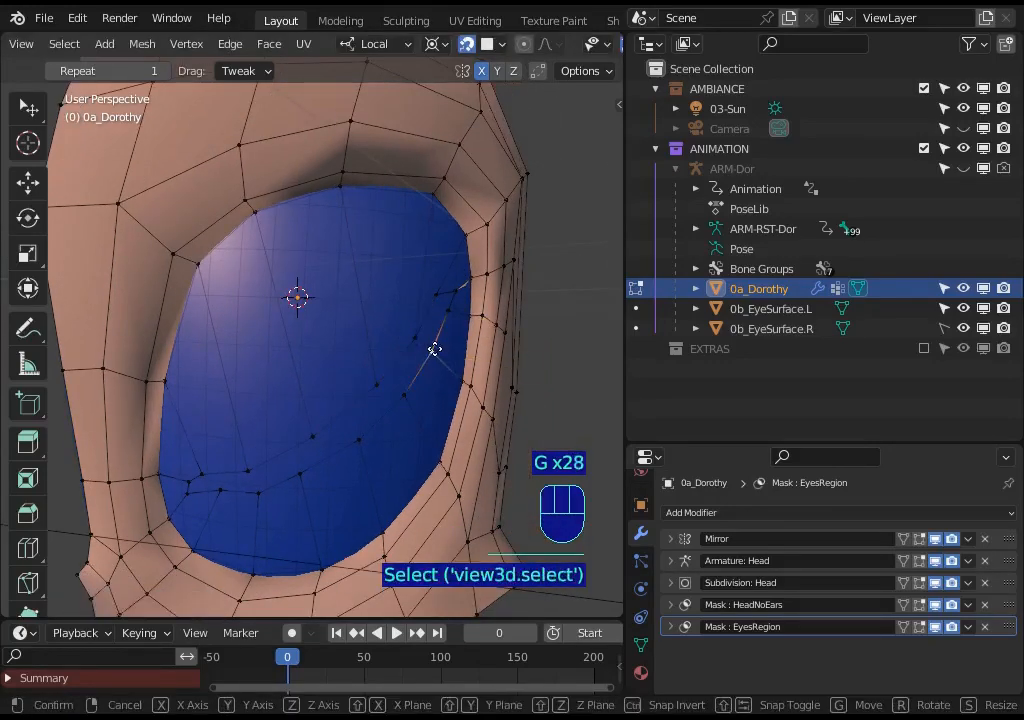
left_click(439, 343, "shift")
Reposition the lower, upper and outermost vertices of the outer eye corner on the eye surface
left_click(446, 315)
key("g")
left_click(453, 312)
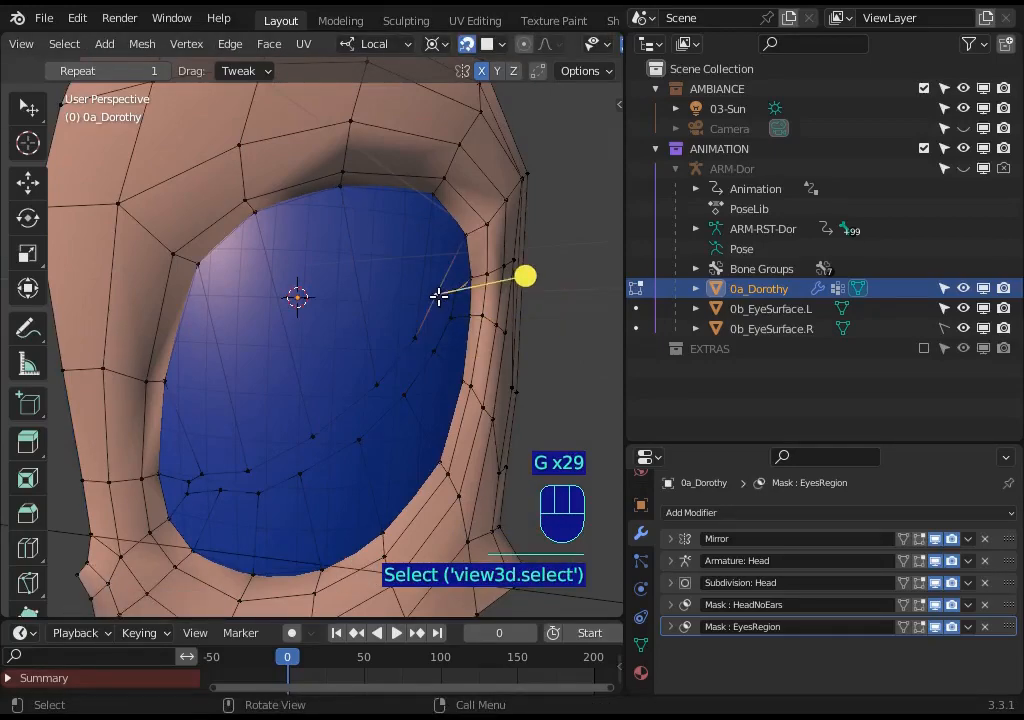
key("g")
left_click(448, 288)
left_click(457, 290)
key("g")
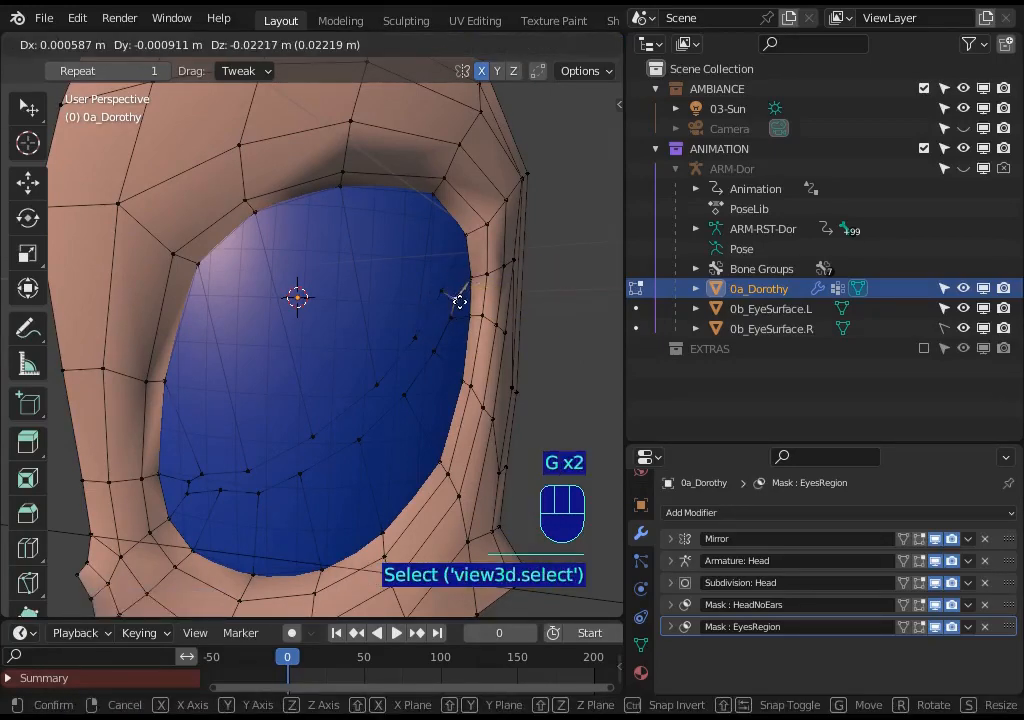
left_click(448, 290)
Move the outer corner's upper vertex closer to the rim and pull the neighboring upper eyelid vertex up toward the corner
left_click(444, 286)
key("g")
left_click(448, 290)
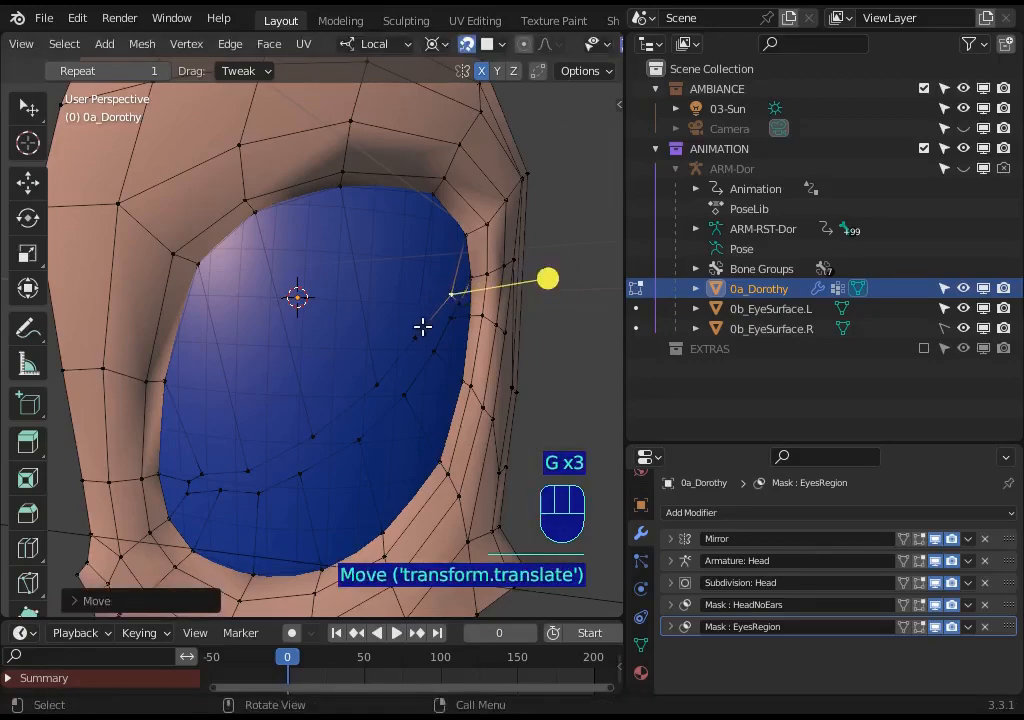
left_click(421, 325)
key("g")
left_click(423, 322)
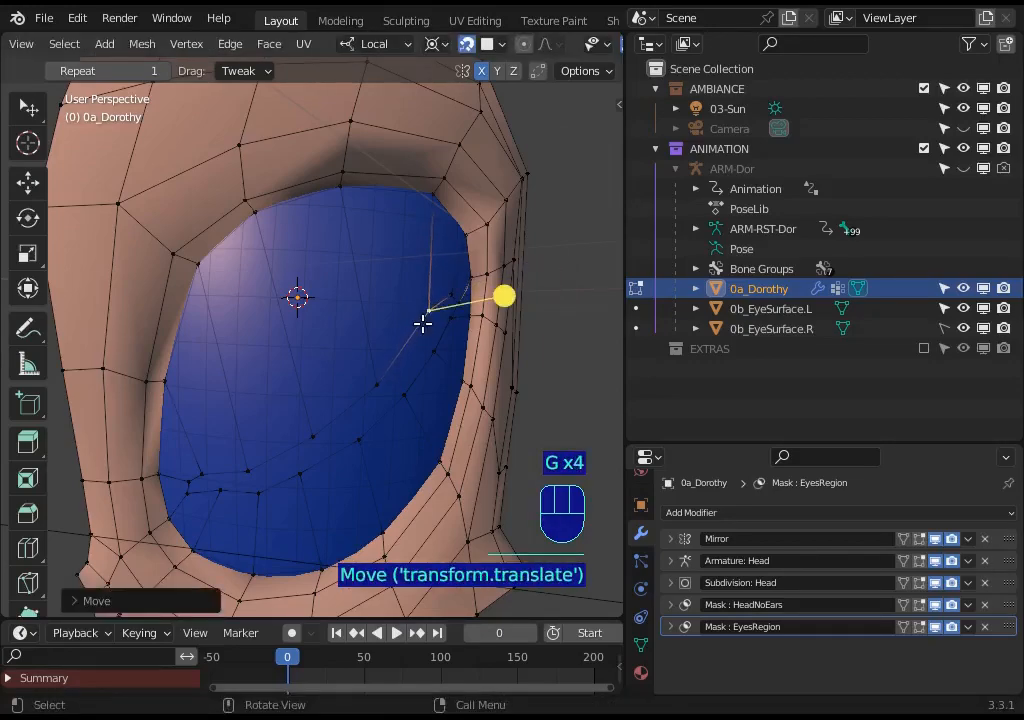
Nudge the outer corner's lower vertex until the corner vertices form a compact group, checking them with Circle Select and clearing the selection
left_click(450, 322, "shift")
key("g")
left_click(455, 331)
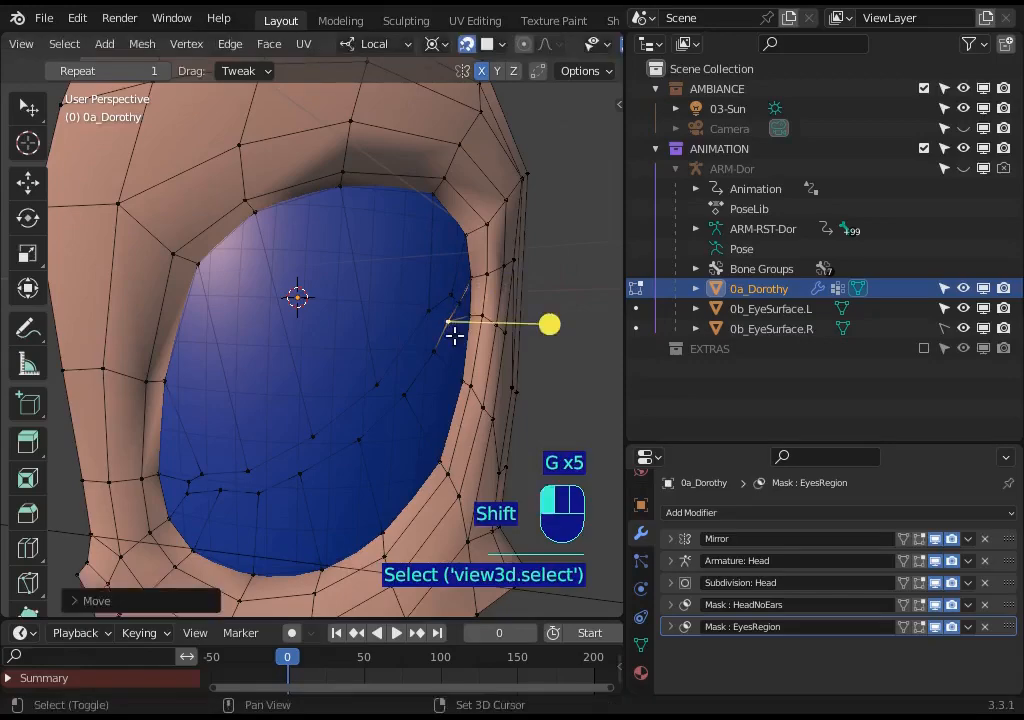
key("g")
left_click(450, 322)
key("c")
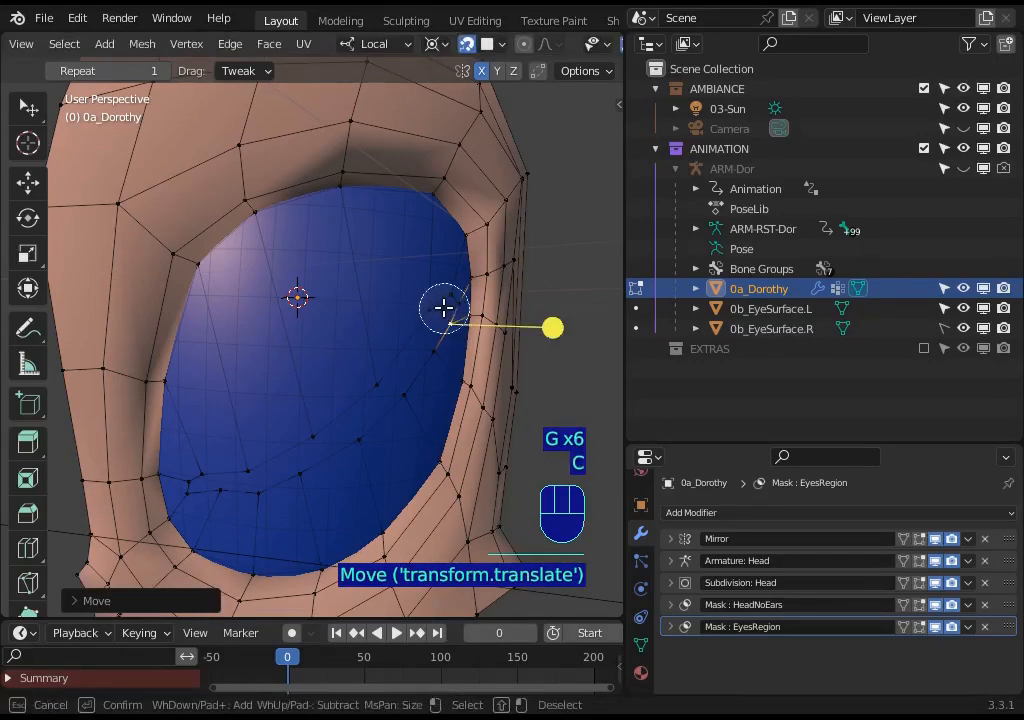
left_click(443, 308)
right_click(444, 308)
left_click(450, 322)
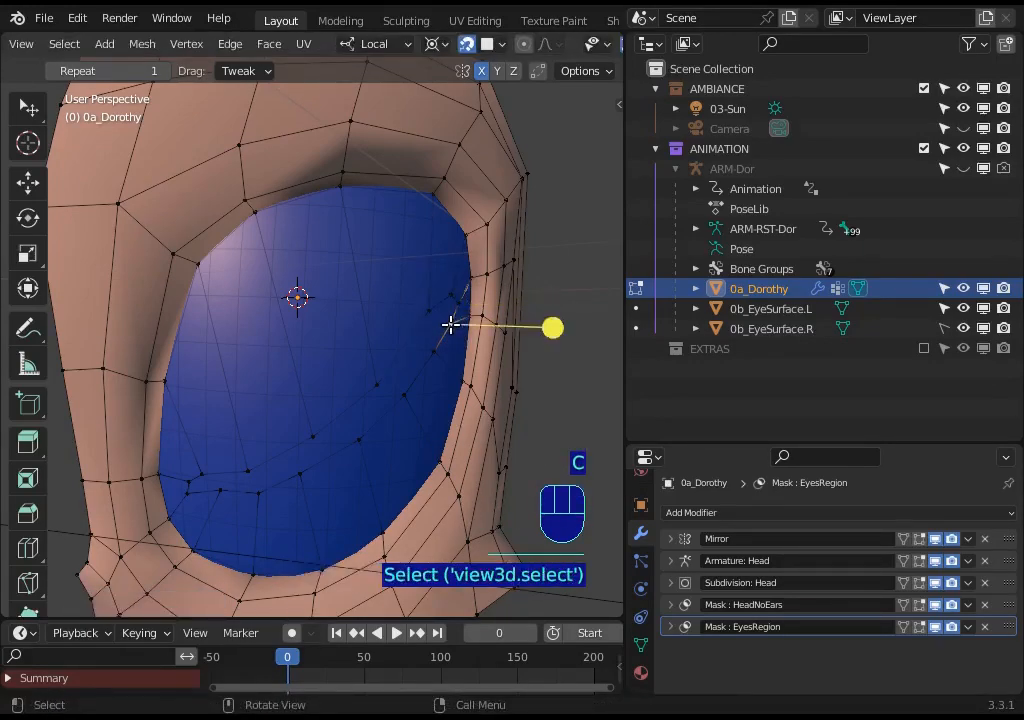
key("g")
left_click(457, 328, "shift")
key("c")
left_click(442, 307)
right_click(454, 325)
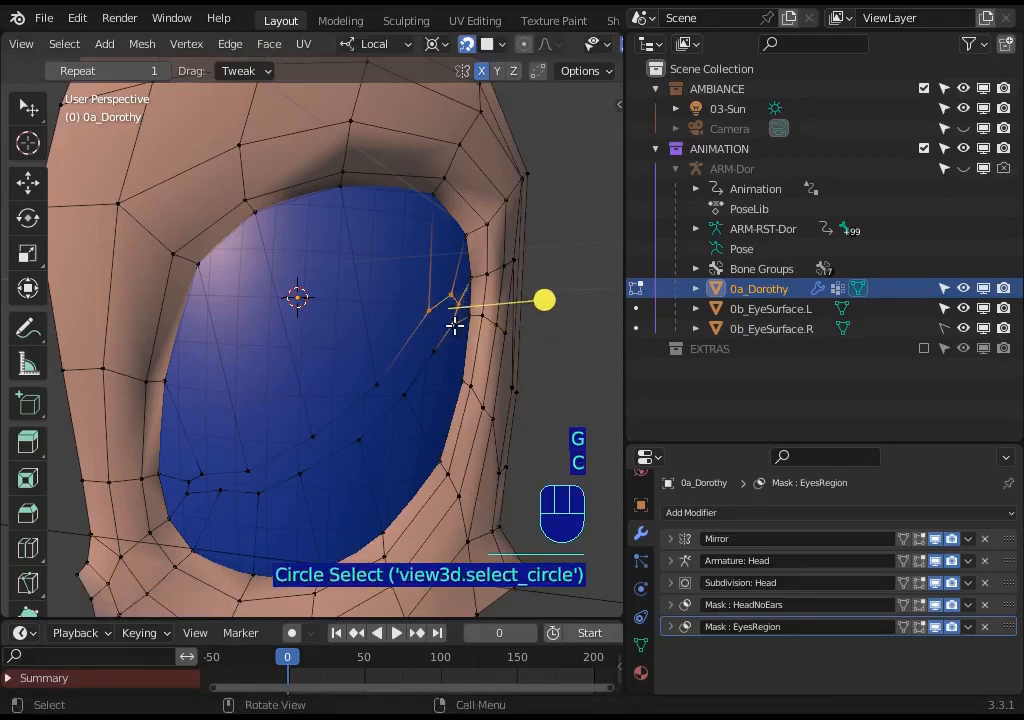
key("alt+a")
Check the inner corner's vertex group with Circle Select and slide its lower eyelid vertex toward the corner, then deselect everything
key("c")
right_click(206, 480)
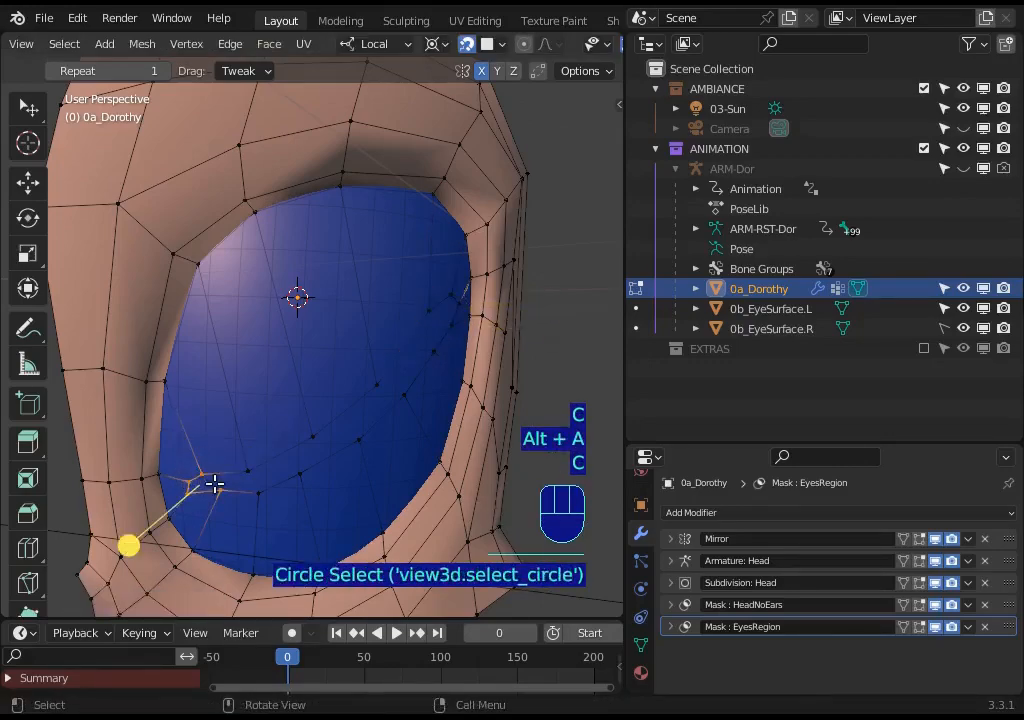
left_click(222, 487)
key("g")
left_click(147, 564)
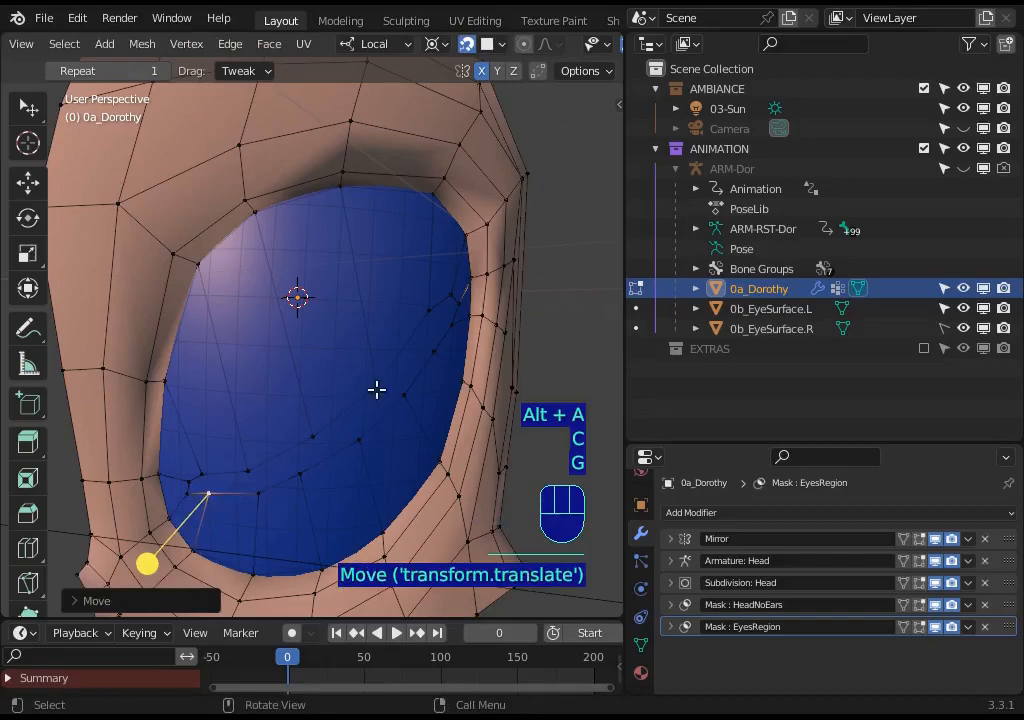
key("alt+a")
Slide the lower rim vertex at the outer corner down and nudge the rim vertex above it on the eye surface
left_click(484, 304)
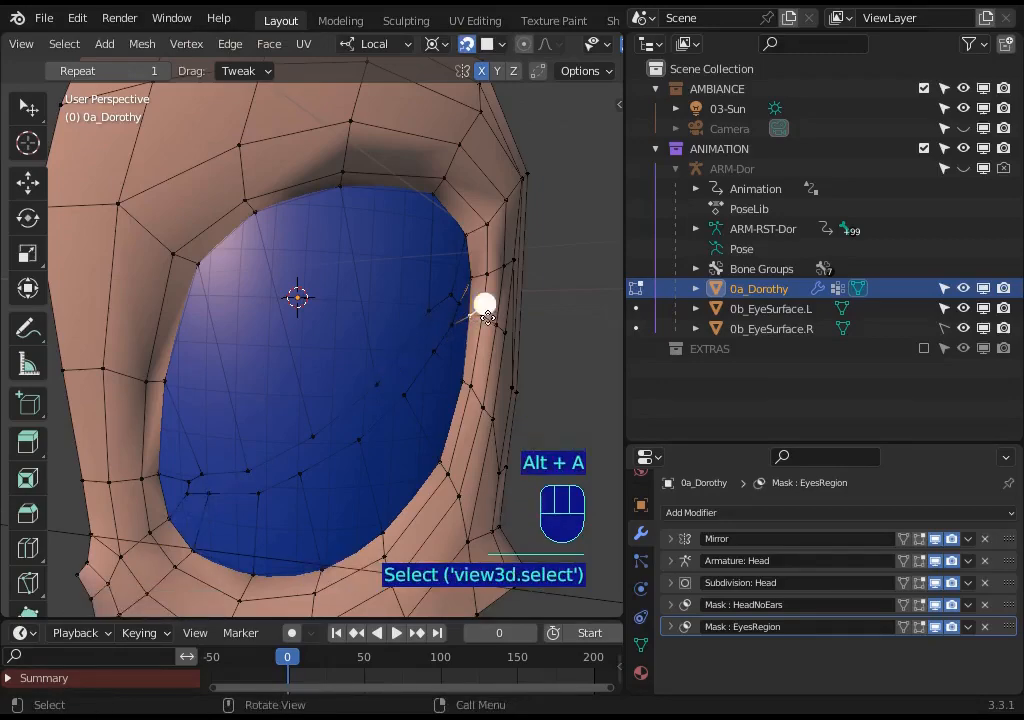
key("g")
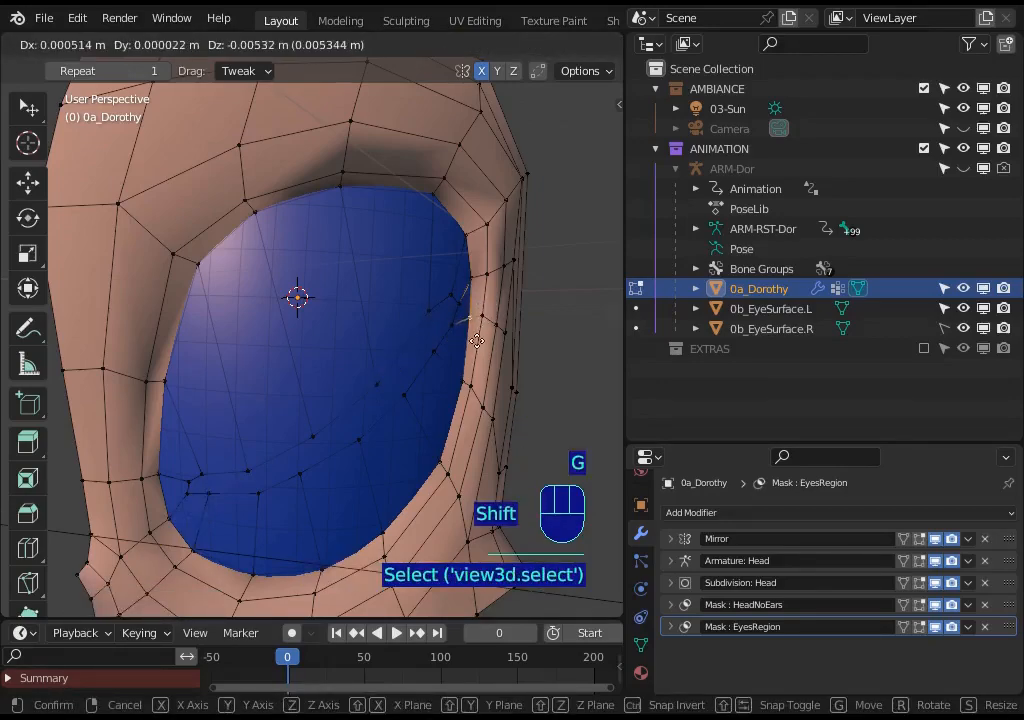
left_click(478, 315)
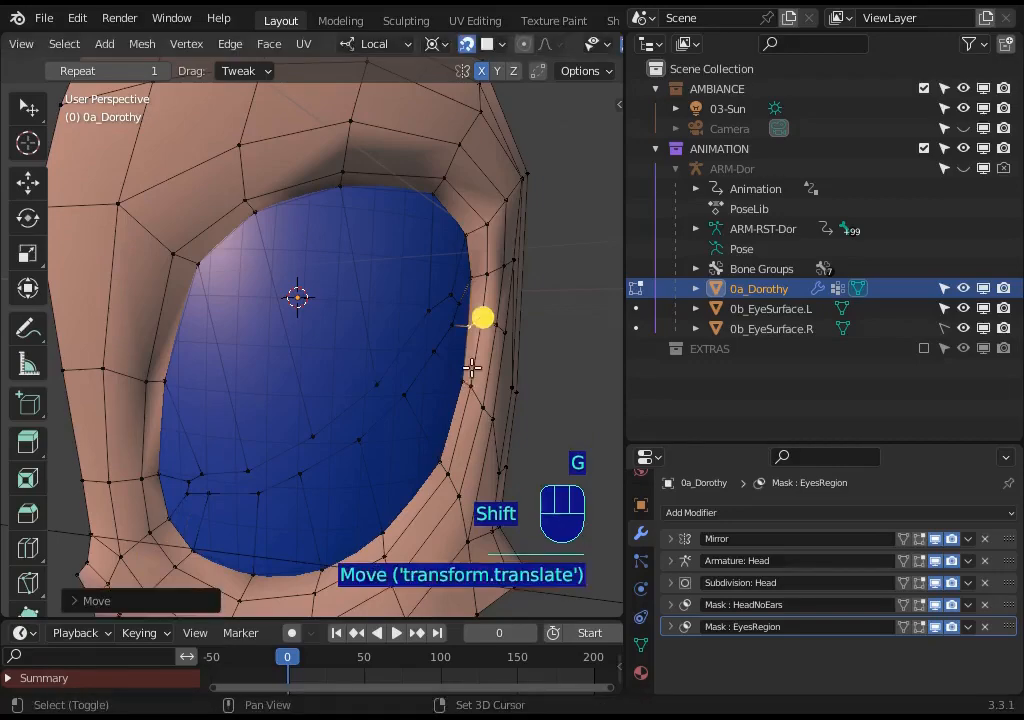
left_click(470, 286)
key("g")
left_click(483, 267)
Select the entire outer edge loop of the eyelids and shift it very slightly with snapping to the eye surface
key("alt+a")
left_click(336, 411, "alt+shift")
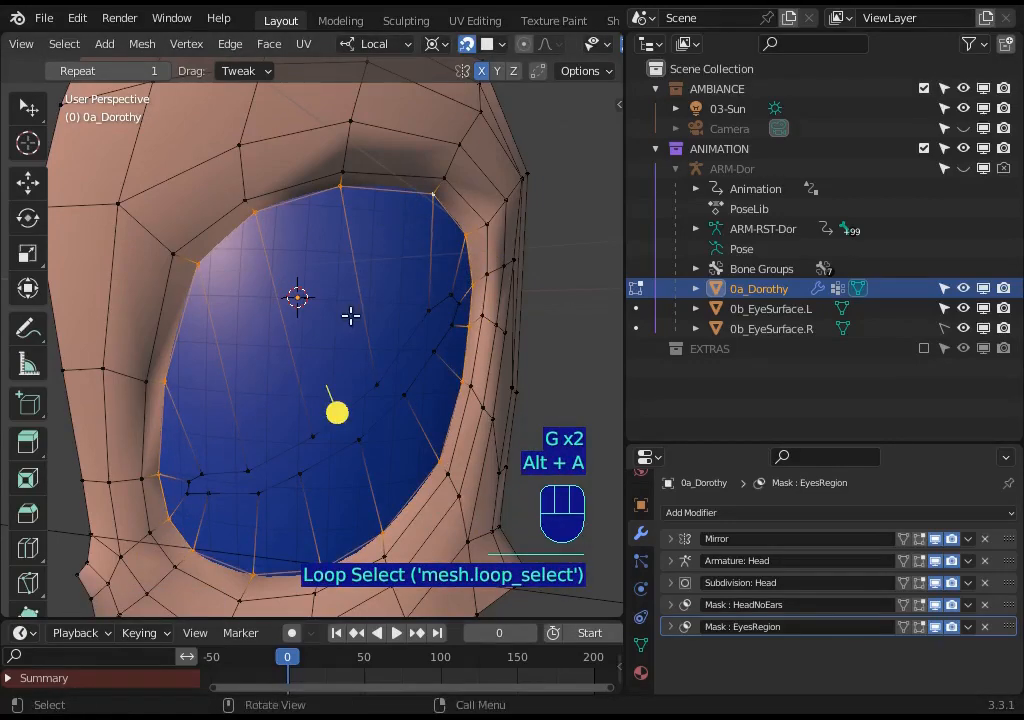
key("g")
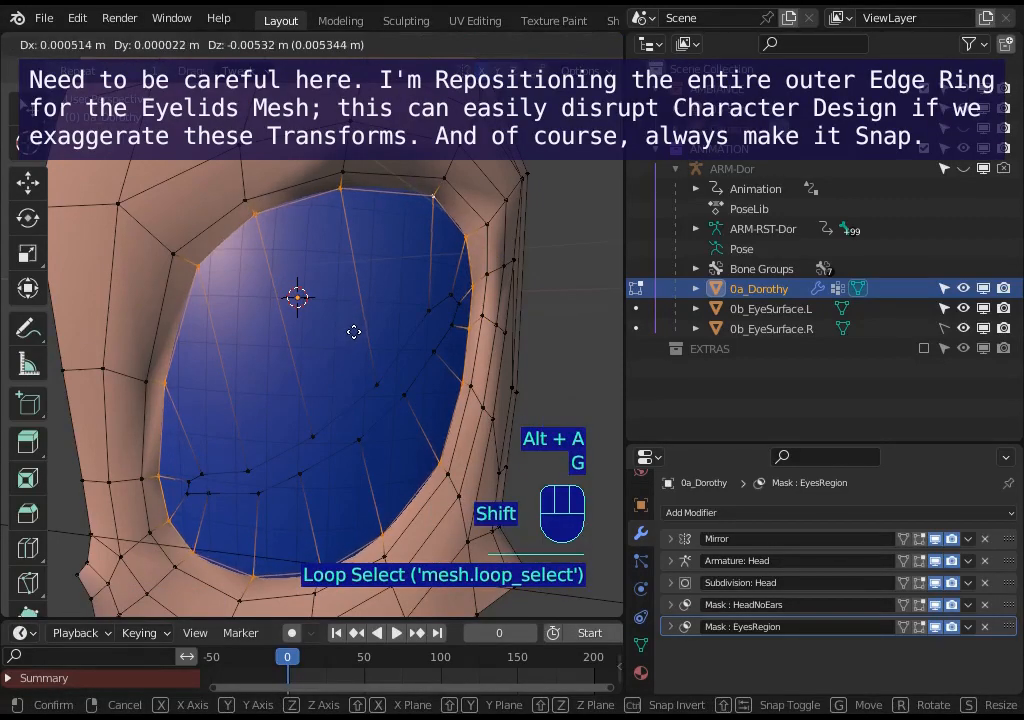
left_click(352, 327)
key("g")
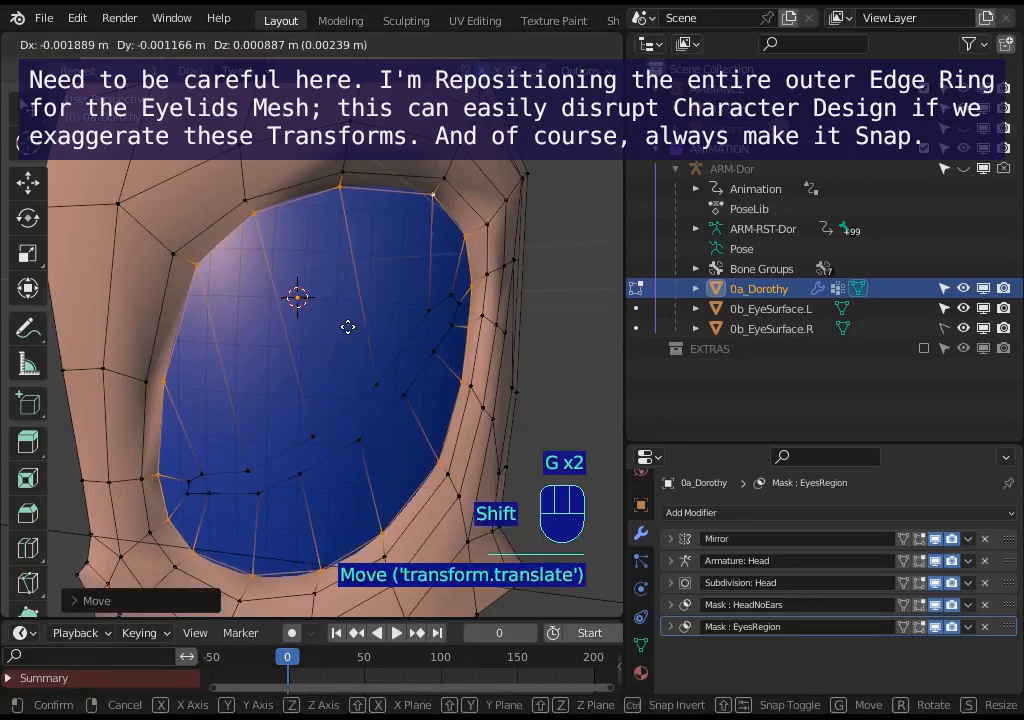
left_click(348, 327)
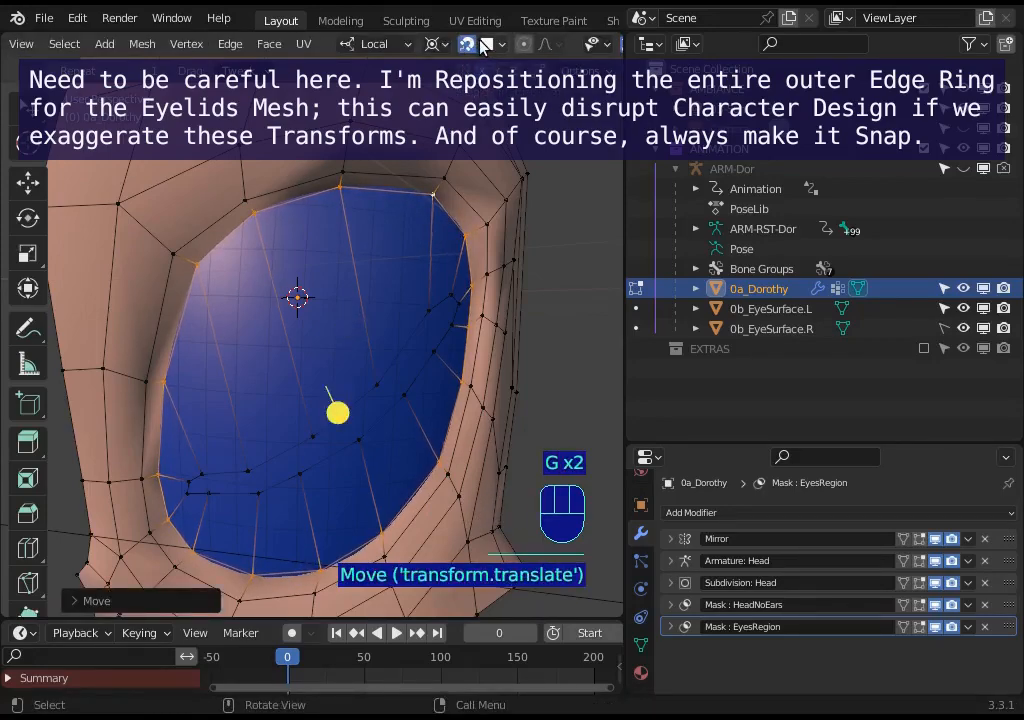
Clear the selection and nudge the outer corner's two end vertices on the eye surface
key("alt+a")
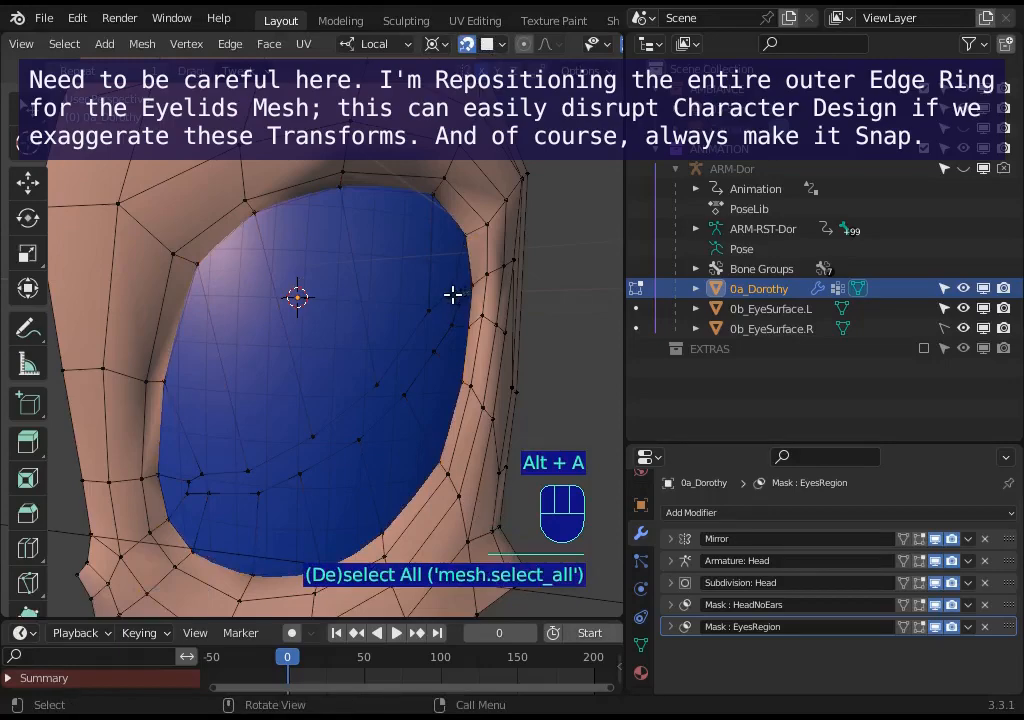
left_click(458, 296)
key("g")
left_click(454, 291)
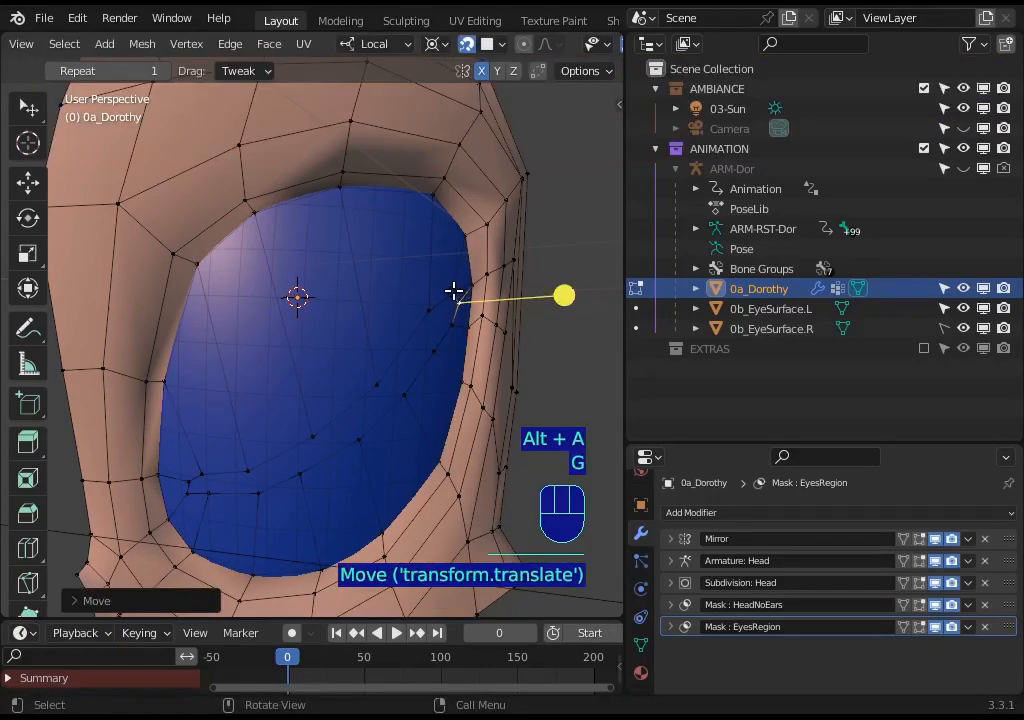
left_click(450, 288)
key("g")
Slide the three upper eyelid vertices nearest the outer corner slightly toward that corner along the eye surface
left_click(434, 306)
left_click(443, 301, "shift")
key("g")
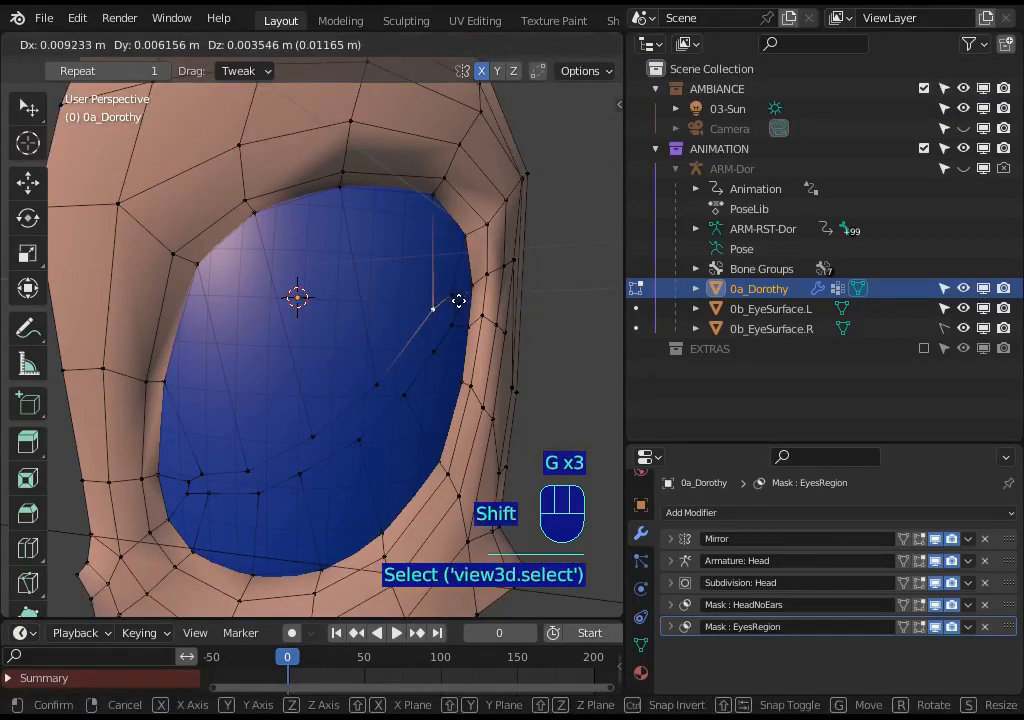
left_click(457, 300, "shift")
left_click(378, 381)
key("g")
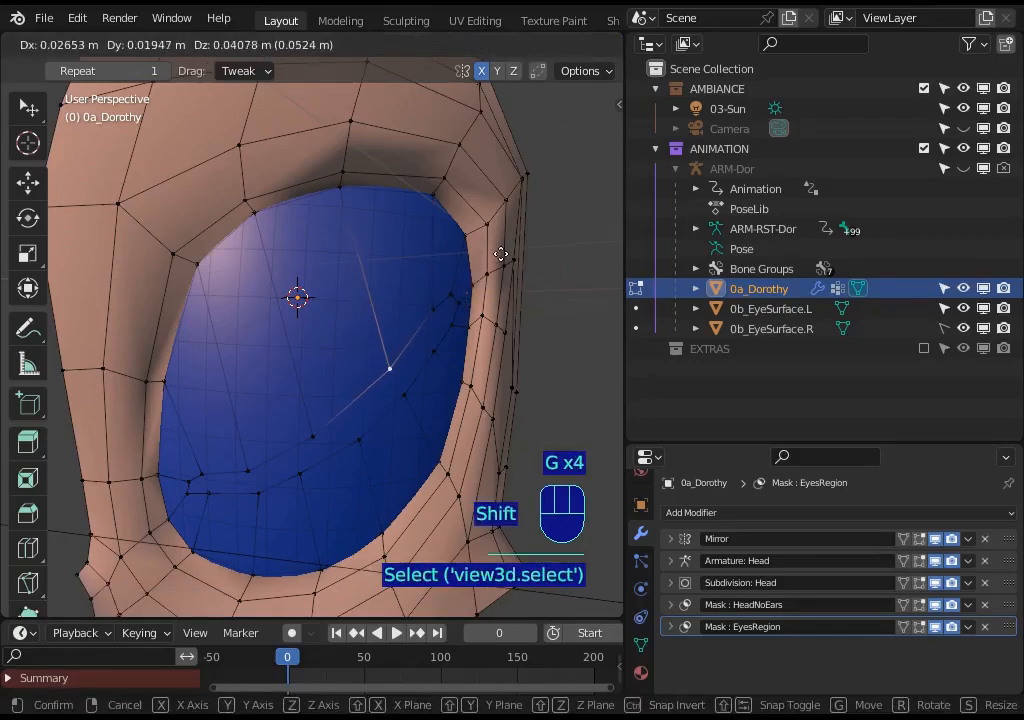
left_click(396, 338)
left_click(320, 430, "shift")
key("g")
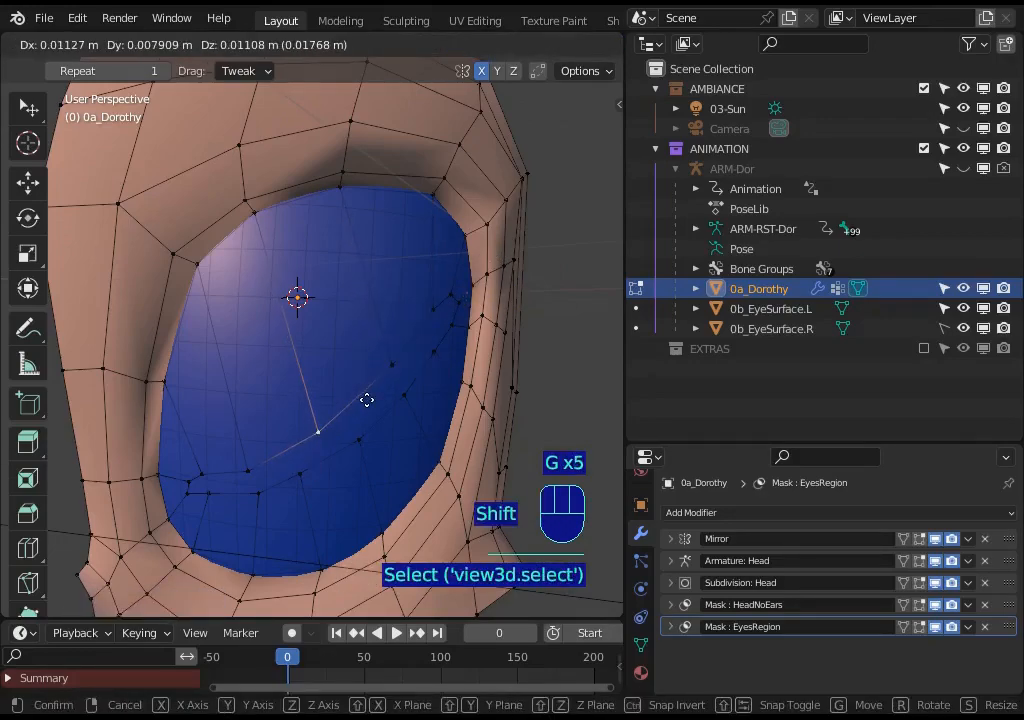
Adjust three consecutive lower eyelid vertices between the outer corner and the middle, keeping them snapped to the eye surface
left_click(409, 391)
left_click(400, 393, "shift")
key("g")
left_click(361, 441)
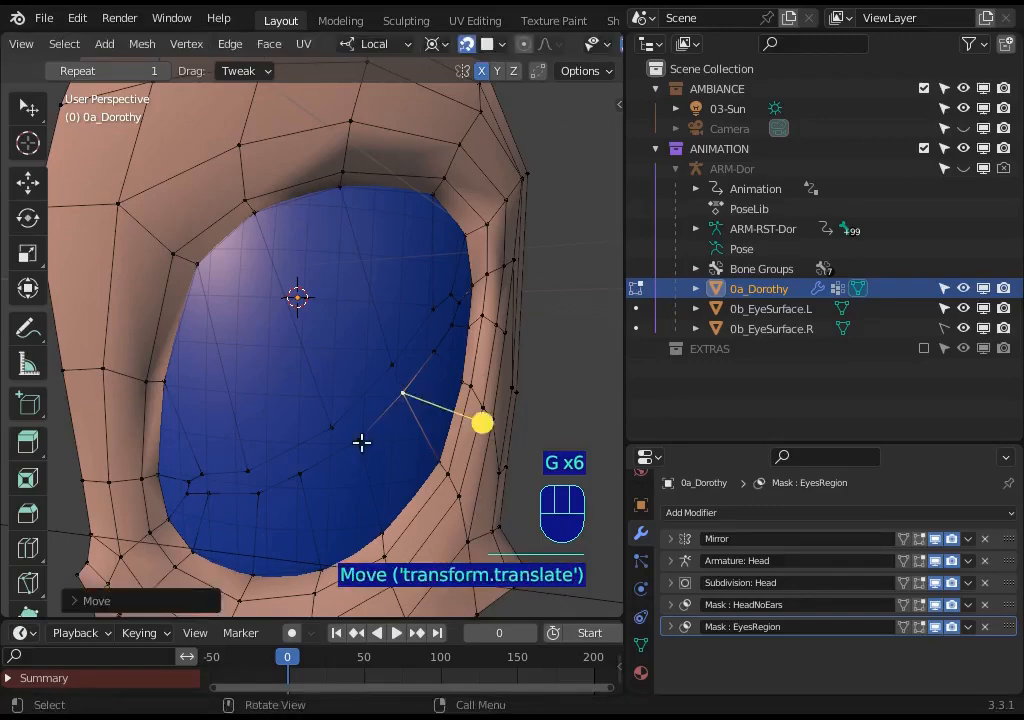
left_click(355, 437, "shift")
key("g")
left_click(304, 471)
left_click(265, 489, "shift")
key("g")
Slide the lower eyelid vertex near the inner corner toward that corner and raise the corner's lower vertex slightly
left_click(261, 489)
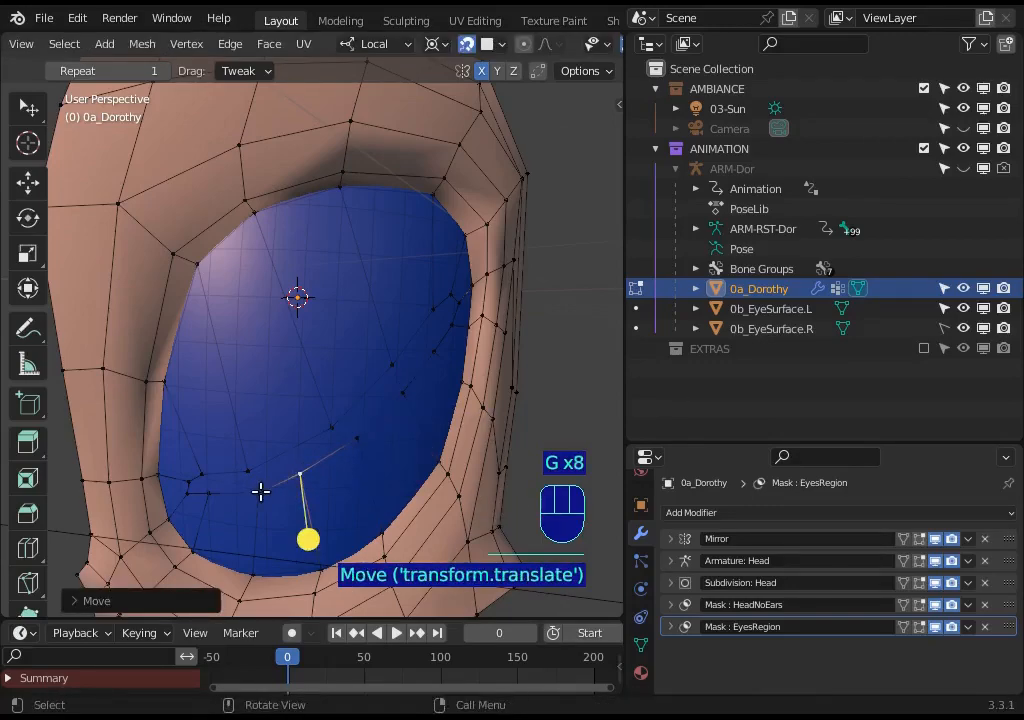
left_click(258, 489, "shift")
key("g")
left_click(228, 489)
left_click(194, 487, "shift")
key("g")
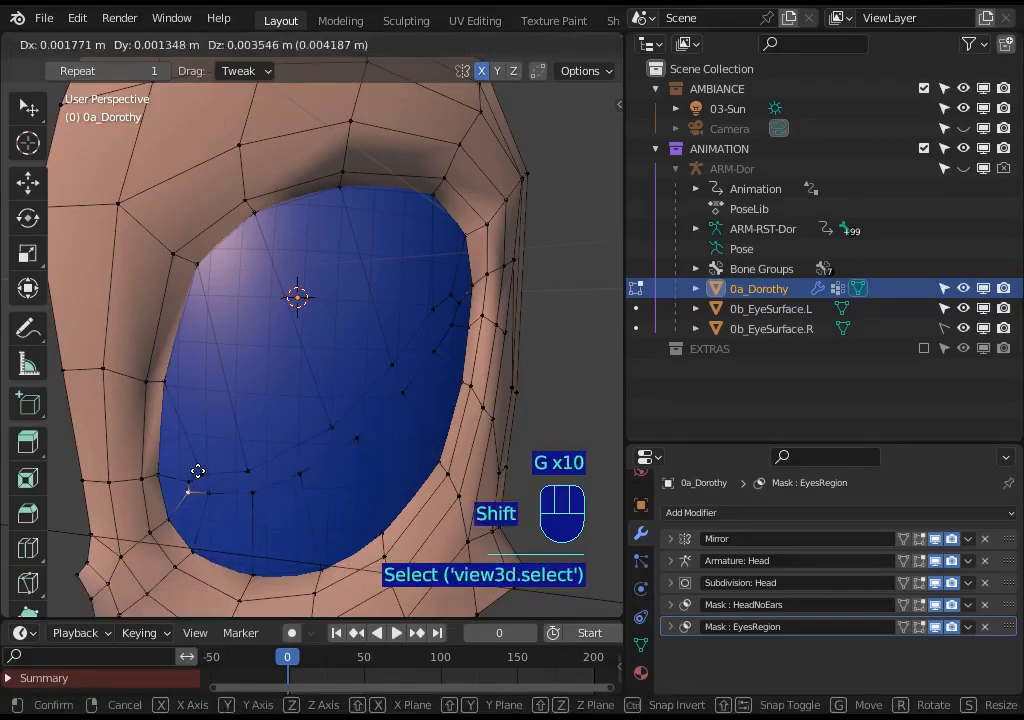
left_click(198, 471)
Nudge the upper eyelid vertex beside the outer corner and shift the corner's two end vertices together on the eye surface
left_click(450, 303, "shift")
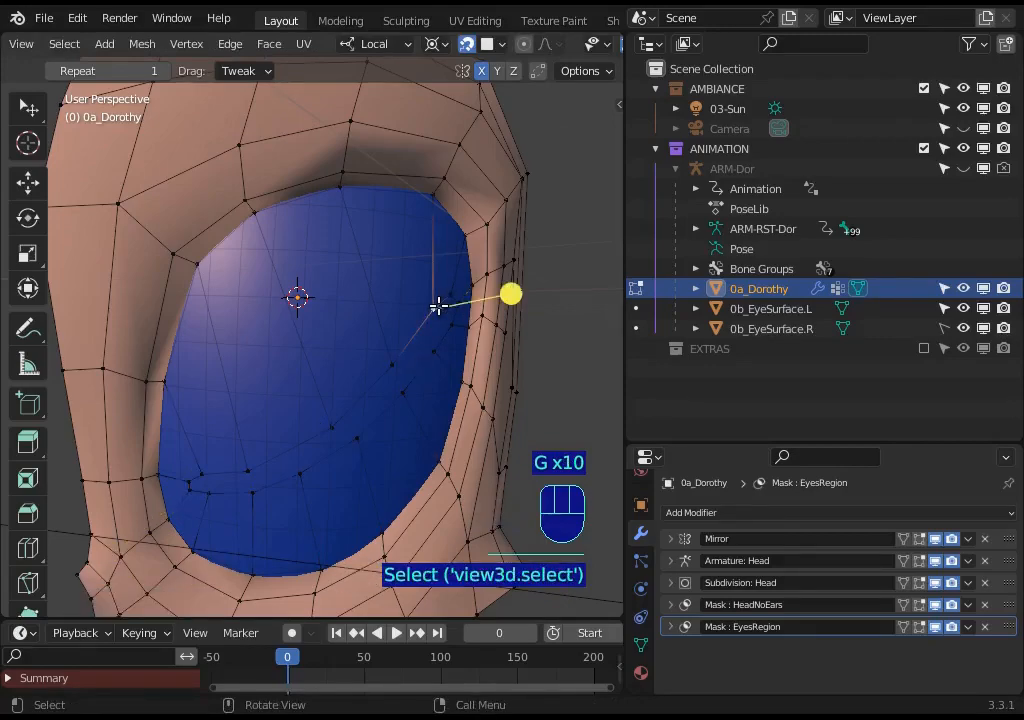
key("g")
left_click(446, 299)
left_click(489, 331, "shift")
key("s")
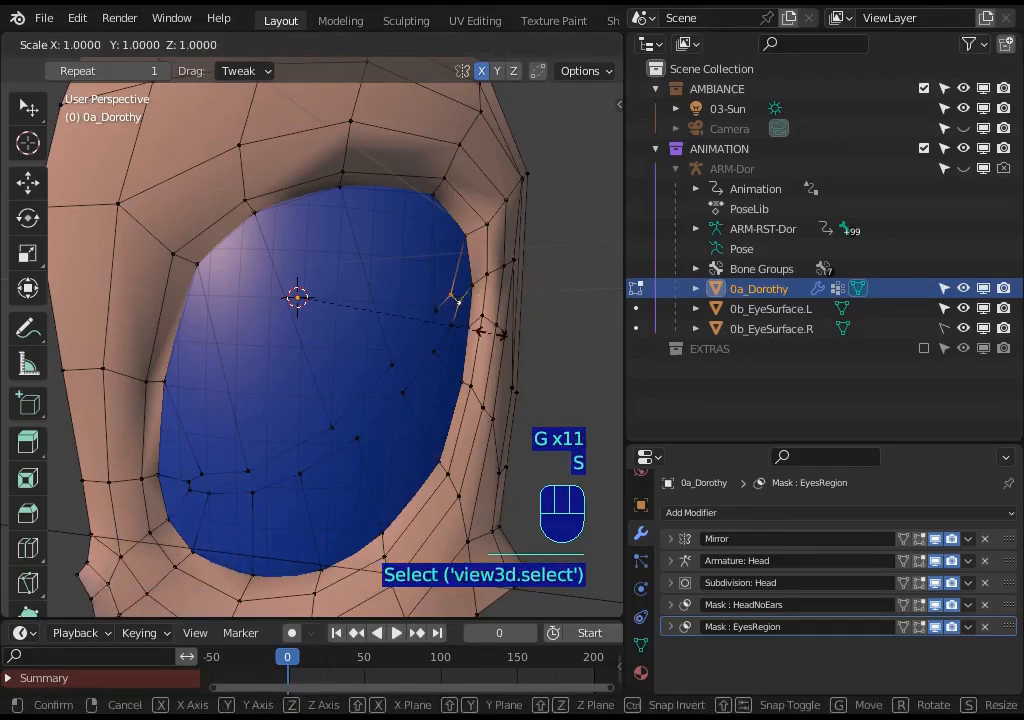
key("Escape")
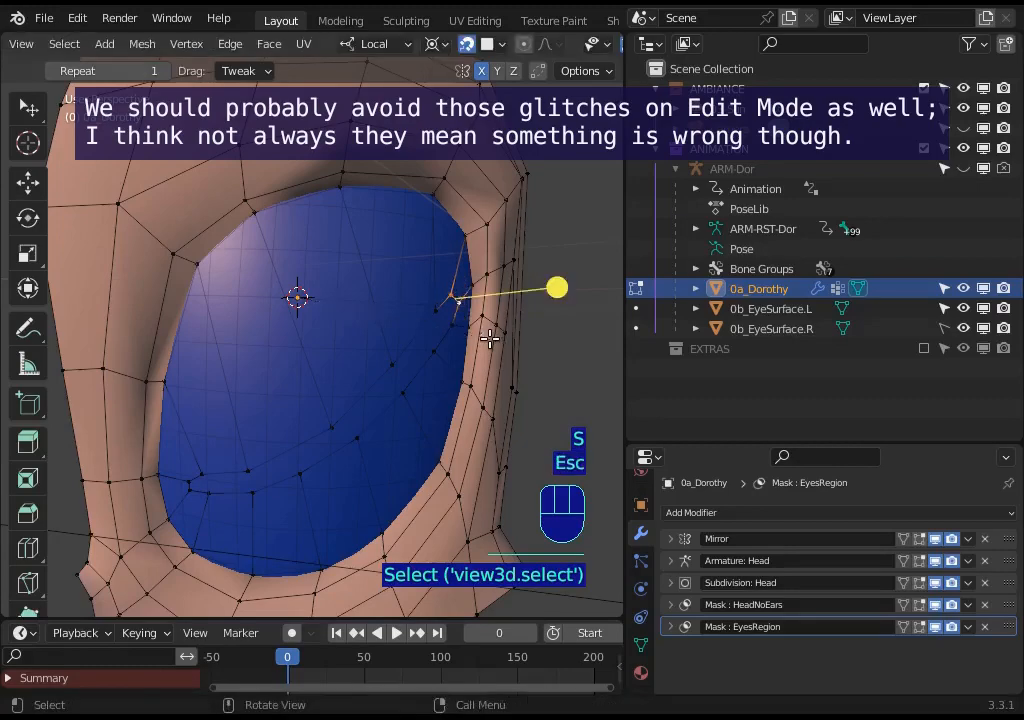
left_click(450, 290, "shift")
key("g")
left_click(475, 312, "shift")
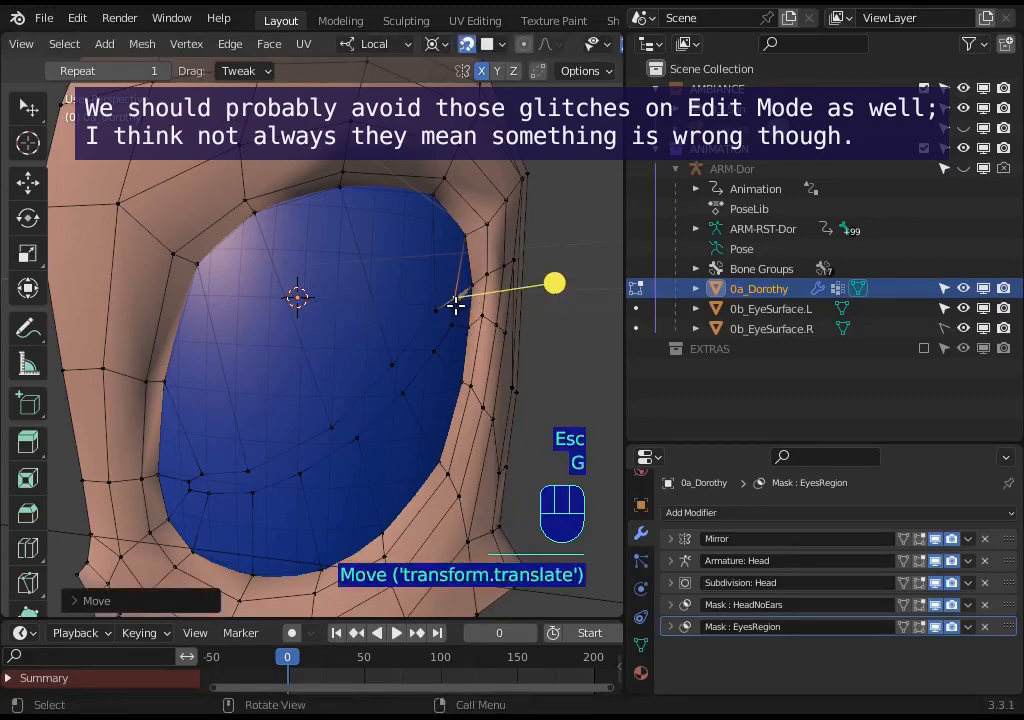
Reposition the outer corner's two end vertices one at a time to even out their spacing
left_click(455, 301)
key("g")
left_click(457, 302, "shift")
left_click(454, 301)
key("g")
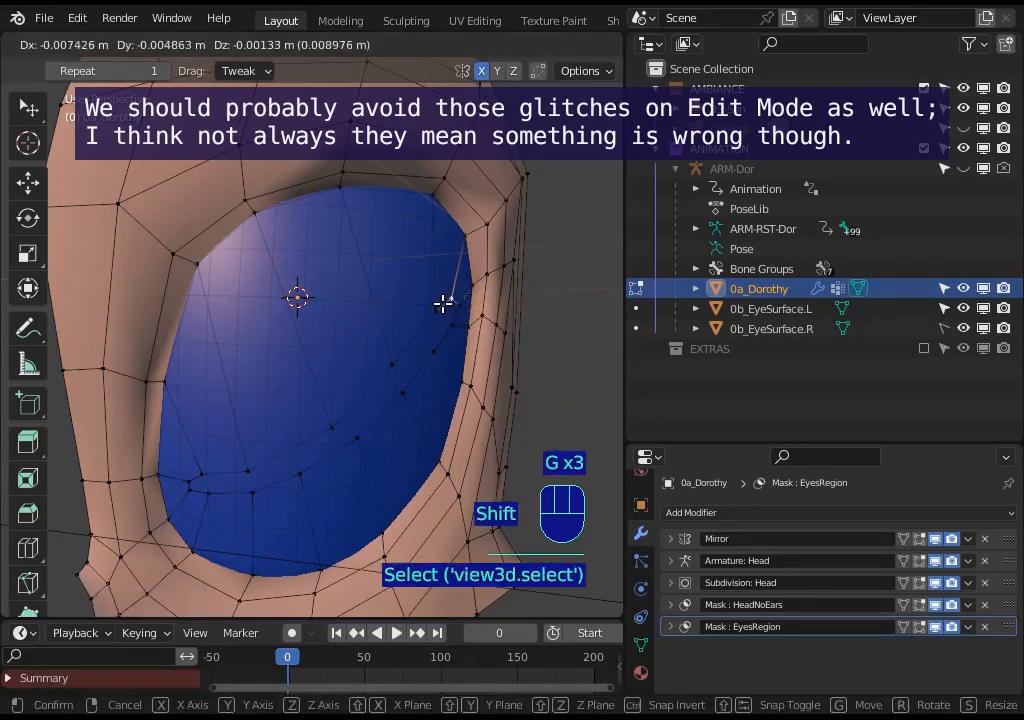
left_click(459, 299, "shift")
left_click(455, 304)
key("g")
Nudge the outer corner's lower vertex and the upper eyelid vertex beside the corner, snapped to the eye surface
left_click(450, 322, "shift")
left_click(450, 320)
key("g")
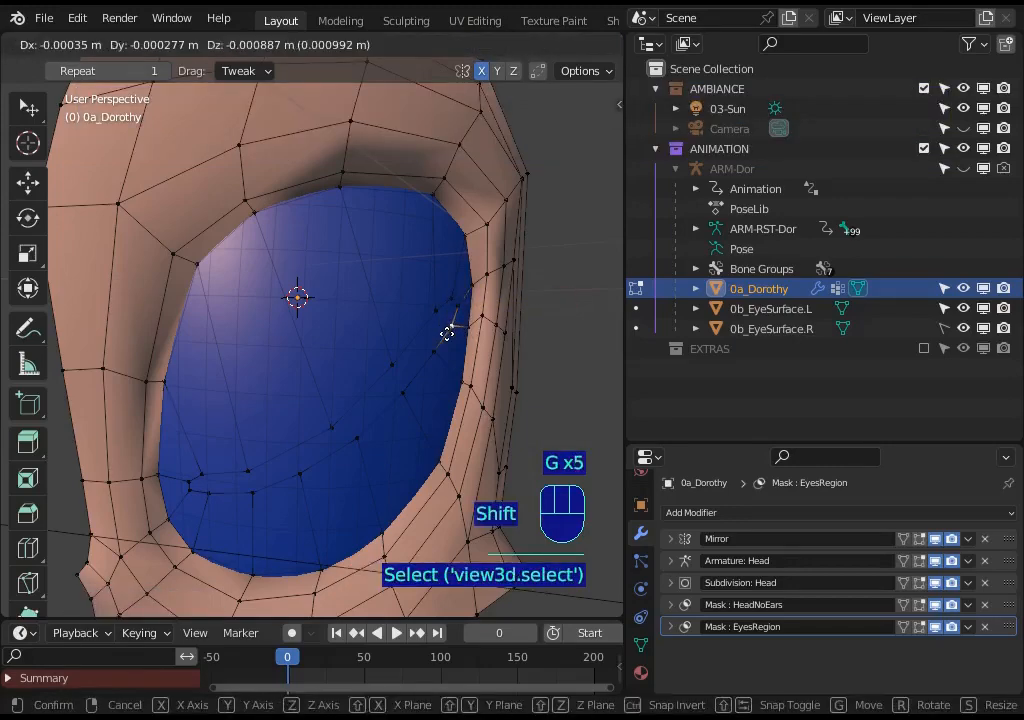
left_click(455, 318, "shift")
left_click(437, 306)
key("g")
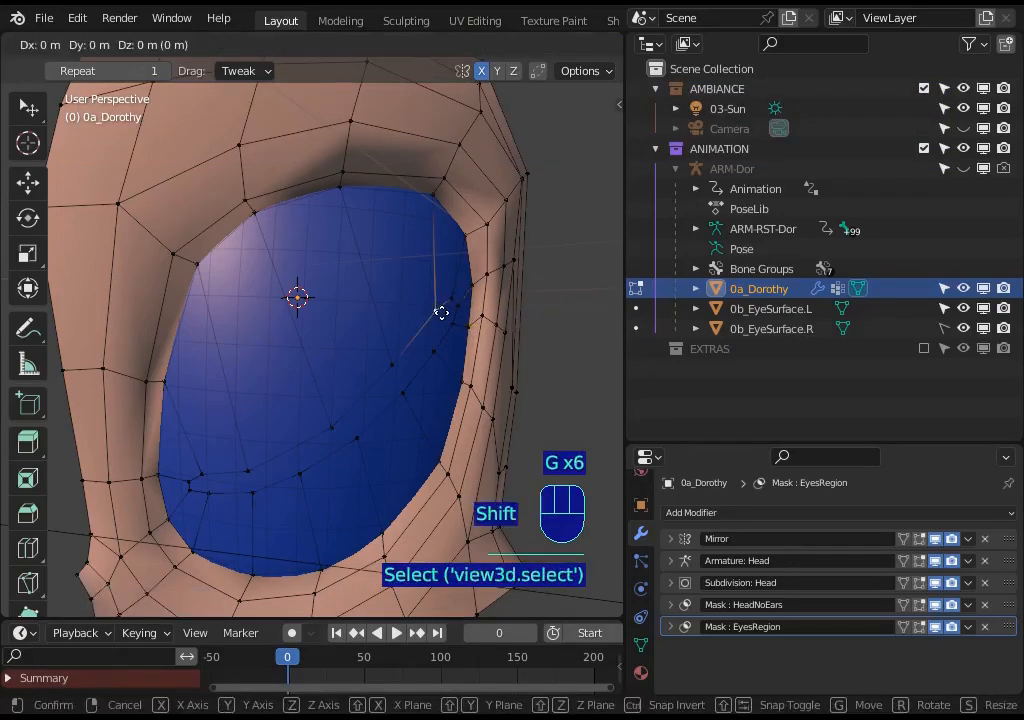
left_click(441, 311, "shift")
Slide the next two upper eyelid vertices from the outer corner slightly toward it along the eye surface
left_click(390, 360)
key("g")
left_click(413, 349, "shift")
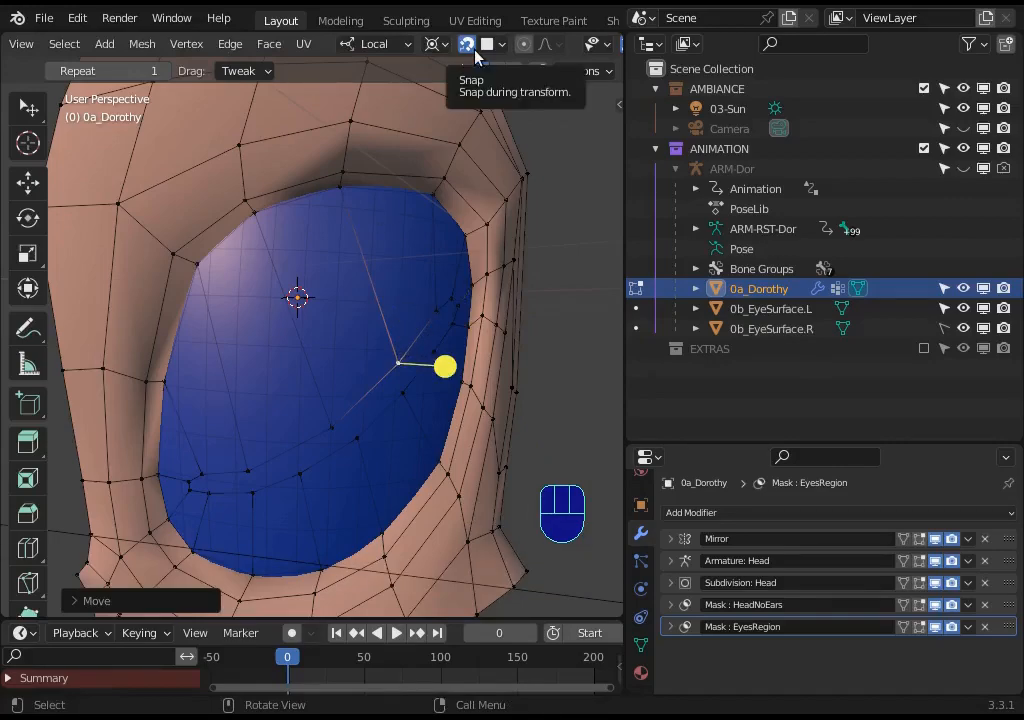
key("g")
left_click(425, 329, "shift")
left_click(344, 410)
key("g")
left_click(362, 396, "shift")
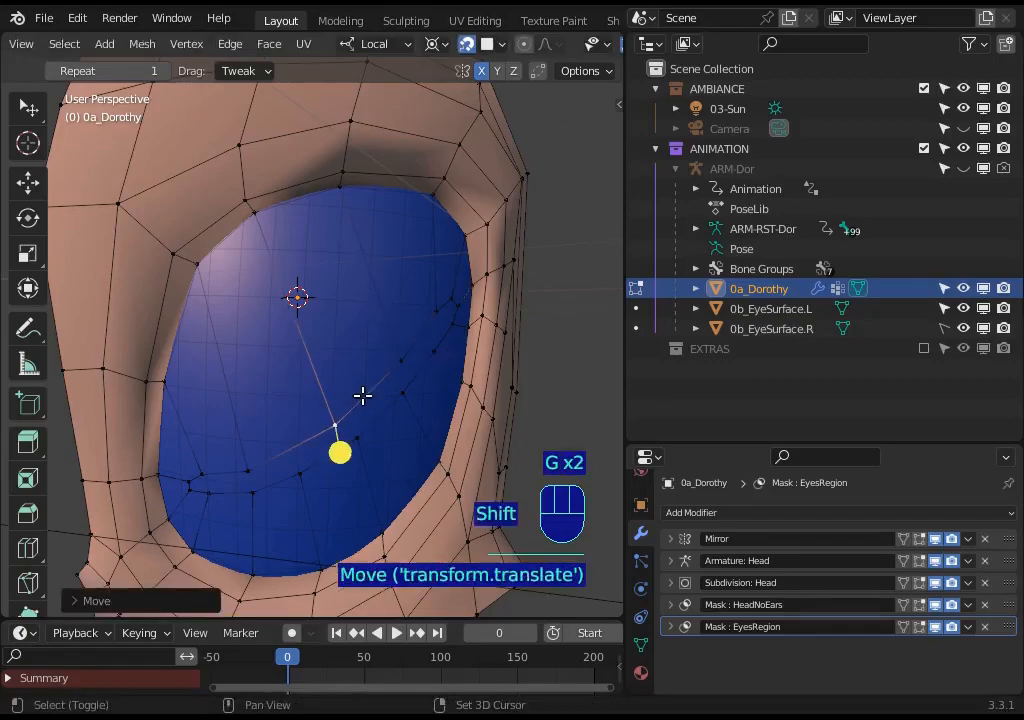
Check the snapping options used for moving the eyelid vertices
key("g")
key("Escape")
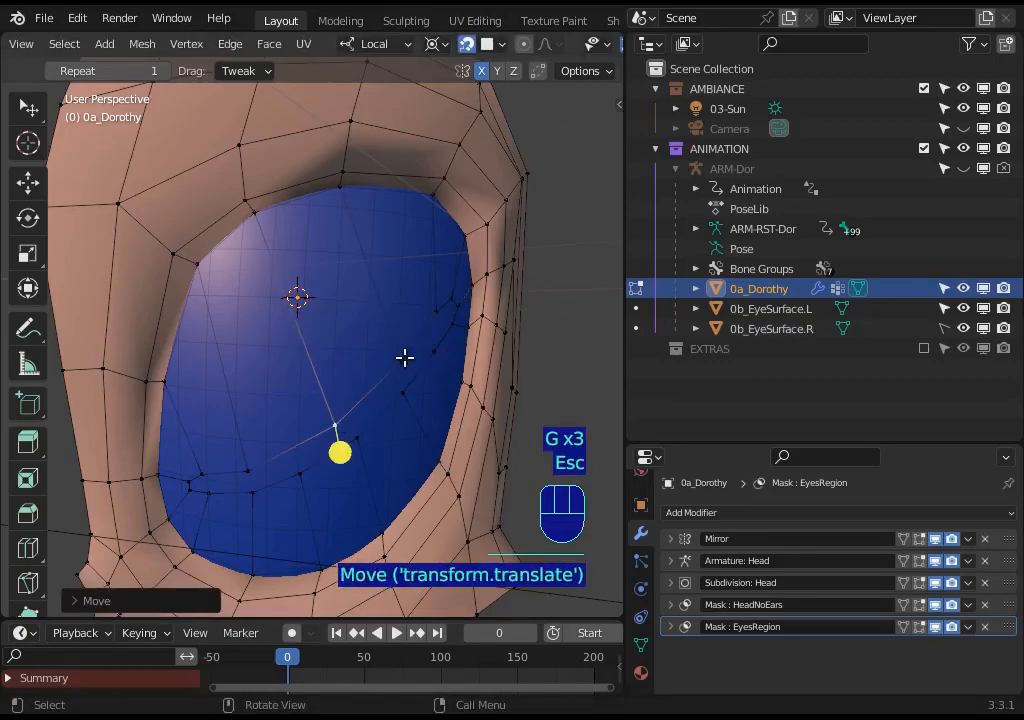
left_click(501, 45)
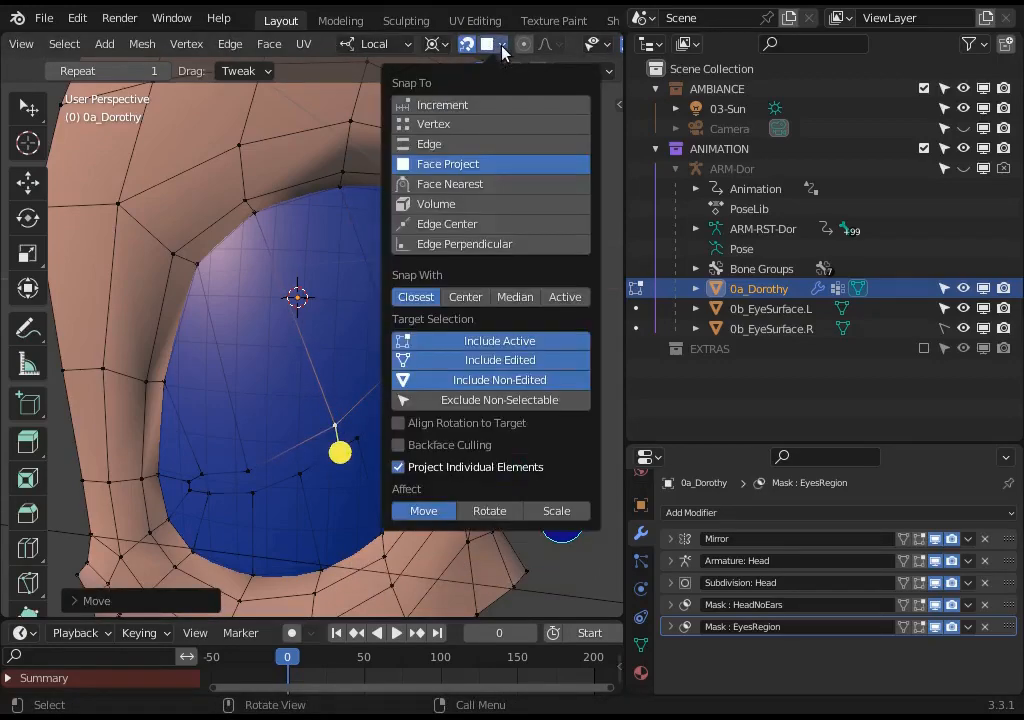
left_click(502, 46)
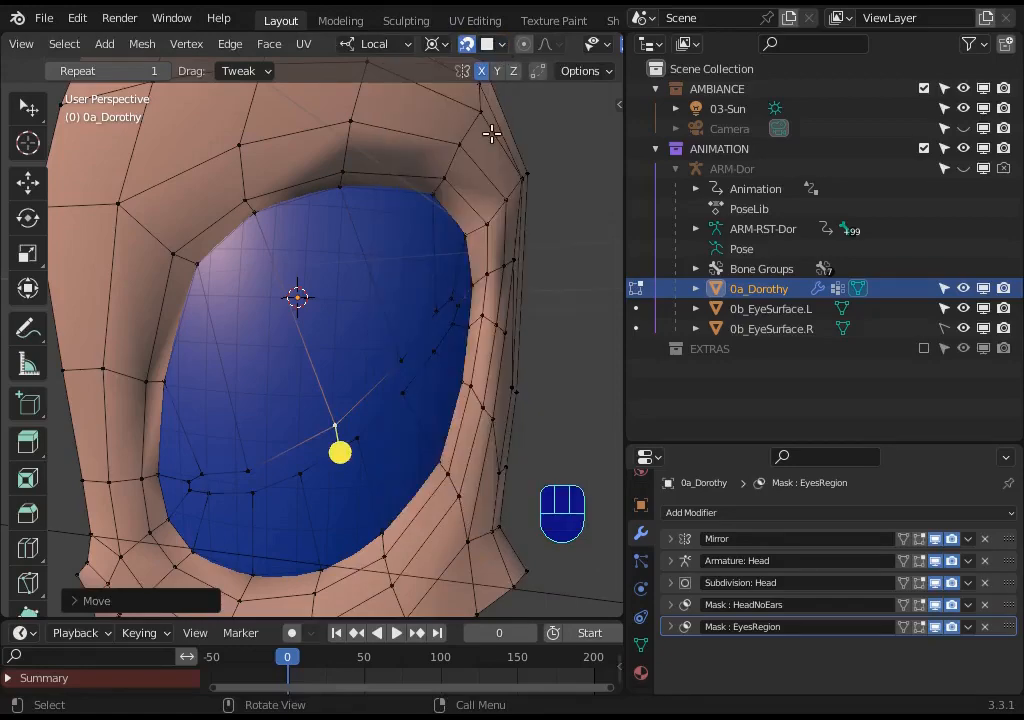
Nudge the two middle lower eyelid vertices with snapping to the eye surface, then deselect everything
left_click(383, 402, "shift")
key("g")
left_click(361, 434)
left_click(356, 432, "shift")
key("g")
left_click(356, 432)
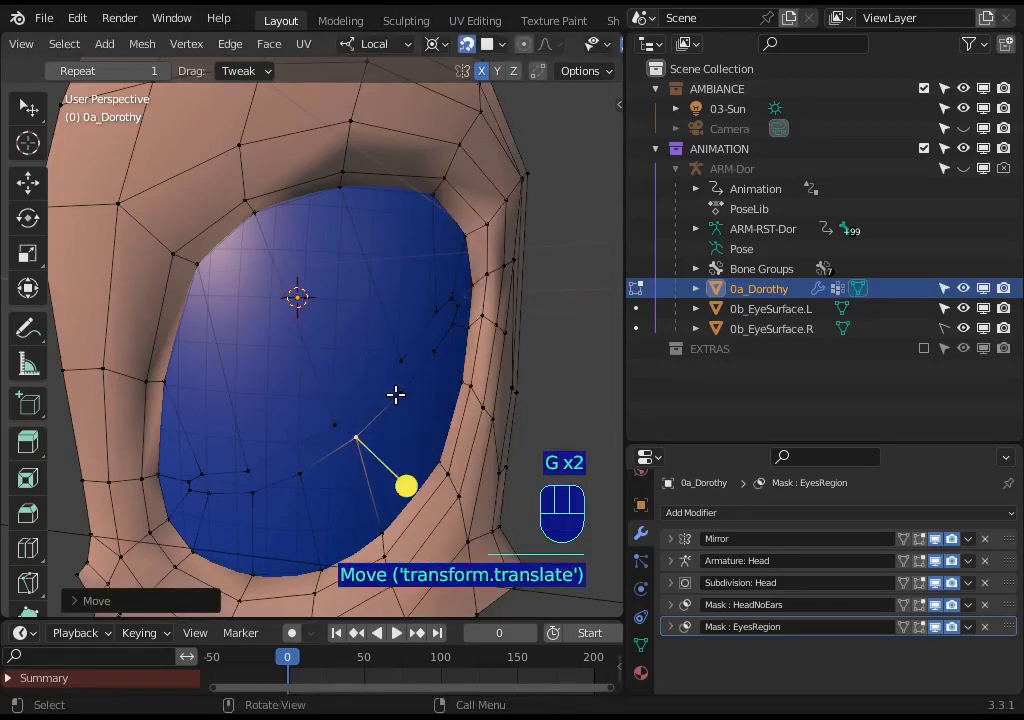
left_click(395, 393)
key("g")
left_click(386, 389)
left_click(361, 433)
left_click(355, 429)
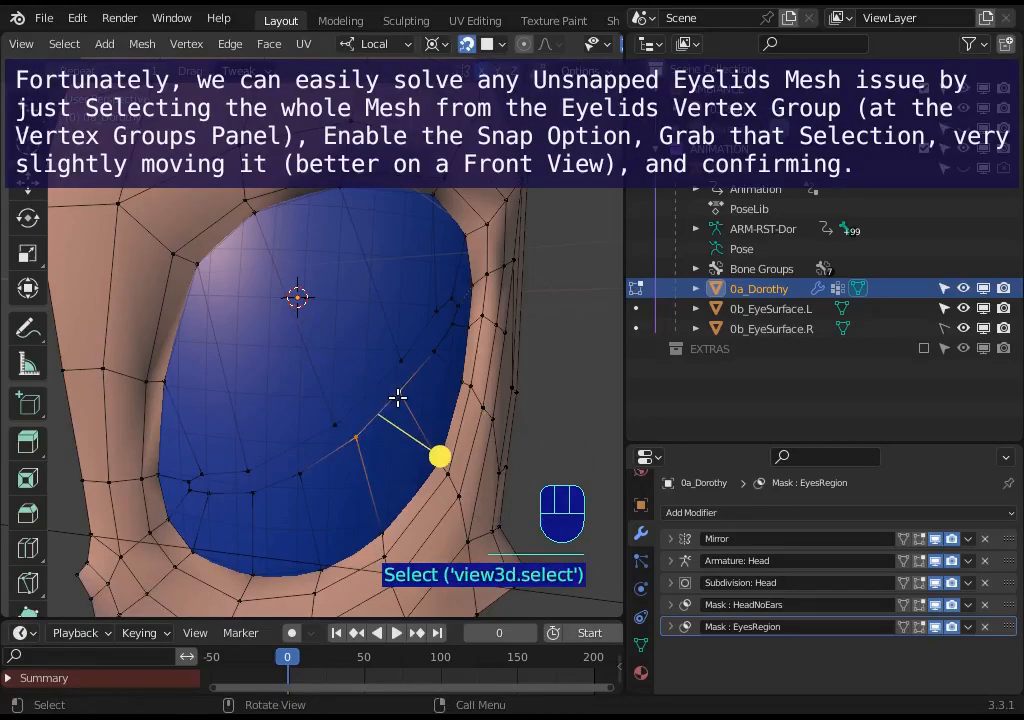
key("alt+a")
Nudge the middle upper eyelid vertex and the lower eyelid vertex beneath it on the eye surface
left_click(341, 416)
key("g")
left_click(349, 415)
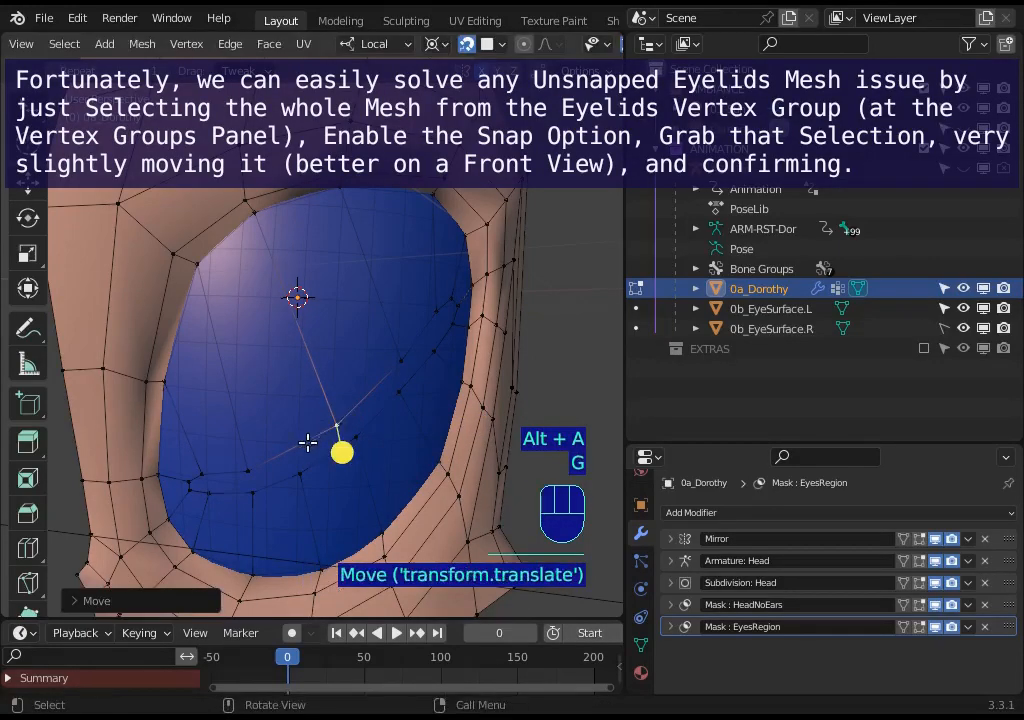
left_click(302, 471)
key("g")
left_click(299, 470)
Move the upper and lower eyelid vertices facing each other near the inner corner slightly away from that corner
left_click(243, 464)
key("g")
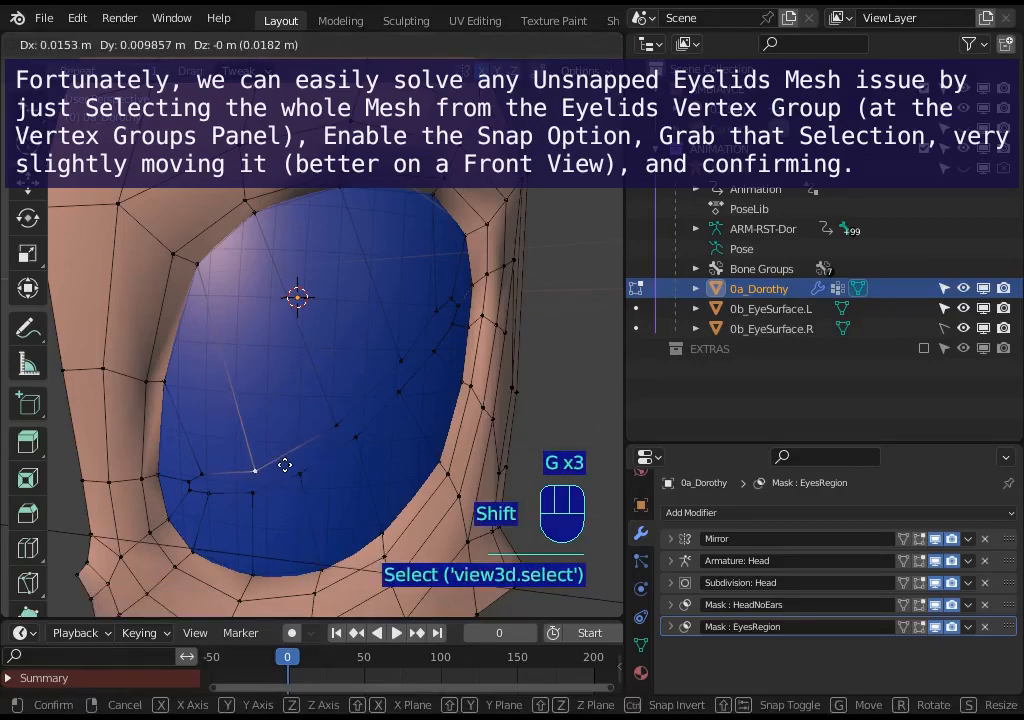
left_click(299, 454)
left_click(251, 489)
key("g")
left_click(366, 325)
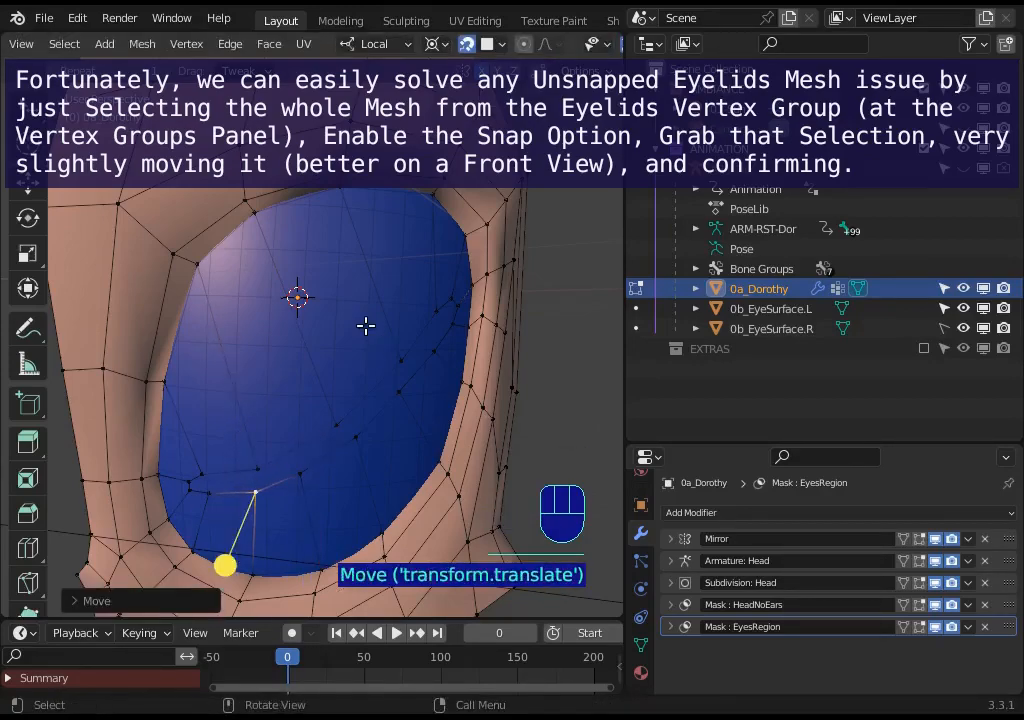
Add one centred edge loop around the eyelids between the opening and the outer rim, then deselect it
key("ctrl+r")
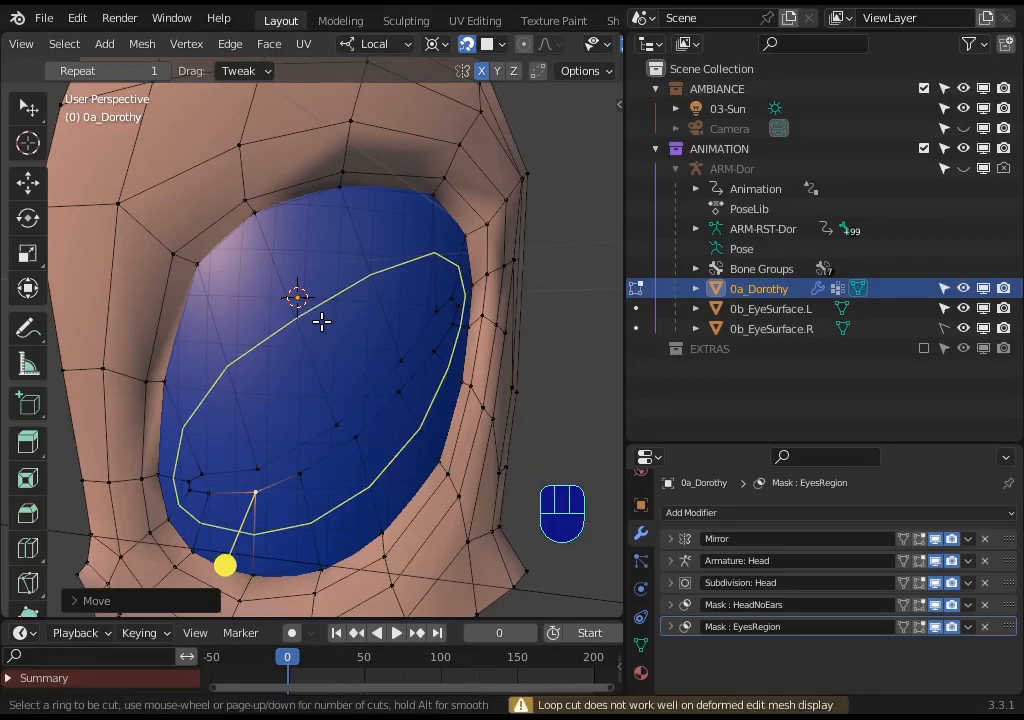
left_click(322, 321)
right_click(322, 322)
key("alt+a")
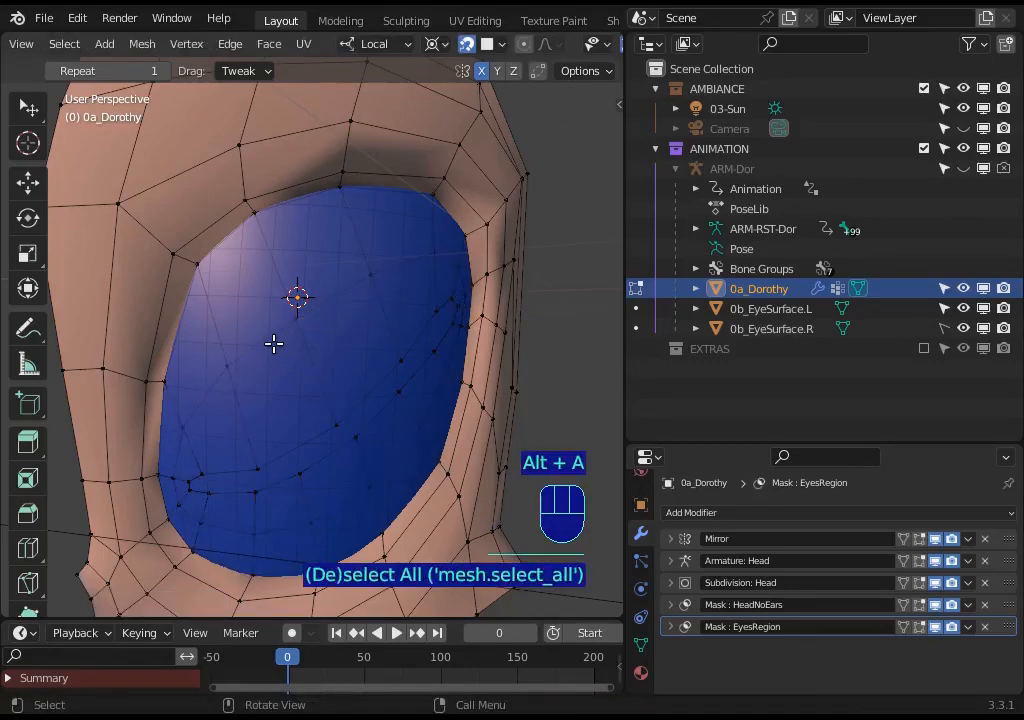
key("2")
left_click(271, 343, "alt+shift")
key("s")
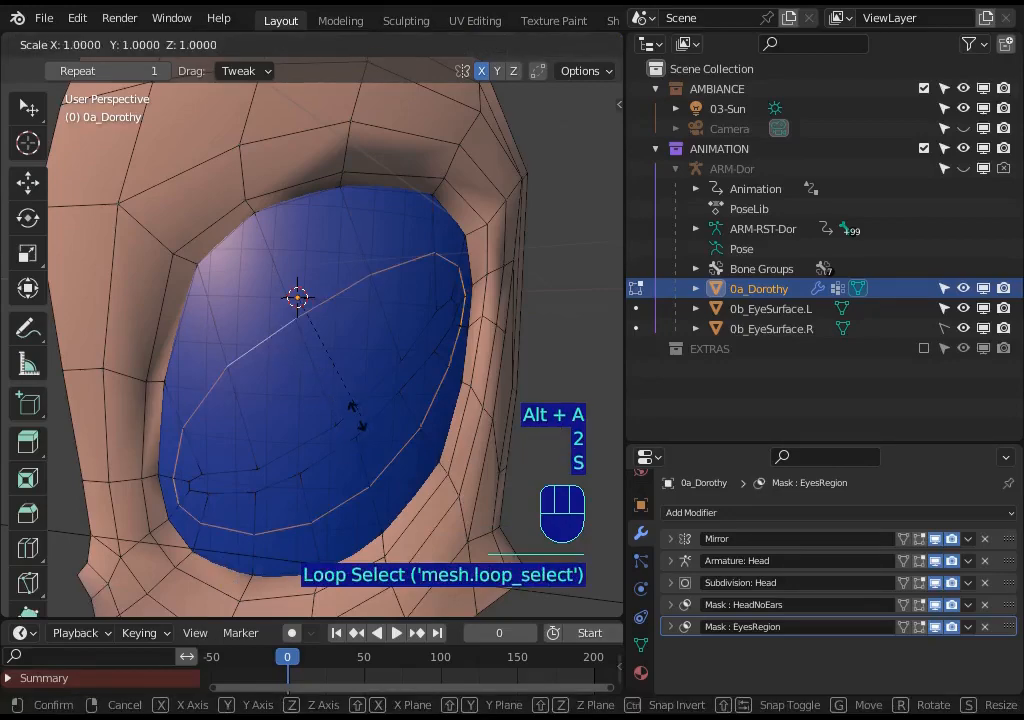
key("Escape")
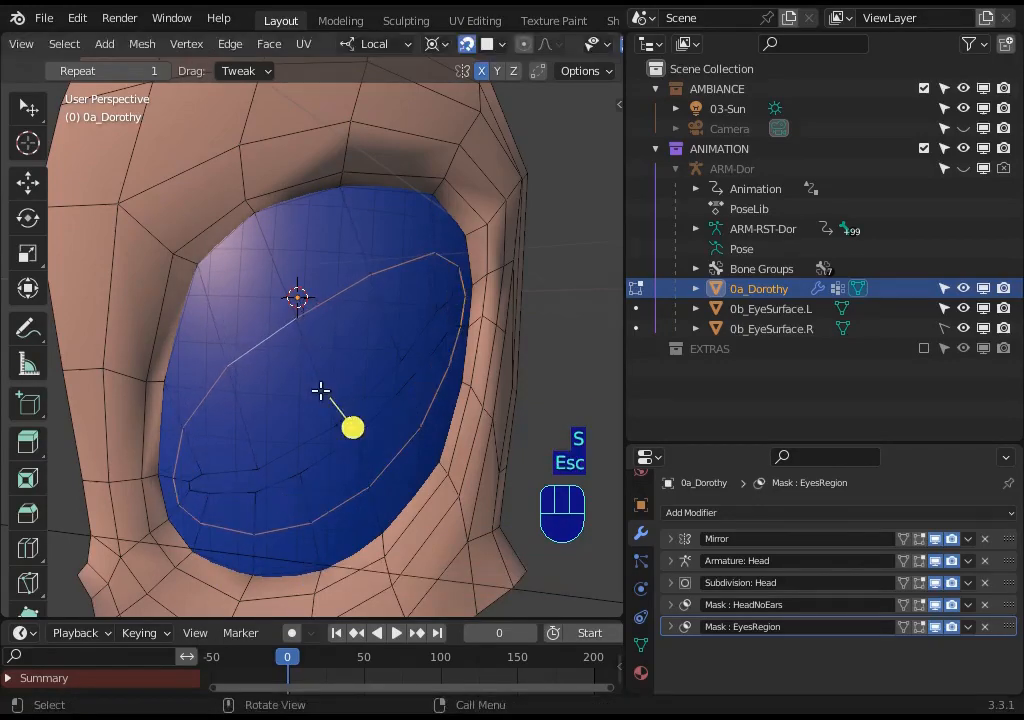
key("alt+a")
Move two upper edges of the new eyelid loop down toward the eyelid line, snapping them to the eye surface
key("2")
left_click(266, 340)
key("g")
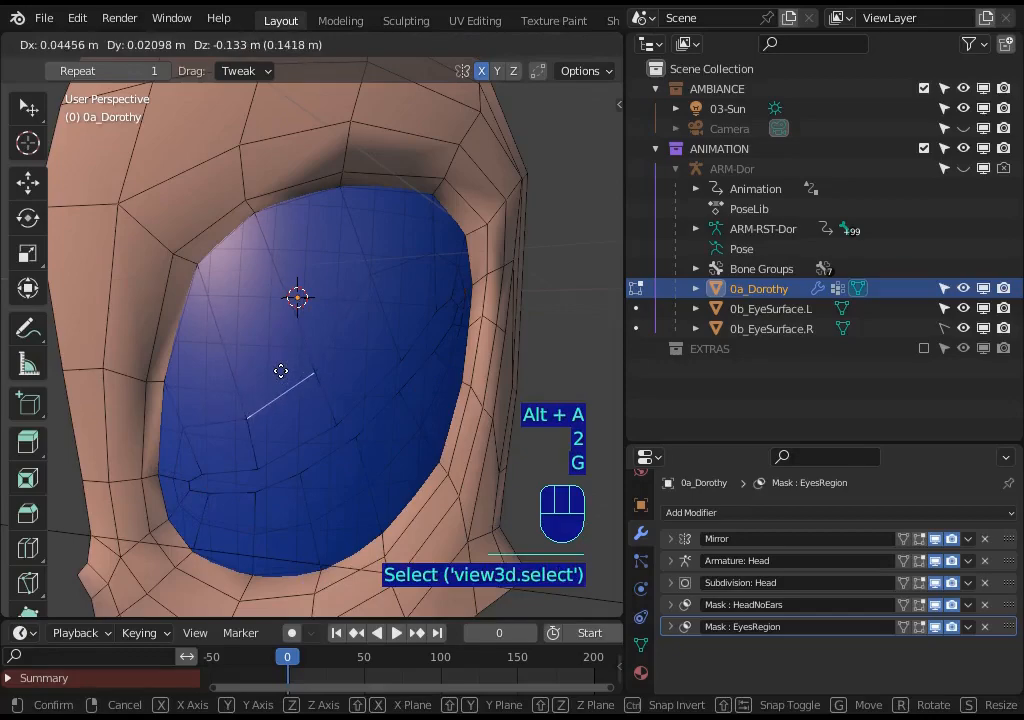
left_click(263, 418)
left_click(469, 233)
key("g")
left_click(479, 264)
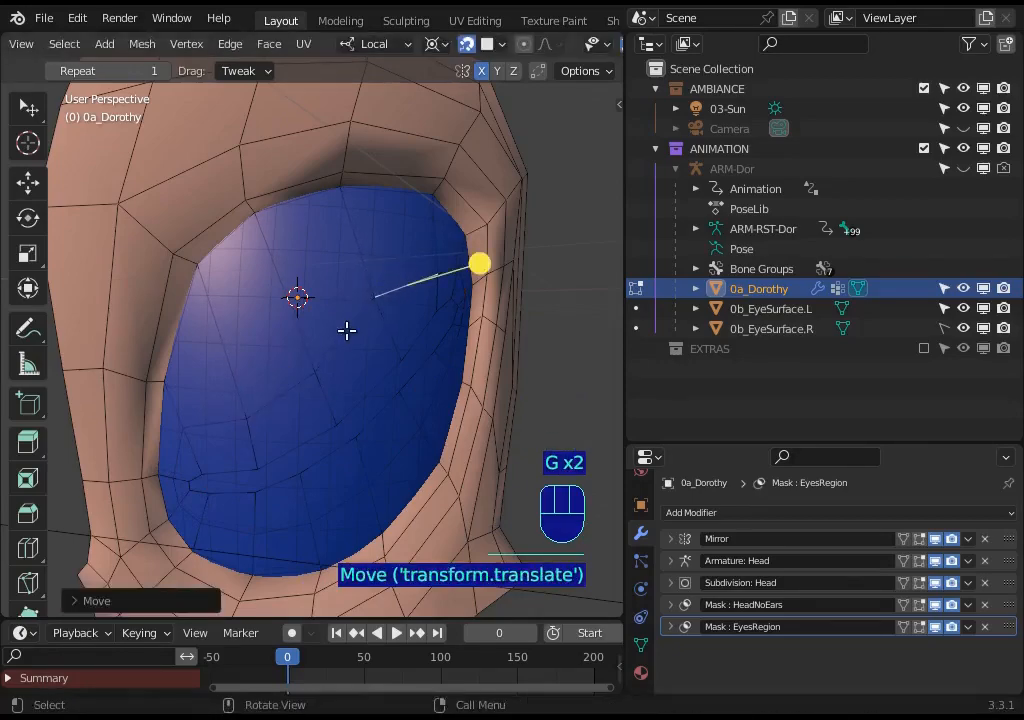
Switch to vertex selection and reposition the new loop's three upper middle vertices into a smooth curve on the eye surface
left_click(372, 331)
key("1")
left_click(320, 384)
key("g")
left_click(377, 303)
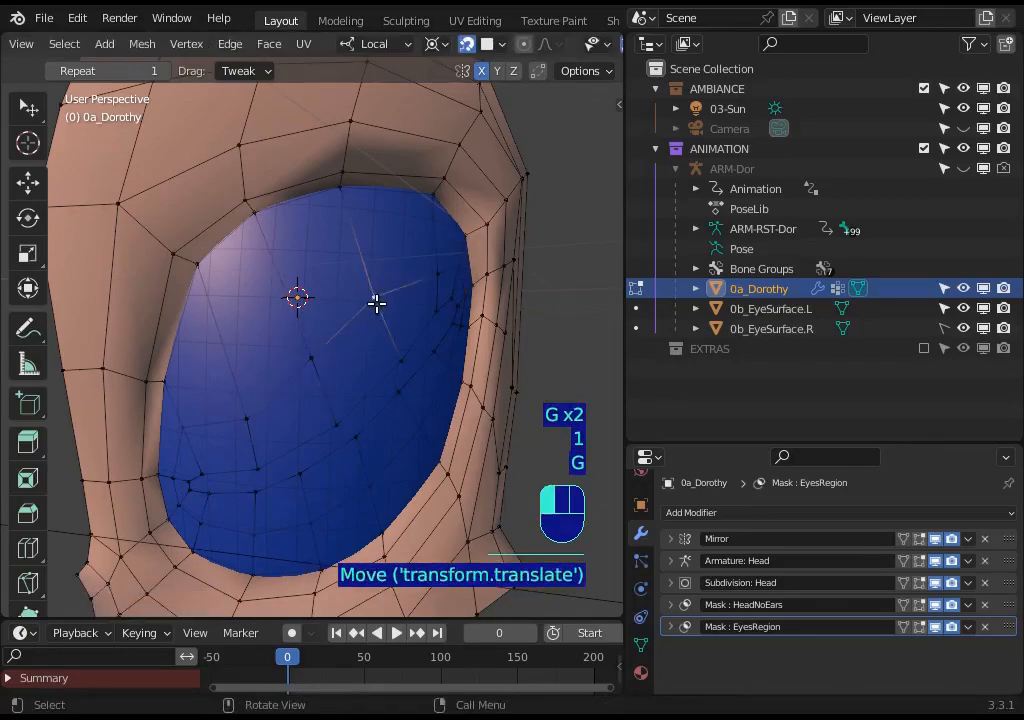
key("g")
left_click(381, 309)
left_click(254, 417)
key("g")
left_click(246, 397)
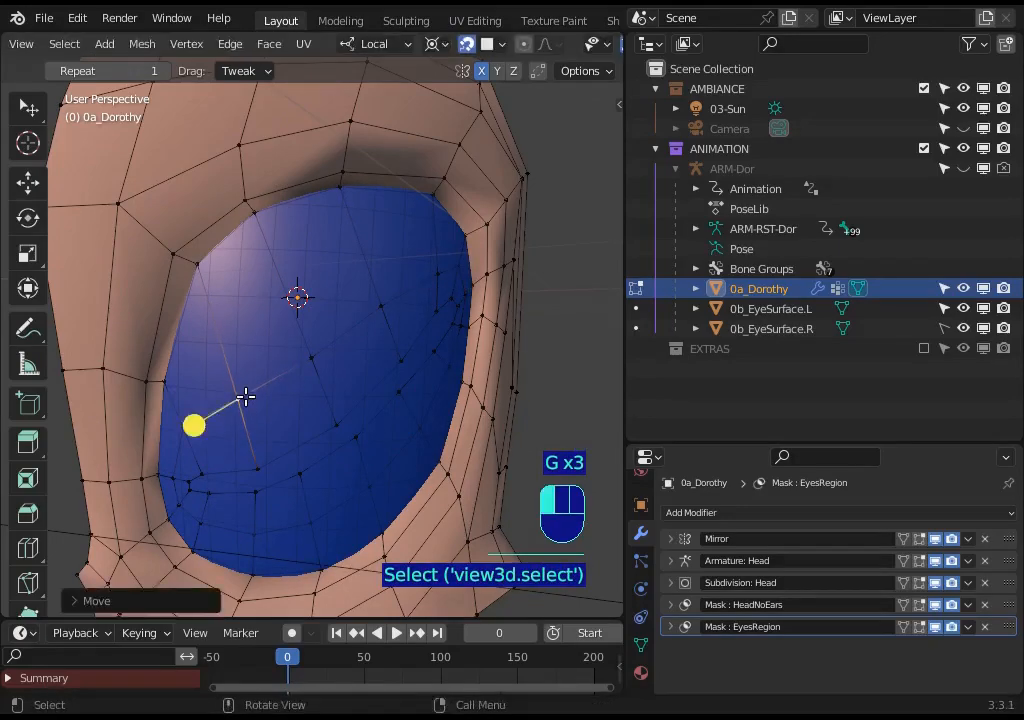
Reposition the middle eyelid loop's upper and lower vertices around the inner corner, snapping each to the eye surface
left_click(187, 428)
key("g")
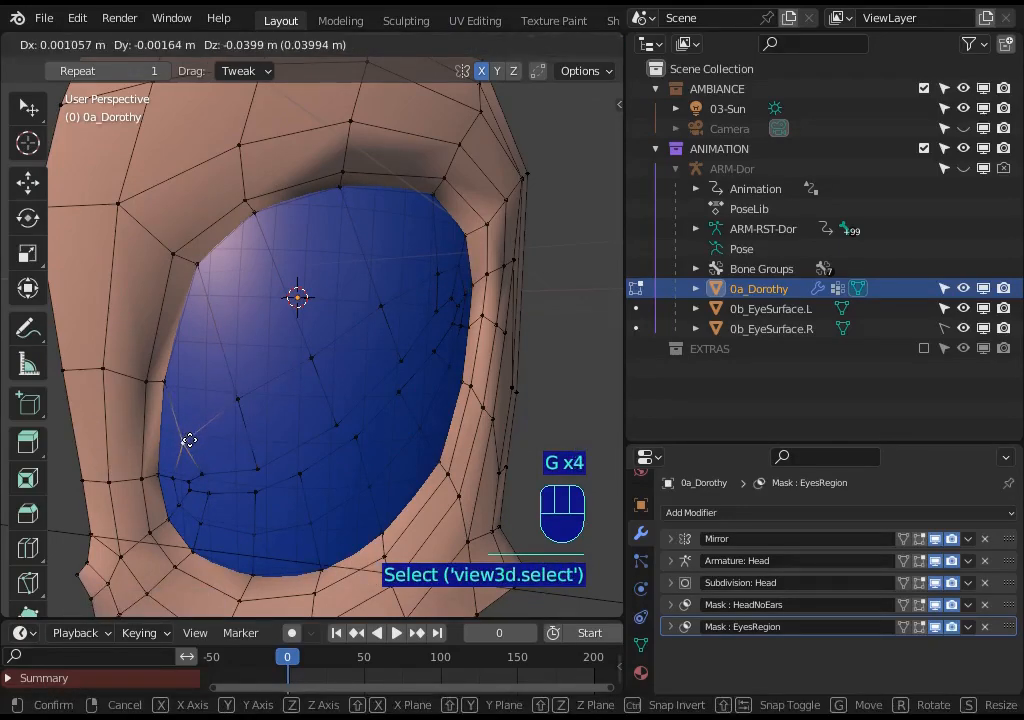
left_click(189, 440)
left_click(201, 517)
key("g")
left_click(201, 512)
left_click(180, 508)
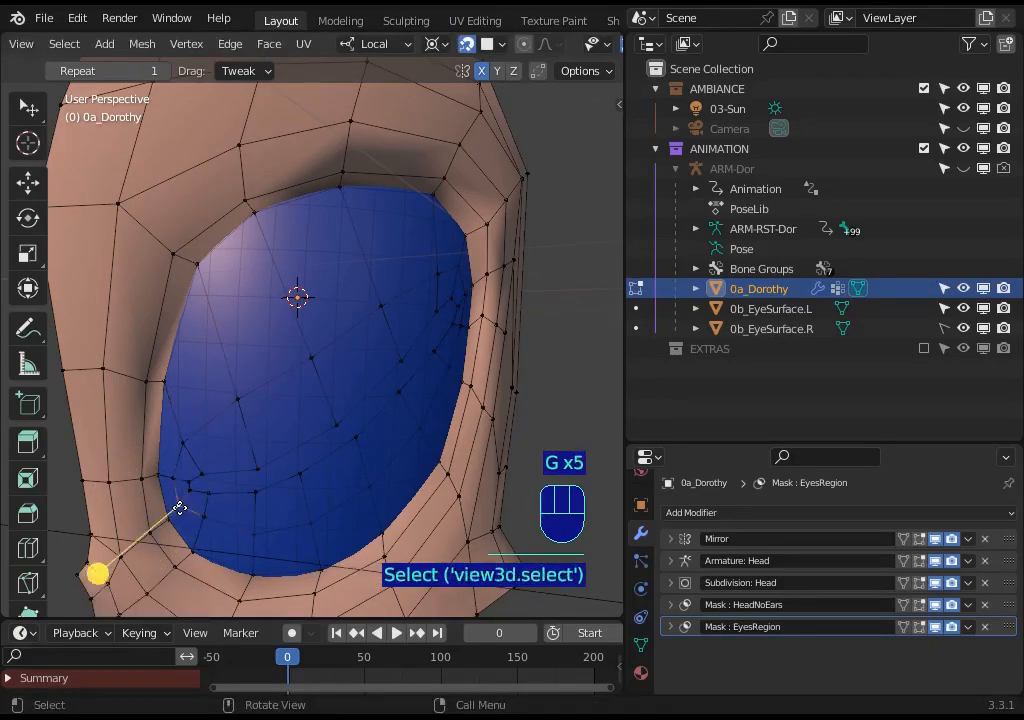
key("g")
left_click(240, 516)
Reposition the middle loop's lower eyelid vertices one by one from the inner towards the outer corner into a smooth curve on the eye surface
left_click(251, 526)
key("g")
left_click(323, 505)
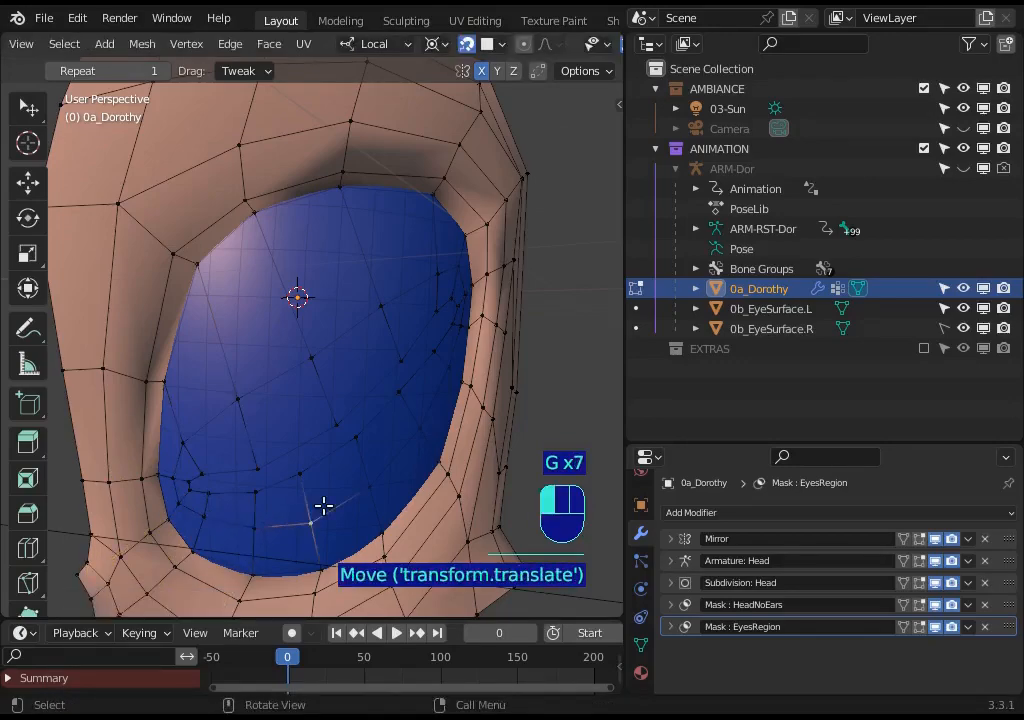
left_click(321, 500)
key("g")
left_click(361, 485)
left_click(363, 469)
key("g")
left_click(422, 413)
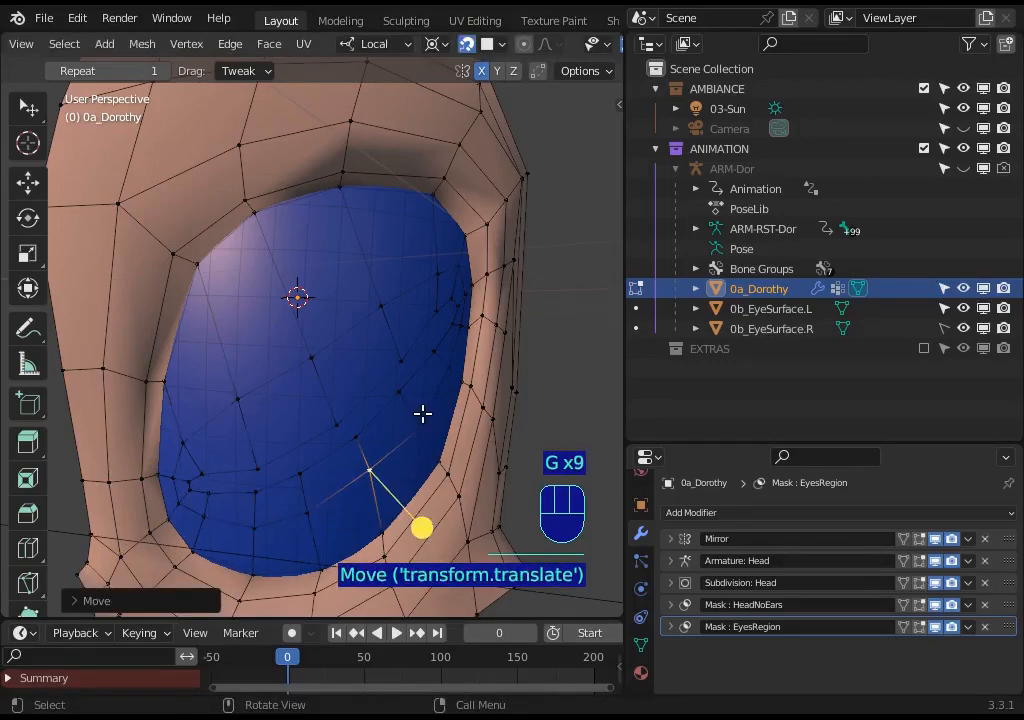
key("g")
left_click(376, 472)
left_click(419, 431)
key("g")
left_click(422, 425)
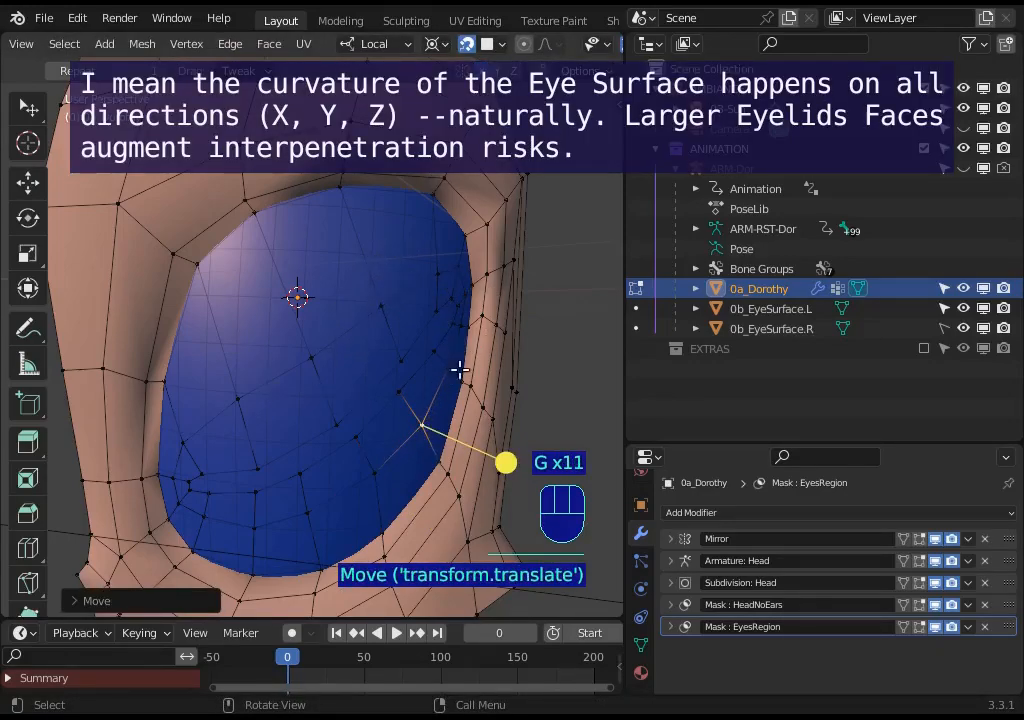
Nudge the middle vertex of the upper eyelid edge, then select the whole eyelid opening loop and deselect it
left_click(401, 360)
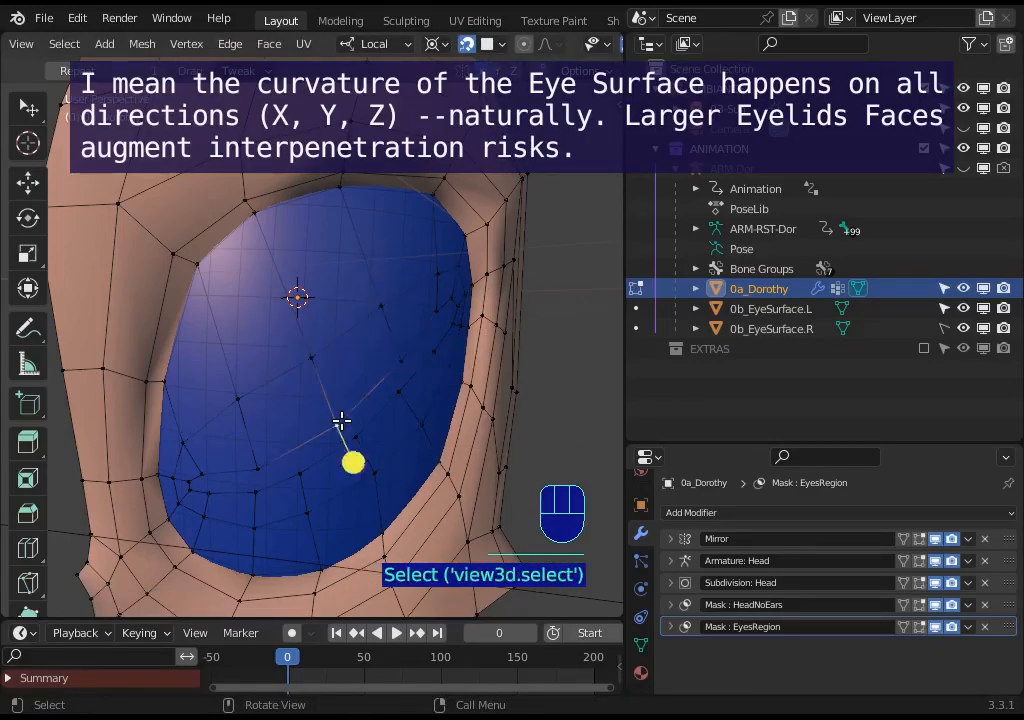
key("g")
left_click(389, 393)
key("alt+a")
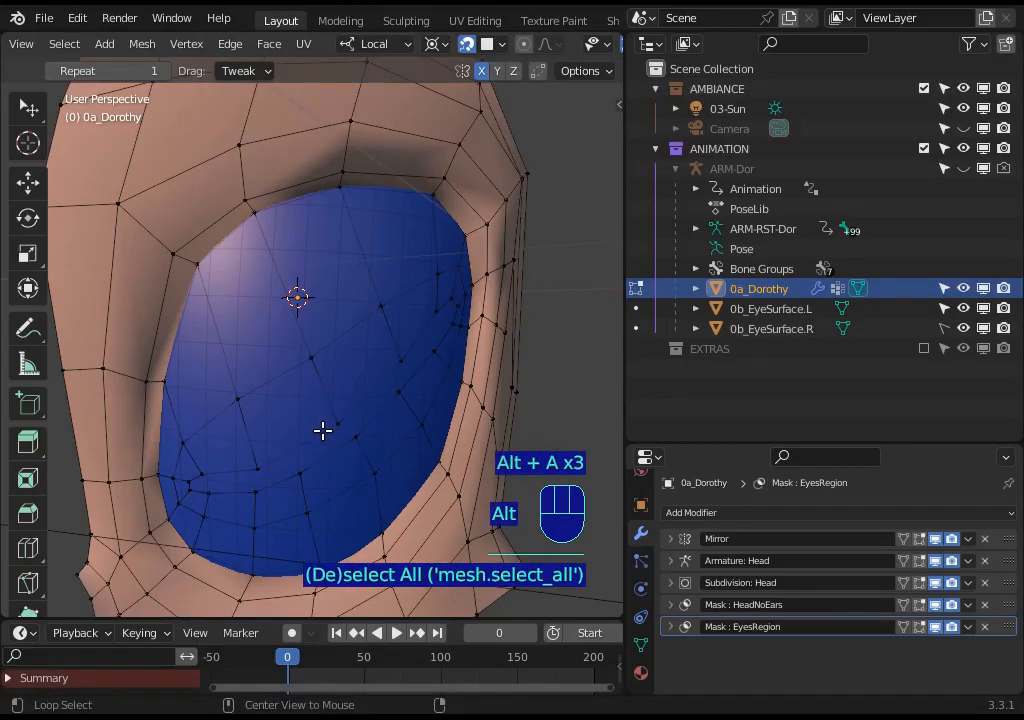
left_click(322, 436, "alt+shift")
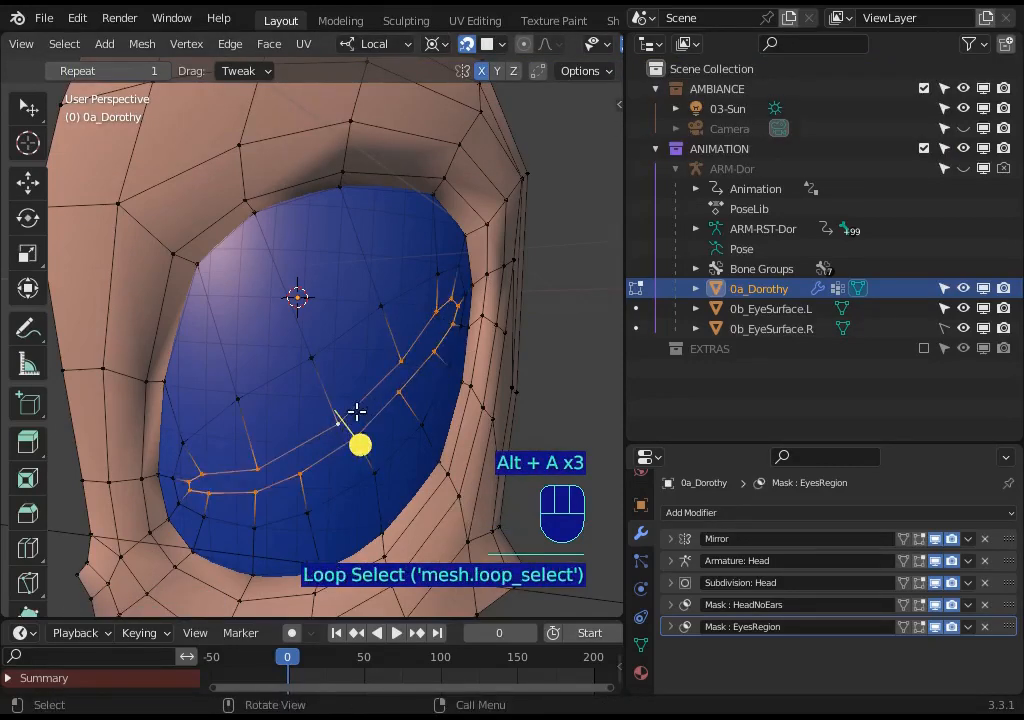
key("alt+a")
Move the four main vertices of the upper eyelid edge together slightly down toward the lower eyelid, snapped to the eye surface
left_click(197, 471)
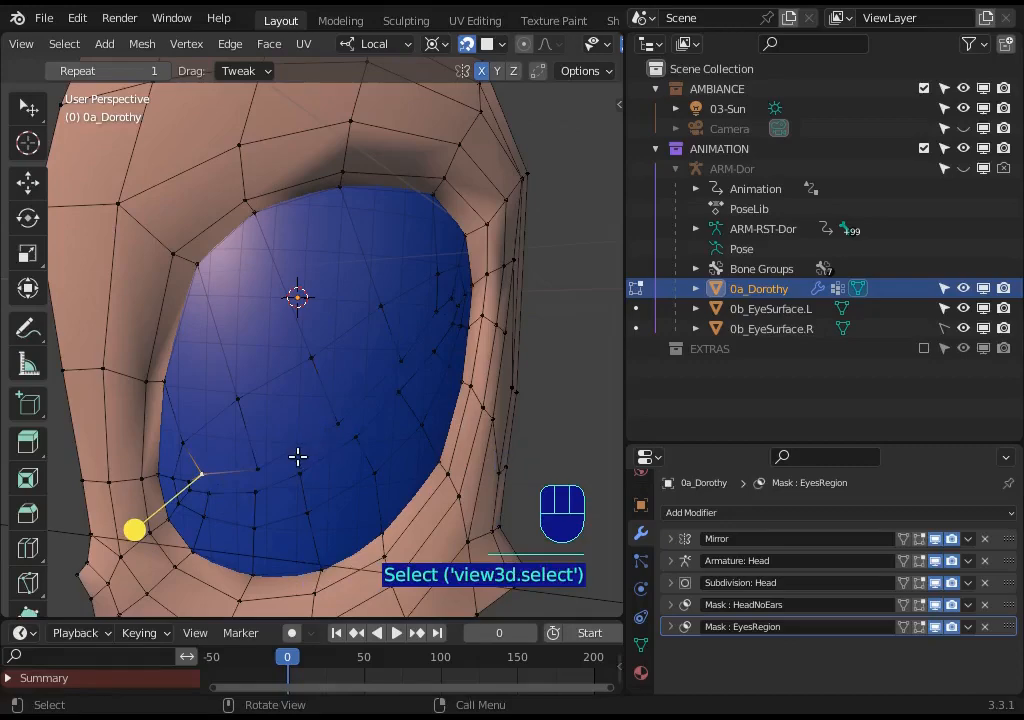
left_click(260, 472)
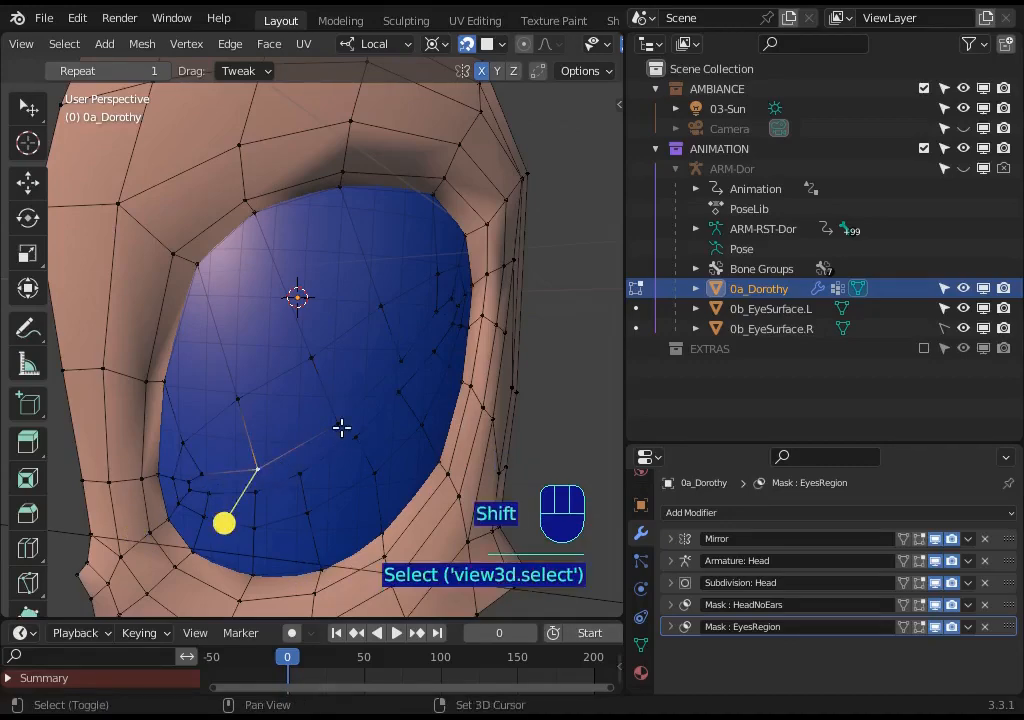
left_click(341, 428, "shift")
left_click(402, 362, "shift")
left_click(437, 308, "shift")
key("g")
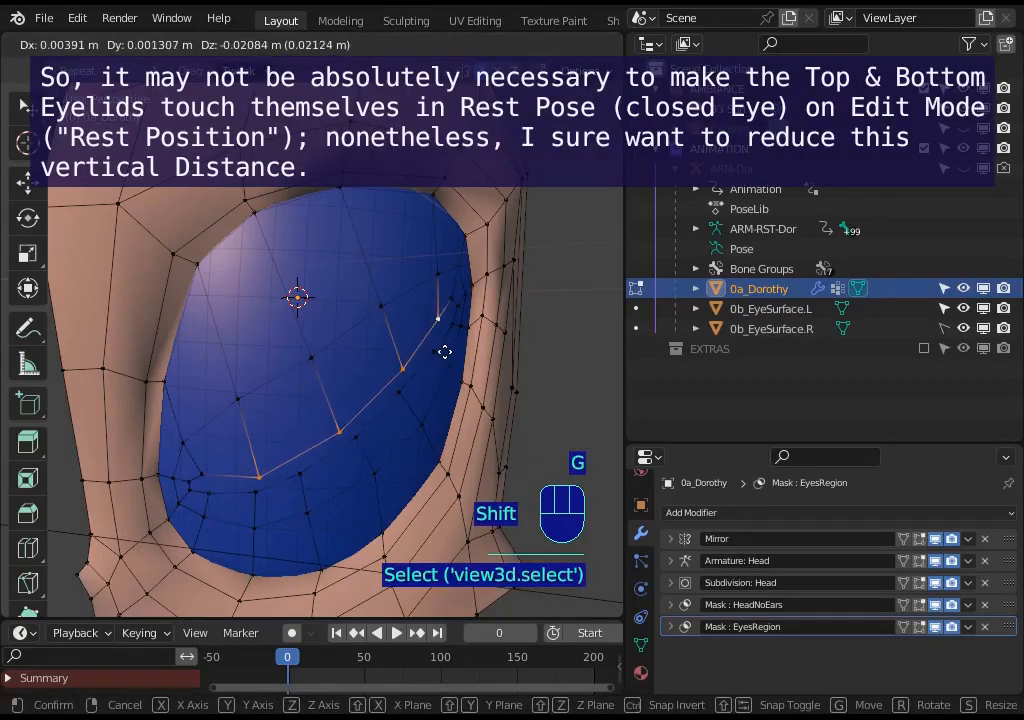
left_click(445, 352, "shift")
Move the upper eyelid edge's vertex nearest the inner corner down and slightly away from that corner
left_click(199, 471)
key("g")
left_click(240, 513, "shift")
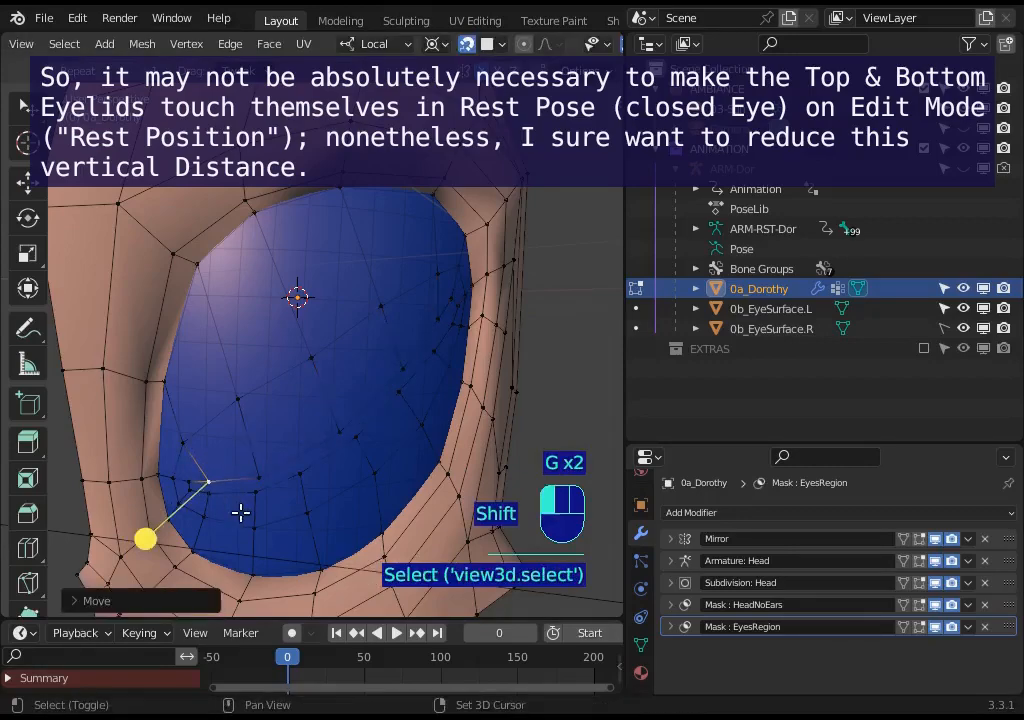
key("g")
left_click(208, 480, "shift")
Fine-tune the eyelid edge vertices around the outer corner so the opening narrows evenly on the eye surface
left_click(438, 317)
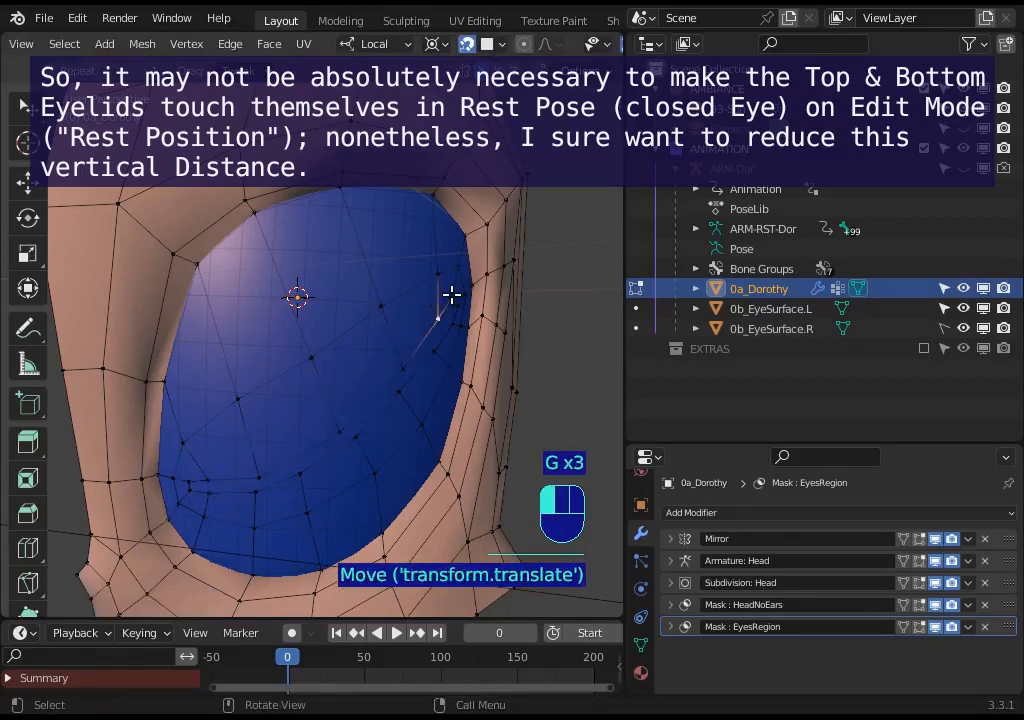
left_click(453, 295)
key("g")
left_click(456, 304, "shift")
left_click(436, 319)
key("g")
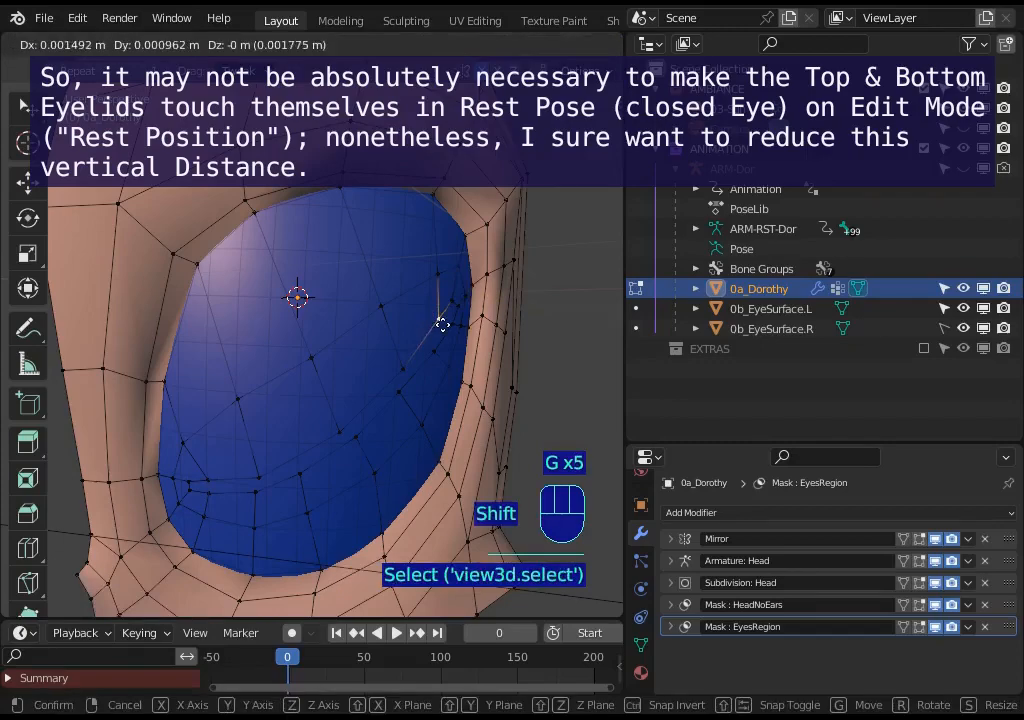
left_click(444, 325, "shift")
left_click(451, 324)
key("g")
left_click(453, 308, "shift")
left_click(461, 299)
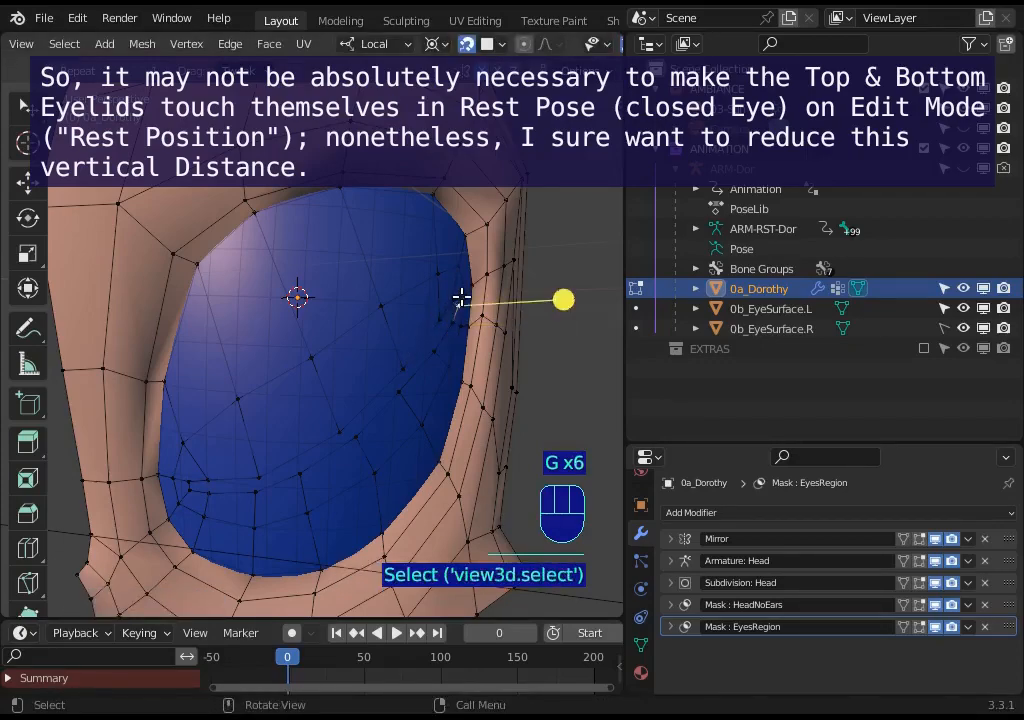
key("g")
left_click(455, 287, "shift")
Raise the lower eyelid edge vertices one by one slightly toward the upper eyelid, keeping them on the eye surface
left_click(440, 347)
key("g")
left_click(436, 336, "shift")
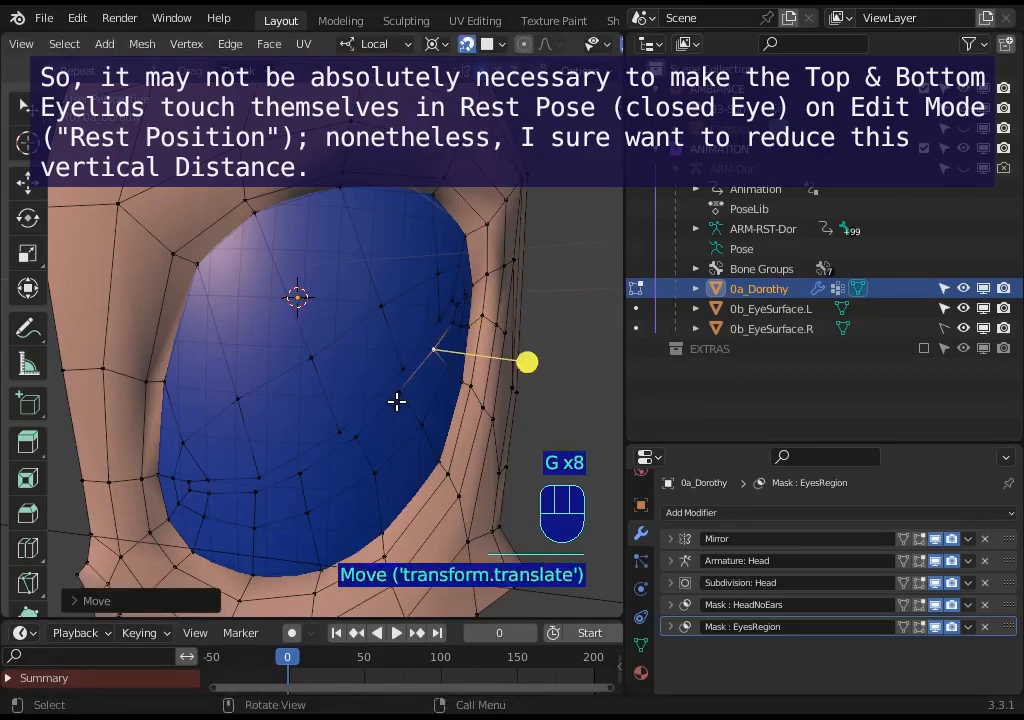
left_click(397, 390)
key("g")
left_click(302, 467)
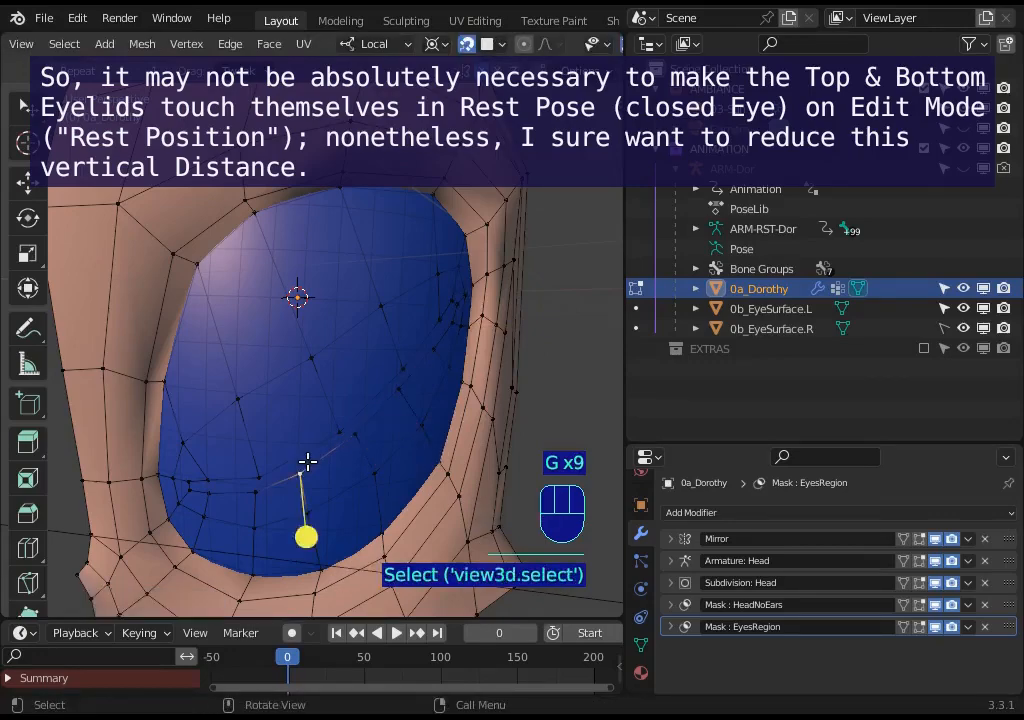
key("g")
left_click(317, 437)
left_click(257, 497)
key("g")
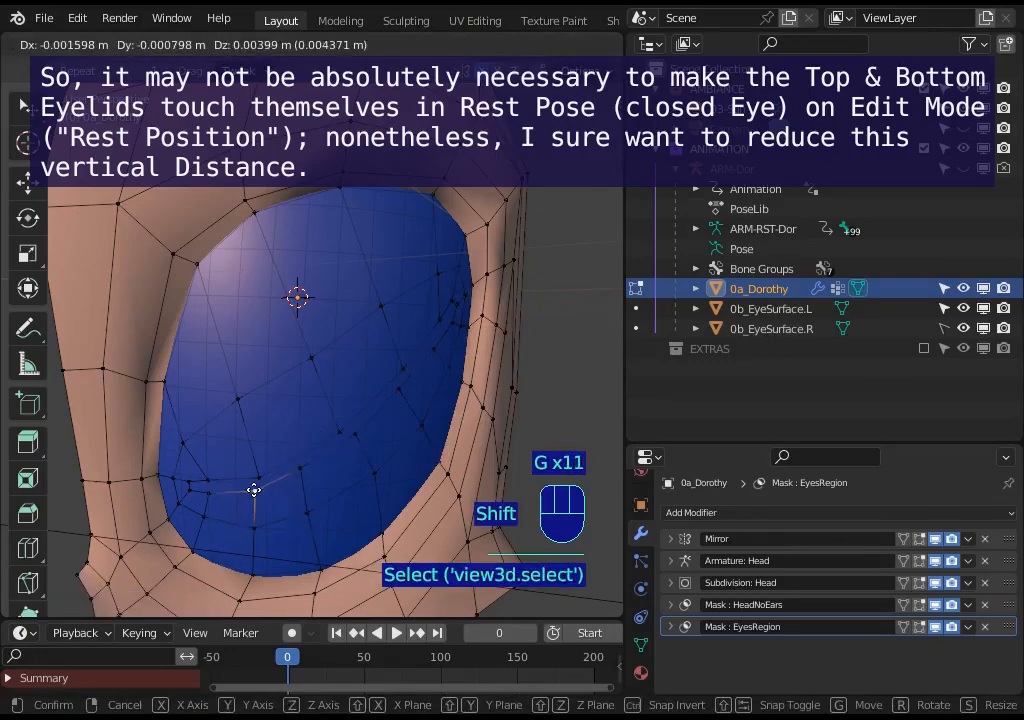
left_click(252, 485)
Adjust the lower eyelid edge vertex near the inner corner and the corner vertex itself to tighten the opening
left_click(208, 496)
key("g")
left_click(208, 492)
left_click(194, 475)
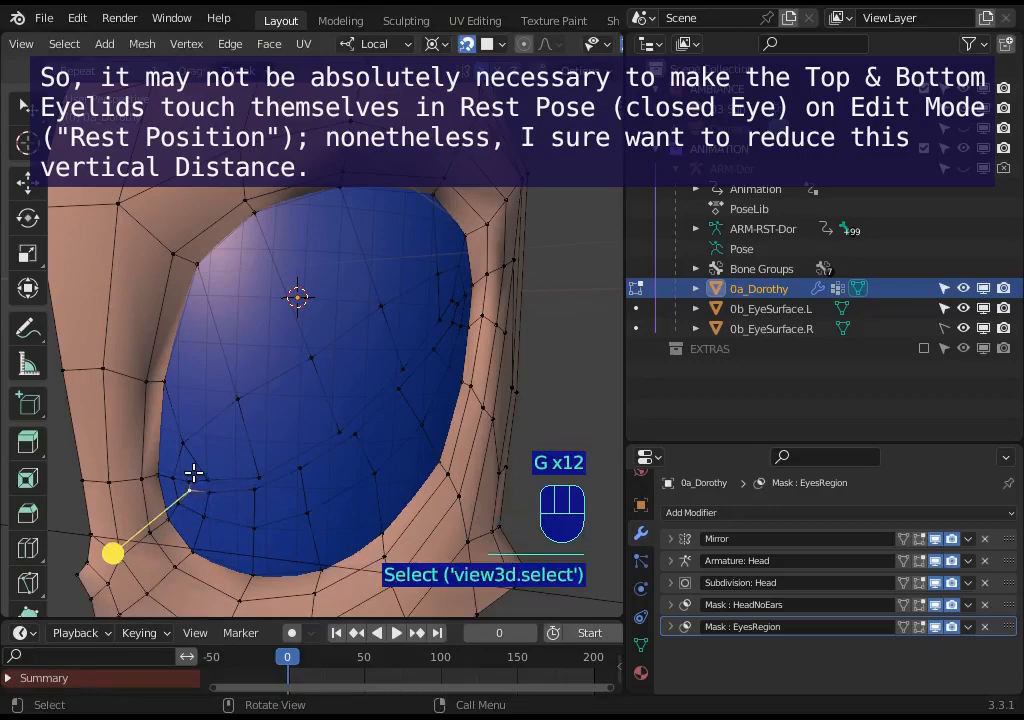
key("g")
left_click(210, 466, "shift")
Smooth the full eyelid opening loop slightly, snap it back onto the eye surface, and deselect it
key("alt+a")
left_click(363, 445, "alt")
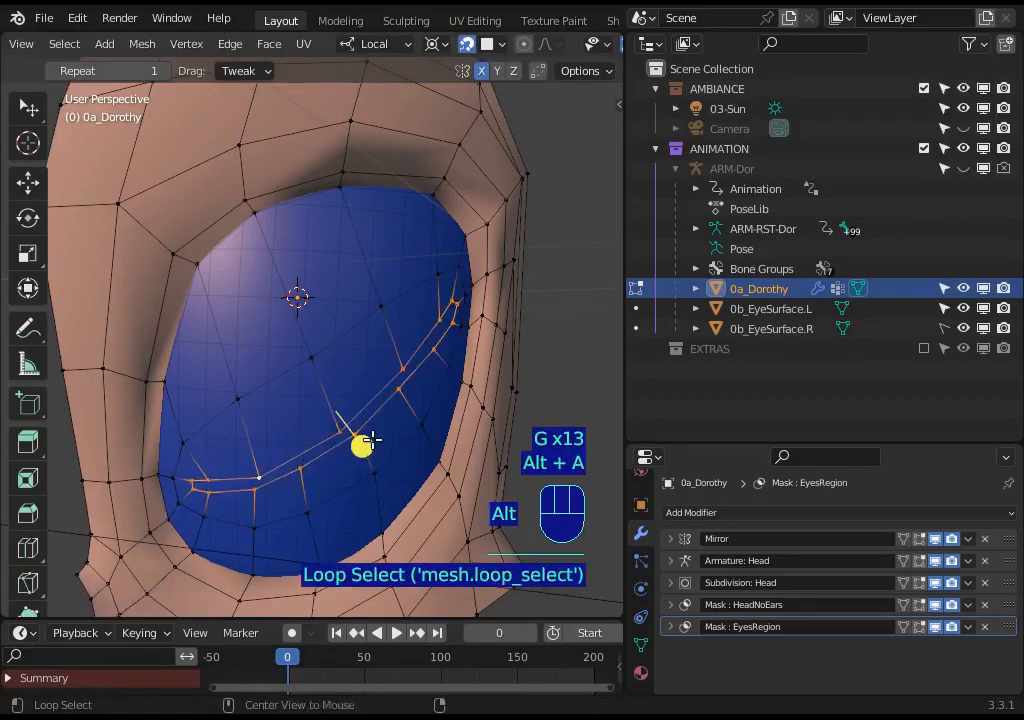
left_click_drag(382, 440, 390, 431)
key("g")
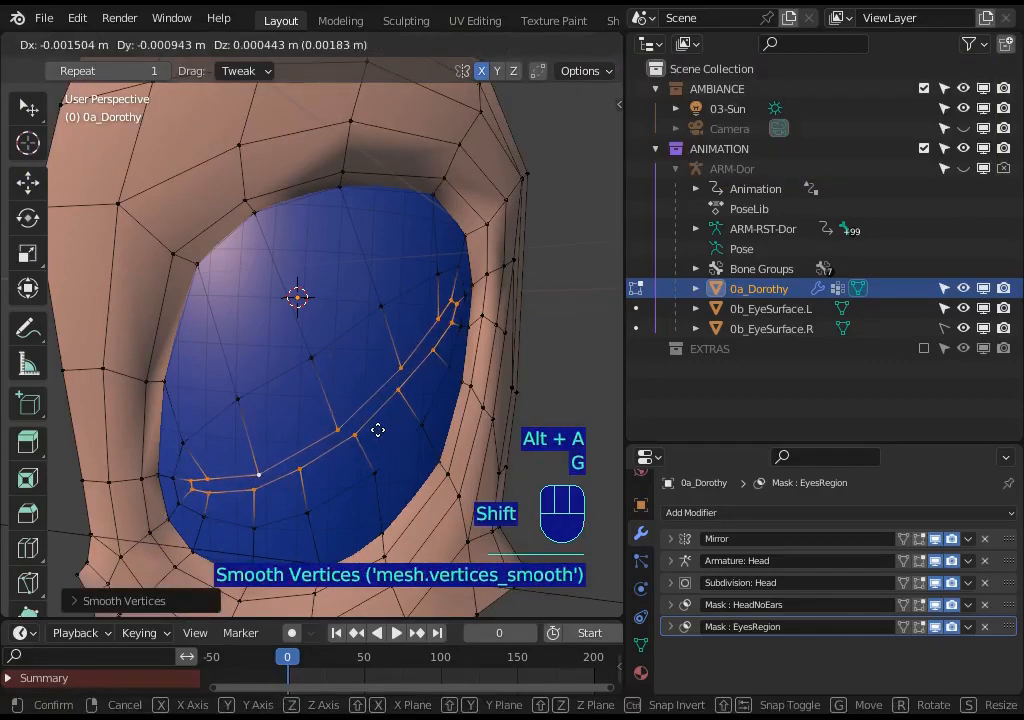
left_click(376, 429, "shift")
key("alt+a")
Select the middle eyelid loop and smooth it in repeated light passes, snapping it back onto the eye surface after each
scroll(46, 507, "down", 4)
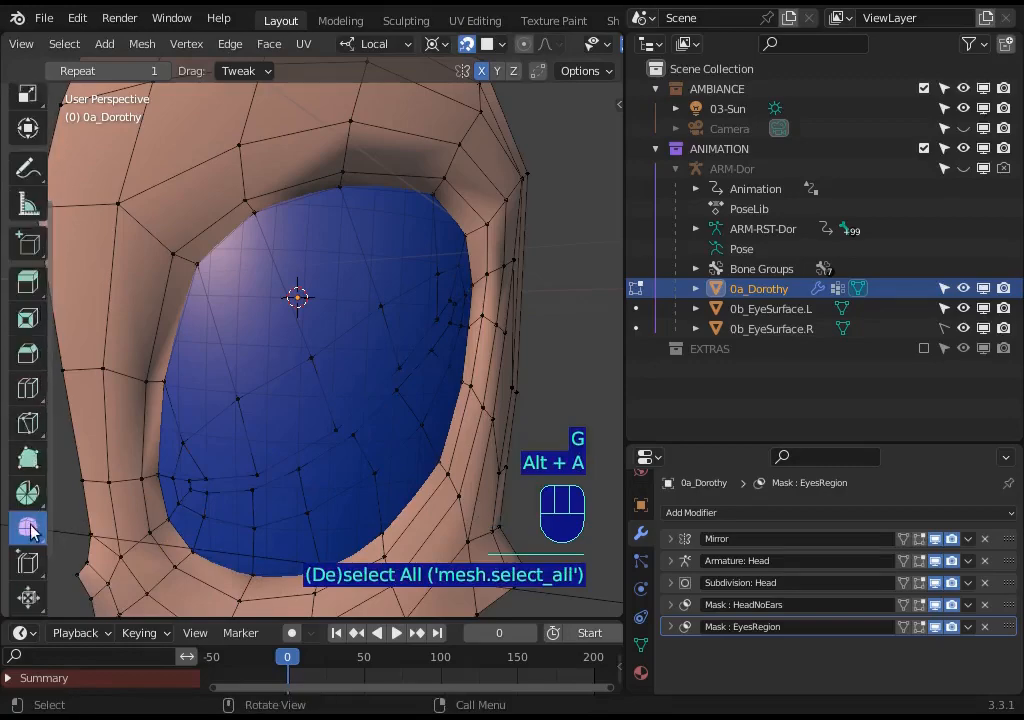
scroll(31, 532, "up", 4)
left_click(408, 378, "alt")
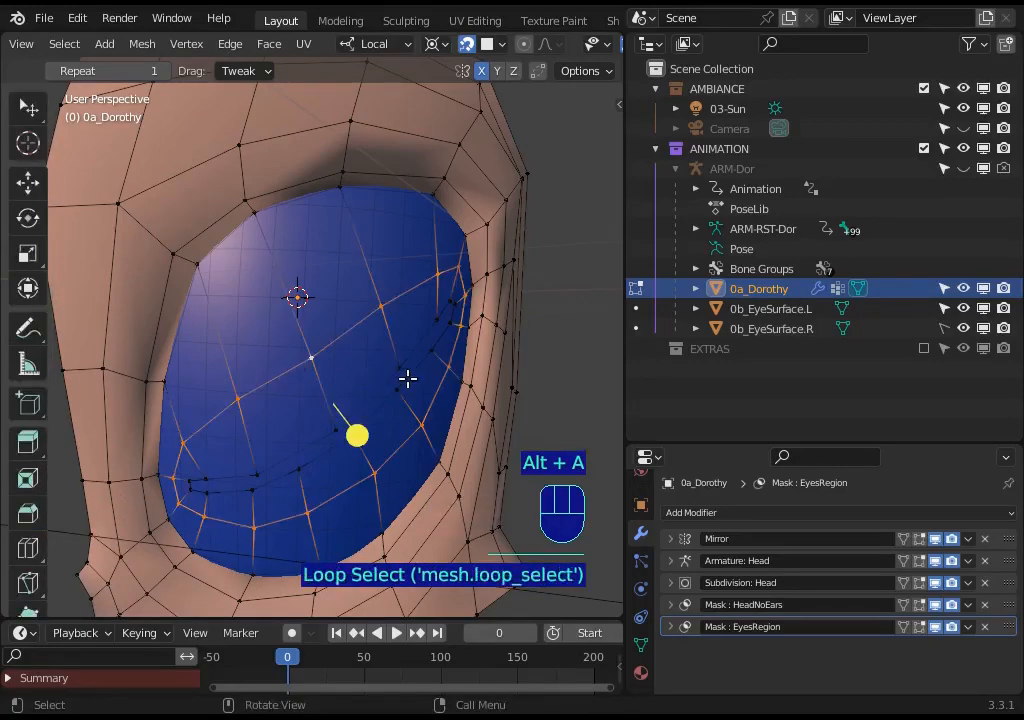
left_click_drag(367, 424, 389, 377)
key("g")
left_click(406, 375)
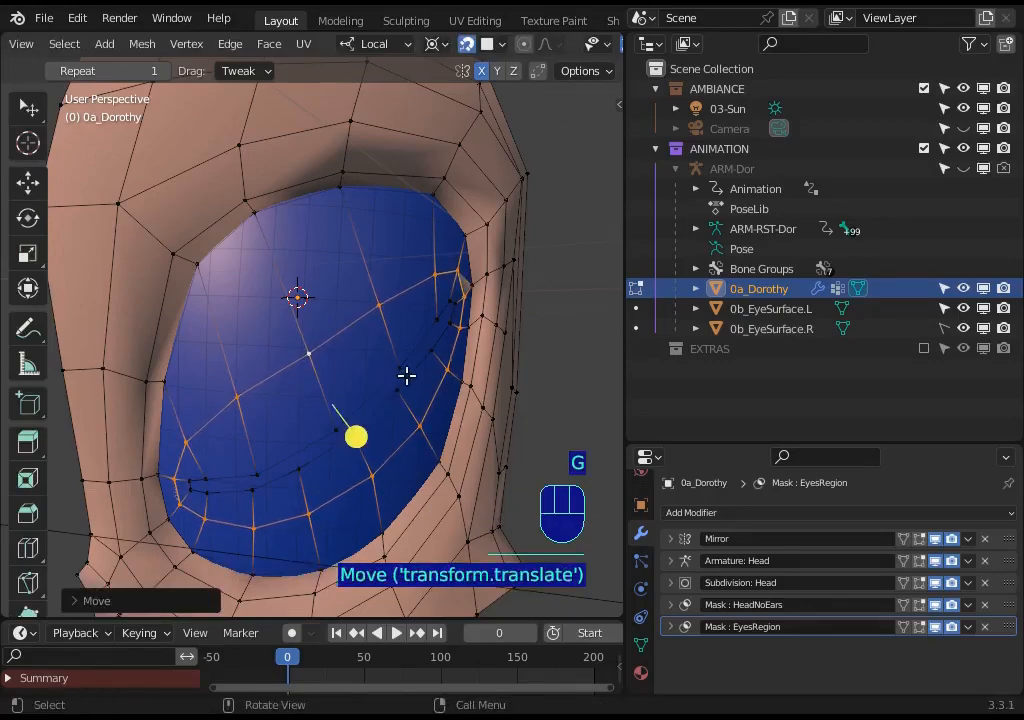
mouse_move(357, 437)
left_mouse_down()
mouse_move(377, 436)
mouse_move(377, 416)
mouse_move(360, 432)
left_mouse_up()
key("g")
left_click(380, 418)
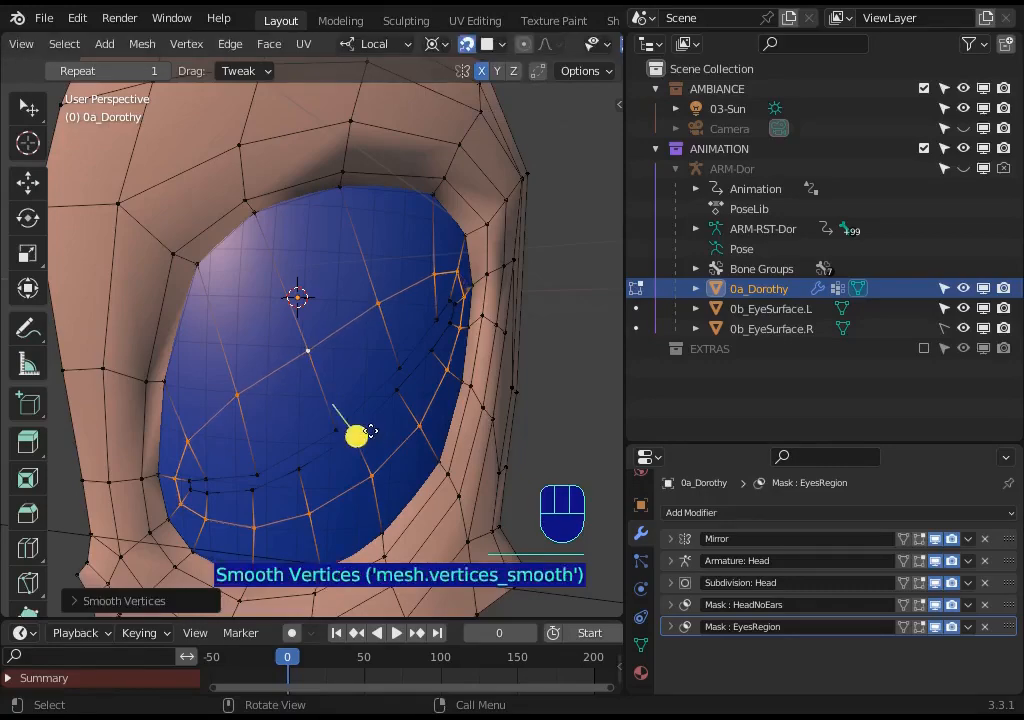
key("g")
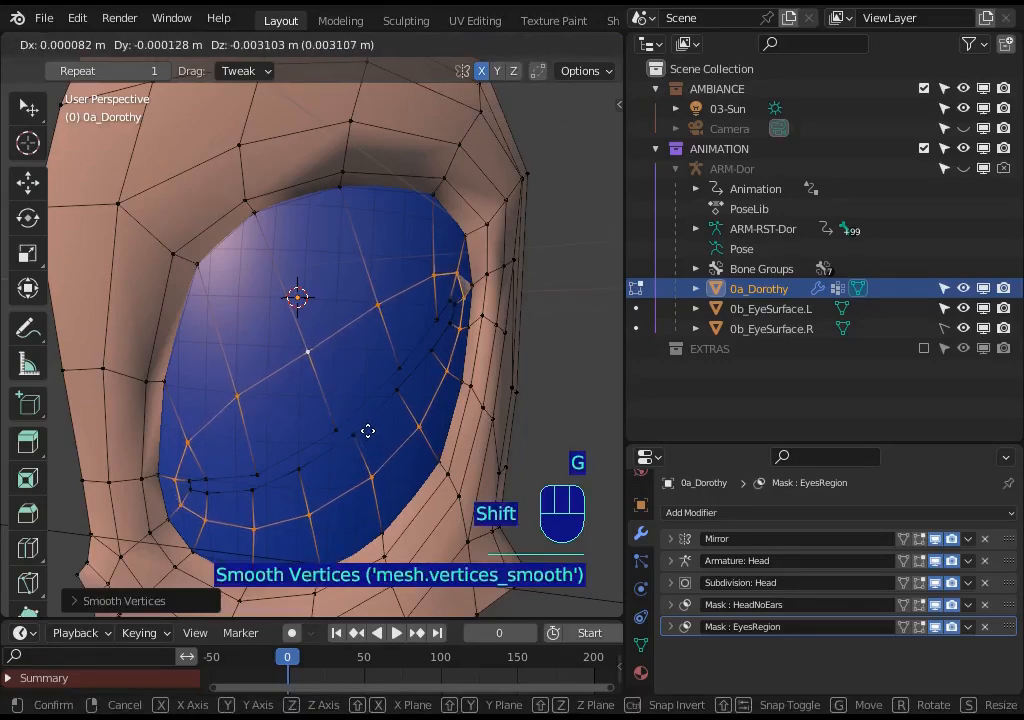
left_click(353, 434)
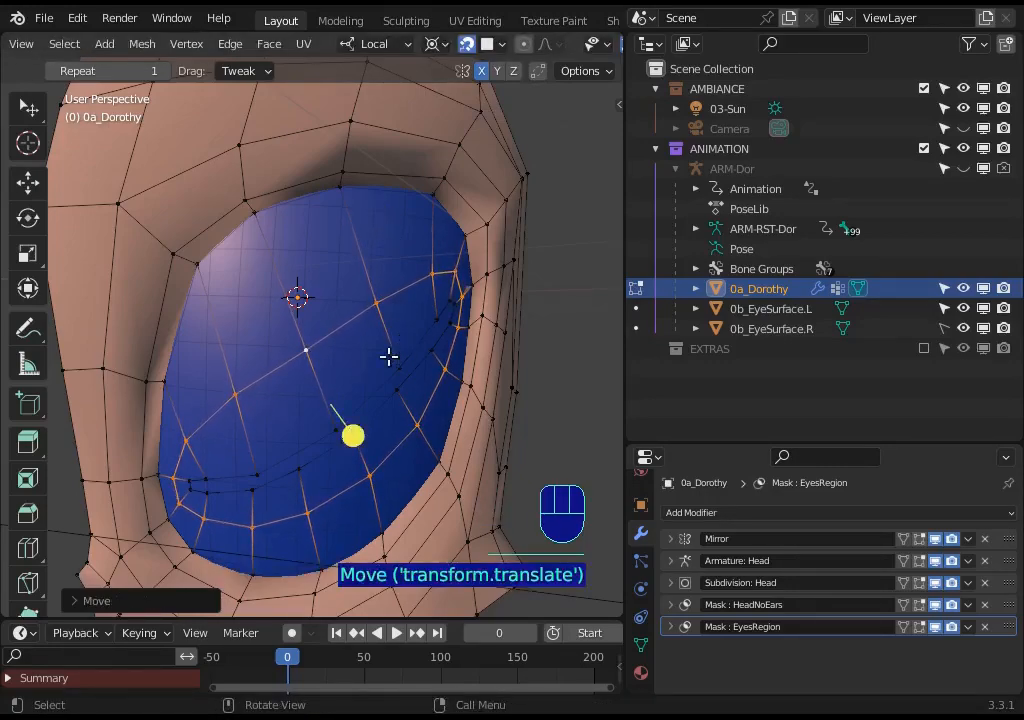
Move the middle loop's three upper vertices slightly down together, then lower the neighbouring vertex near the outer corner
left_click(236, 394)
left_click(307, 352, "shift")
left_click(375, 299, "shift")
key("g")
left_click(386, 322)
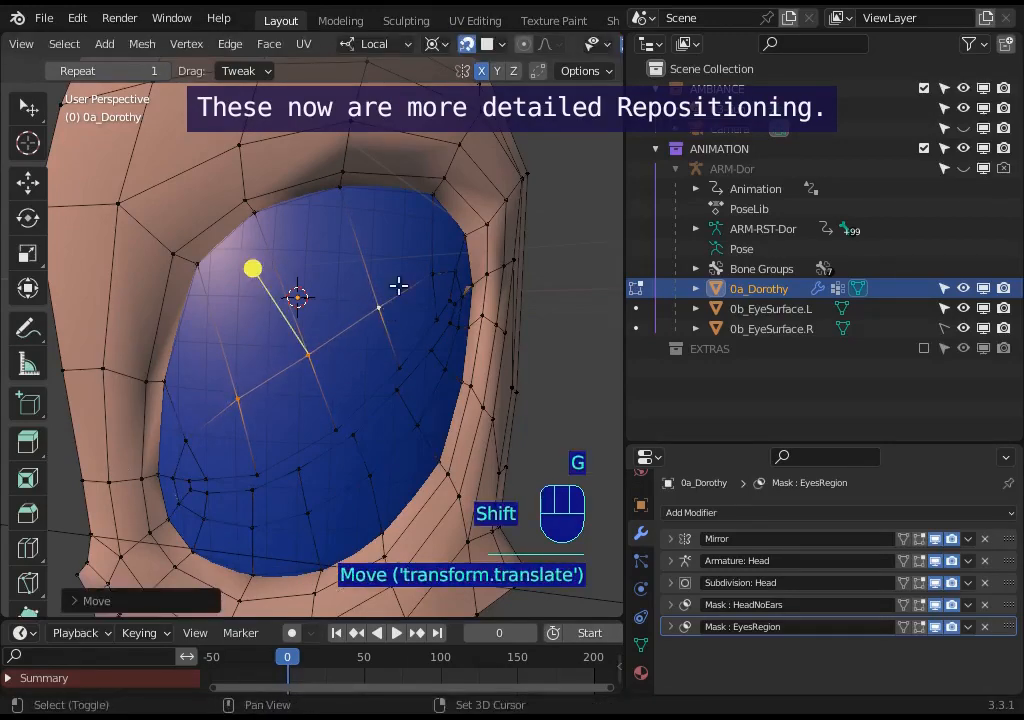
left_click(420, 272)
key("g")
key("g")
left_click(459, 272)
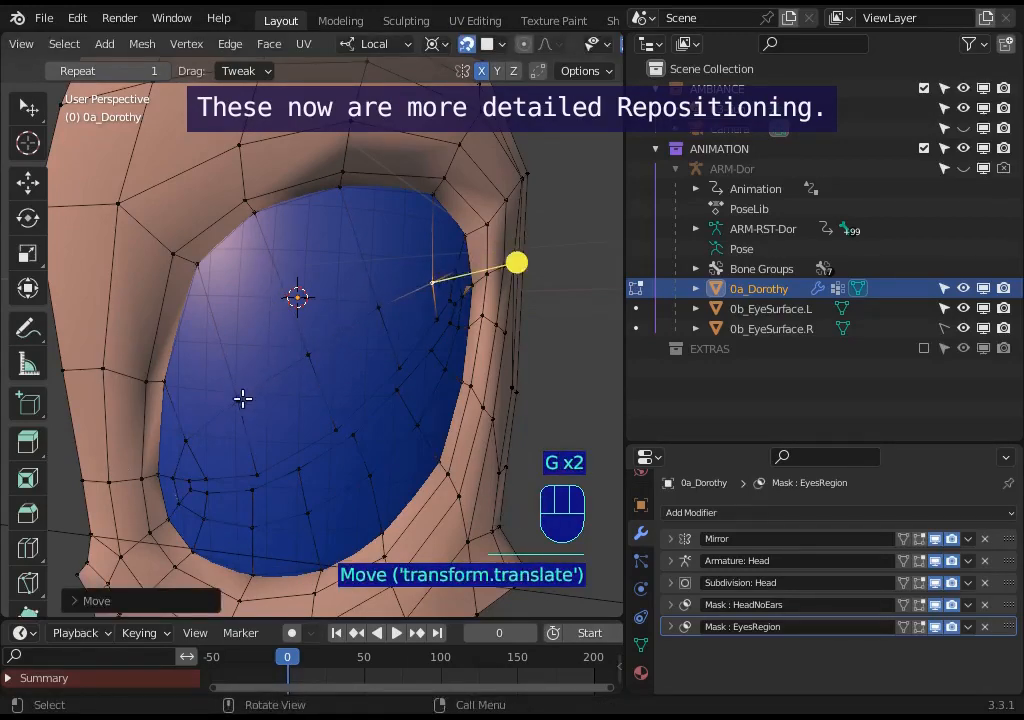
Lower the inner and central upper vertices of the middle loop individually along the eye surface and clear the selection
left_click(250, 430, "shift")
key("g")
left_click(249, 430)
left_click(310, 364)
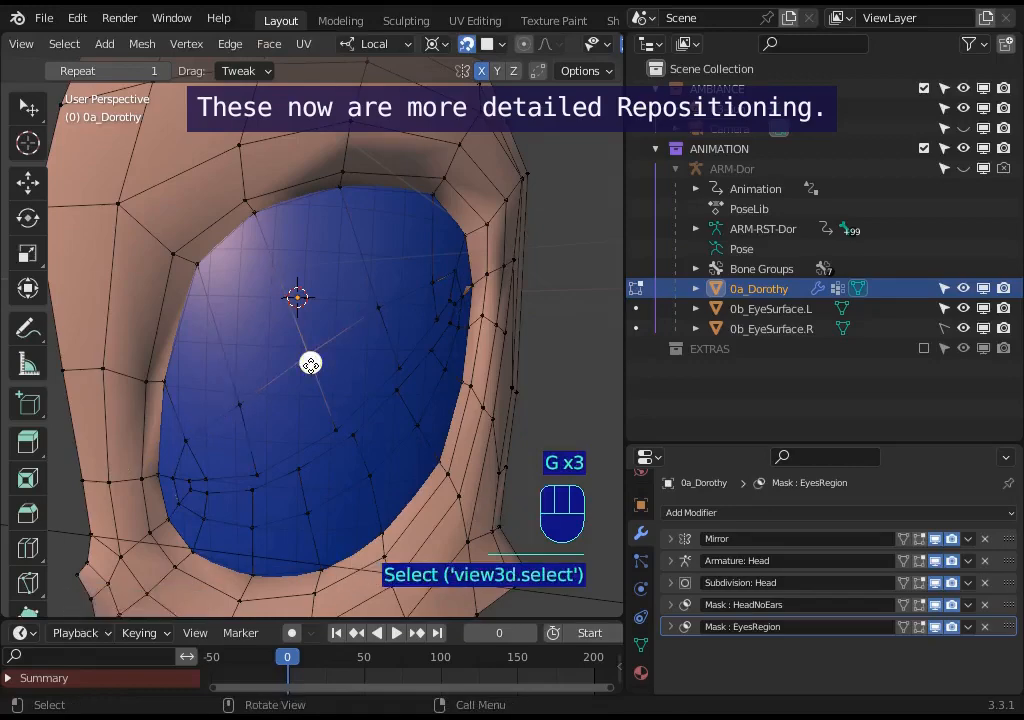
key("g")
left_click(319, 381)
key("alt+a")
Smooth the middle loop's four vertices around the inner corner, snap them back onto the eye surface, and deselect them
left_click(176, 469)
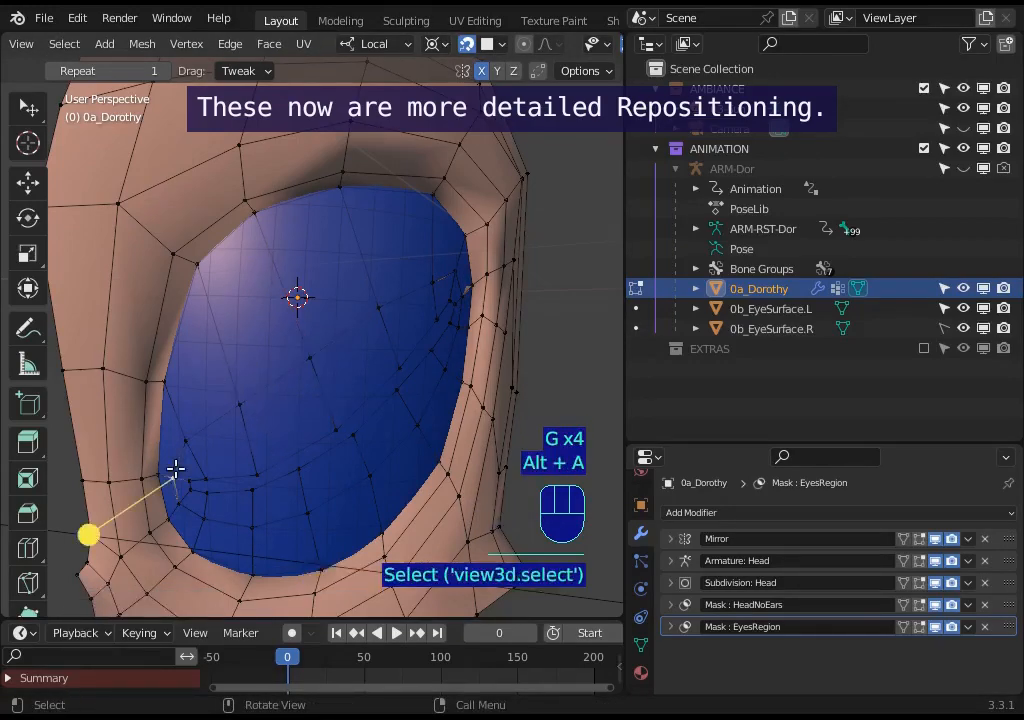
left_click(187, 455, "shift")
left_click(182, 503, "shift")
left_click(204, 525, "shift")
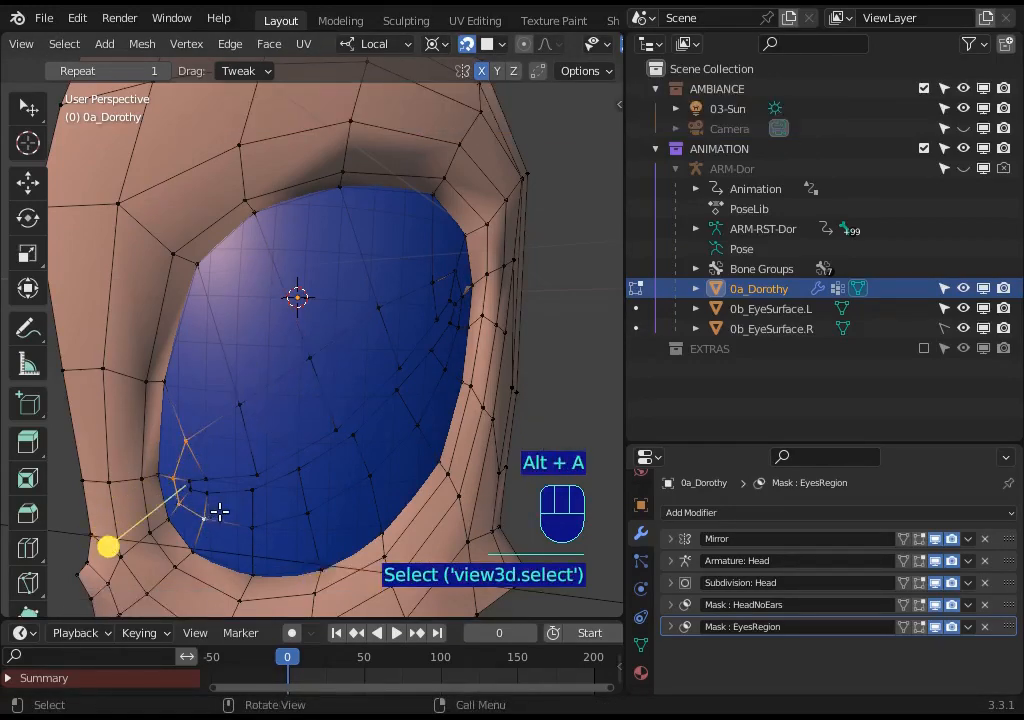
left_click_drag(112, 542, 141, 530)
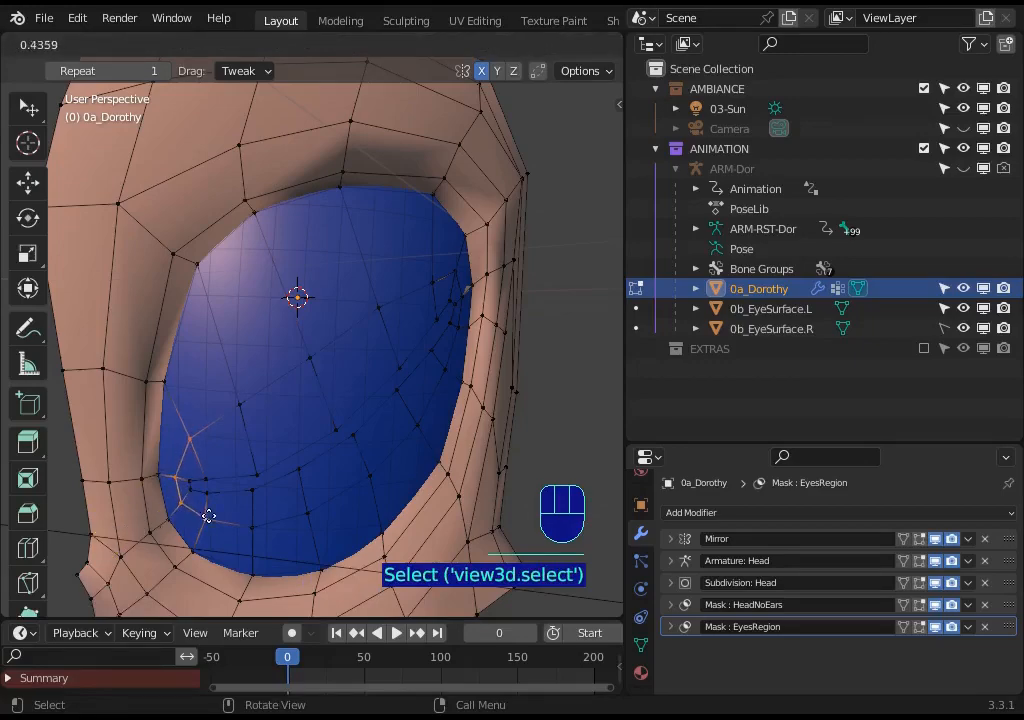
left_click_drag(209, 514, 222, 485)
key("g")
left_click(229, 485)
key("alt+a")
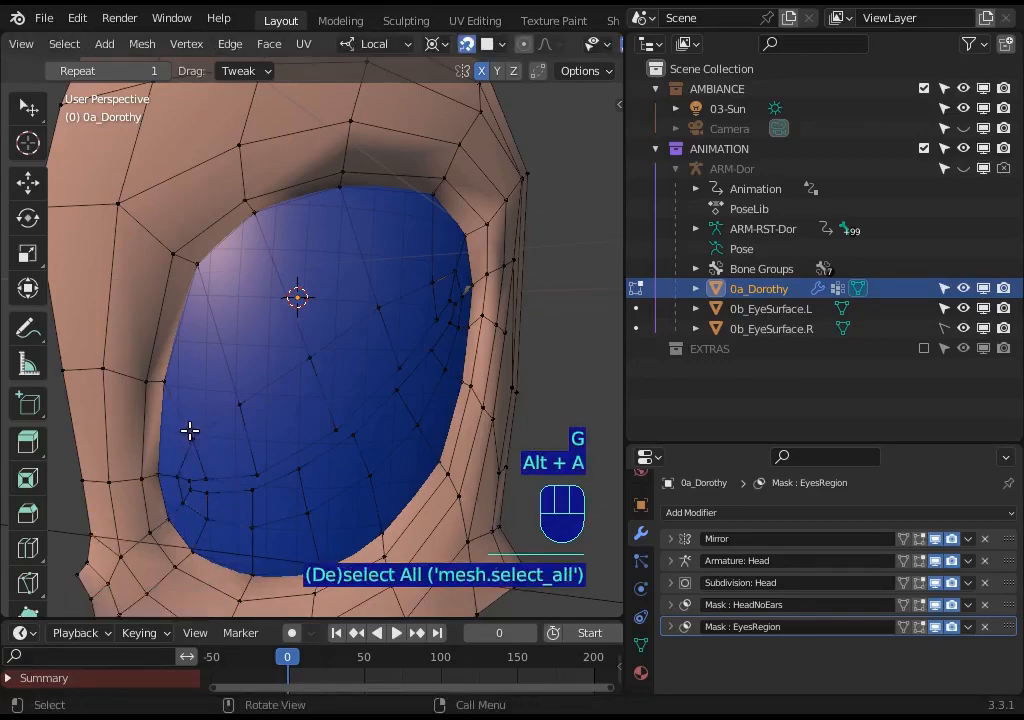
Nudge the middle loop's upper and lower vertices beside the inner corner along the eye surface
left_click(197, 445)
key("g")
left_click(210, 512)
left_click(206, 505)
key("g")
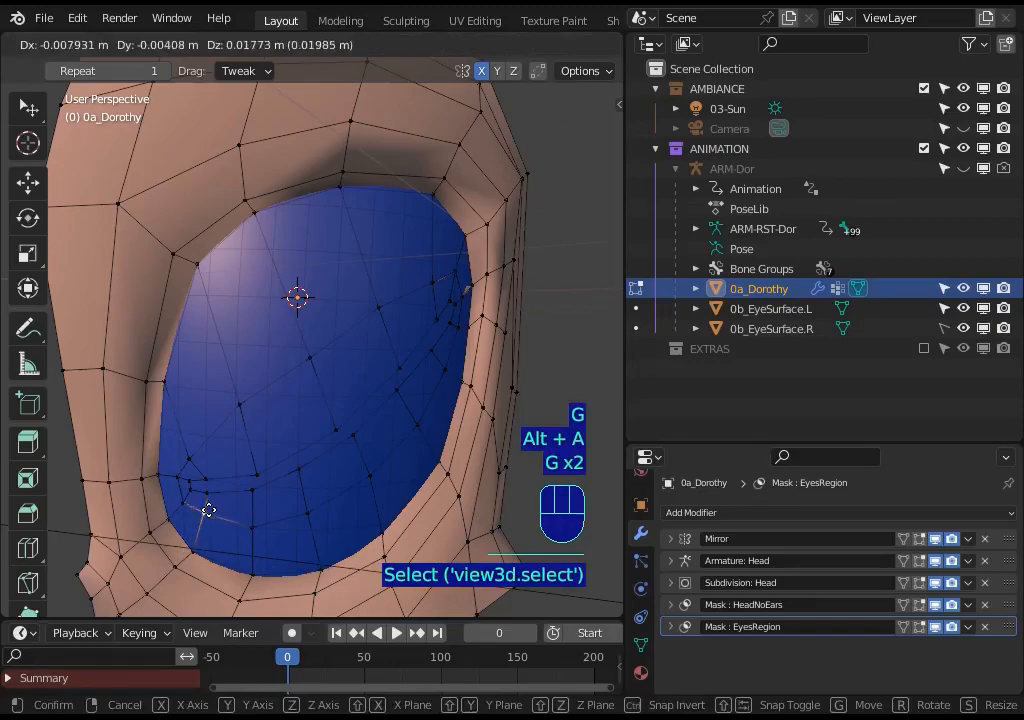
left_click(207, 509)
key("g")
left_click(207, 508)
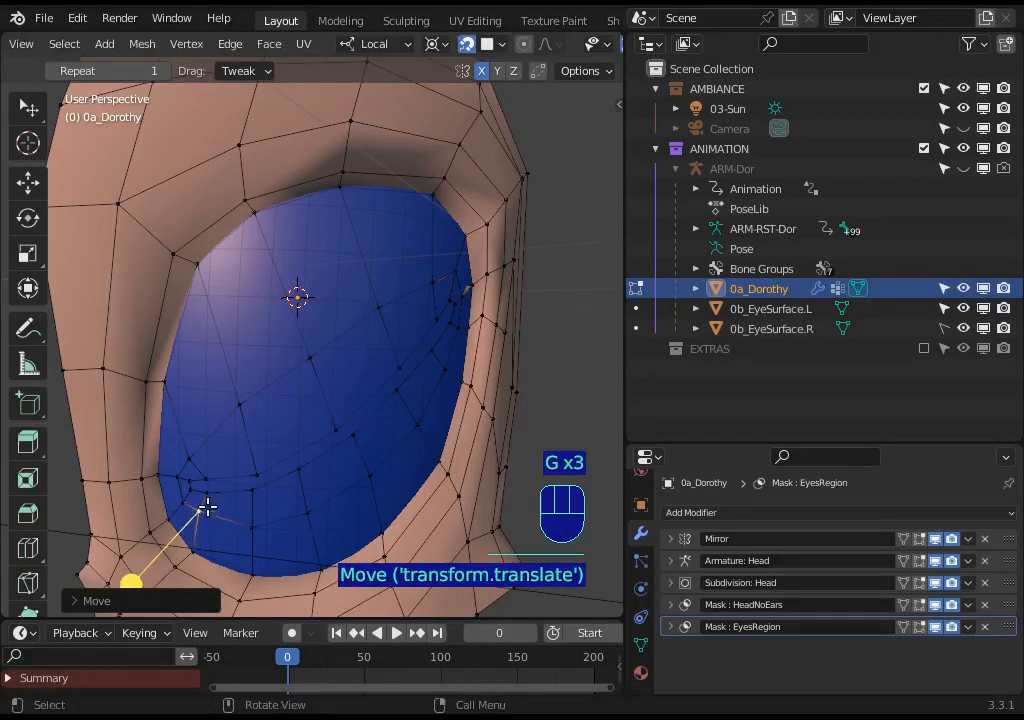
Reposition the middle loop's vertices around the outer corner along the eye surface and clear the selection
left_click(457, 266)
key("g")
left_click(459, 293)
left_click(458, 327, "shift")
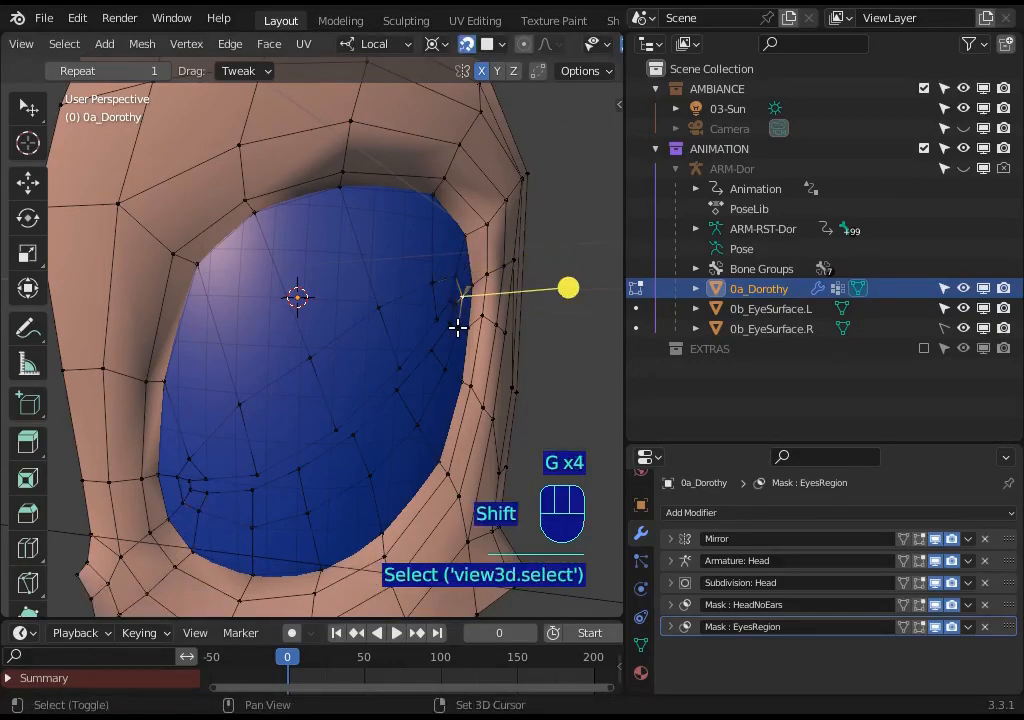
key("g")
left_click(432, 283)
left_click(448, 281, "shift")
key("g")
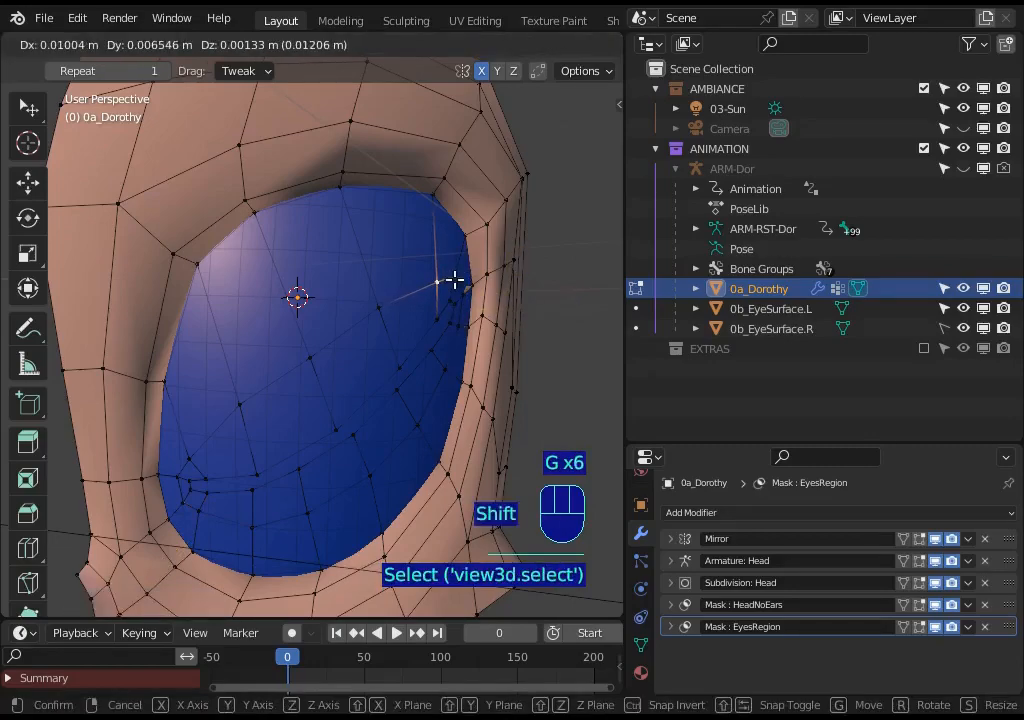
left_click(455, 281)
key("alt+a")
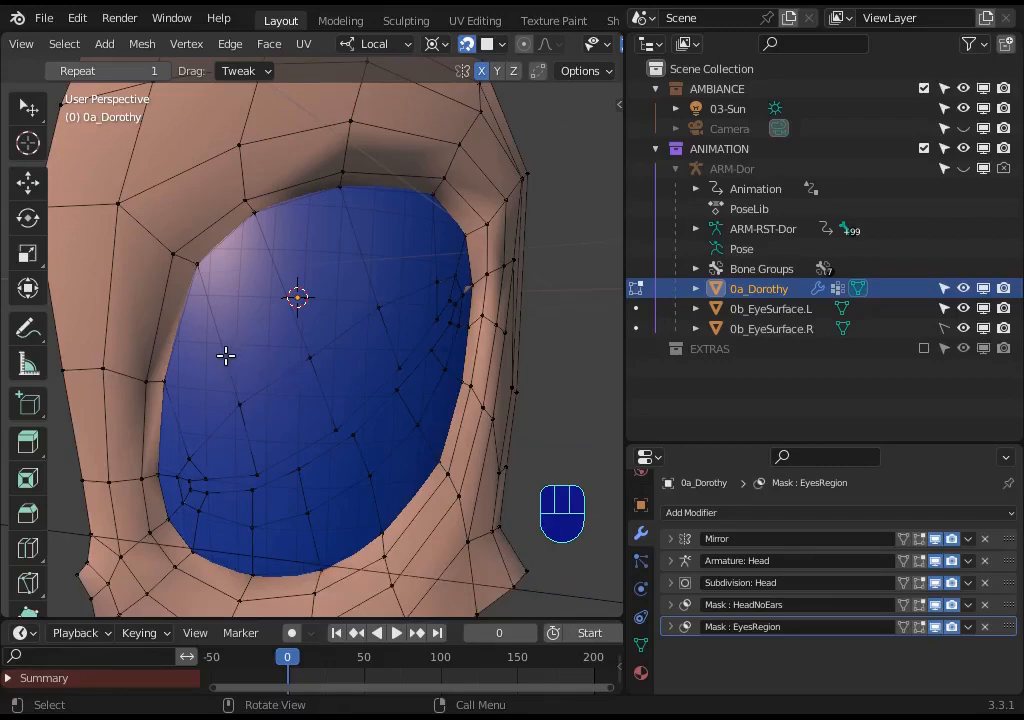
Add a loop cut between the eye contour and the middle loop, slide it slightly towards the contour, smooth it lightly and deselect it
key("ctrl+r")
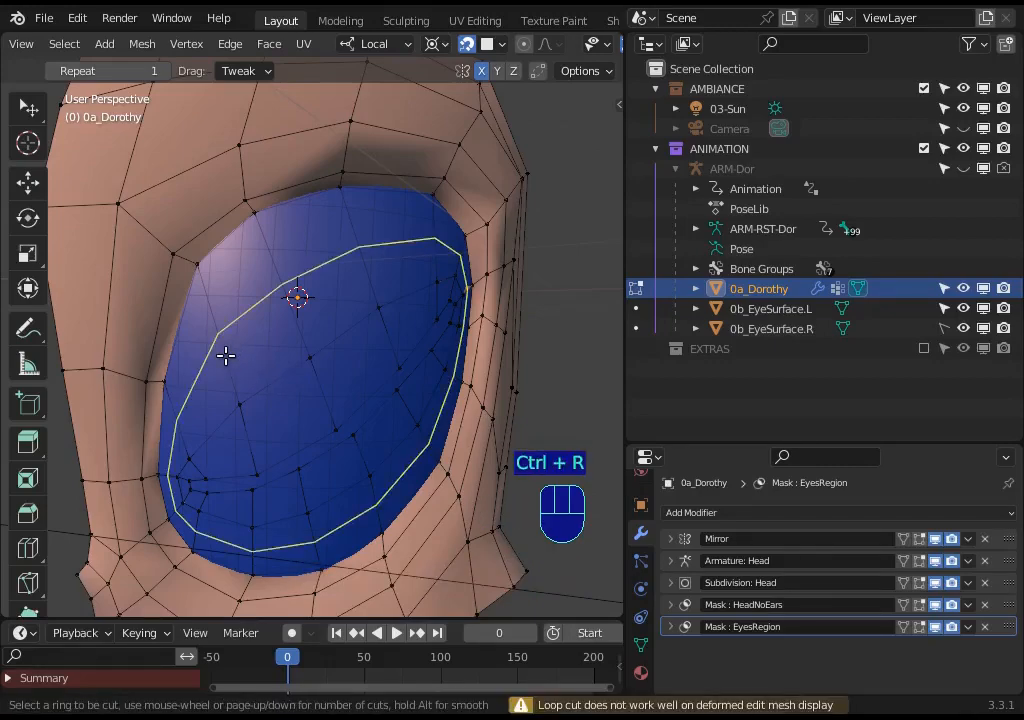
left_click(226, 356)
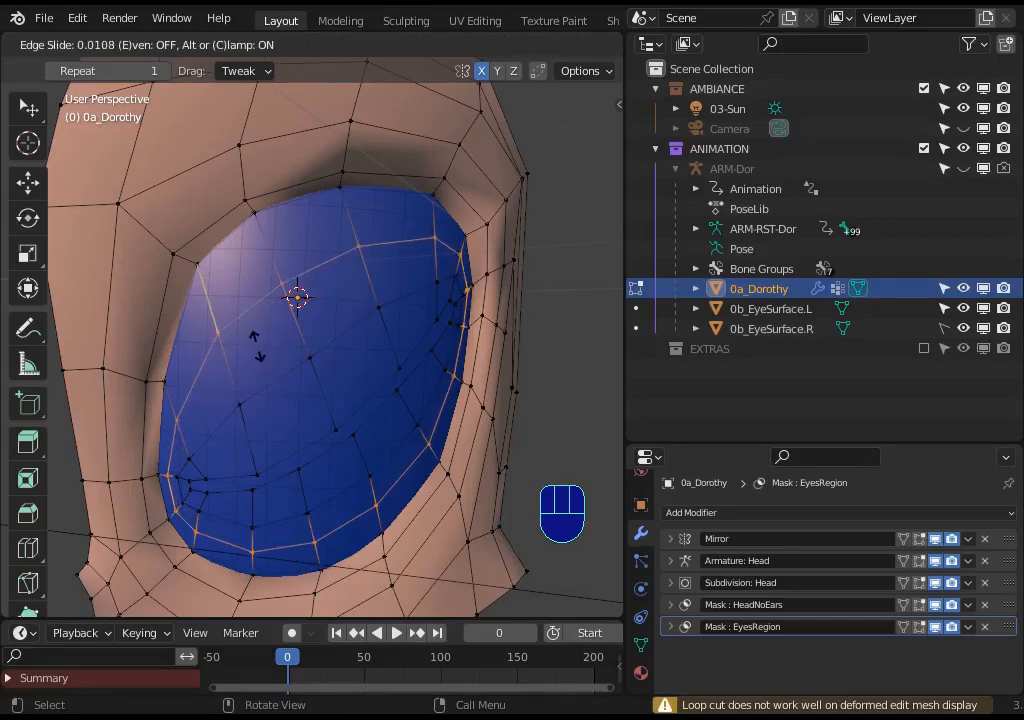
left_click(350, 418)
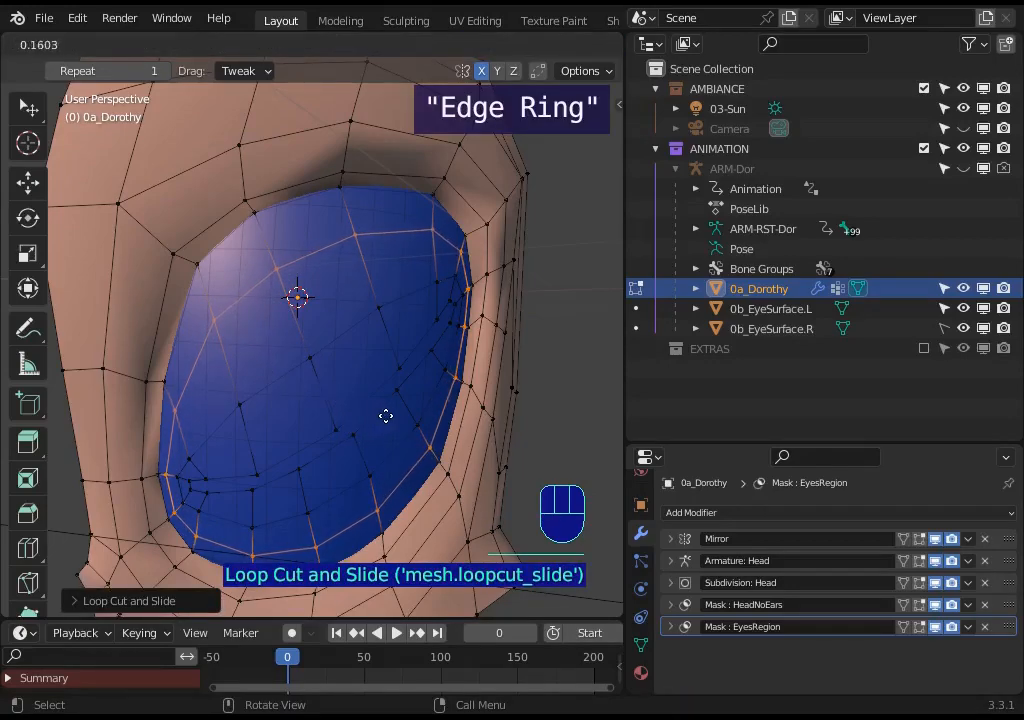
left_click_drag(386, 416, 385, 403)
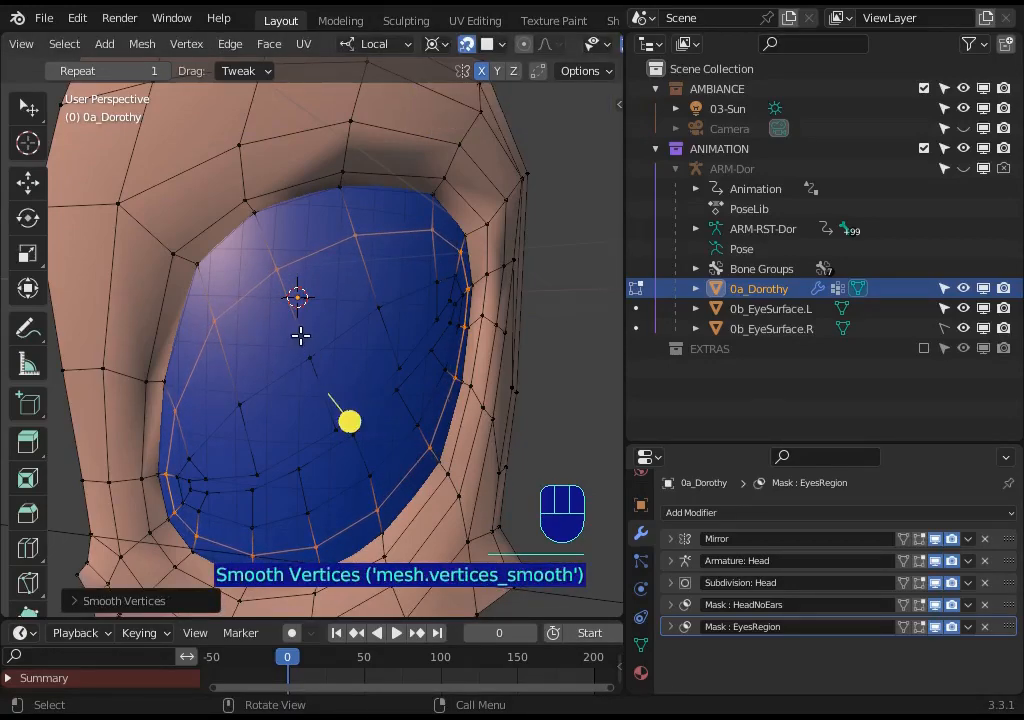
key("alt+a")
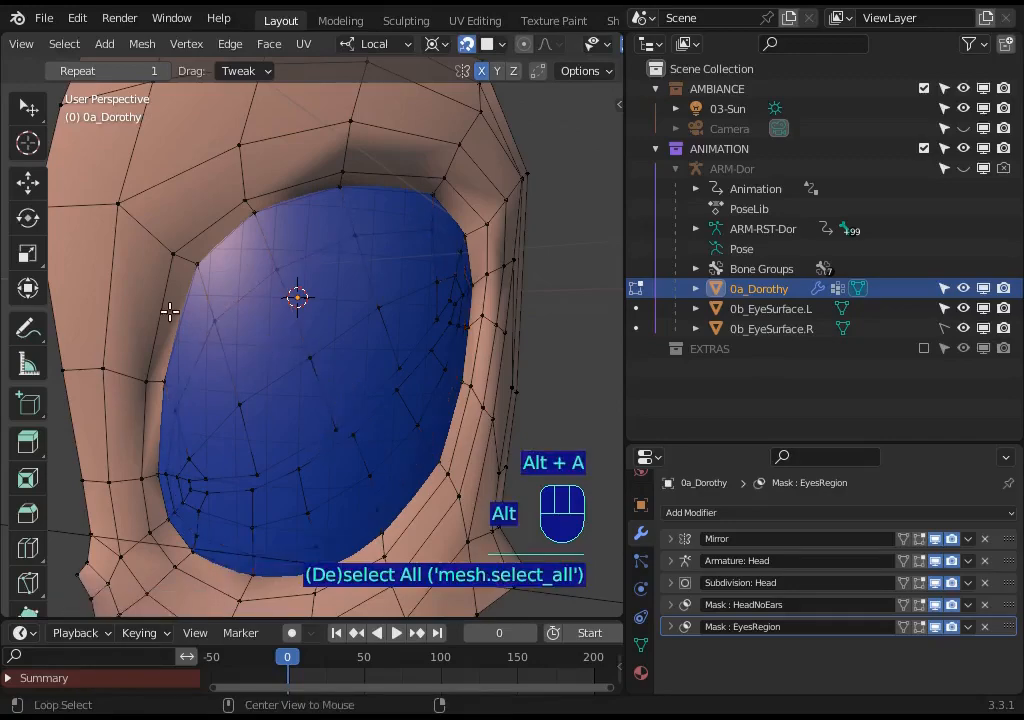
Add another loop cut just inside the eye contour, slide it close to the contour edge and deselect it
key("Escape")
key("ctrl+z")
key("ctrl+r")
key("ctrl+r")
left_click(277, 237)
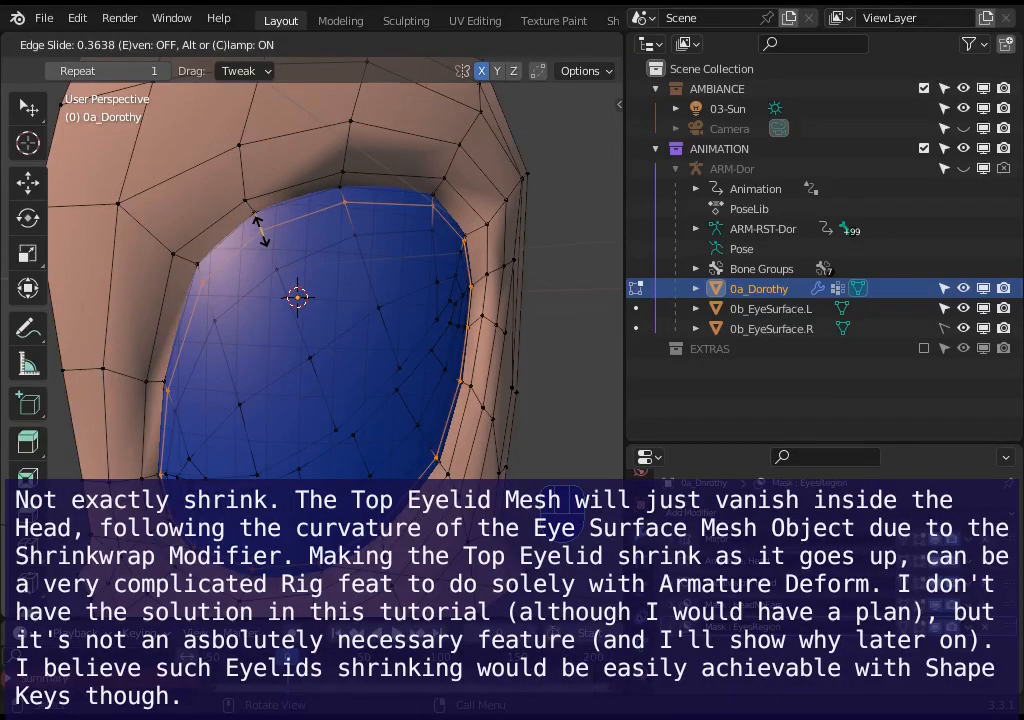
left_click(261, 232)
key("alt+a")
Slide the upper edges of the loop outside the middle loop slightly down towards it and snap them onto the eye surface
key("2")
left_click(386, 235)
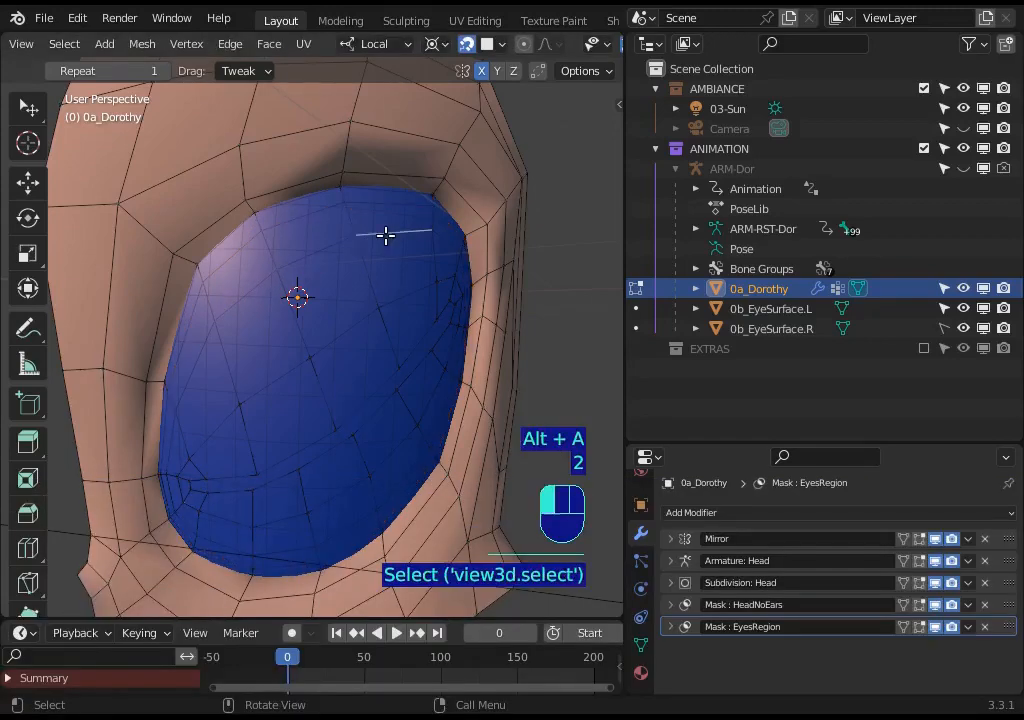
left_click(316, 253, "shift")
key("shift+v")
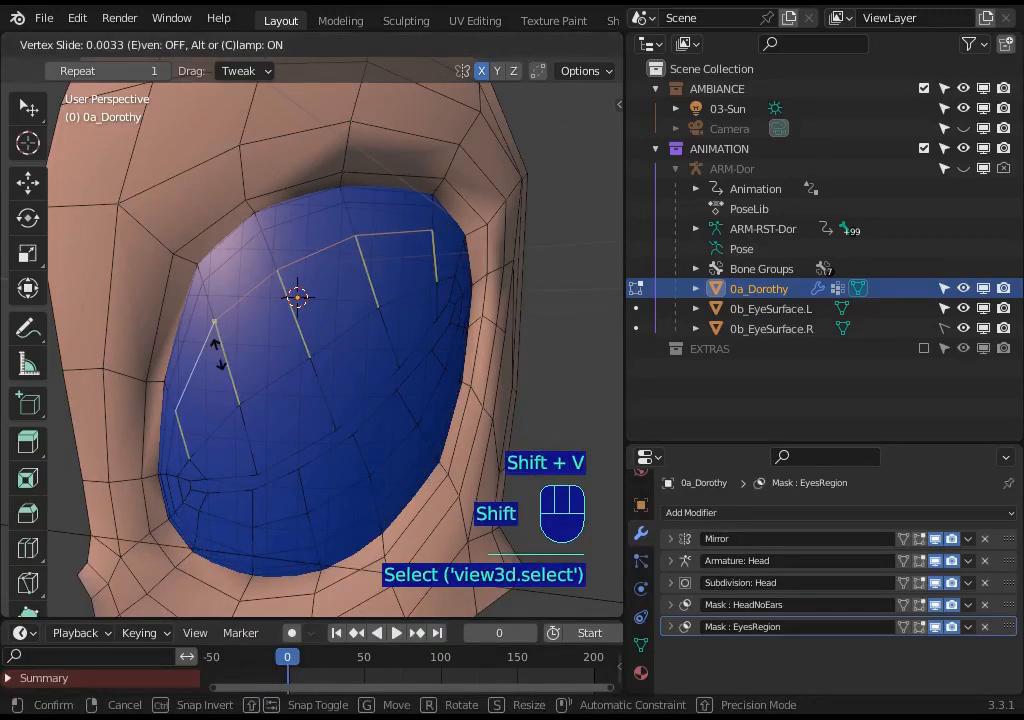
left_click(230, 368)
key("g")
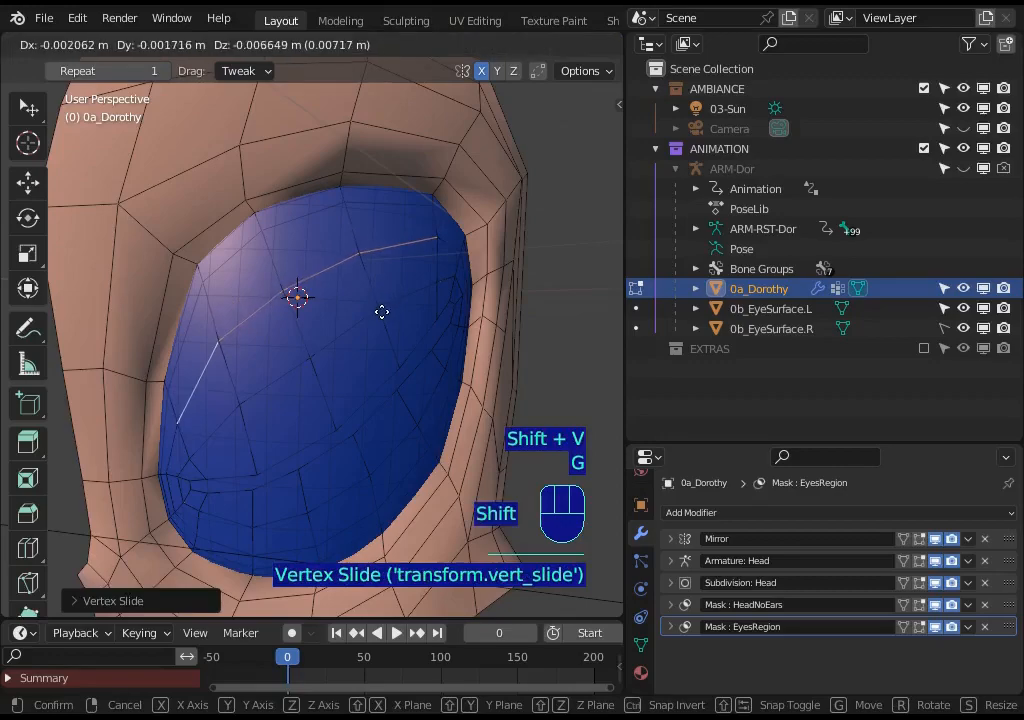
left_click(384, 309)
Fine-tune the two upper vertices beside the outer corner on the loop outside the middle loop, keeping them on the eye surface
key("1")
left_click(461, 249, "shift")
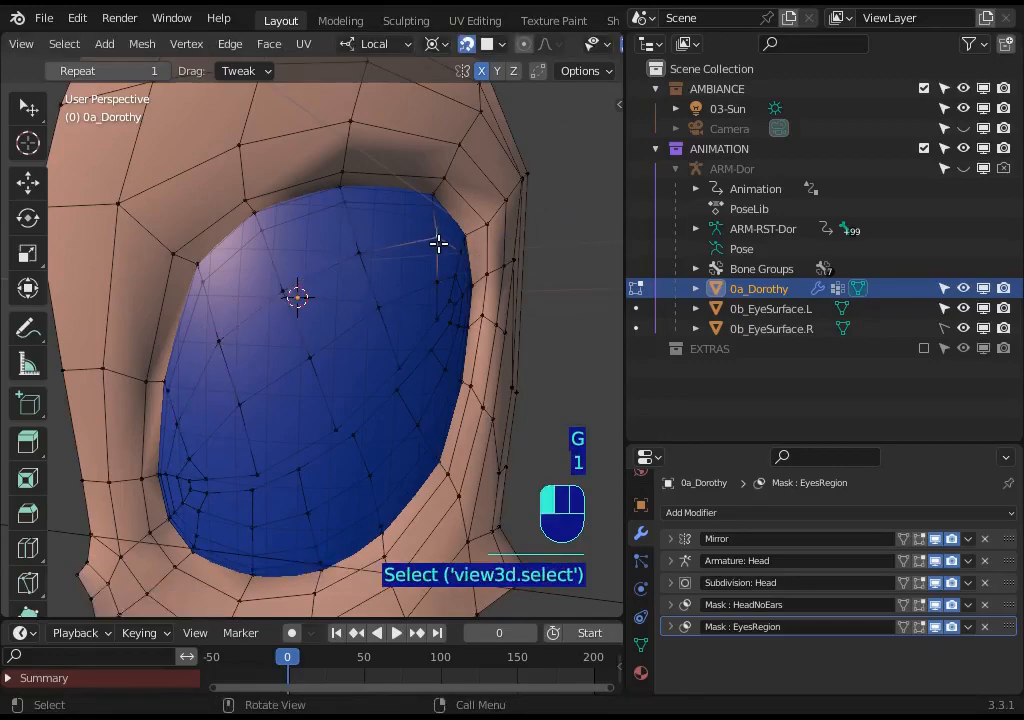
key("g")
left_click(439, 251)
left_click(459, 250)
key("g")
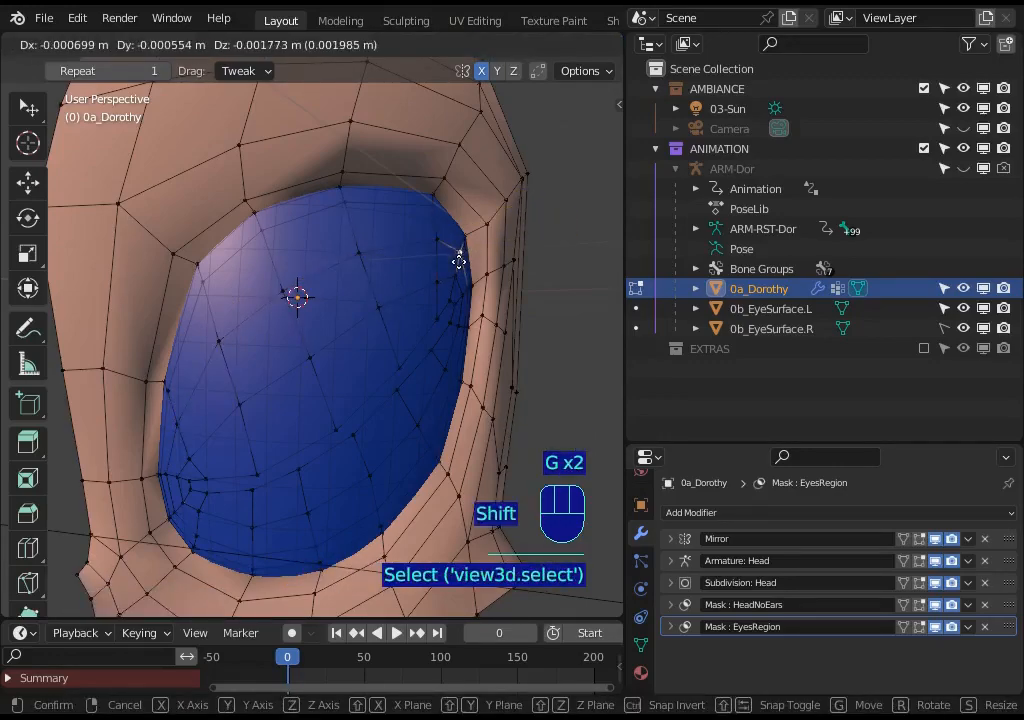
left_click(439, 243)
left_click(435, 242, "shift")
key("g")
left_click(436, 241)
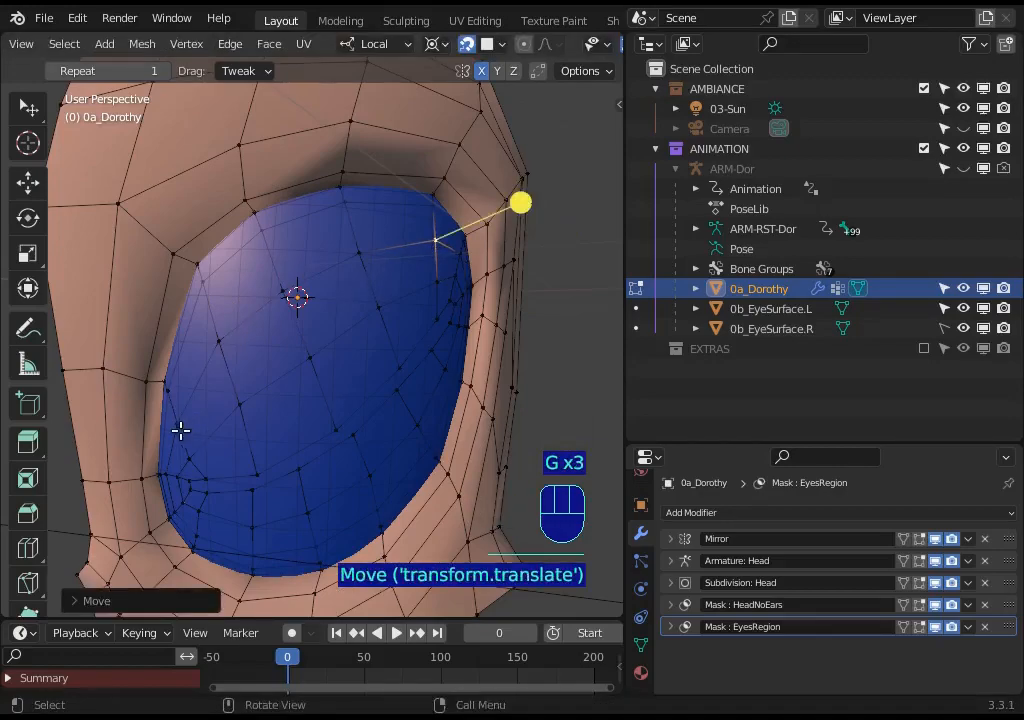
Move the same loop's two vertices at the inner corner slightly along the eye surface
left_click(167, 459)
key("g")
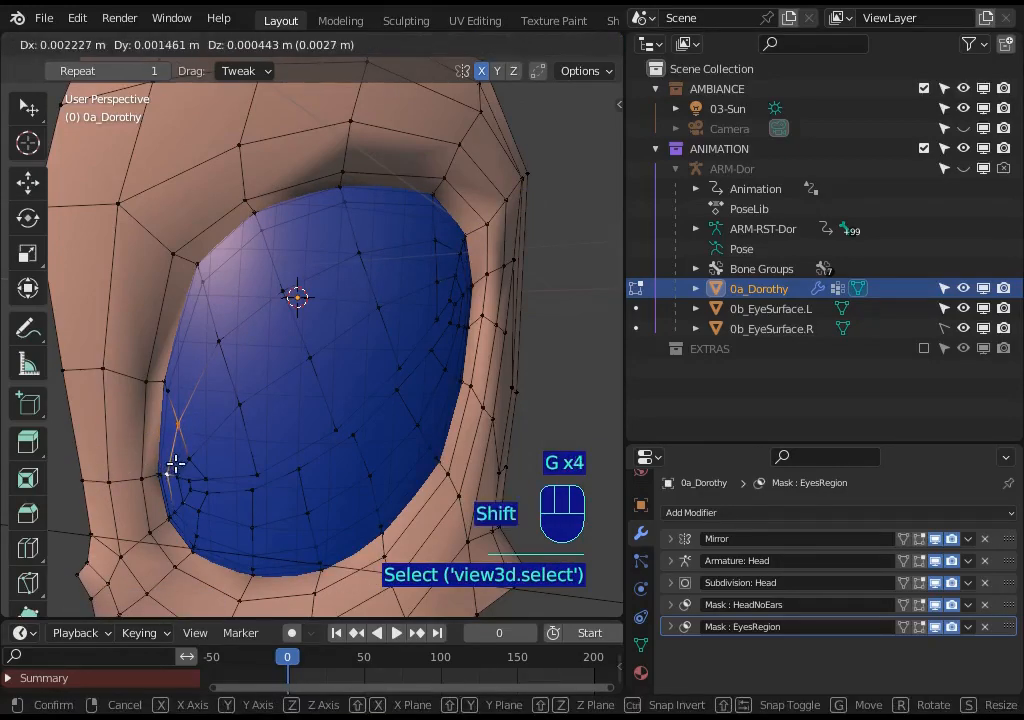
left_click(175, 464)
Adjust the middle loop's two lower vertices nearest the inner corner individually along the eye surface
left_click(253, 527)
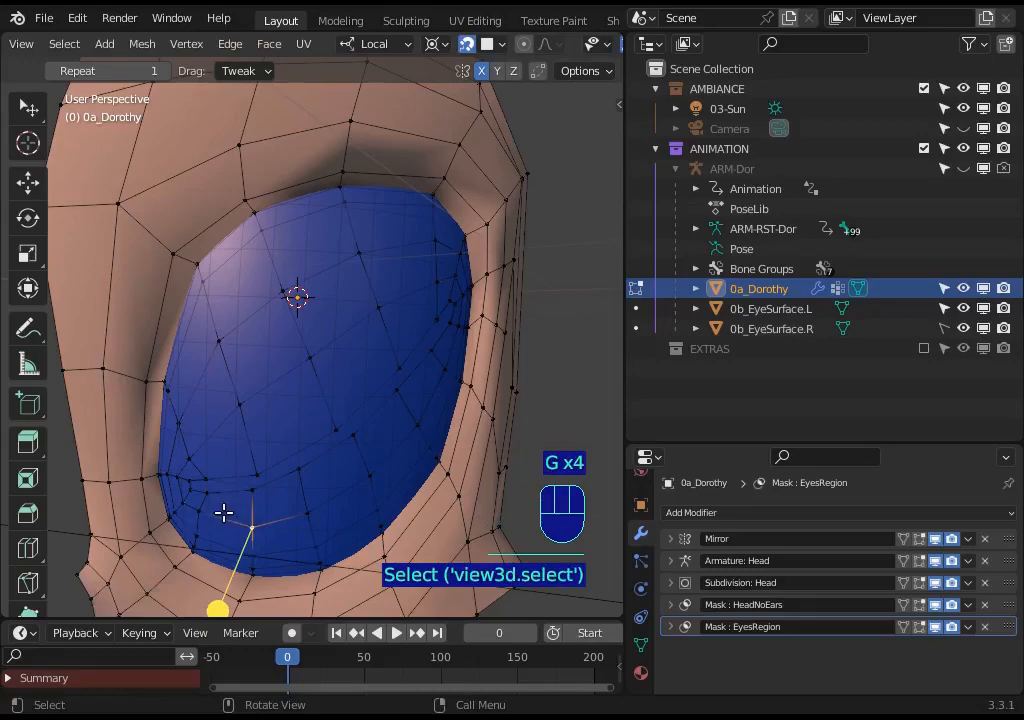
left_click(199, 512)
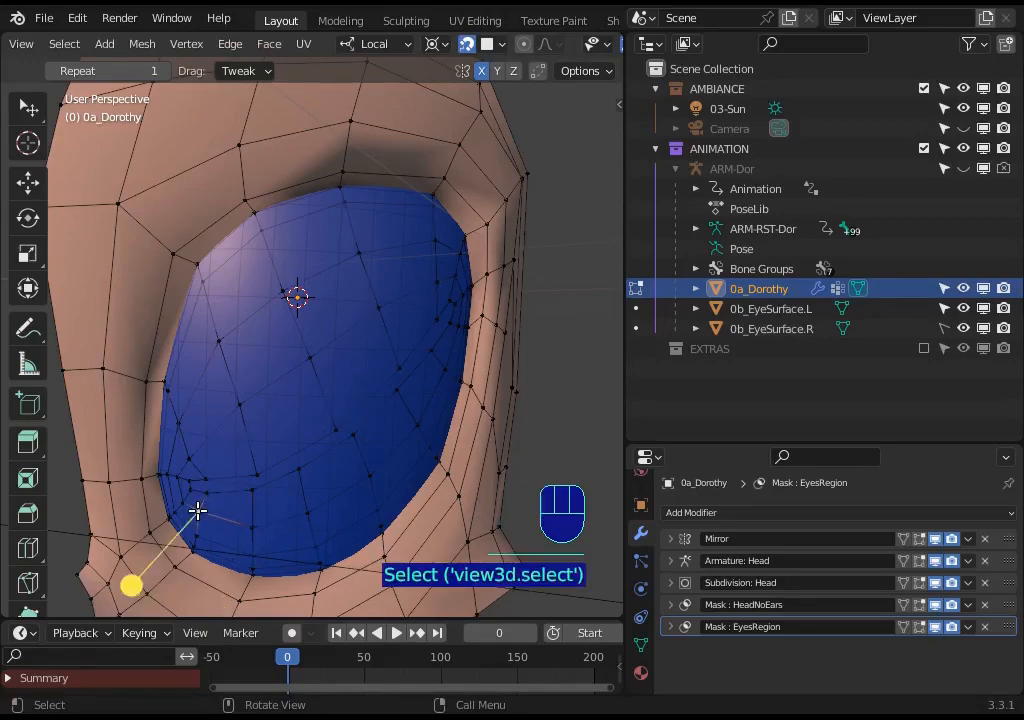
key("g")
left_click(241, 515)
left_click(254, 517)
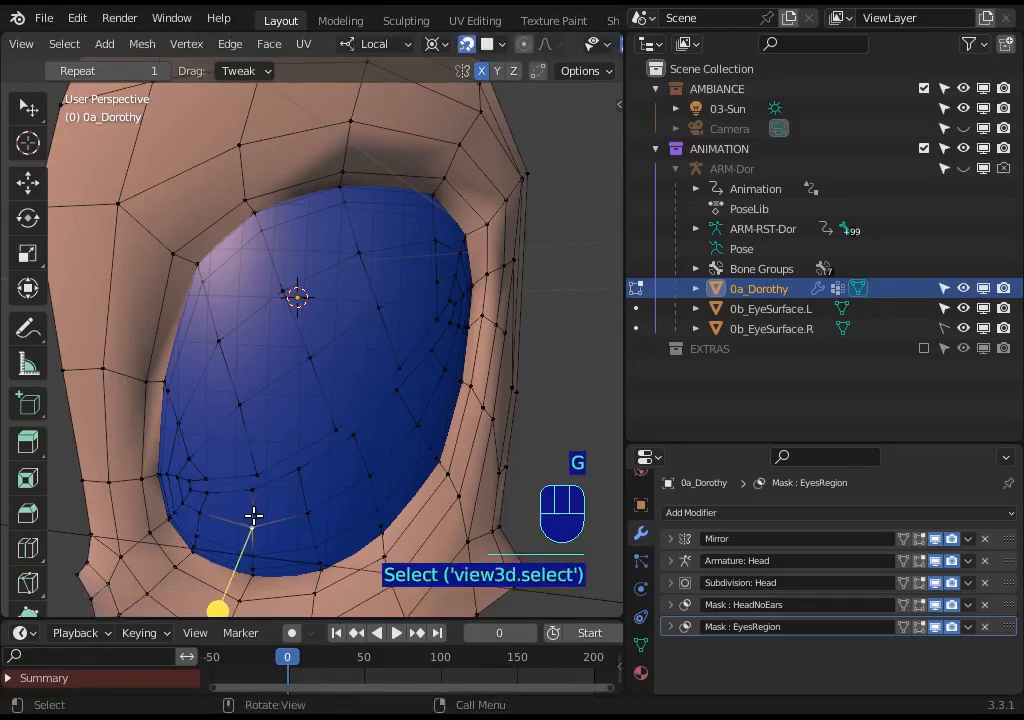
key("g")
left_click(256, 505)
Adjust the lower eyelid vertices towards the outer corner on the middle loop and the loop below it, and clear the selection
left_click(369, 482)
key("g")
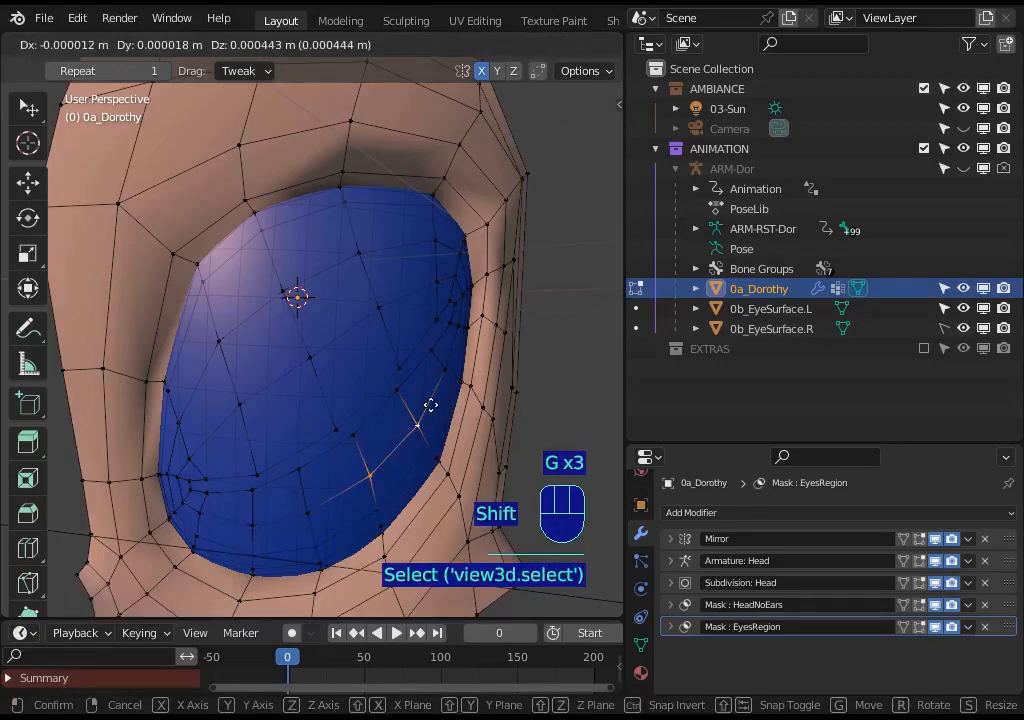
left_click(395, 471)
left_click(378, 500)
key("g")
left_click(392, 486)
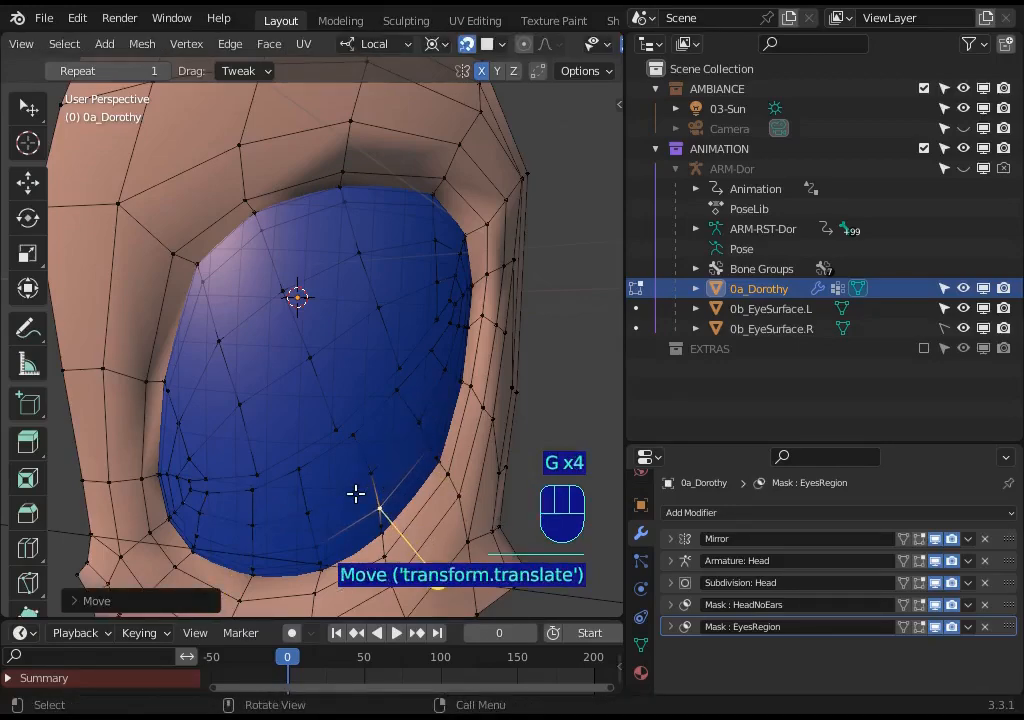
key("alt+a")
Hide 0b_EyeSurface.L and inspect the subdivided, nearly closed eyelids in Object Mode
scroll(386, 432, "down", 2)
key("ctrl+Tab")
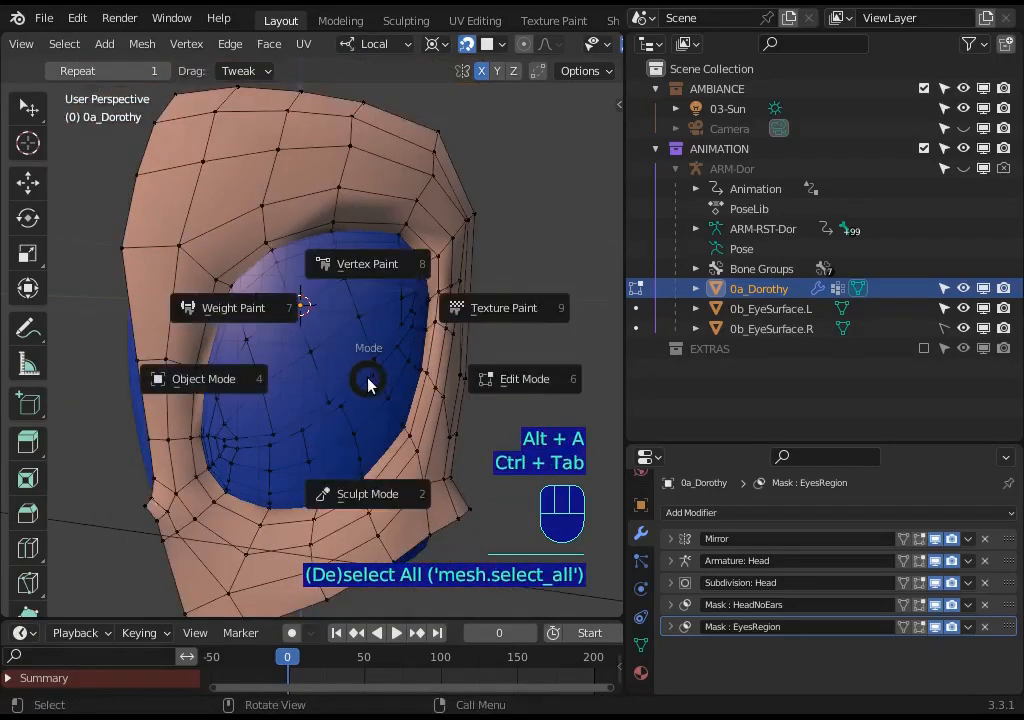
left_click(203, 378)
left_click(349, 322)
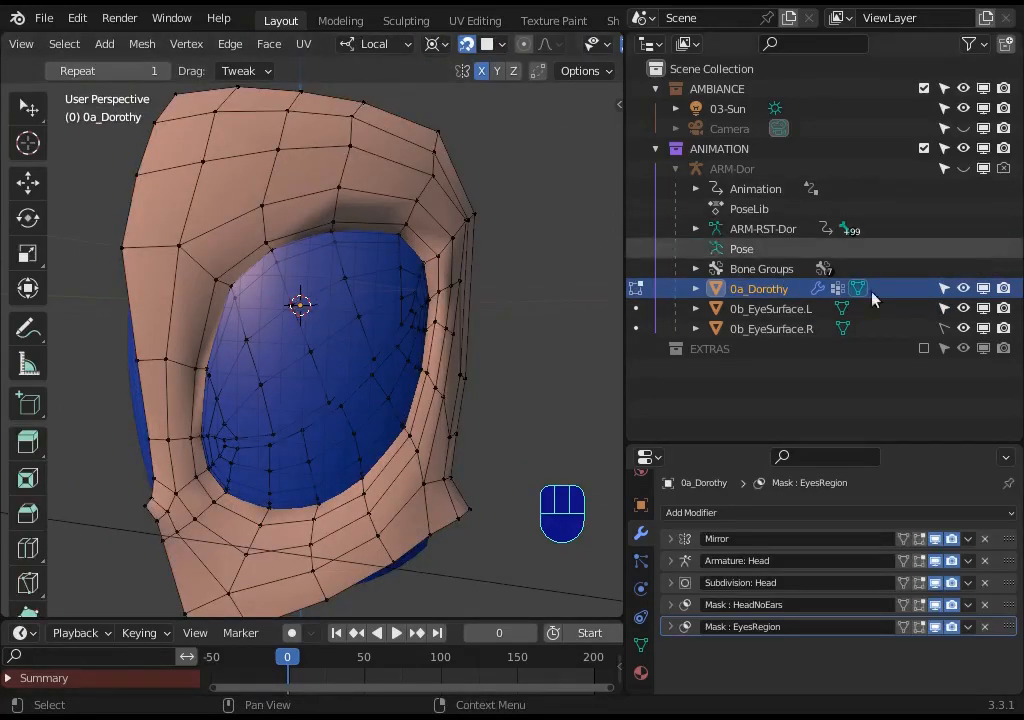
left_click(963, 308)
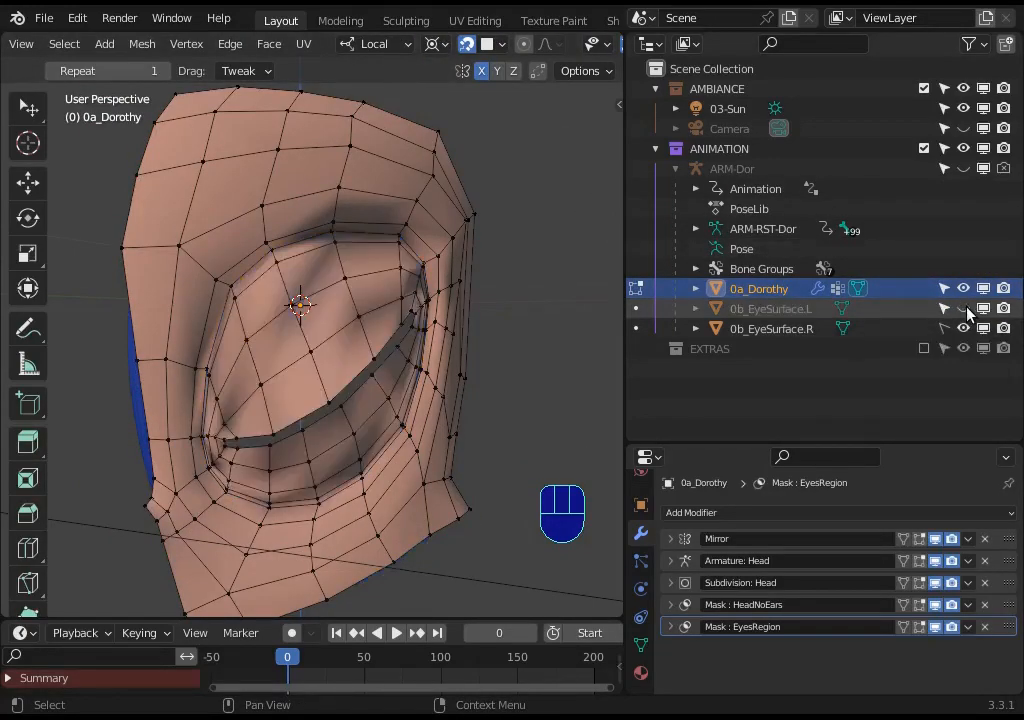
middle_click_drag(430, 300, 383, 313)
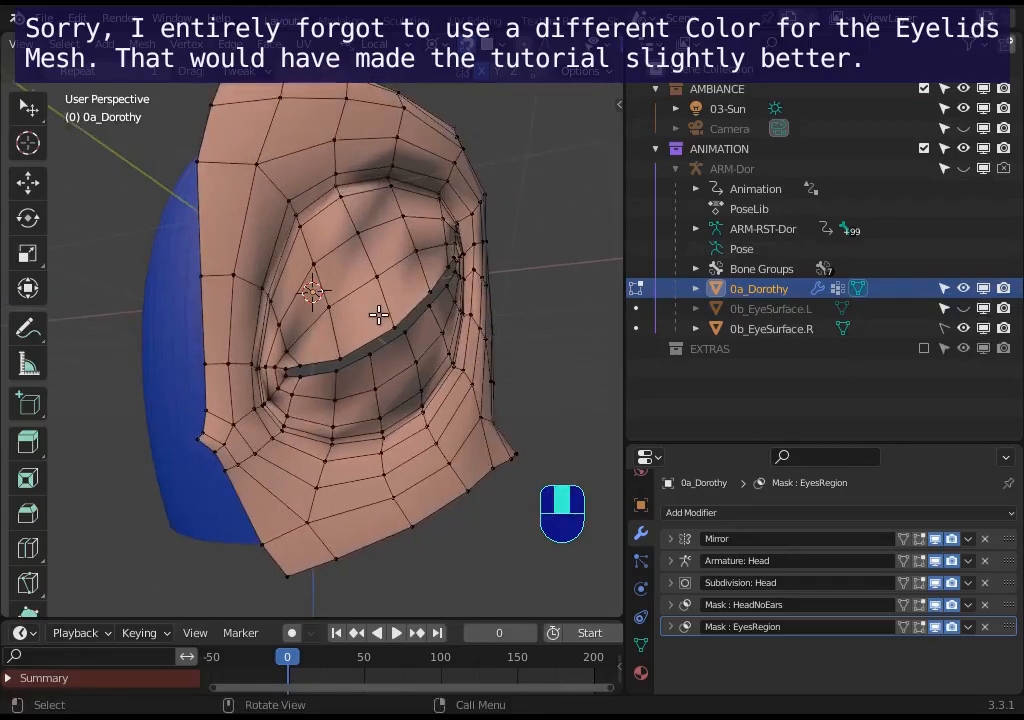
key("a")
key("Tab")
key("Tab")
scroll(347, 384, "up", 3)
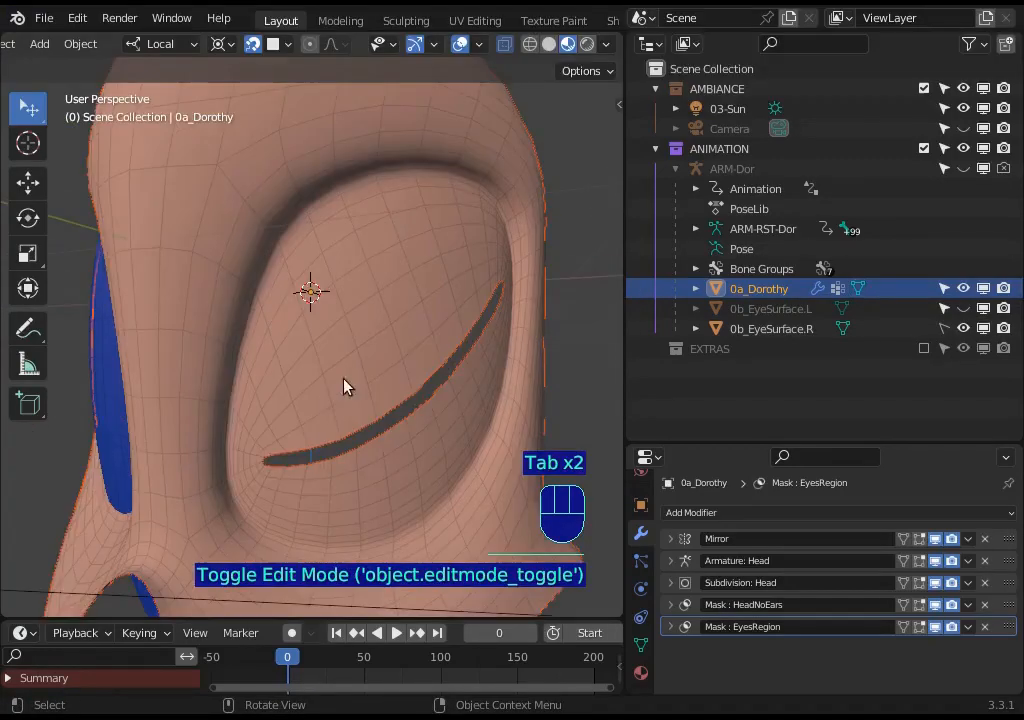
Return to mesh editing, circle-select the eyelid vertices around the inner corner, and show 0b_EyeSurface.L again
key("Tab")
key("alt+a")
key("c")
right_click(280, 460)
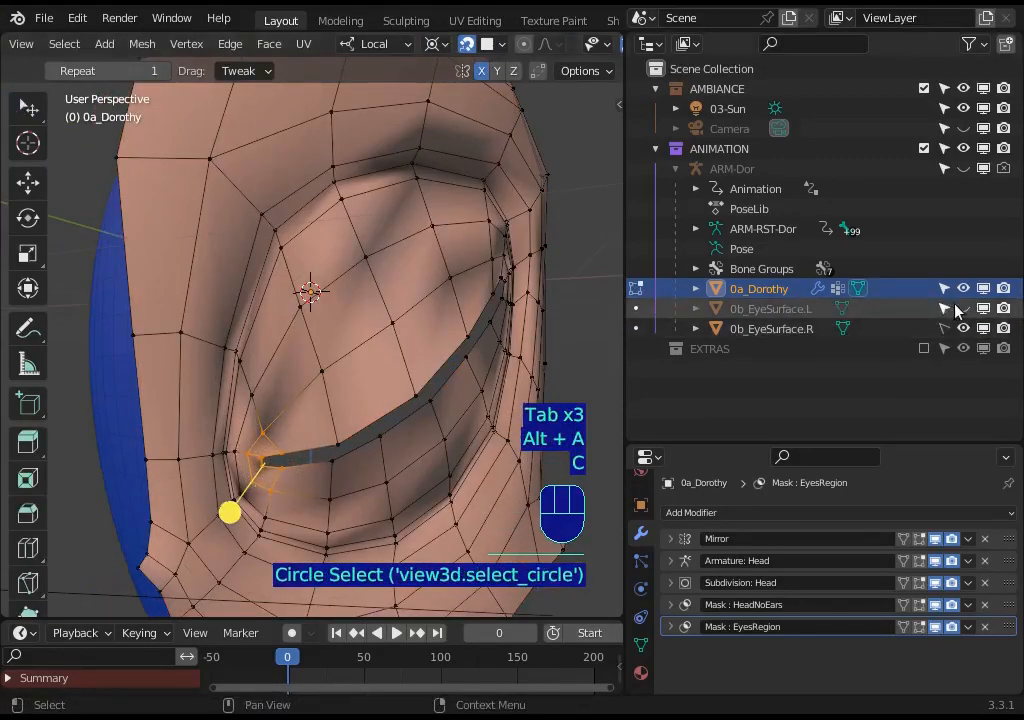
left_click(963, 308)
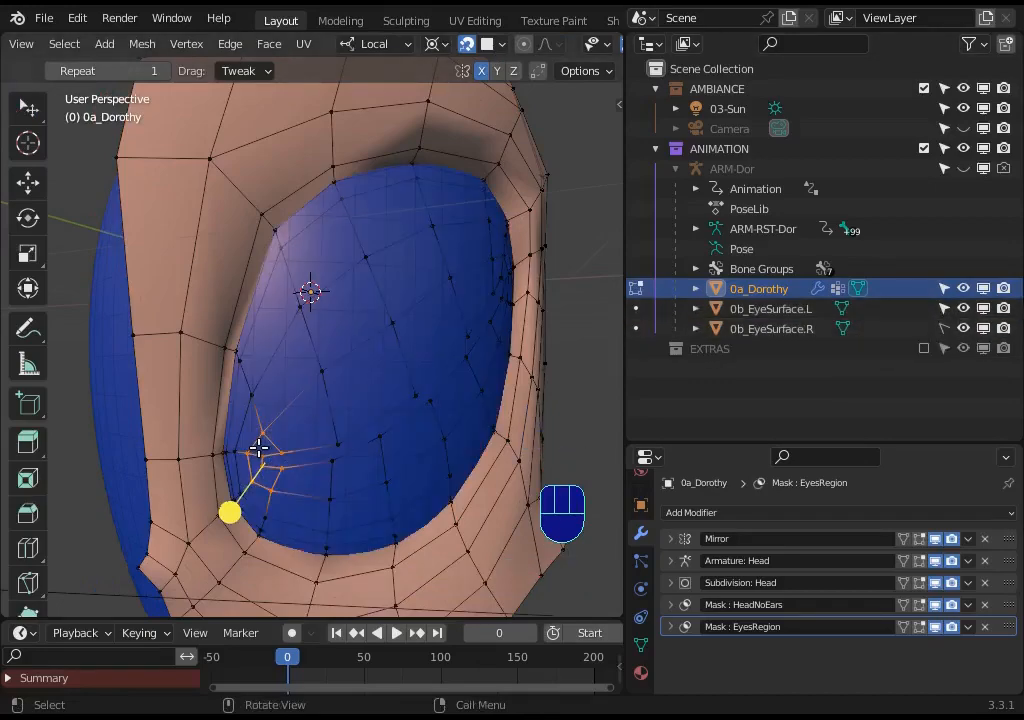
Reselect the eyelid edge and middle loop vertices around the inner corner and move them together slightly closer to that corner
key("alt+a")
key("c")
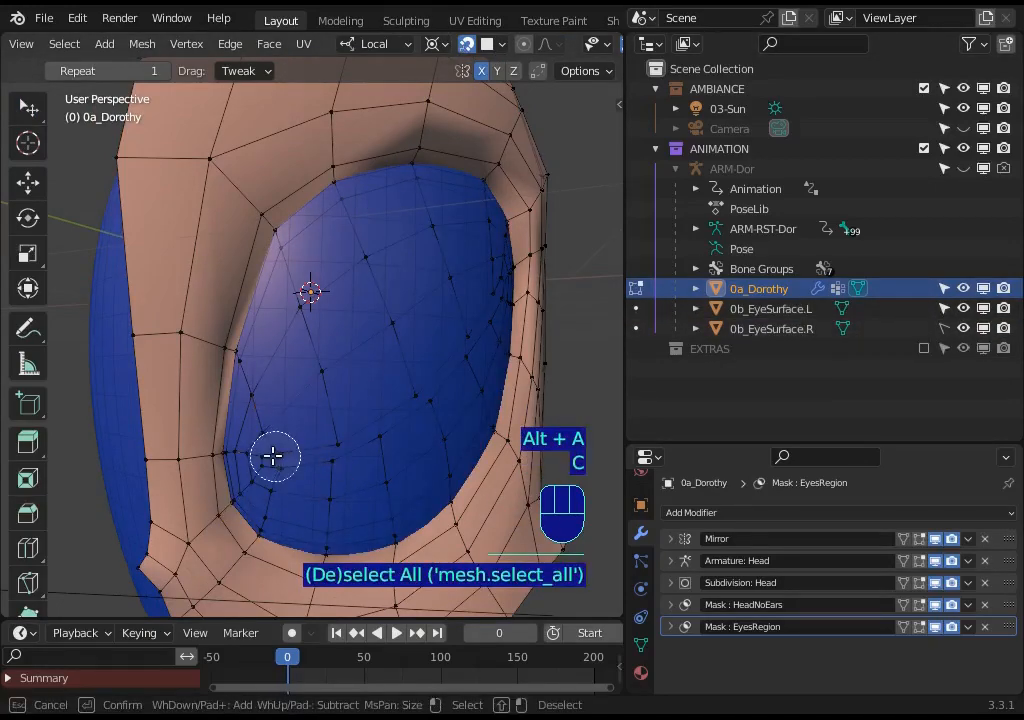
right_click(271, 462)
key("c")
left_click_drag(265, 476, 272, 450)
right_click(273, 449)
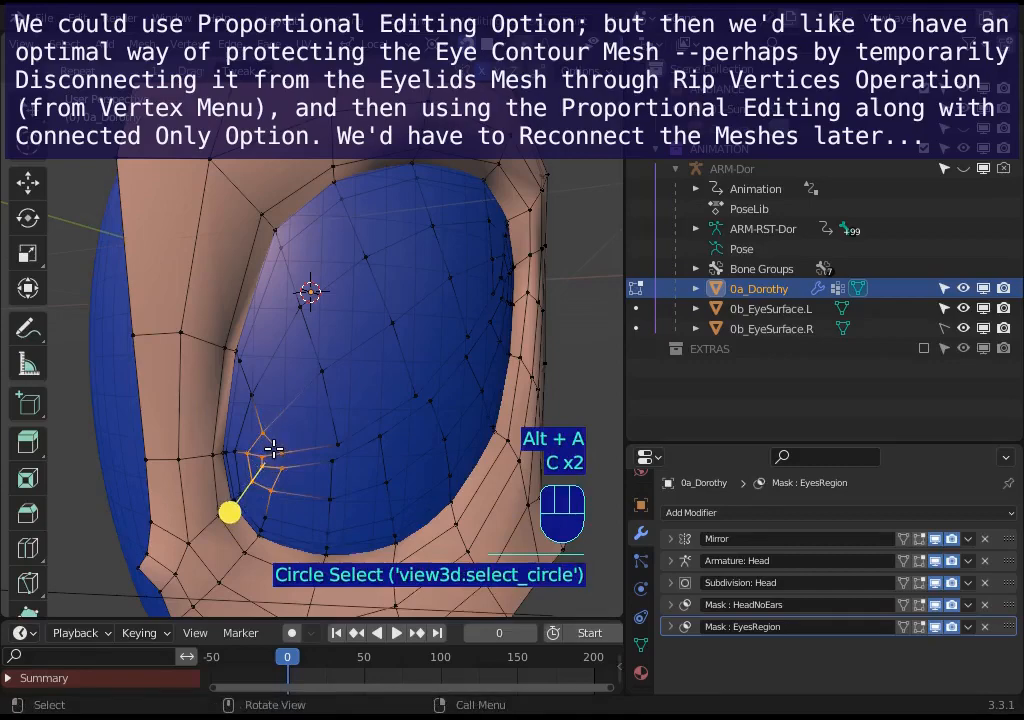
key("g")
left_click(230, 465)
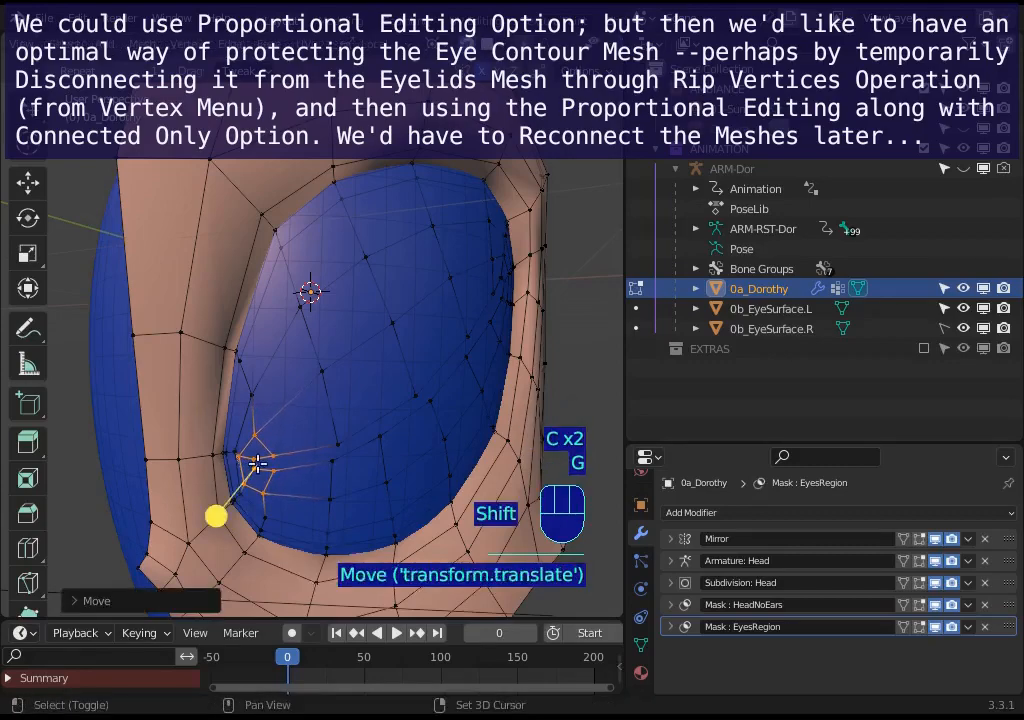
Clear the selection, circle-select the upper and lower lid vertices beside the inner corner, and move them together closer to that corner
key("alt+a")
key("c")
left_click(272, 462)
right_click(279, 462)
scroll(280, 462, "up", 2)
scroll(252, 476, "down", 2)
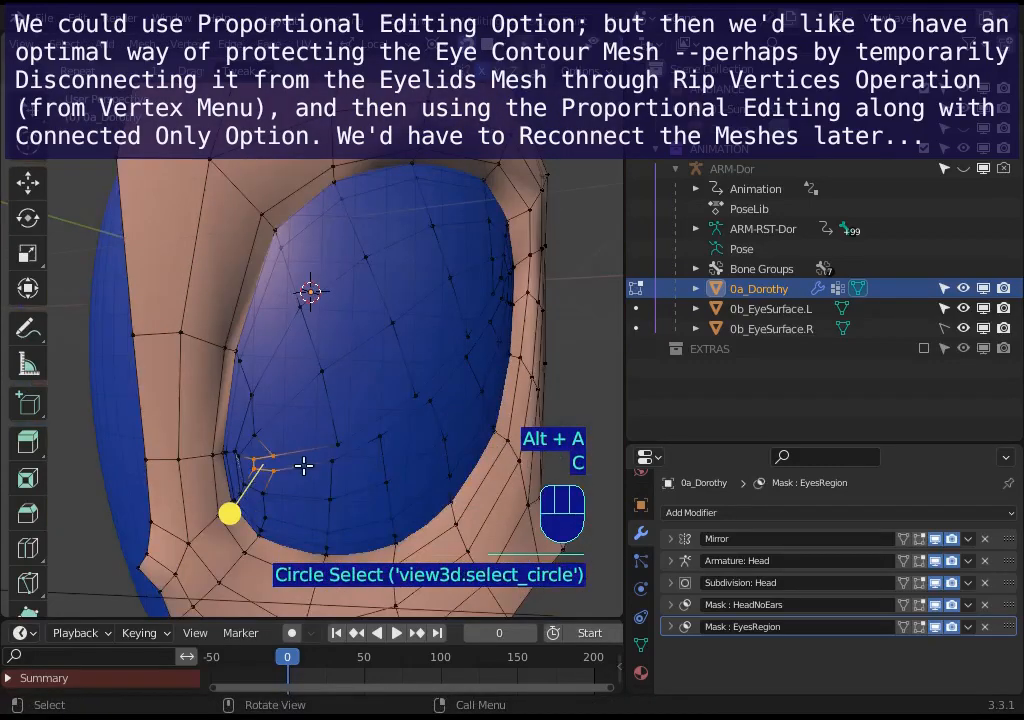
key("g")
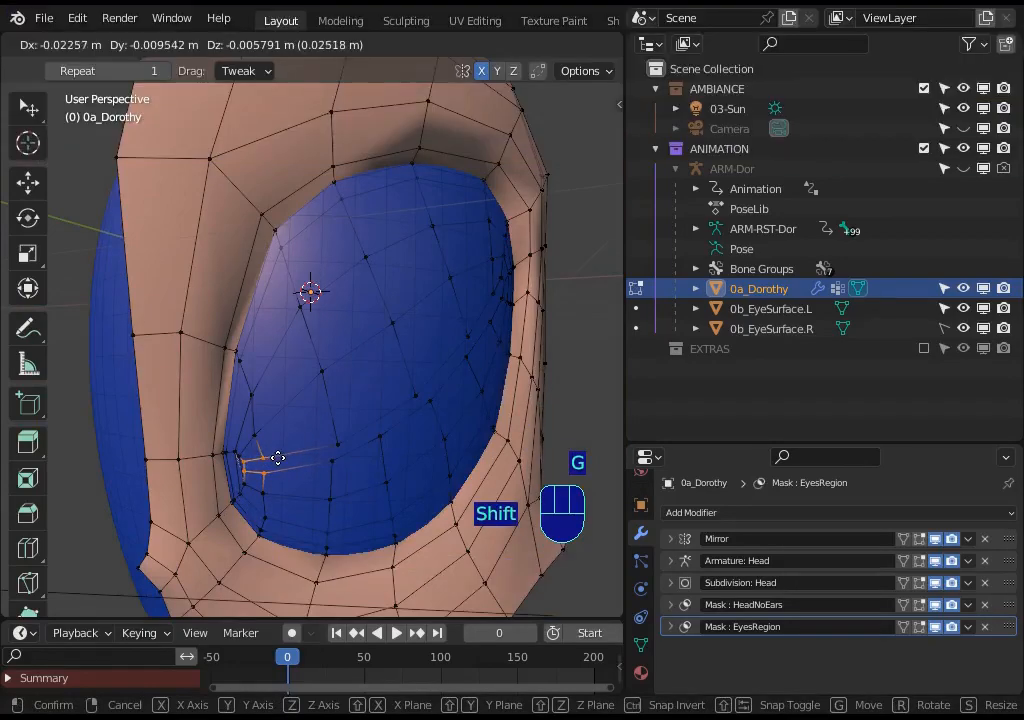
left_click(258, 465)
Move the lower lid edge vertex near the inner corner and the facing upper lid vertex individually closer to that corner
left_click(251, 472)
key("g")
left_click(233, 469)
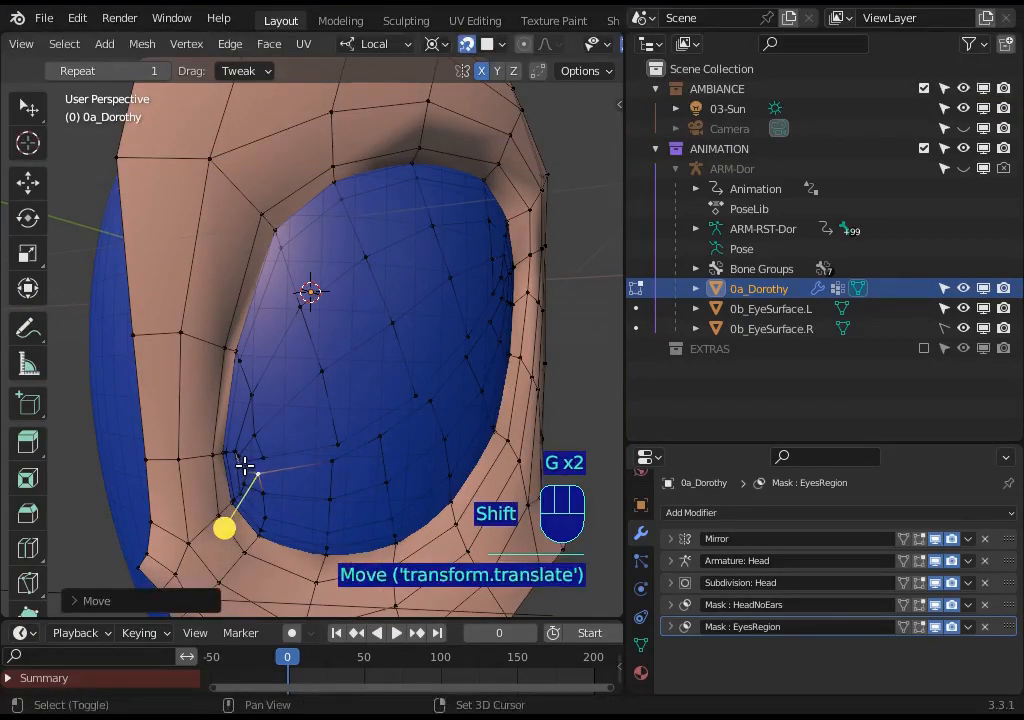
left_click(257, 459)
key("g")
left_click(210, 465)
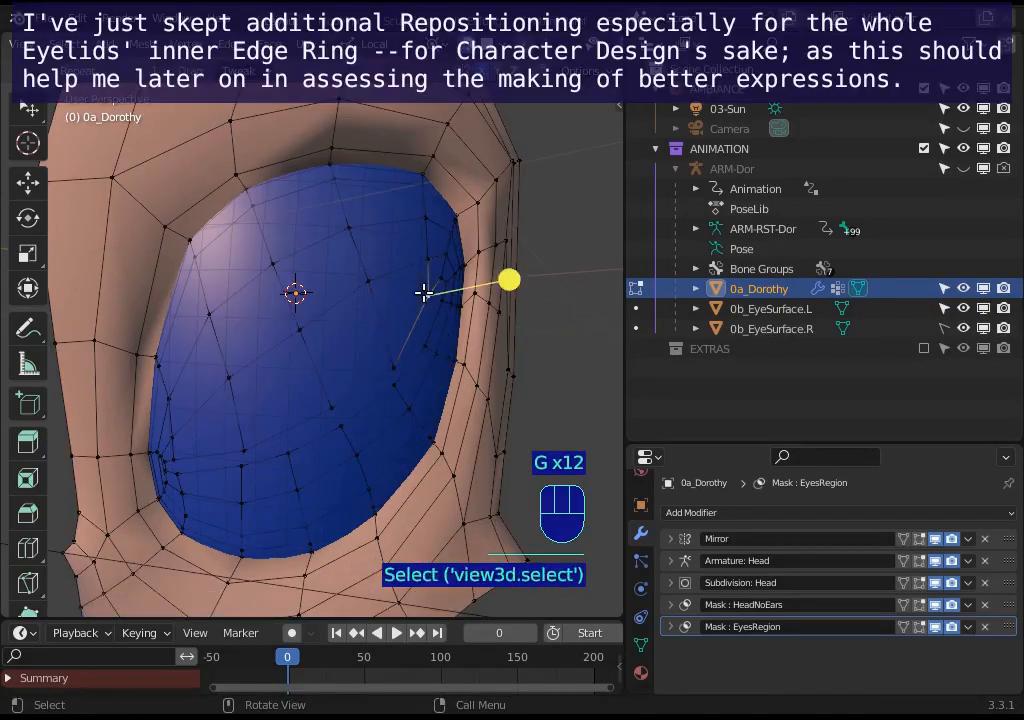
Reposition the upper lid edge vertex near the outer corner and move the neighbouring pair of lower lid vertices closer to that corner
key("g")
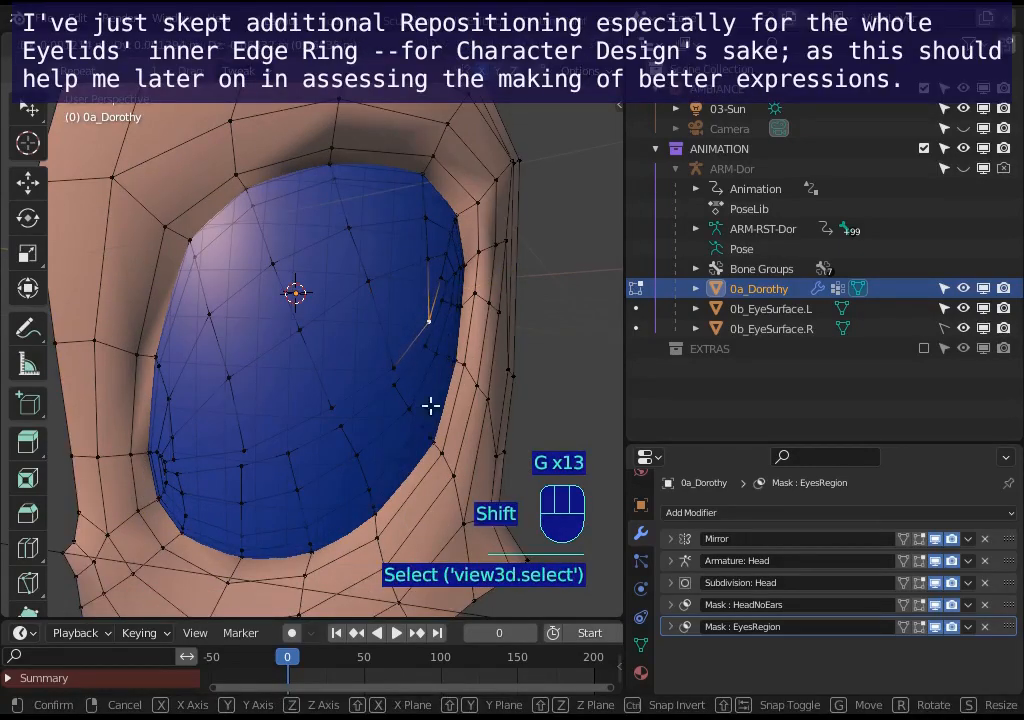
left_click(432, 350)
left_click(425, 343, "shift")
key("g")
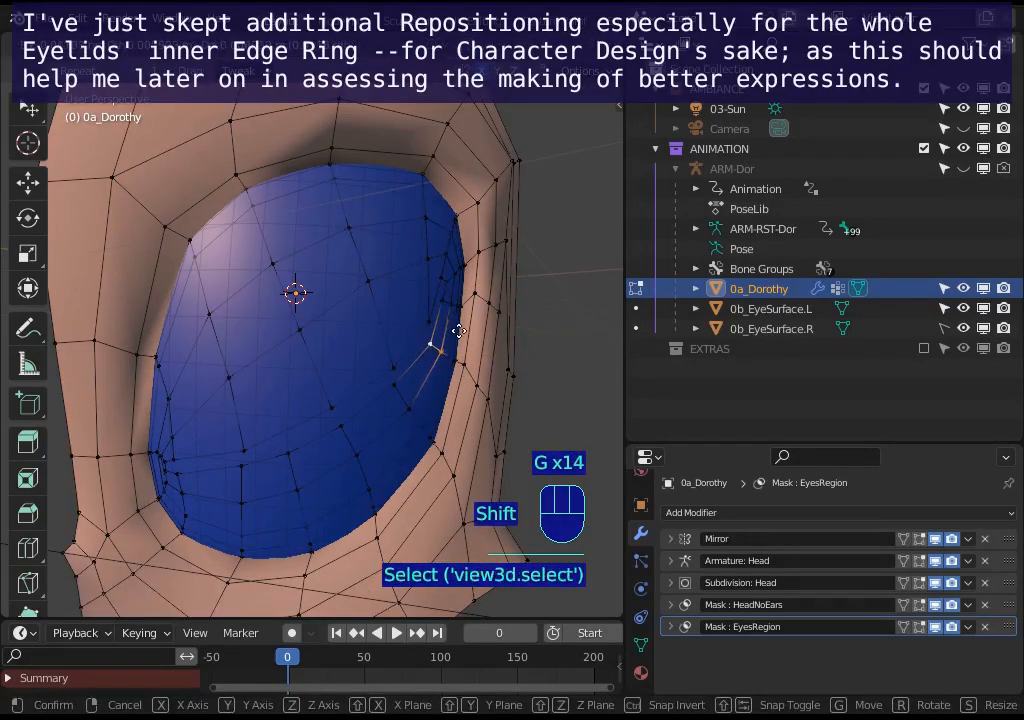
left_click(427, 309)
Nudge the next upper lid edge vertices one by one towards the outer corner
left_click(418, 311, "shift")
key("g")
left_click(439, 299)
left_click(445, 297, "shift")
key("g")
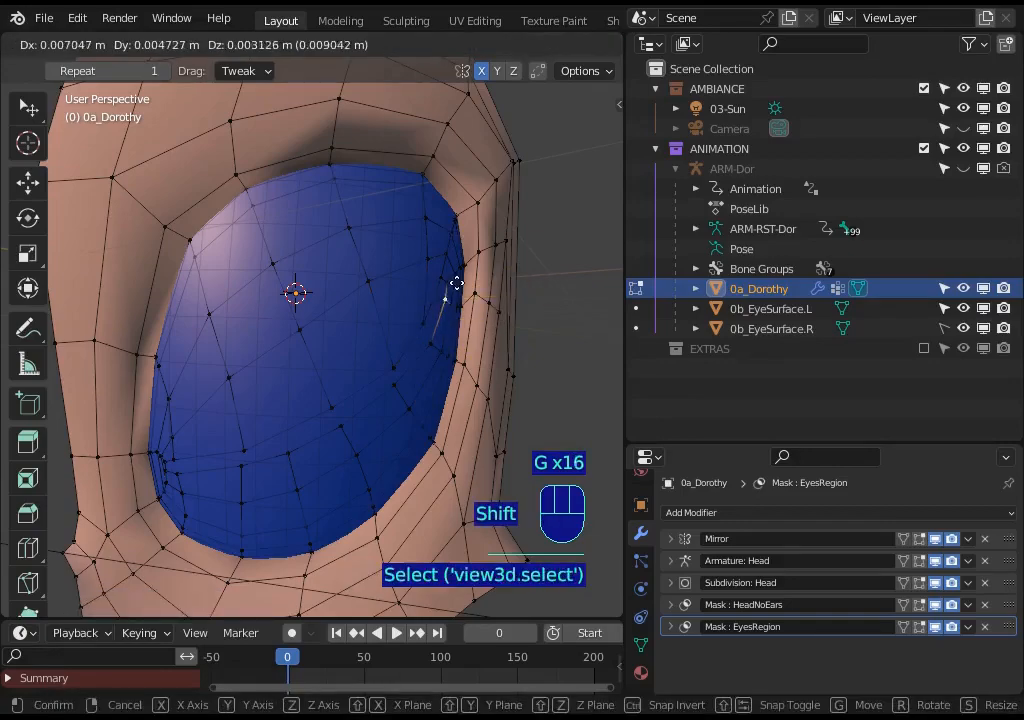
left_click(439, 270)
left_click(437, 279, "shift")
key("g")
left_click(441, 296)
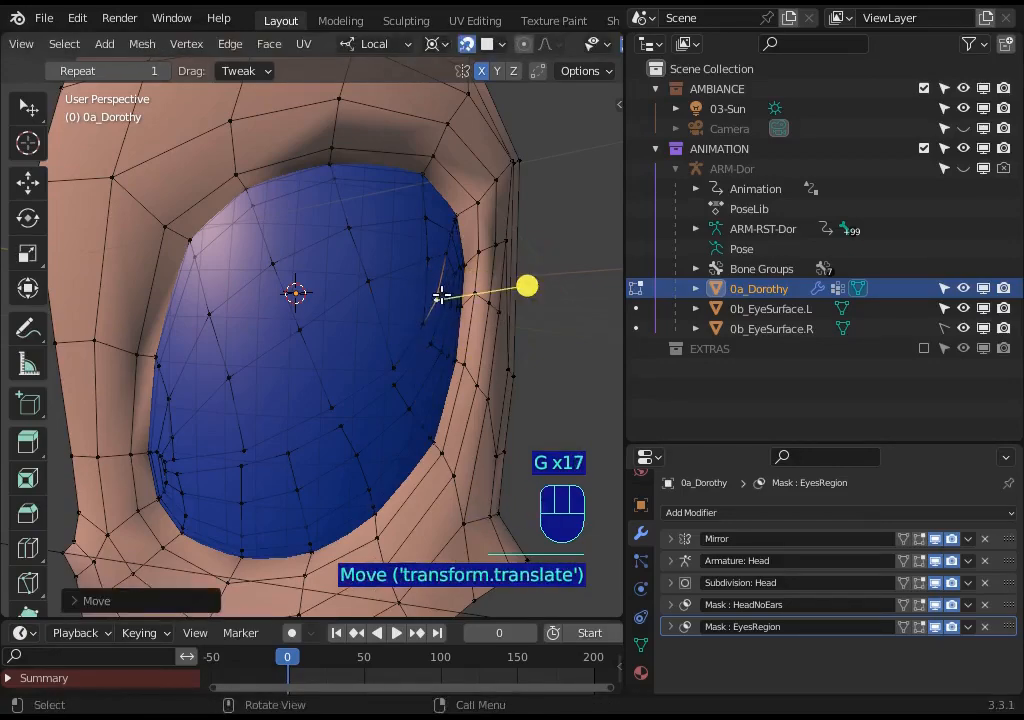
Fine-tune the lid vertex nearest the outer corner and the lower lid edge vertex just below it
left_click(446, 279, "shift")
key("g")
left_click(441, 312)
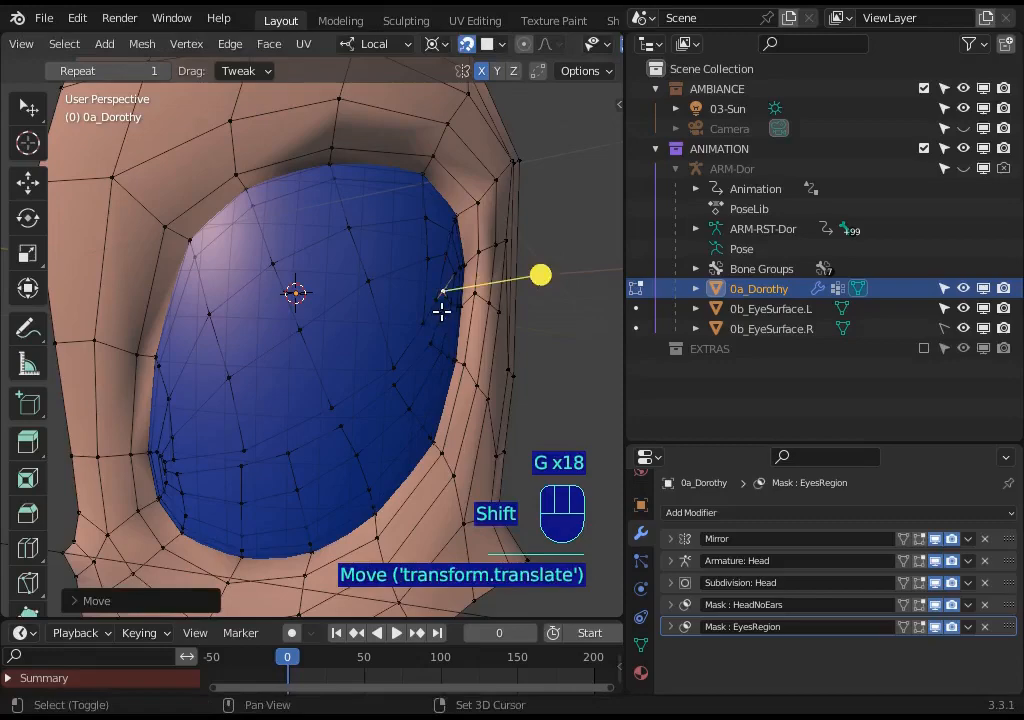
left_click(447, 278, "shift")
key("g")
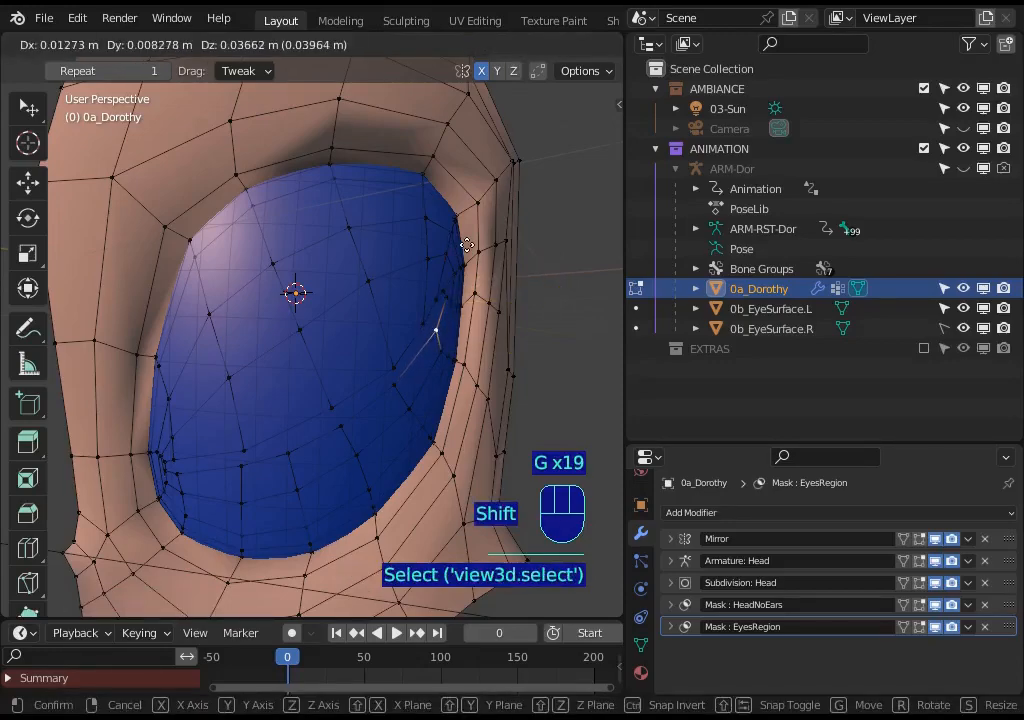
left_click(441, 288)
Circle-select the eyelid vertices around the outer corner and briefly check the eyelids in Object Mode
key("c")
left_click(439, 297)
right_click(439, 300)
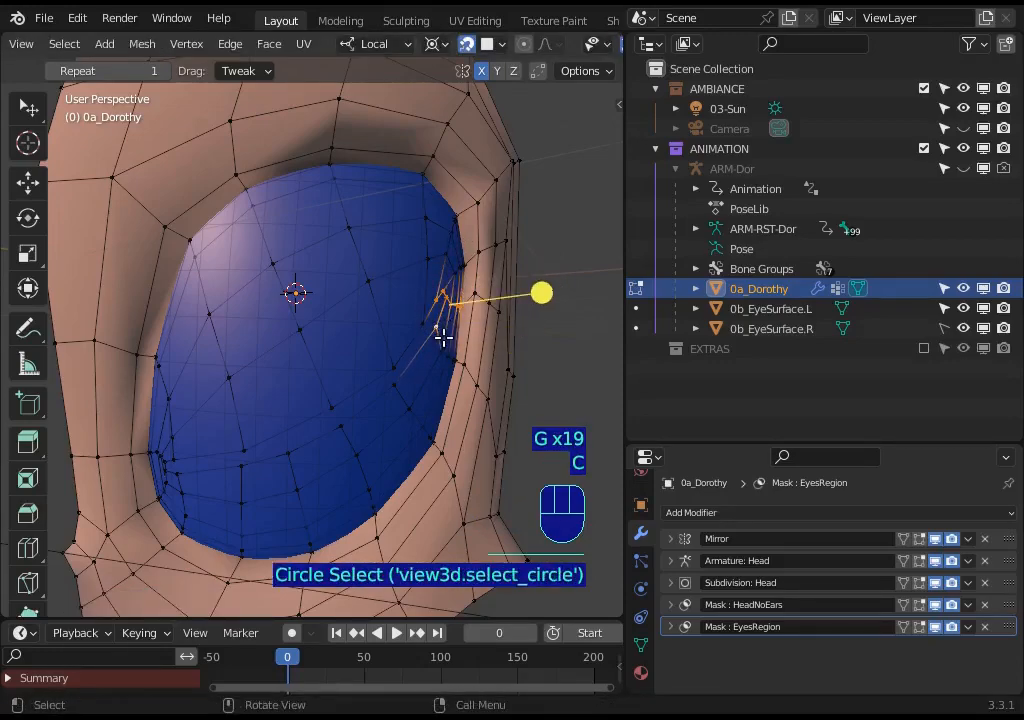
key("Tab")
key("Tab")
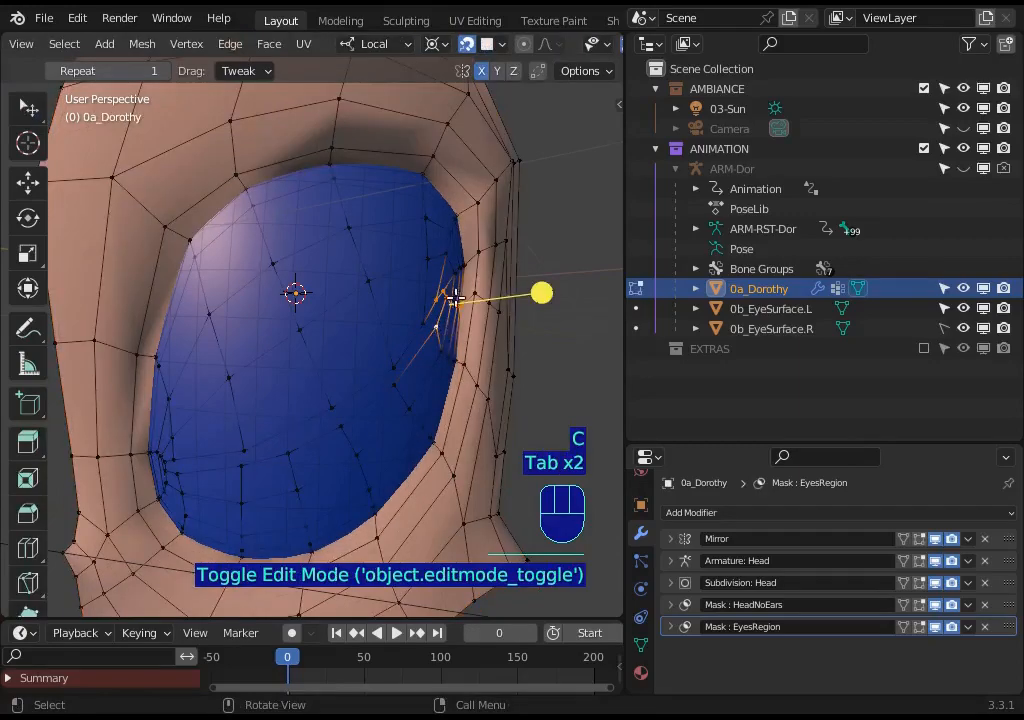
Move the lower lid edge vertex up beside the outer corner and vertex-slide the adjacent row of corner vertices slightly upward
middle_click_drag(411, 366, 362, 404, "shift")
scroll(395, 379, "up", 3)
left_click(493, 381)
key("g")
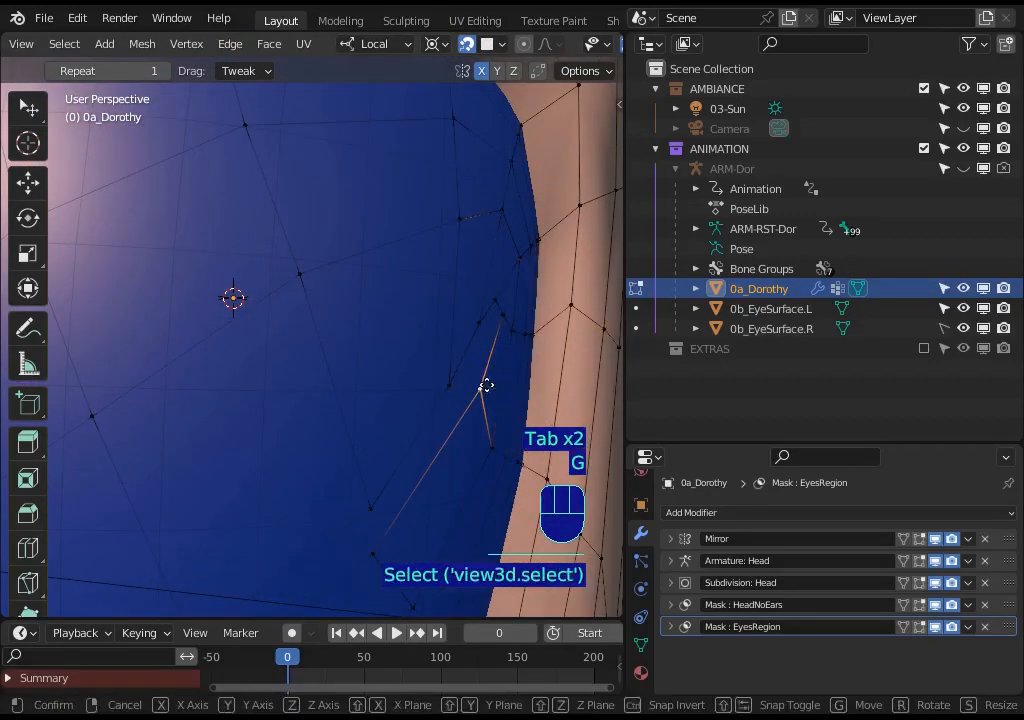
left_click(500, 299)
left_click(516, 321)
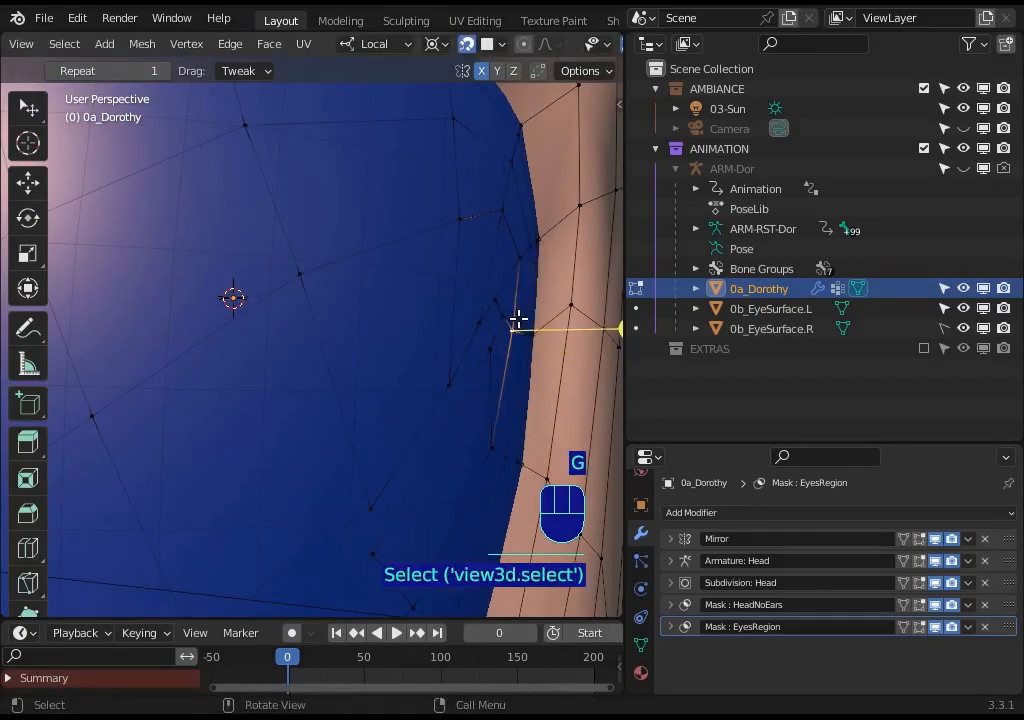
key("shift+v")
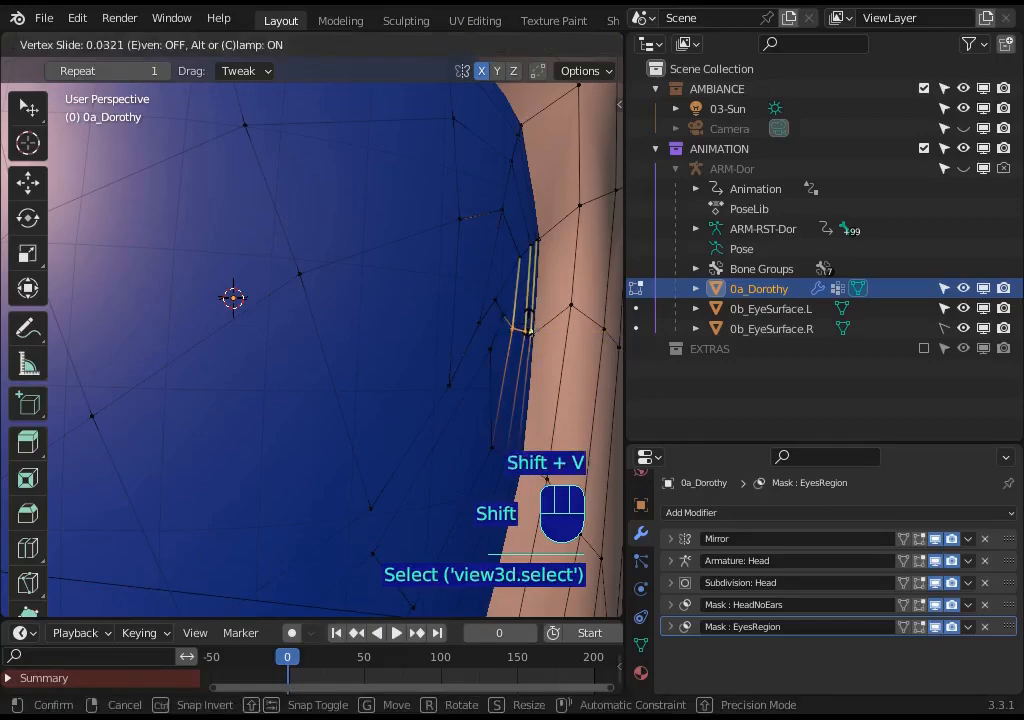
left_click(527, 315)
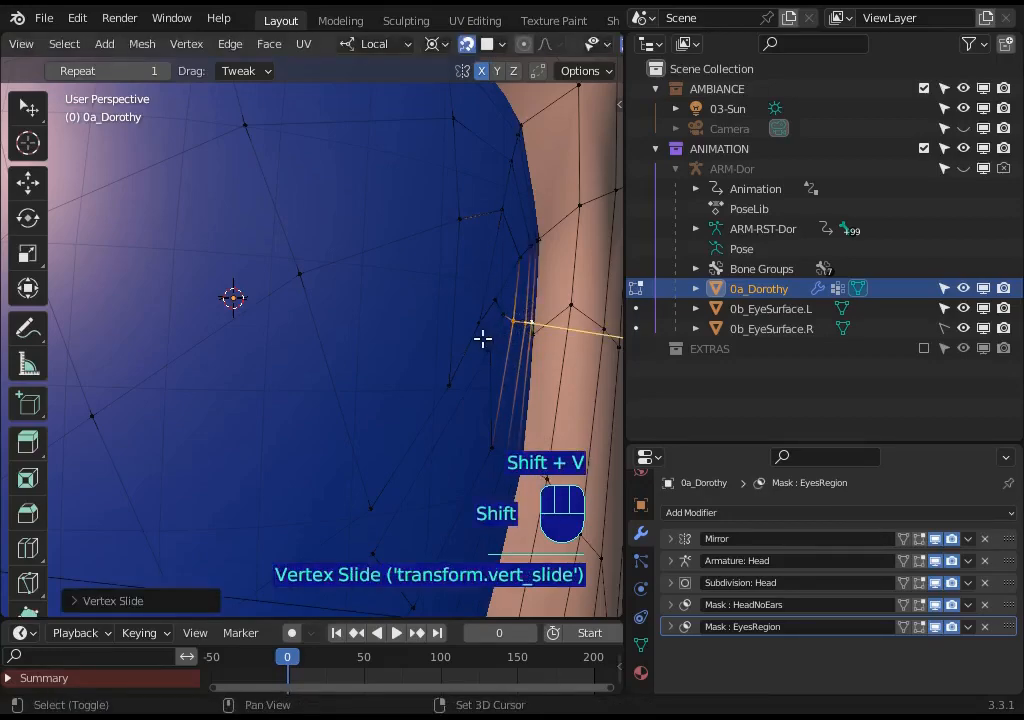
Reposition the row of vertices between the outer eyelid corner and the eye contour
scroll(480, 339, "down", 3)
middle_click_drag(507, 334, 487, 338, "shift")
left_click_drag(517, 354, 561, 352)
key("g")
left_click(453, 306, "shift")
left_click(429, 342)
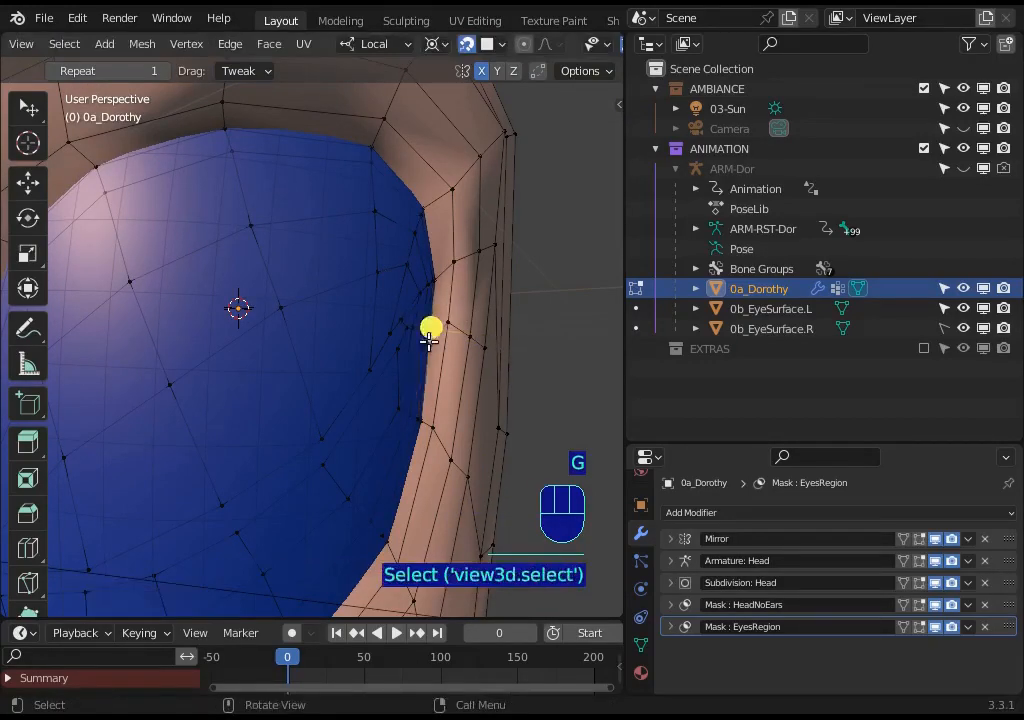
key("g")
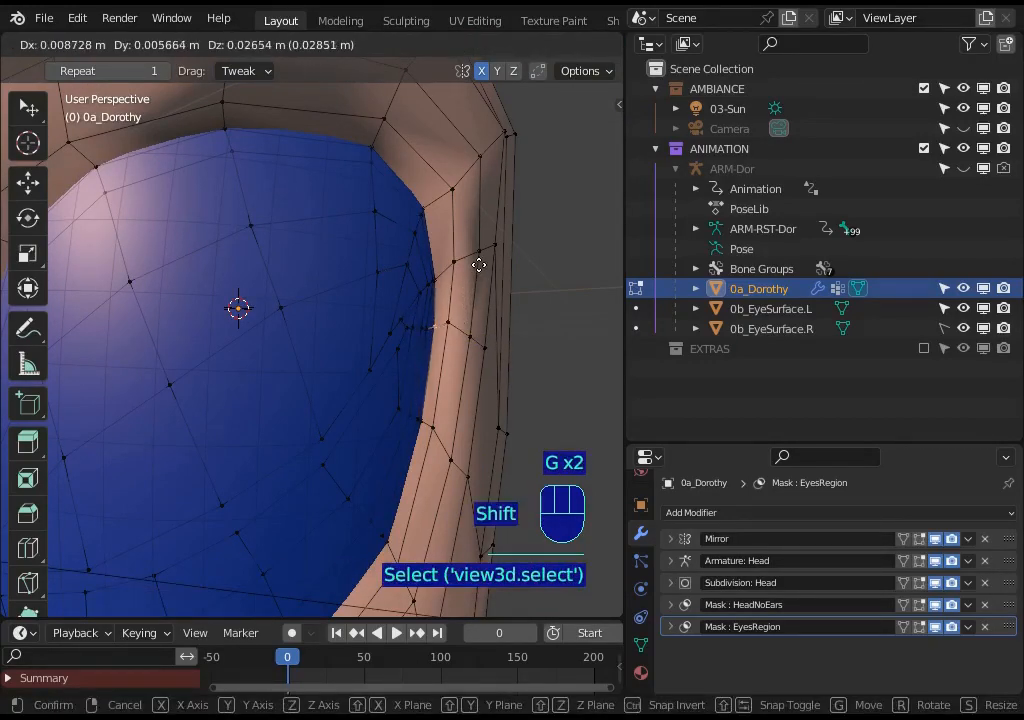
left_click(400, 306)
Move the upper lid vertex beside the outer corner slightly outward and select the neighbouring lid edge vertex
left_click(405, 313)
key("g")
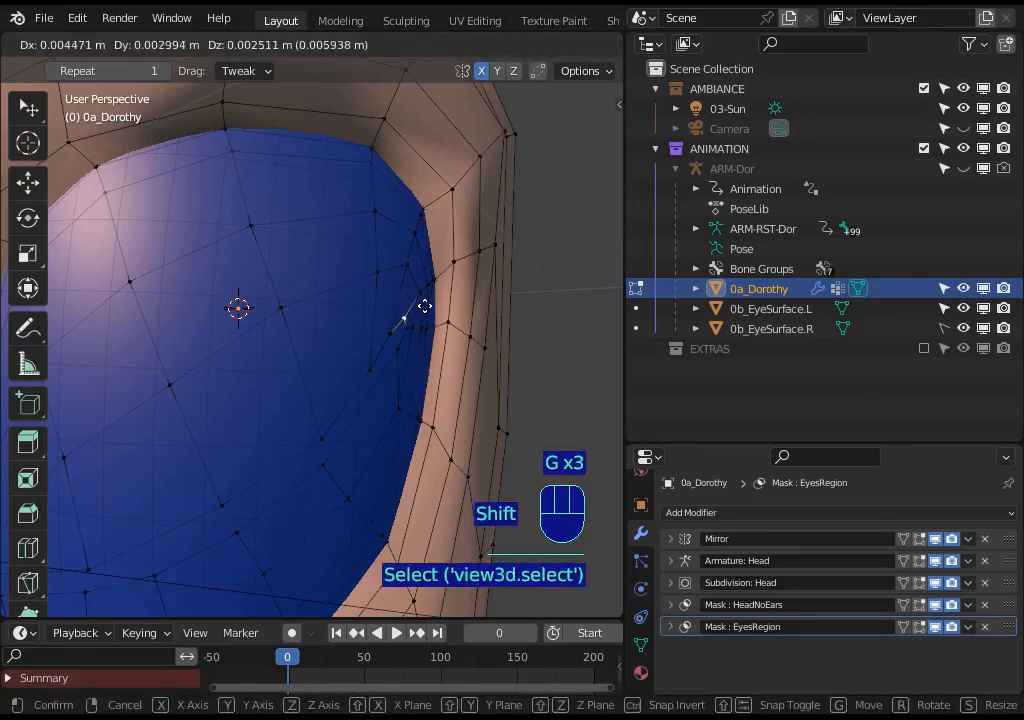
left_click(425, 306)
left_click(393, 334)
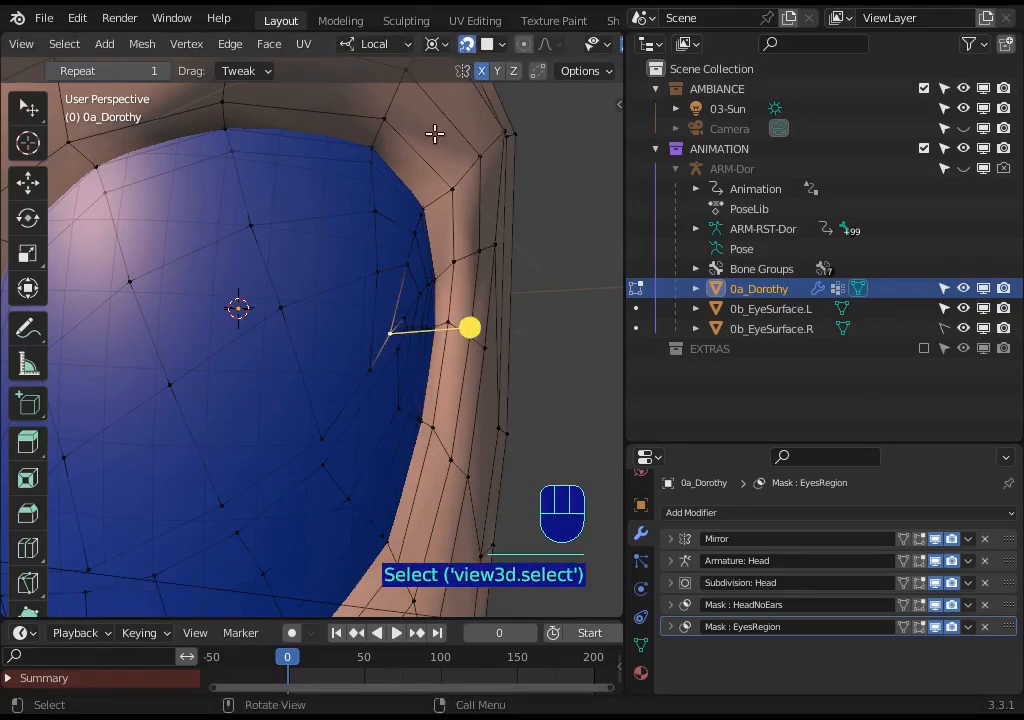
scroll(359, 283, "down", 2)
key("2")
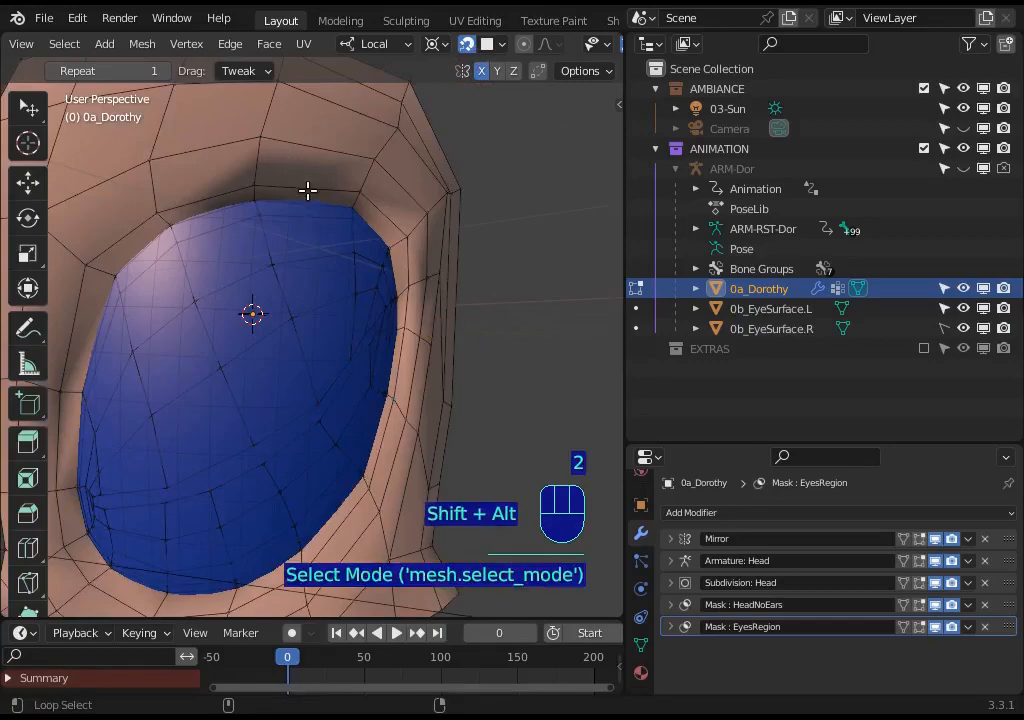
left_click(338, 158, "alt+shift")
key("1")
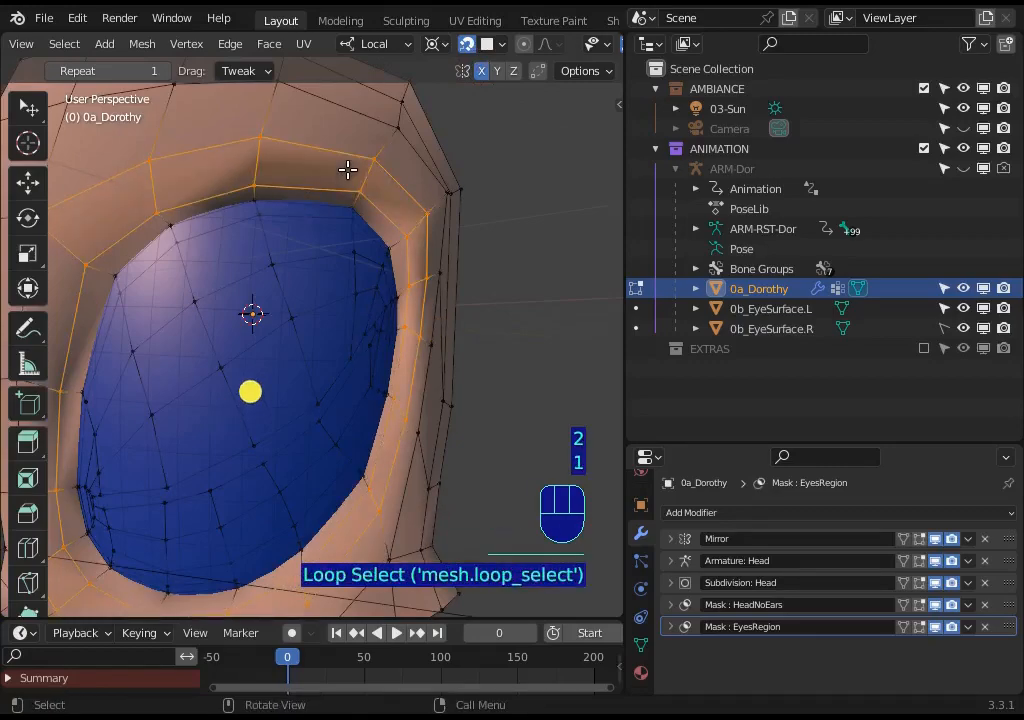
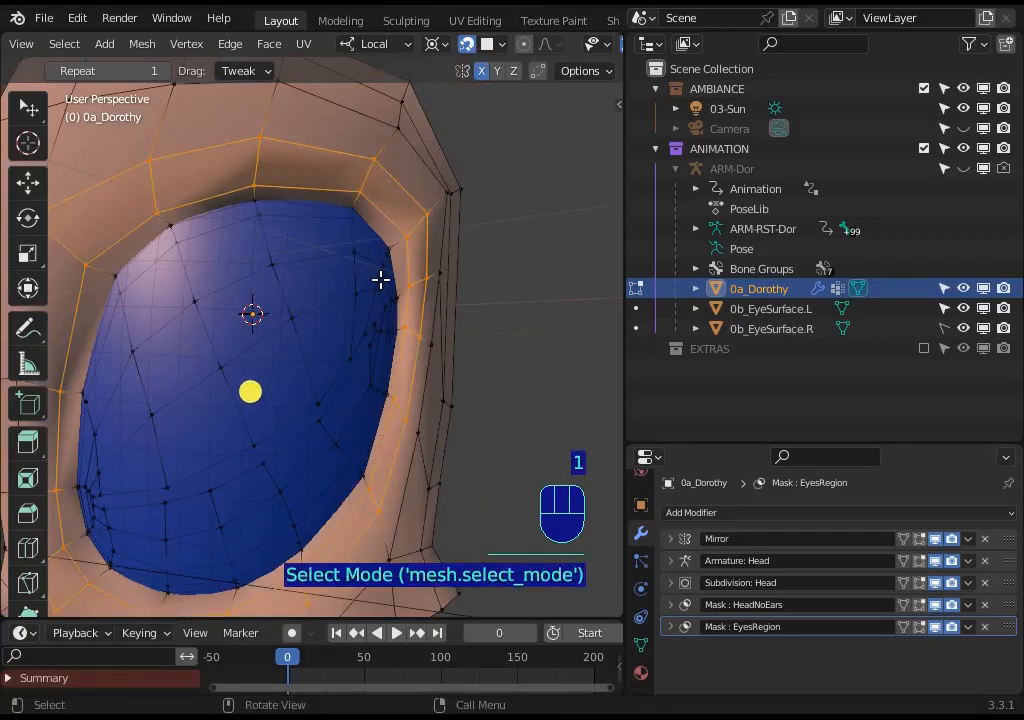
key("alt+a")
Try to move the face edge loop surrounding the eye contour with snapping enabled, and undo that move
scroll(384, 249, "up", 2)
middle_click_drag(420, 265, 363, 234)
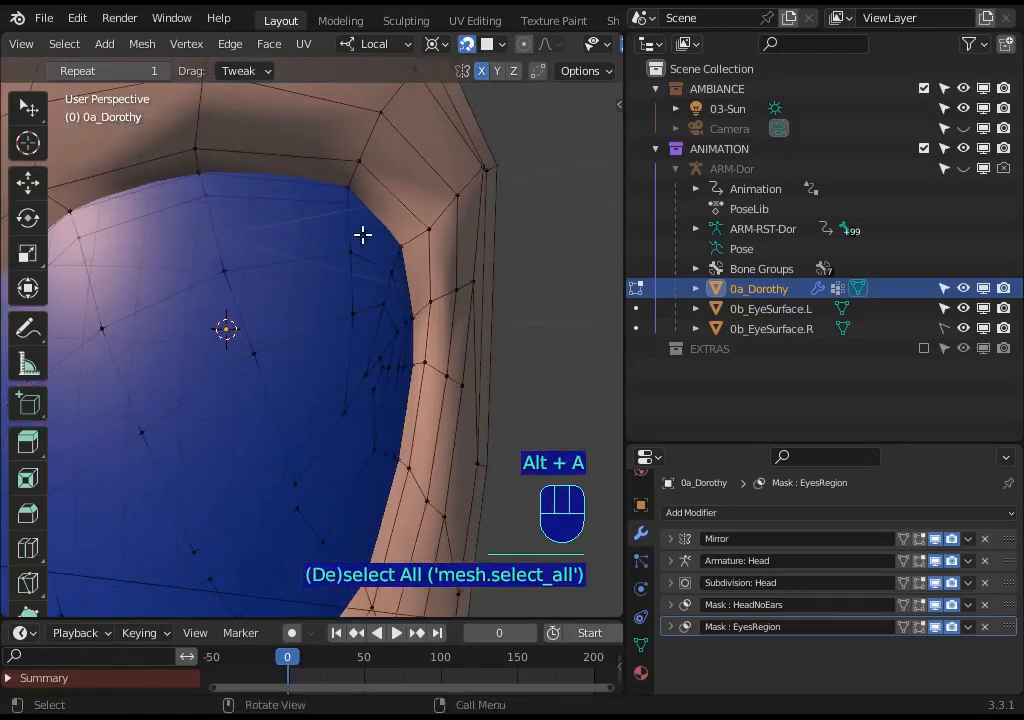
scroll(418, 323, "up", 2)
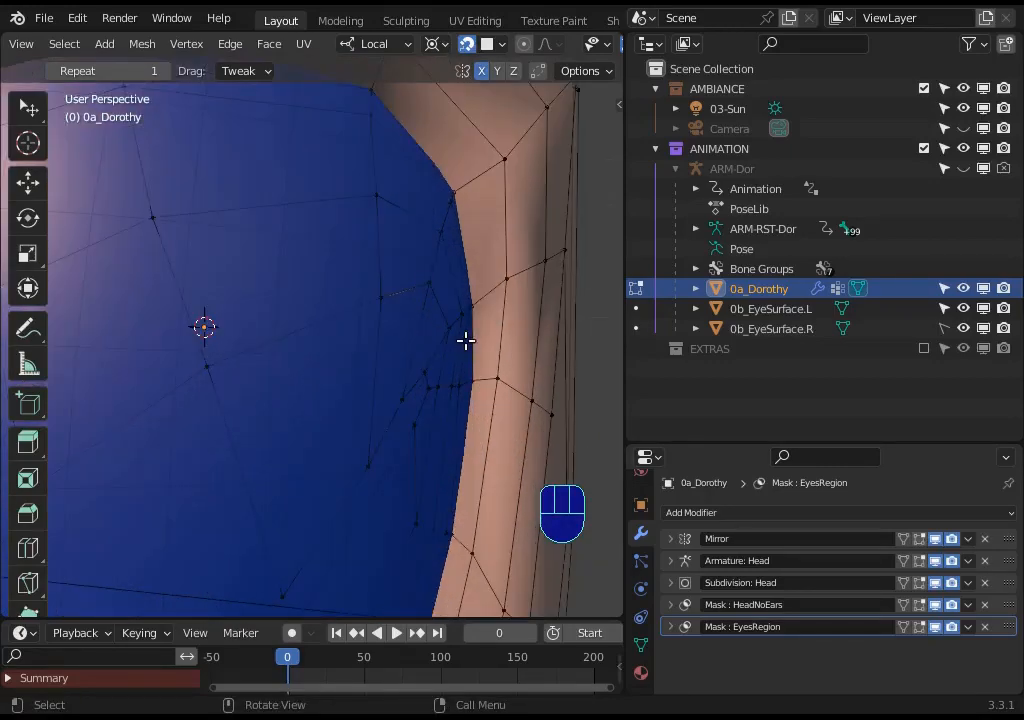
scroll(466, 341, "down", 2)
left_click(424, 295)
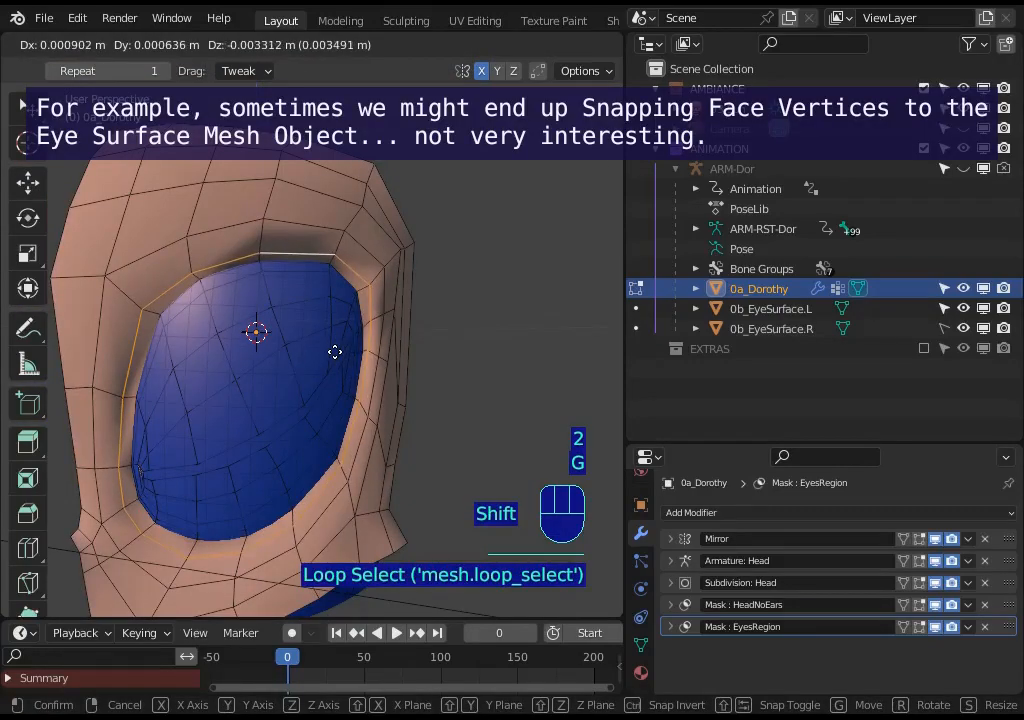
left_click(328, 353)
key("ctrl+z")
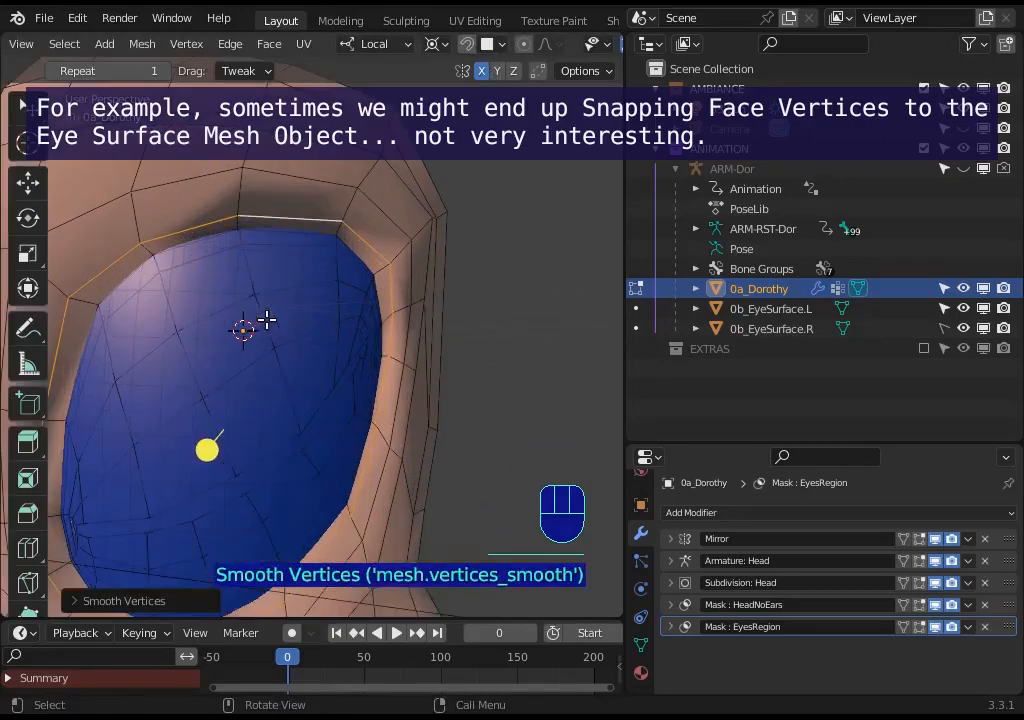
Return to vertex selection and nudge the upper and lower lid edge vertices beside the outer corner closer to it
key("1")
scroll(340, 290, "up", 2)
middle_click_drag(340, 290, 381, 284)
scroll(206, 448, "down", 4)
scroll(206, 448, "up", 2)
middle_click_drag(386, 347, 359, 370)
scroll(359, 370, "up", 2)
scroll(310, 351, "up", 2)
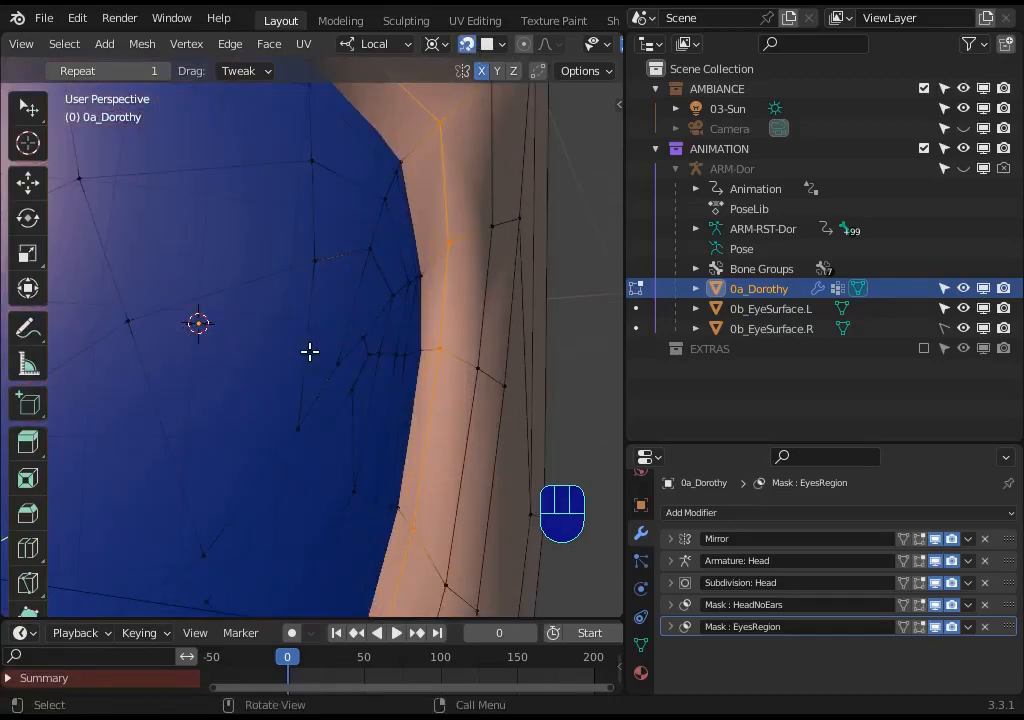
left_click(356, 343)
key("g")
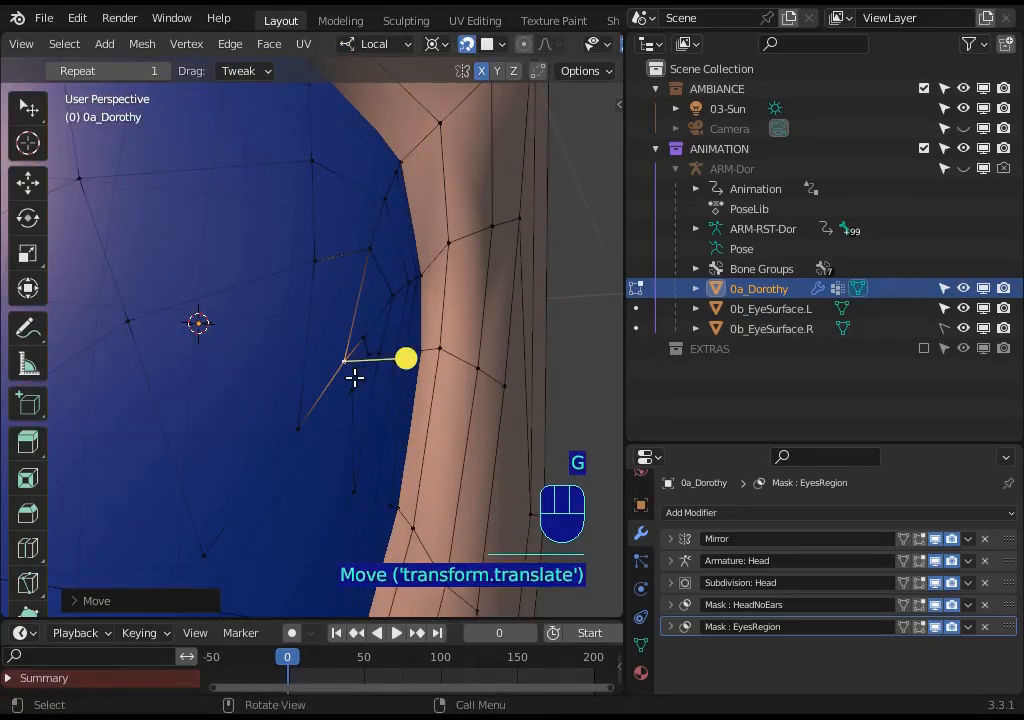
left_click(355, 383)
key("g")
left_click(363, 381)
Vertex-slide the pair of lower lid vertices below the outer corner upward and rotate them to snap onto the eye surface
left_click(356, 486)
left_click(369, 495, "shift")
key("shift+v")
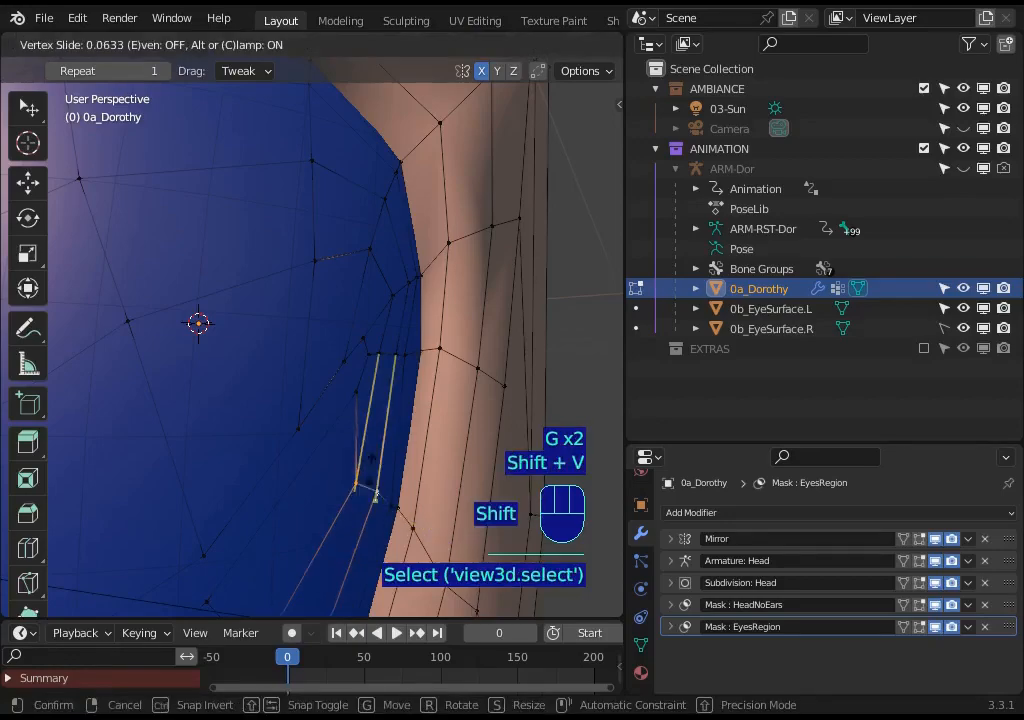
left_click(414, 430)
key("r")
left_click(415, 424)
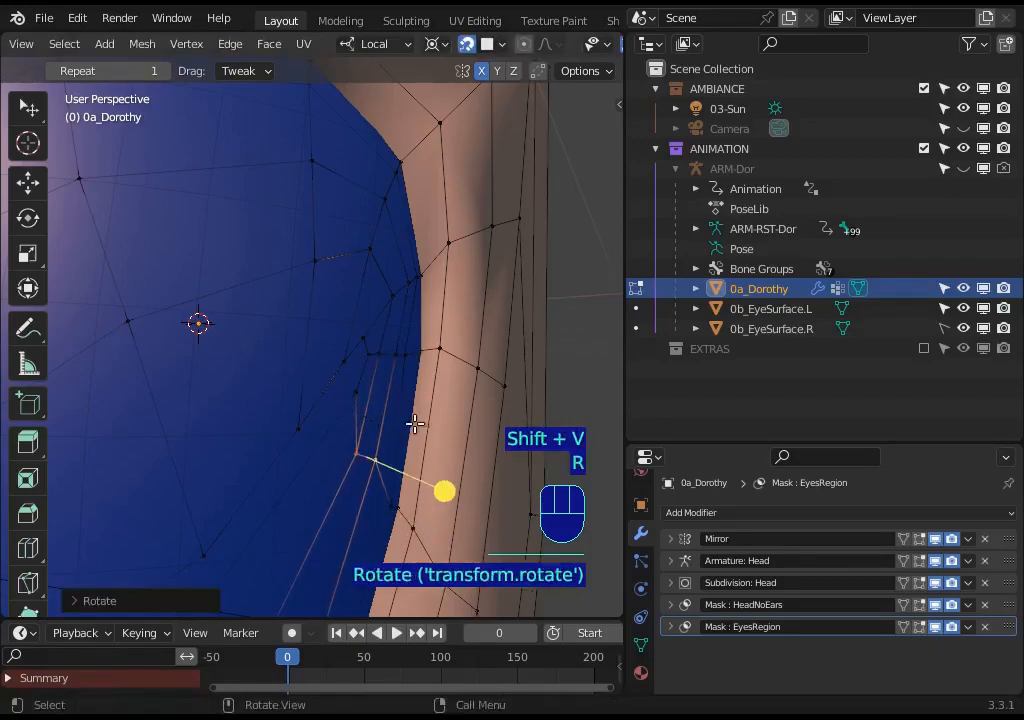
key("r")
left_click(343, 467)
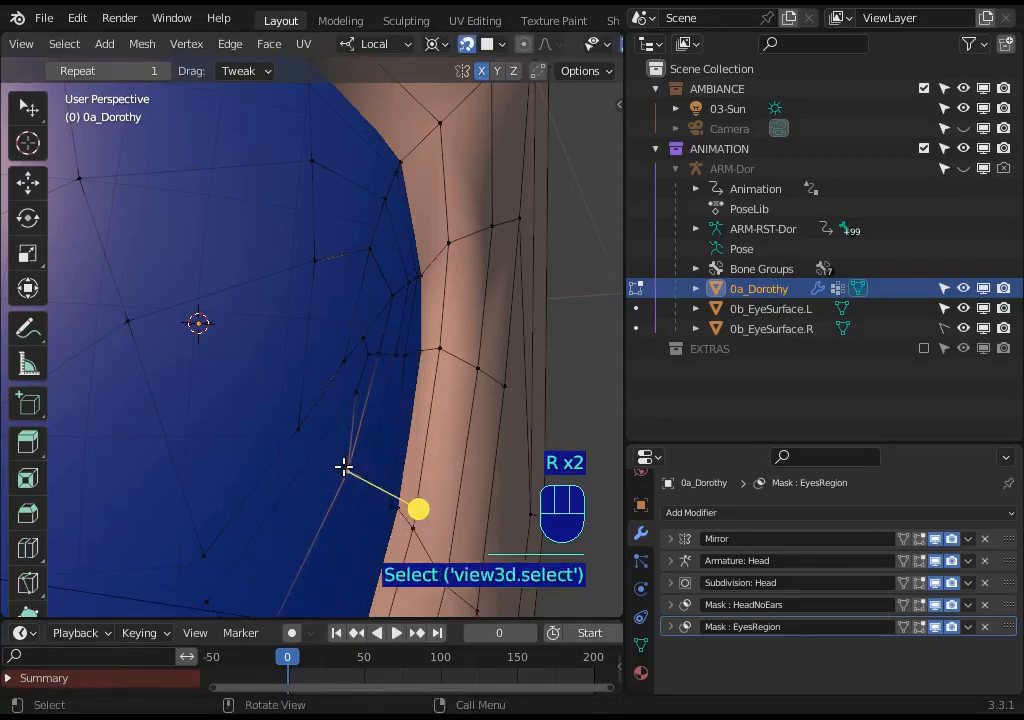
Set the pivot point to Individual Origins and rotate the lower lid vertex pair to snap it onto the eye surface
left_click(430, 44)
left_click(395, 110)
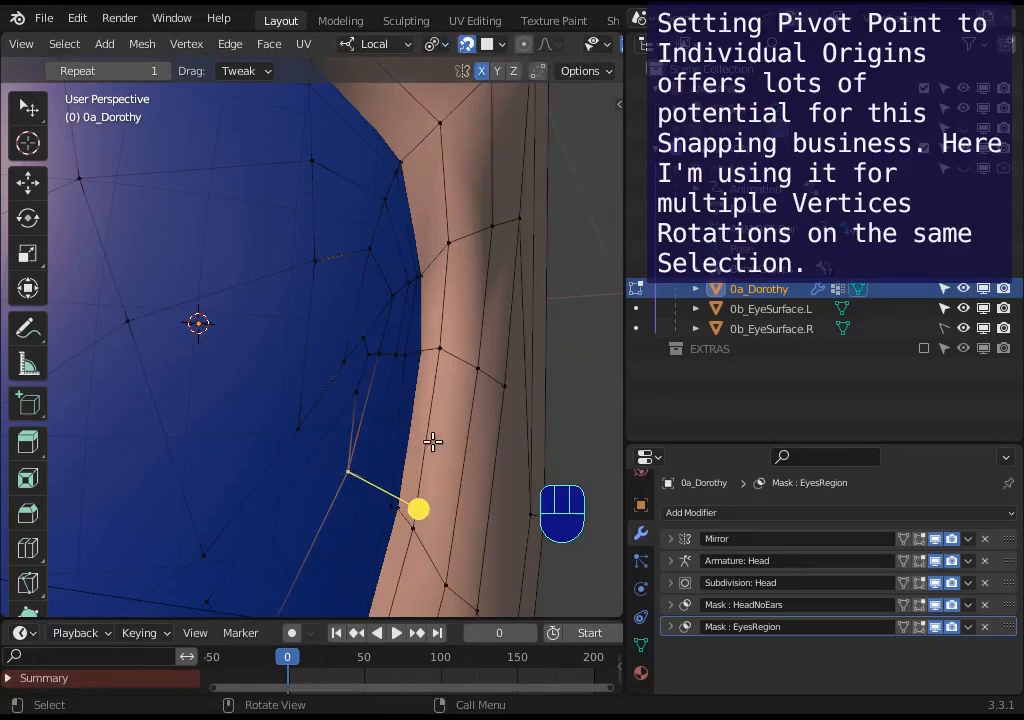
left_click(369, 483, "shift")
key("r")
left_click(450, 448)
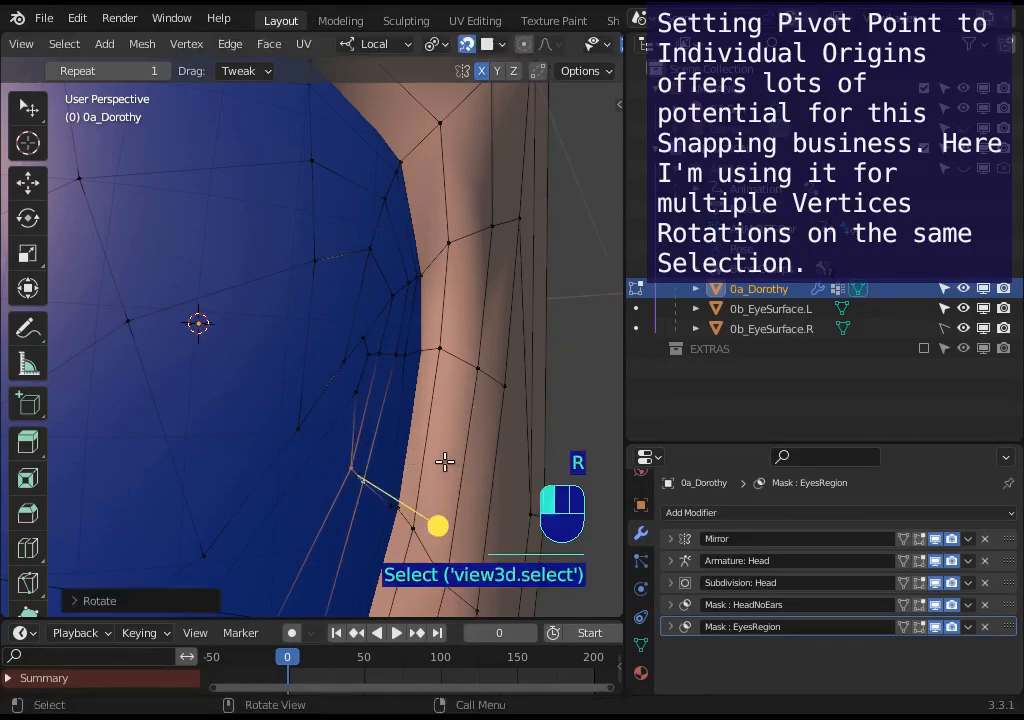
Move the lower lid vertex pair up towards the outer corner and rotate it again with snapping
key("g")
left_click(400, 414)
key("r")
left_click(423, 452)
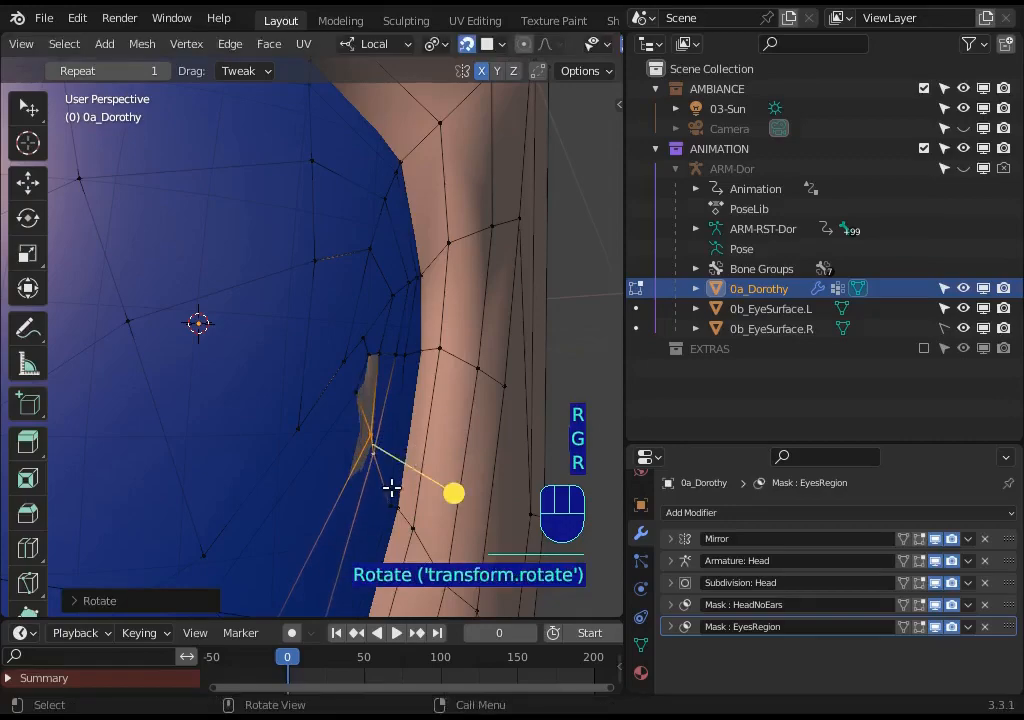
Move the lower lid vertices below the outer eye corner one by one upward along the eye surface towards the corner
left_click(391, 491)
key("g")
left_click(390, 470)
left_click(369, 441)
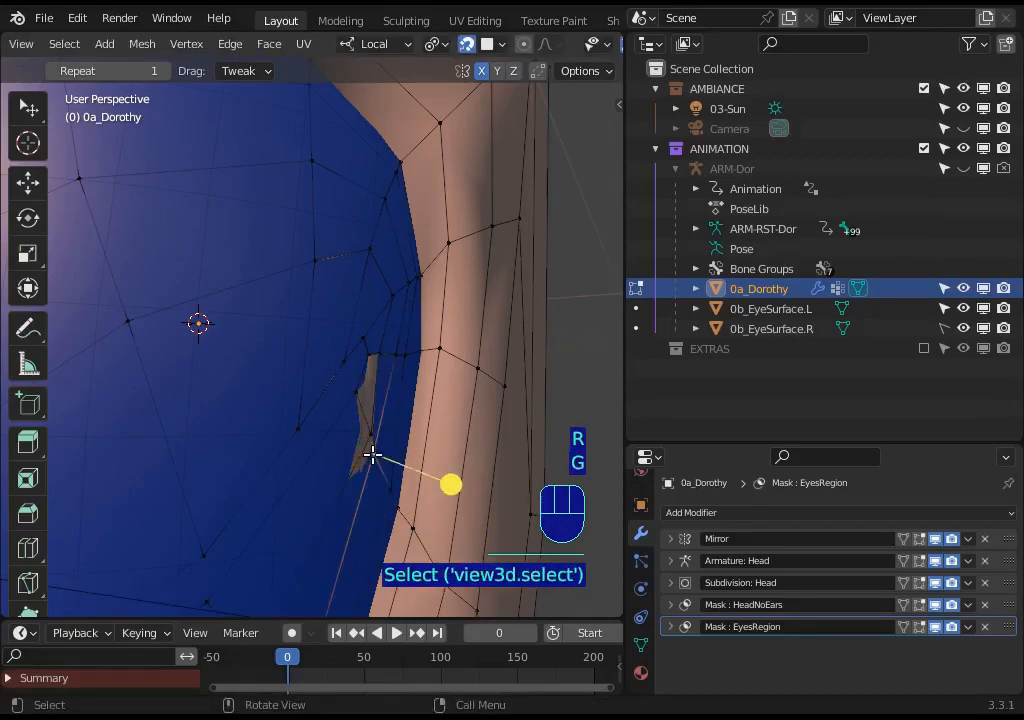
key("g")
left_click(368, 437)
left_click(366, 428)
key("g")
left_click(374, 409)
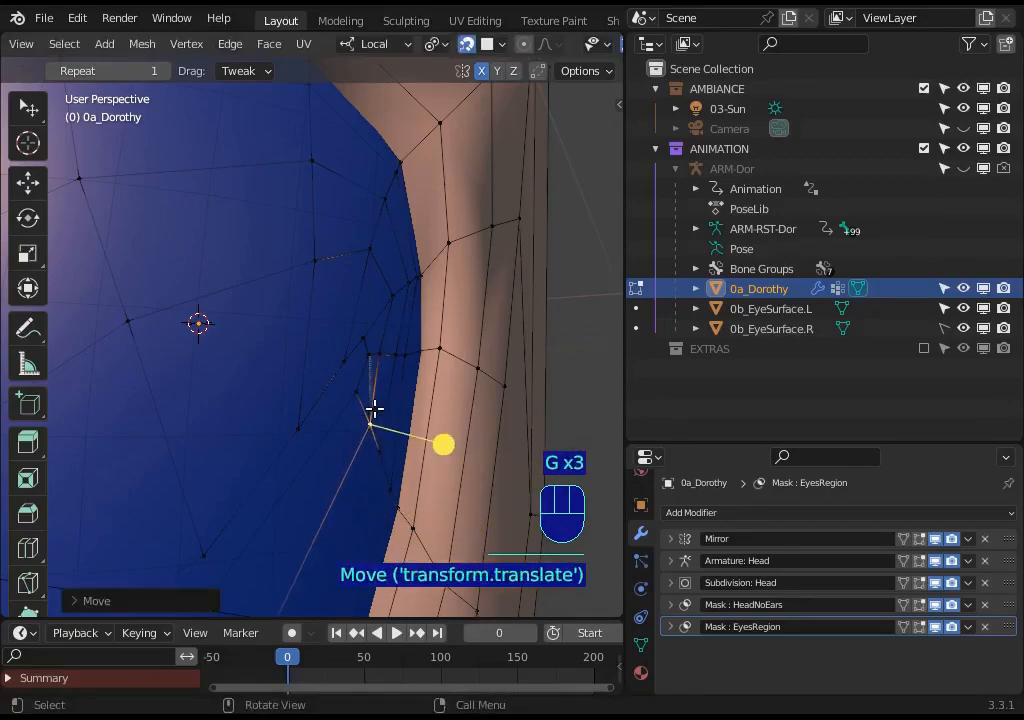
Nudge the lower lid edge vertex beside the outer corner and the vertices at the corner itself to even their spacing
key("g")
left_click(355, 390)
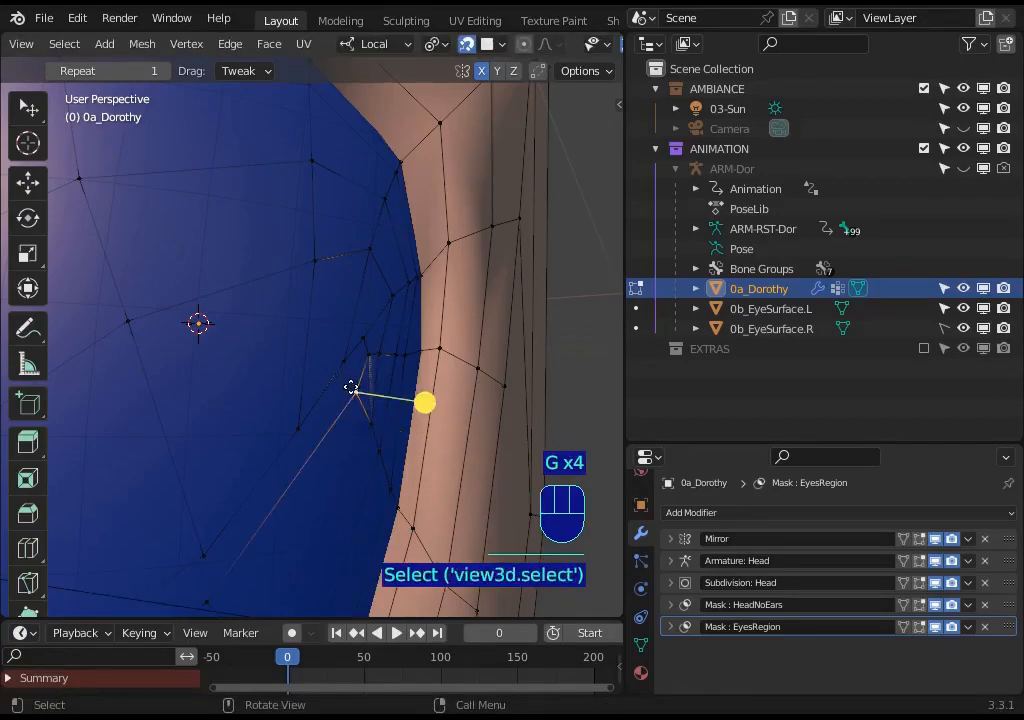
key("g")
left_click(364, 371, "shift")
left_click(379, 349)
key("g")
left_click(425, 350, "shift")
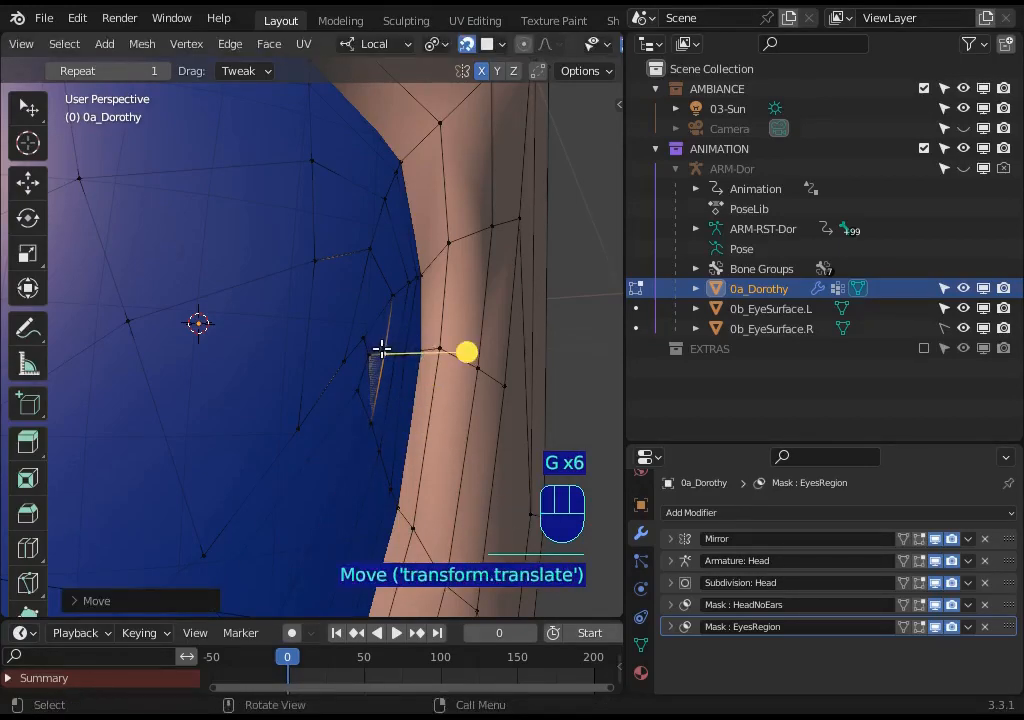
left_click(371, 352)
key("g")
left_click(382, 343, "shift")
Reposition the three upper lid edge vertices nearest the outer corner individually on the eye surface
left_click(365, 337)
key("g")
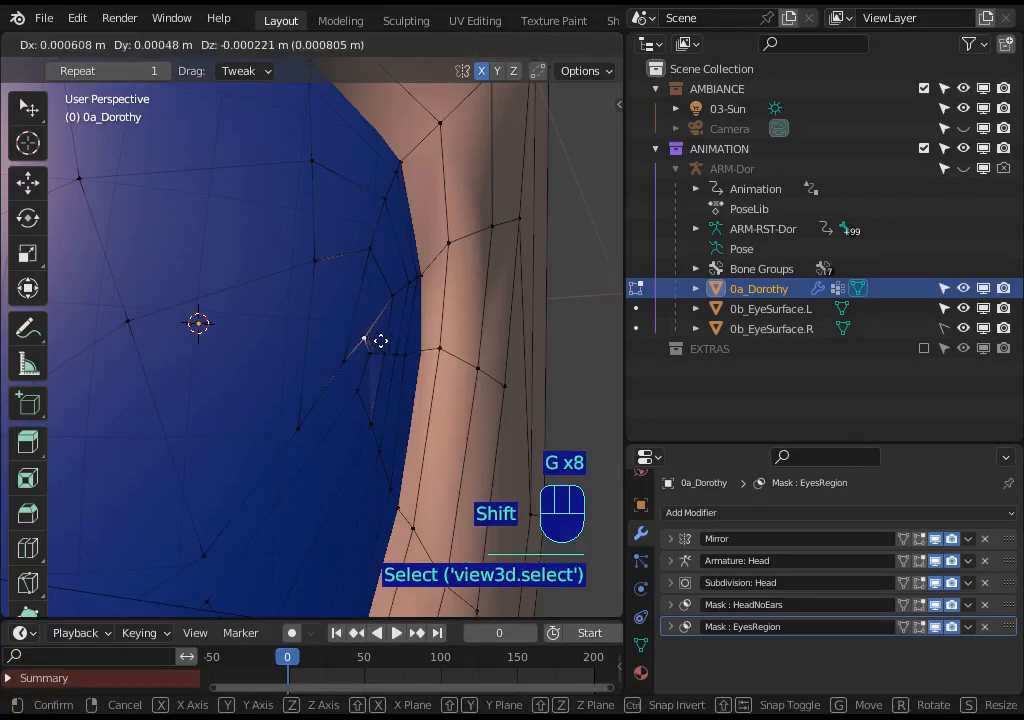
left_click(343, 354, "shift")
left_click(350, 361)
key("g")
left_click(301, 420, "shift")
key("g")
left_click(319, 434, "shift")
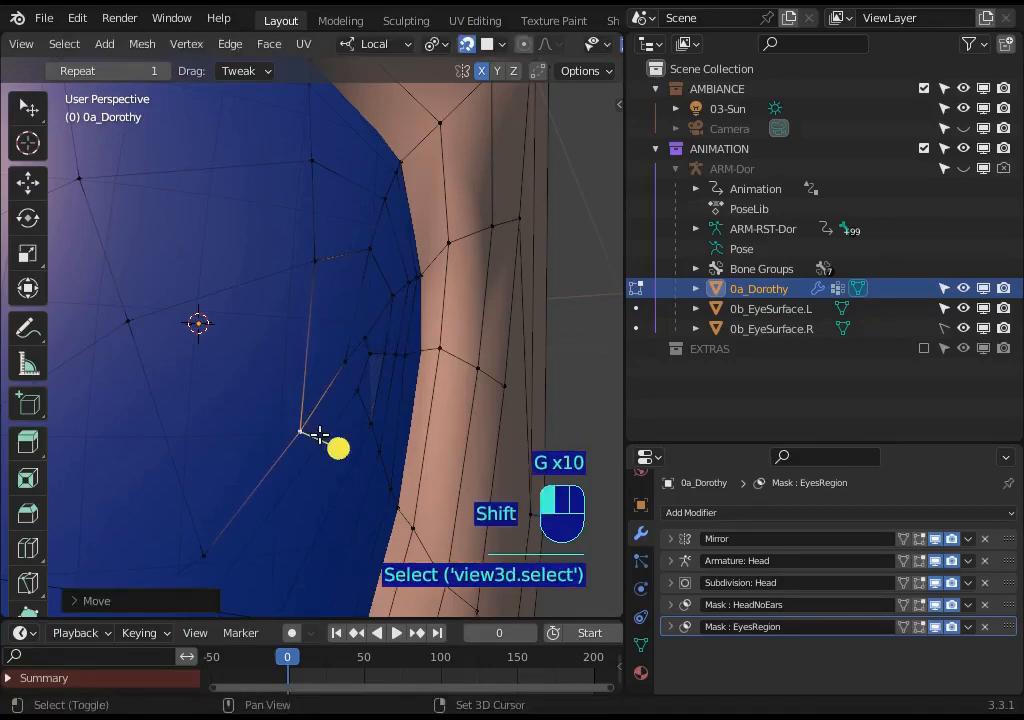
Move the next upper lid edge vertex towards the lower lid, then shift it together with the lower lid edge vertex beneath it
scroll(289, 426, "down", 6)
left_click(283, 402)
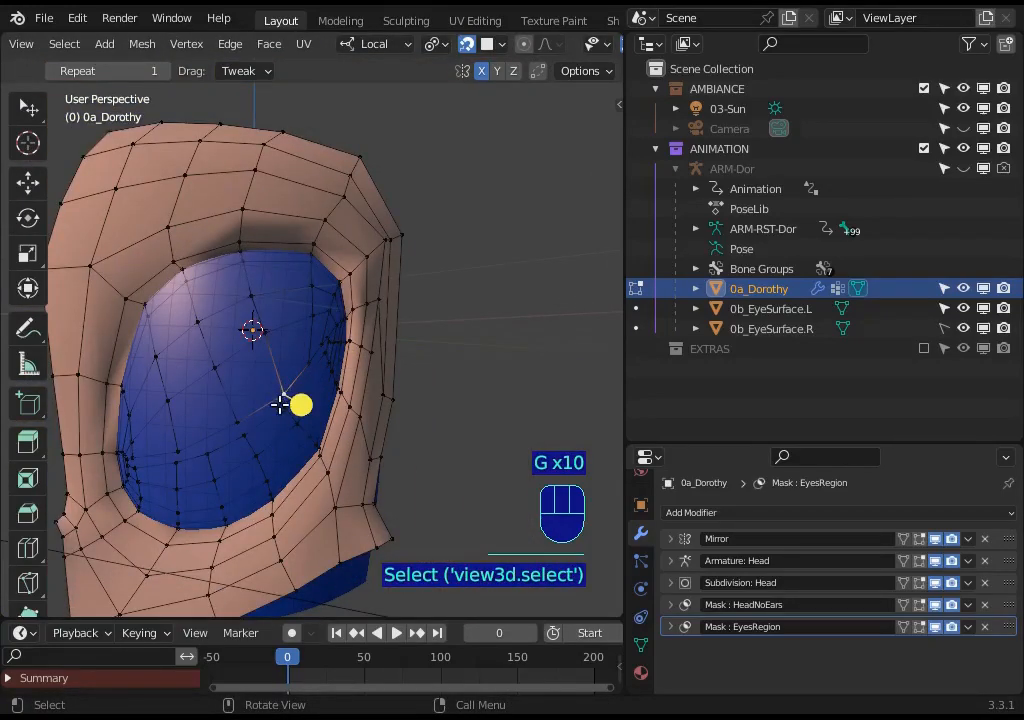
key("g")
left_click(297, 407, "shift")
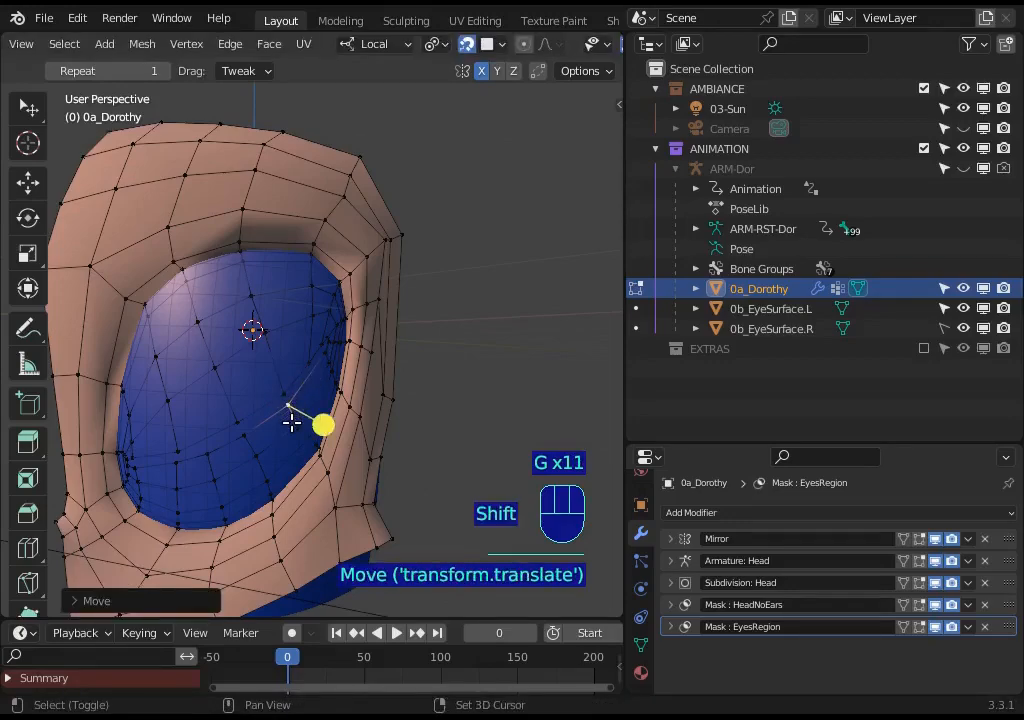
left_click(299, 417, "shift")
key("g")
left_click(313, 403)
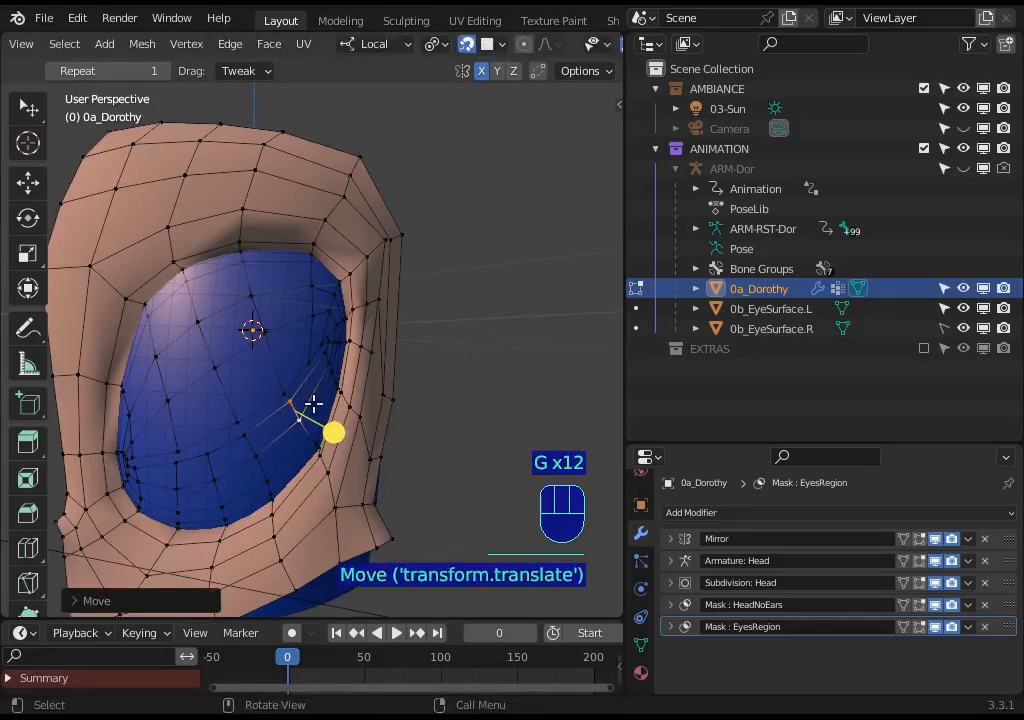
Move the pair of upper lid vertices above the outer part of the lid edge slightly inward along the eye surface
scroll(312, 416, "up", 3)
left_click(309, 297)
left_click(311, 265, "shift")
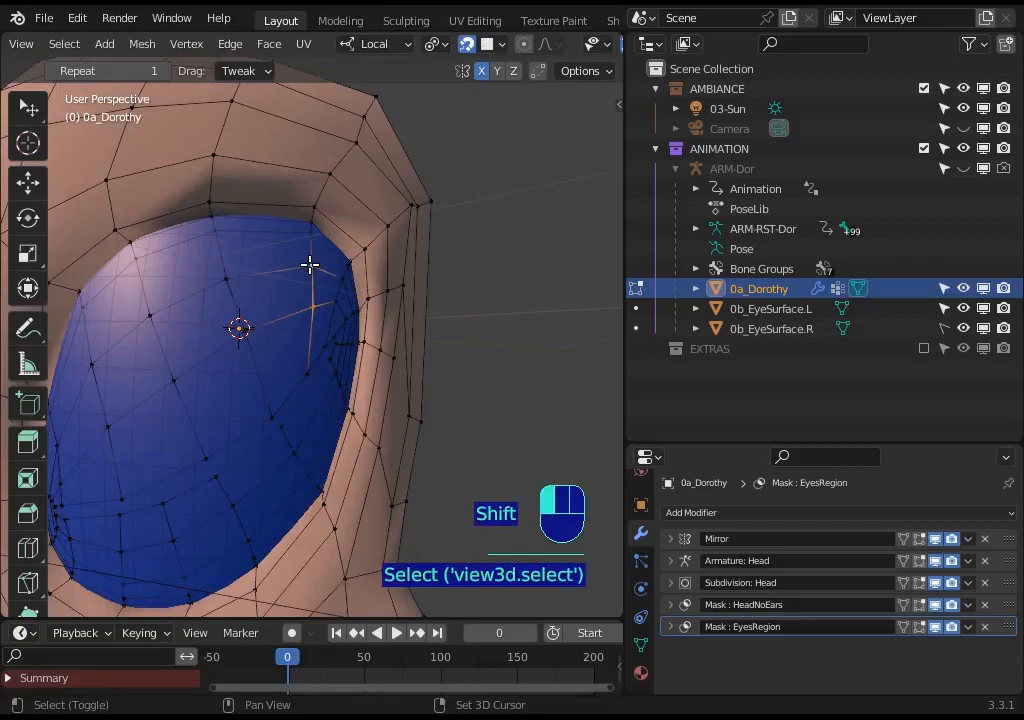
key("g")
left_click(256, 272)
scroll(314, 347, "up", 2)
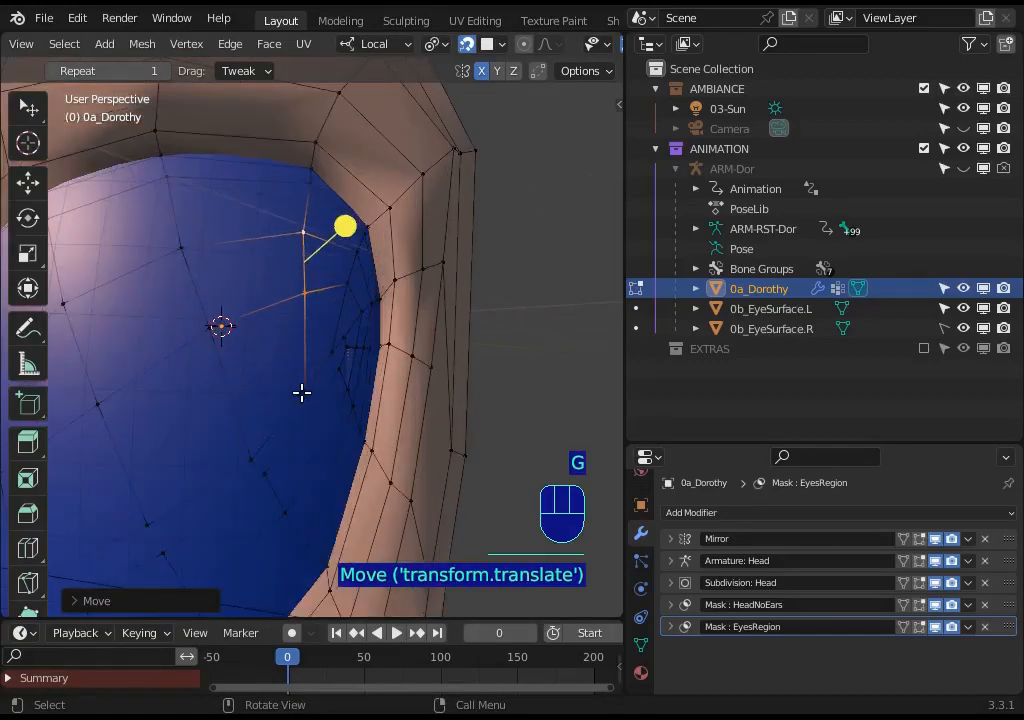
Fine-tune the positions of the upper lid edge vertex beside the outer corner and the vertex pair at the corner
left_click(343, 369)
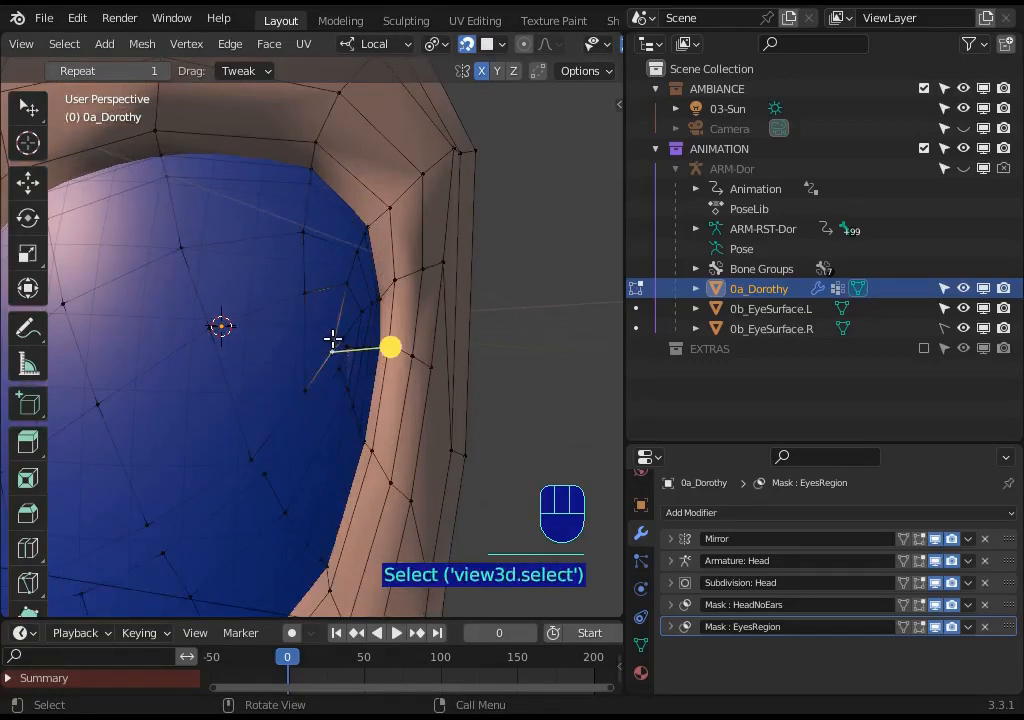
key("g")
left_click(340, 341)
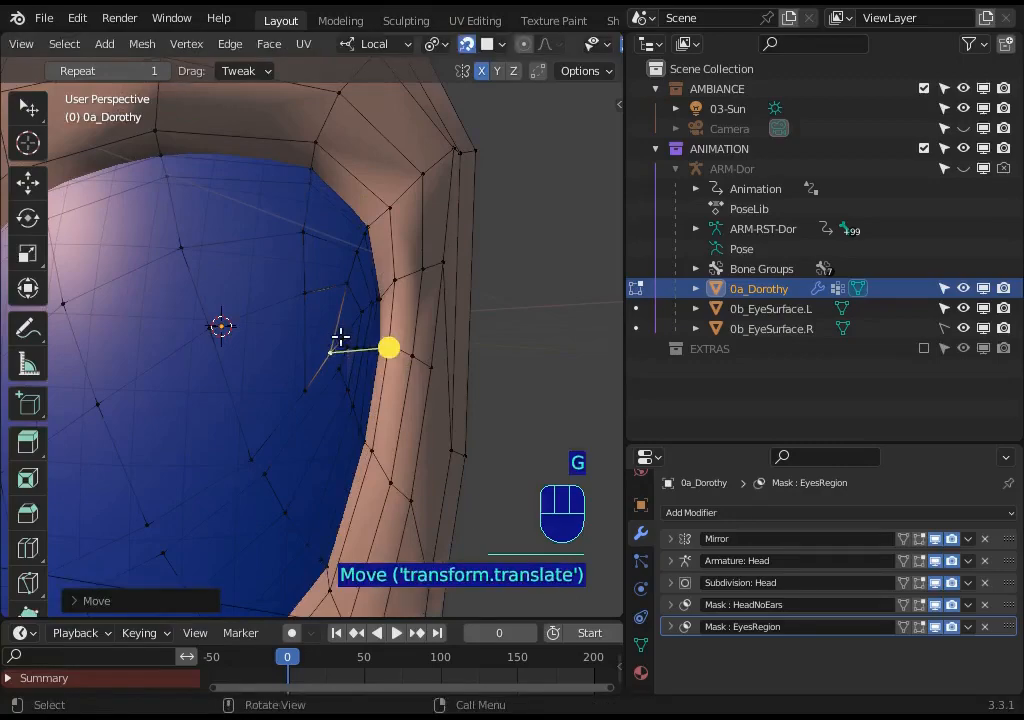
left_click(347, 341)
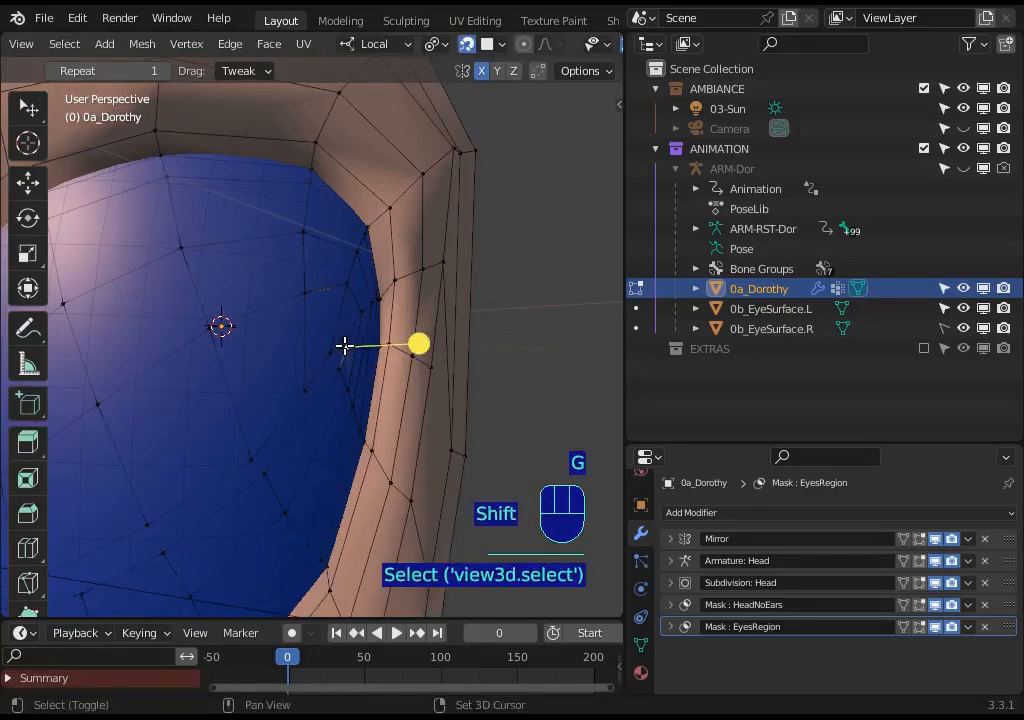
key("g")
left_click(320, 379)
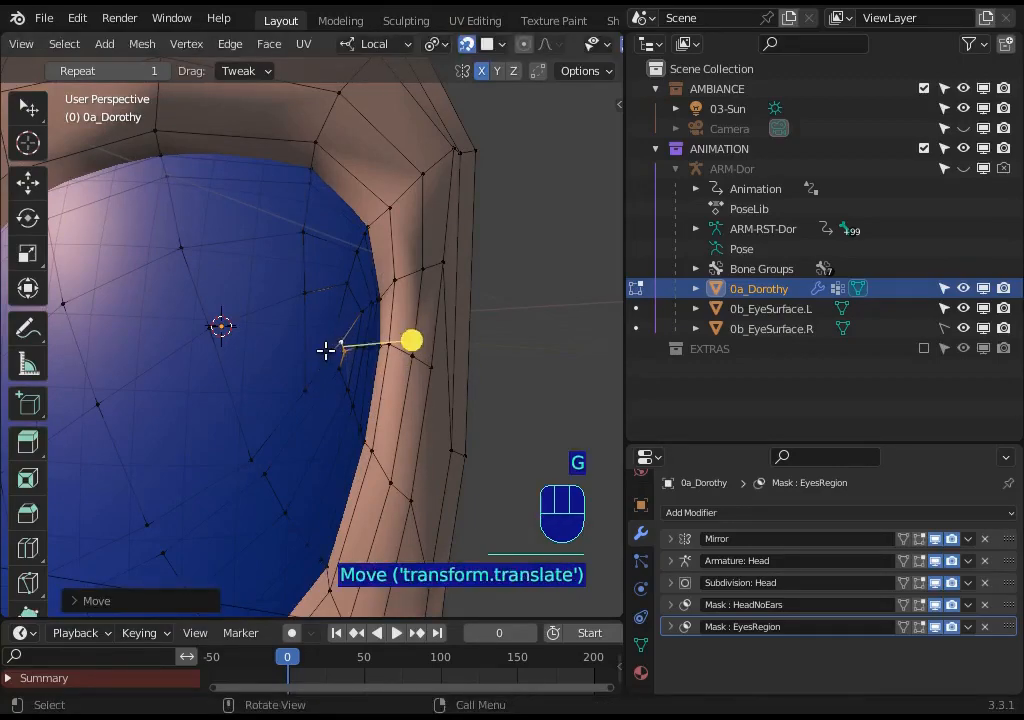
left_click(330, 354)
key("g")
left_click(318, 373)
left_click(338, 369)
Slightly reposition the next upper lid edge vertices inward from the outer corner and the facing lower lid edge vertex
left_click(306, 388)
key("g")
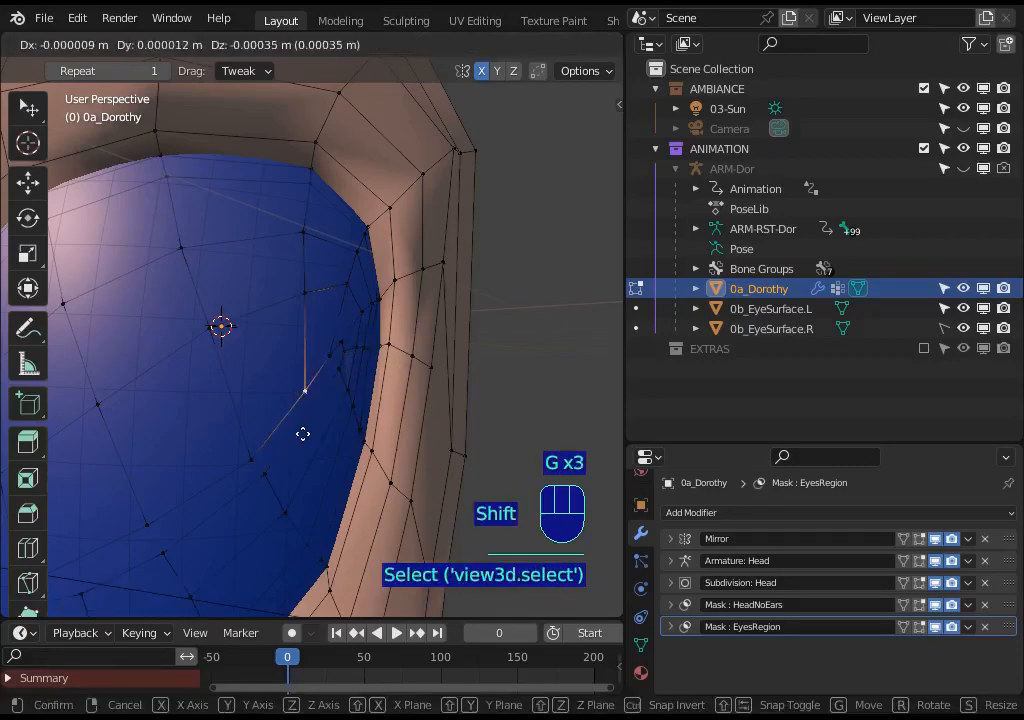
left_click(302, 436)
middle_click_drag(302, 436, 354, 407, "shift")
left_click(352, 405)
key("g")
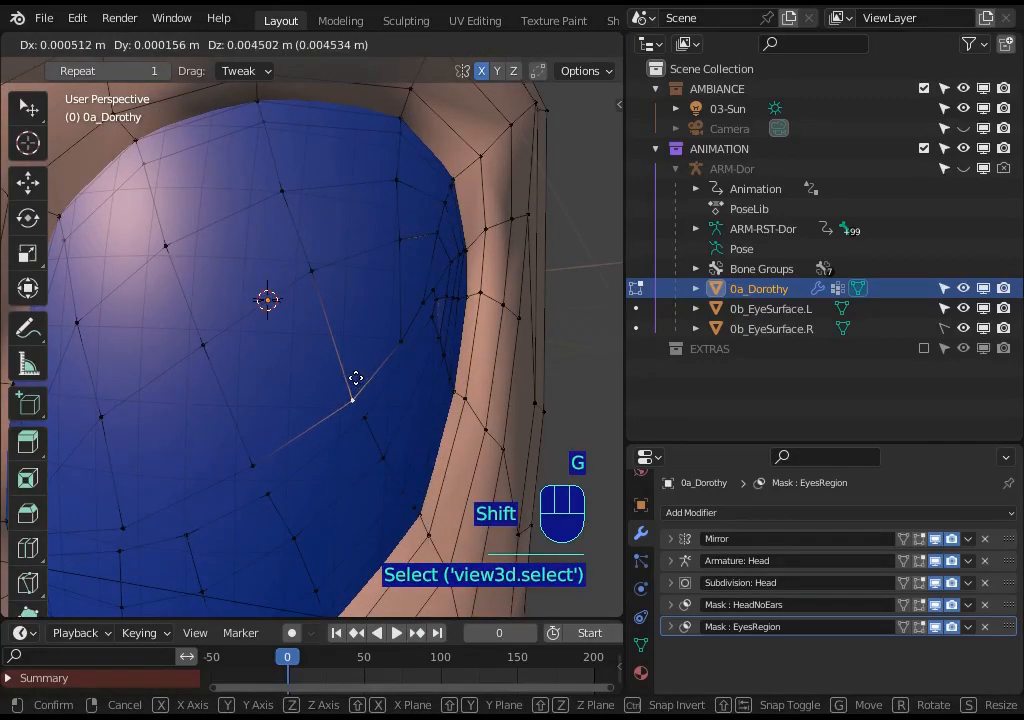
left_click(356, 420)
key("g")
left_click(362, 414)
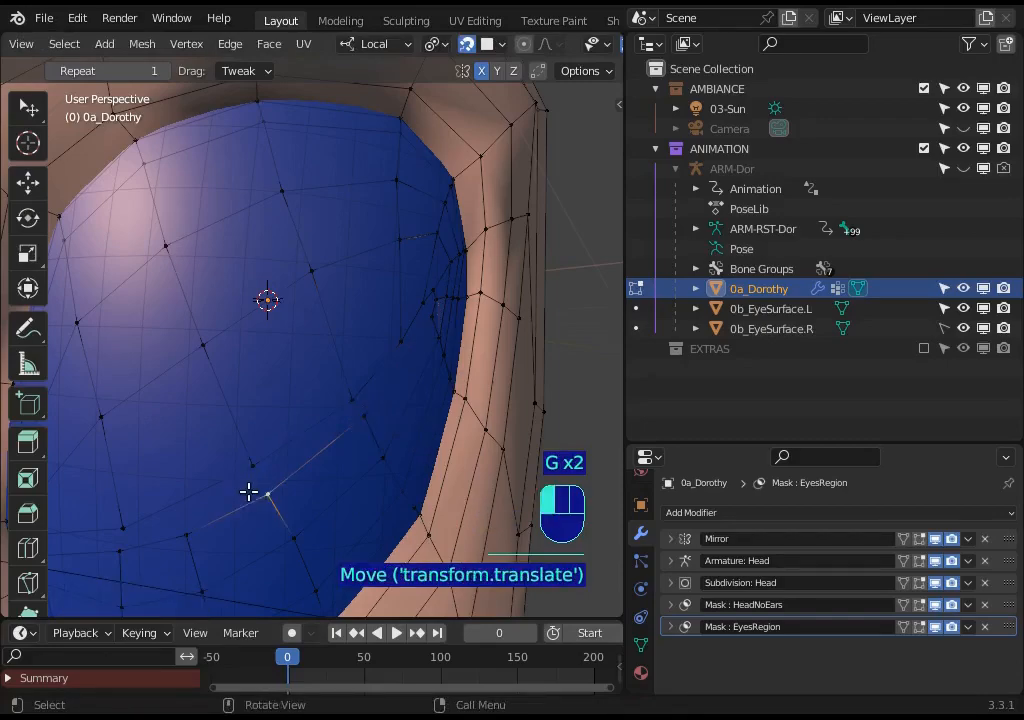
Move the facing lid edge vertices in the middle of the eye closer together and raise the next lower lid edge vertex
left_click(251, 491)
key("g")
left_click(201, 487, "shift")
left_click(240, 462)
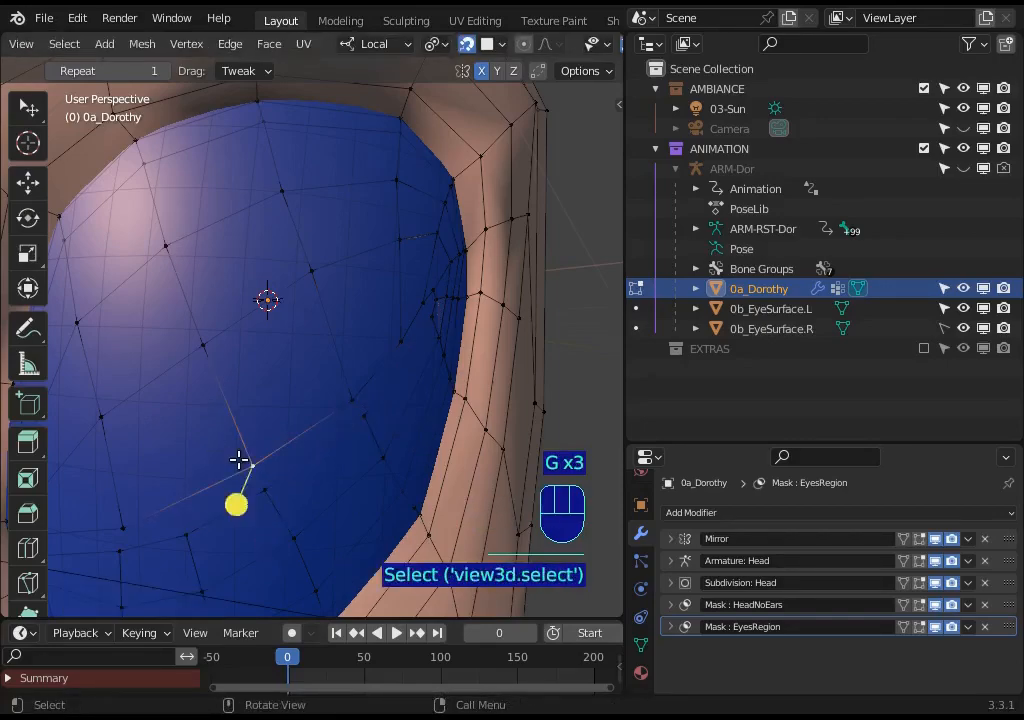
key("g")
left_click(197, 530, "shift")
left_click(194, 533)
key("g")
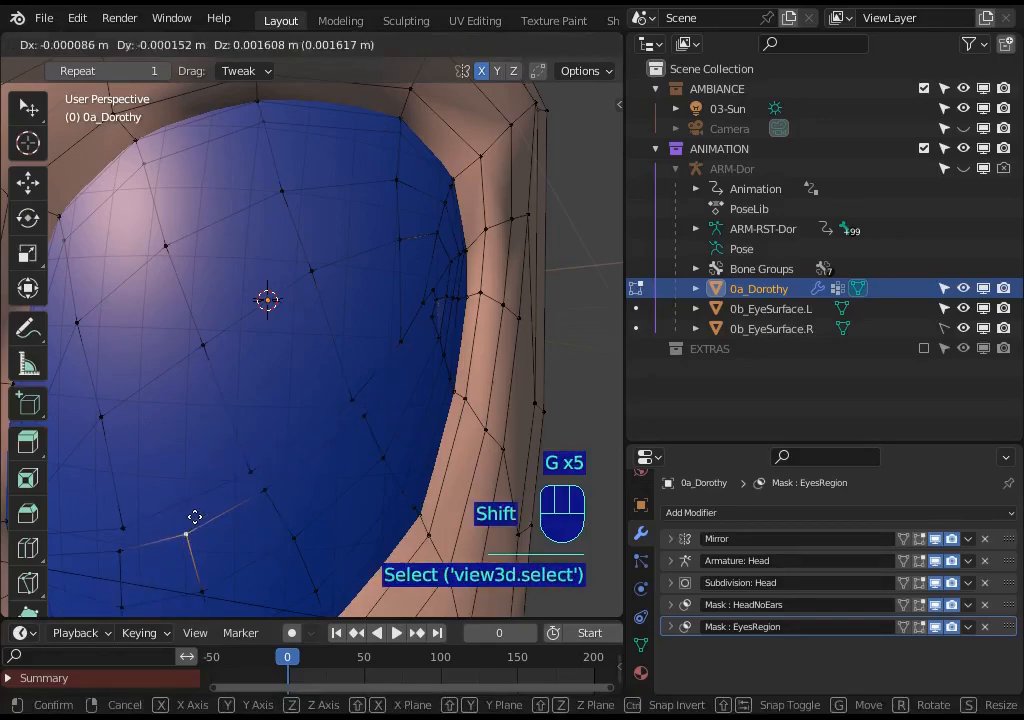
left_click(194, 517, "shift")
Adjust the upper and lower lid edge vertices near the inner eye corner to narrow the gap between them
middle_click_drag(198, 496, 258, 466, "shift")
left_click(206, 494)
key("g")
left_click(210, 510, "shift")
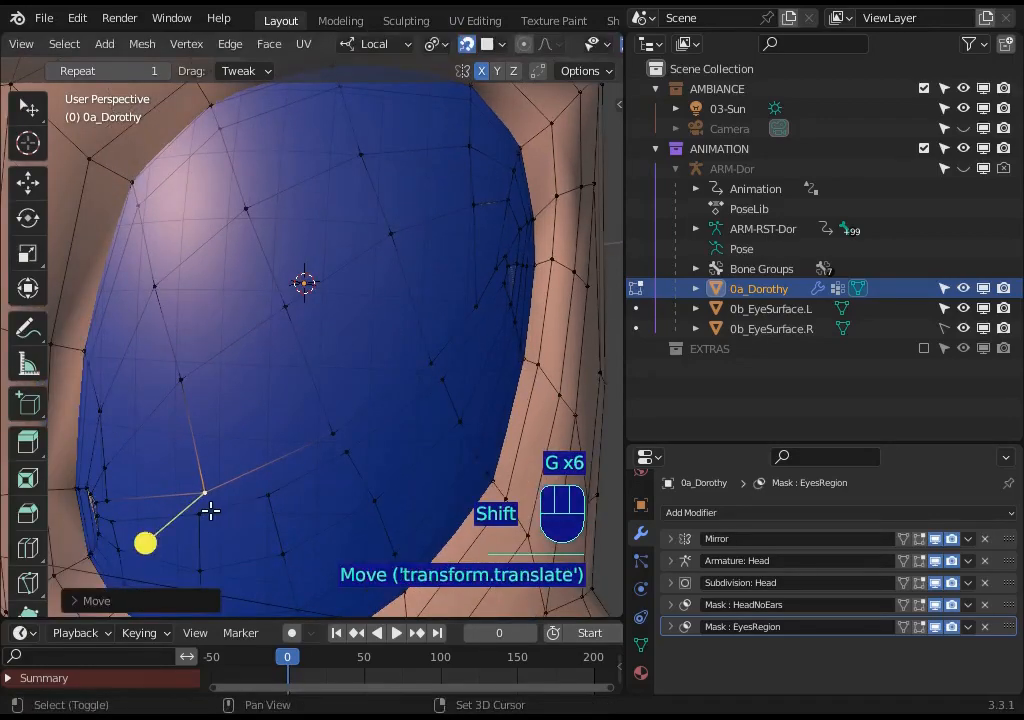
left_click(206, 512)
key("g")
left_click(157, 505, "shift")
Return to Object Mode and temporarily hide 0b_EyeSurface.L to inspect the eyelid gap on the smoothed head
scroll(193, 455, "down", 5)
key("Tab")
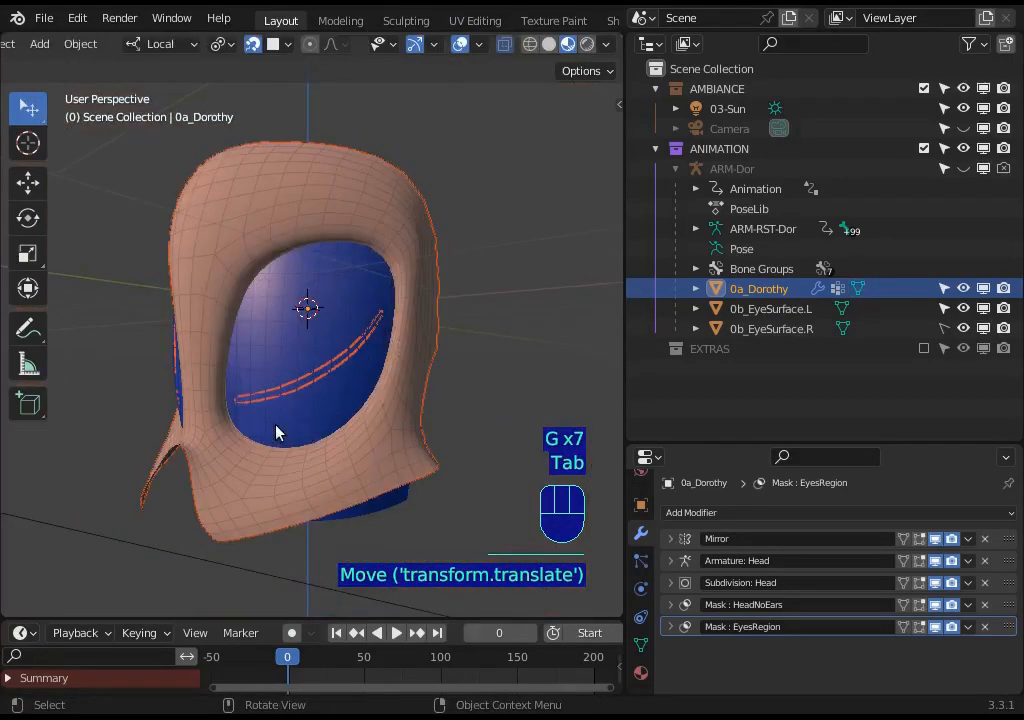
left_click(962, 309)
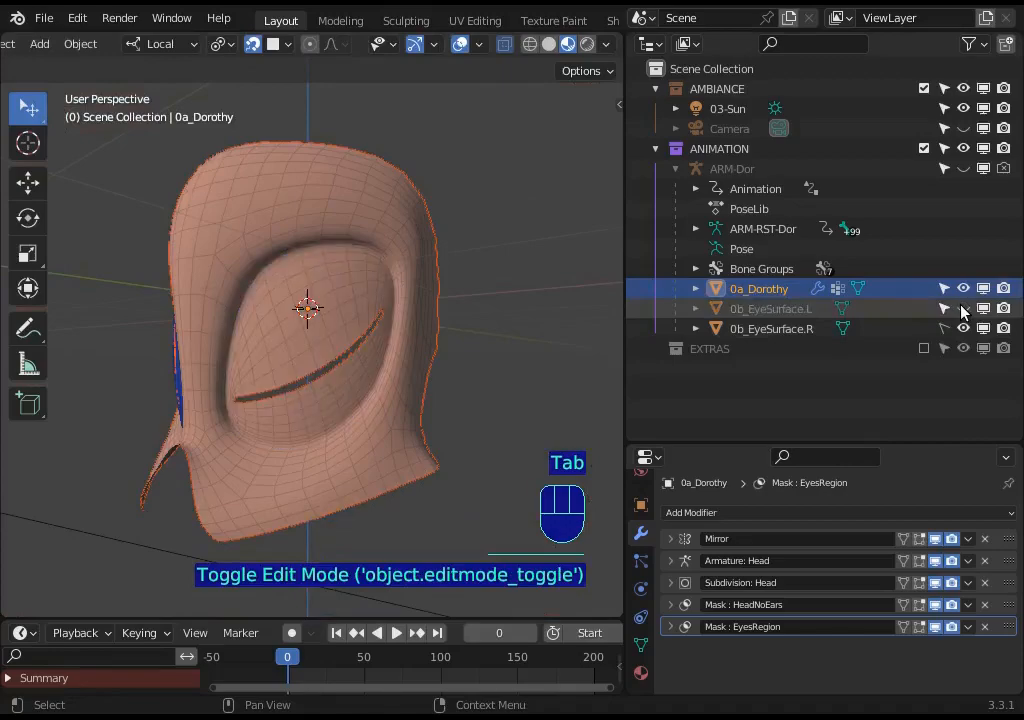
middle_click_drag(210, 318, 381, 306)
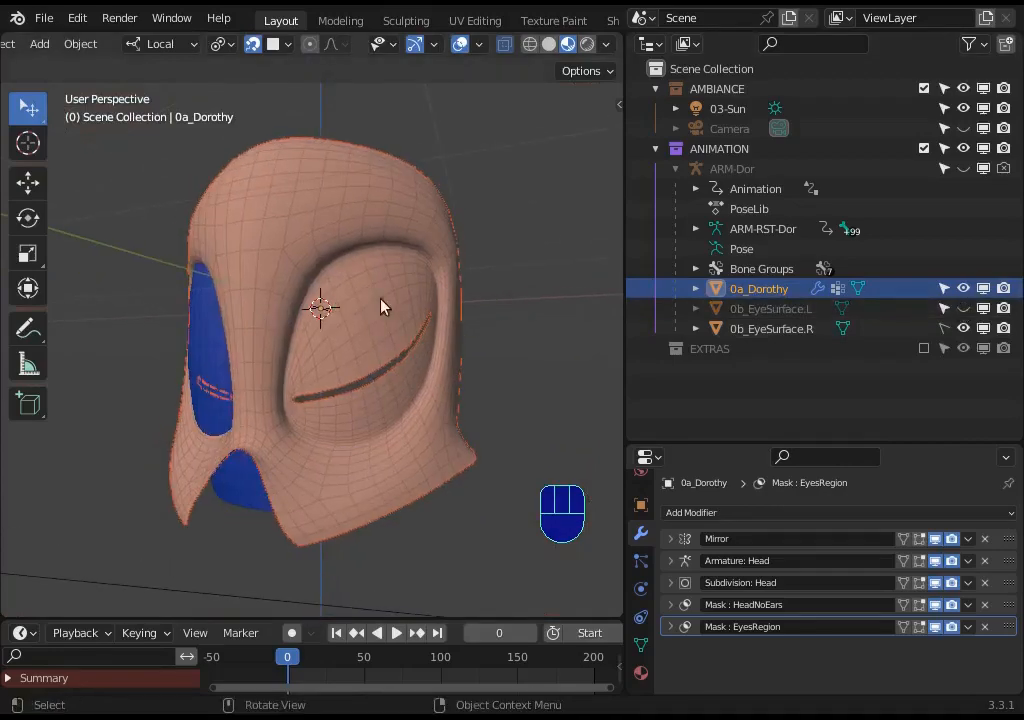
left_click(962, 309)
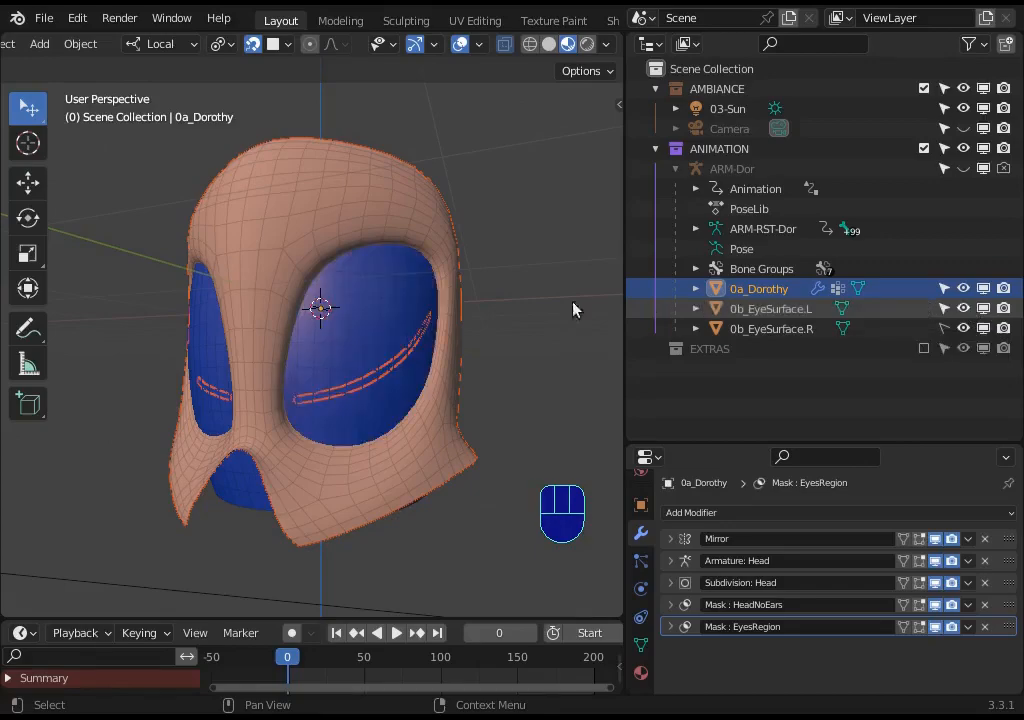
scroll(441, 318, "up", 4)
scroll(440, 318, "down", 4)
middle_click_drag(382, 315, 350, 361)
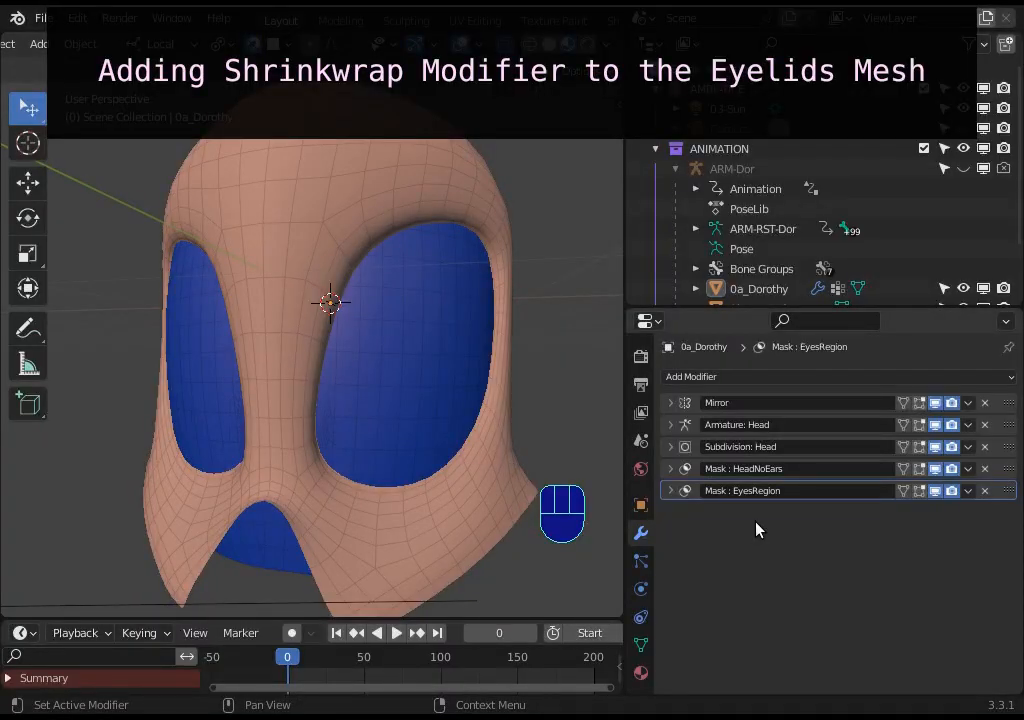
Edit the 0a_Dorothy mesh with nothing selected and add a vertex group named MOD-Shrinkrwap-Solidify_Eyelids
left_click(480, 475)
left_click(641, 646)
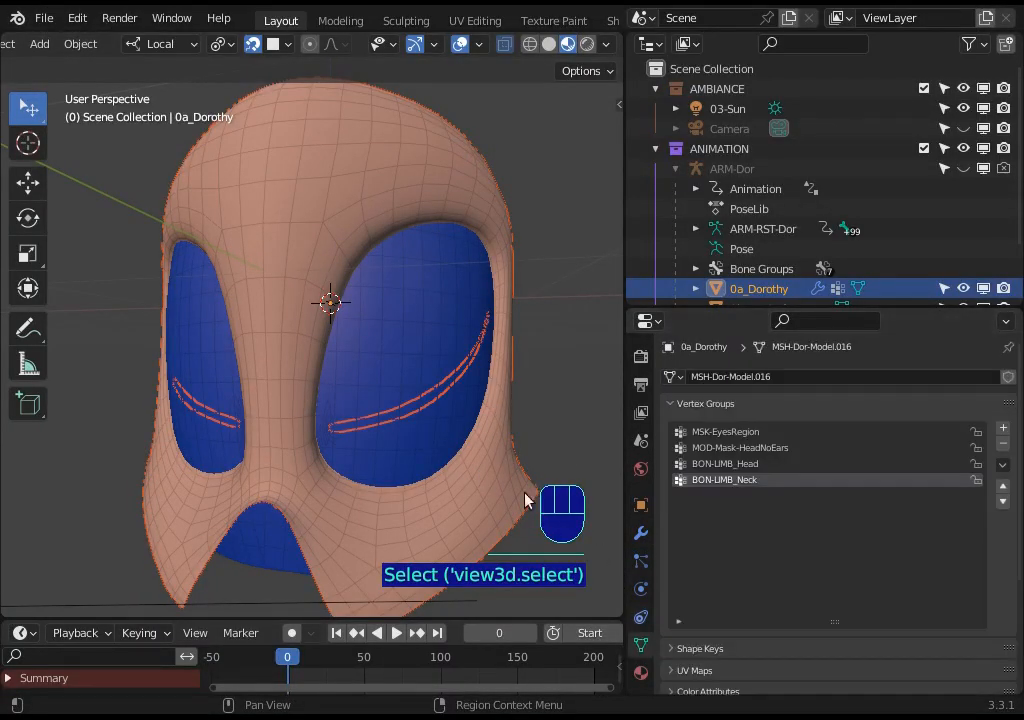
key("Tab")
middle_click_drag(514, 464, 437, 389)
key("alt+a")
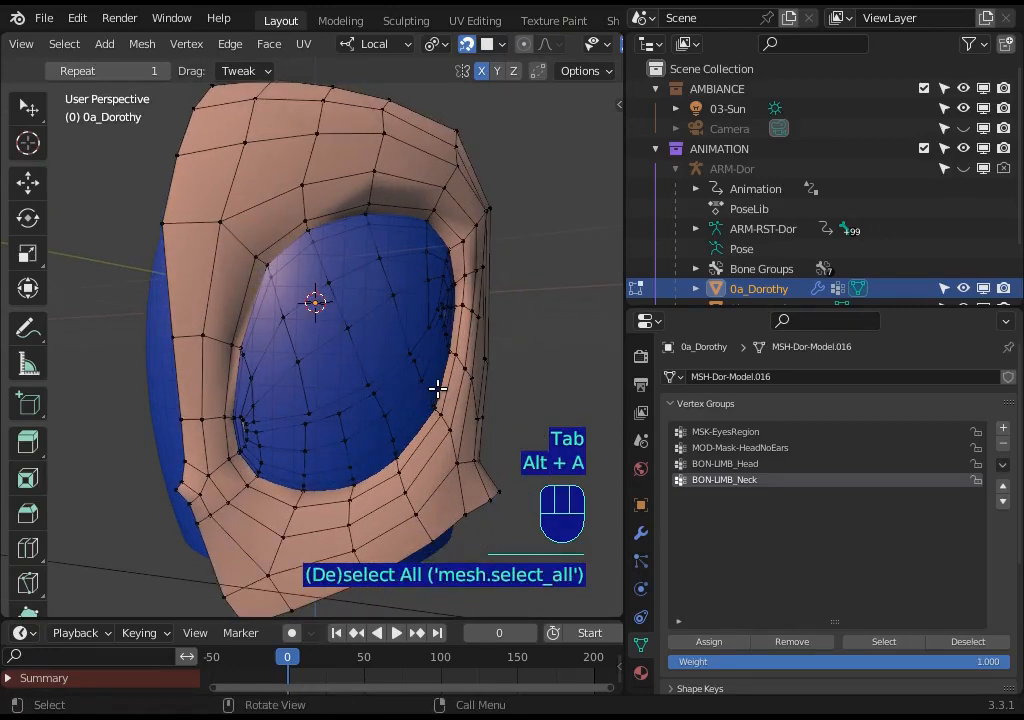
left_click(1003, 428)
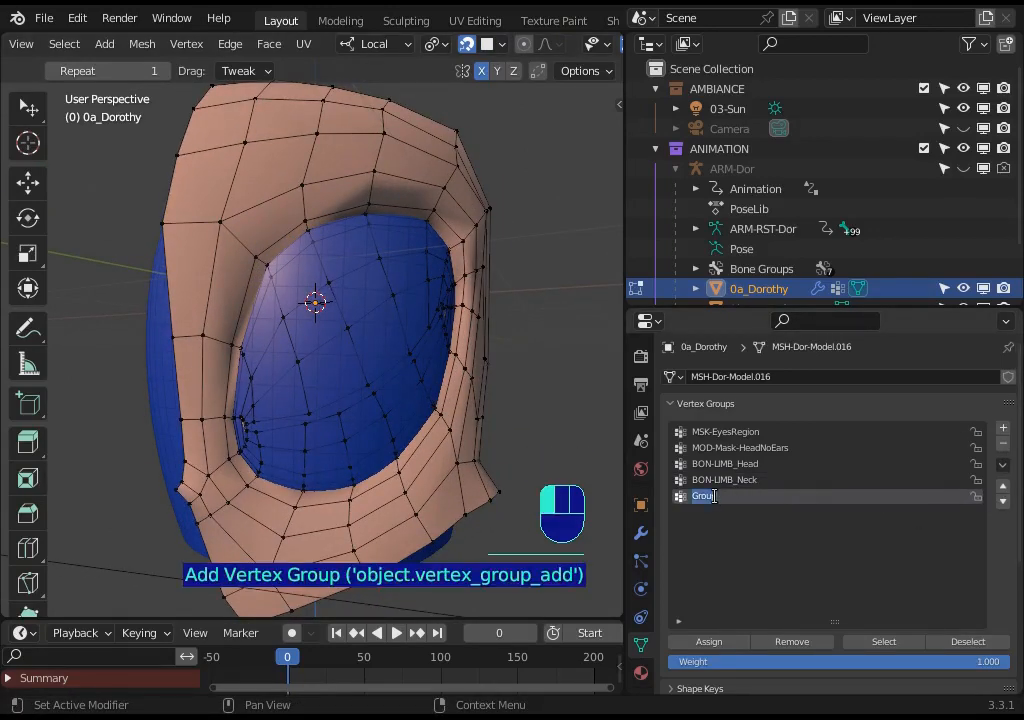
type("MOD_Shr")
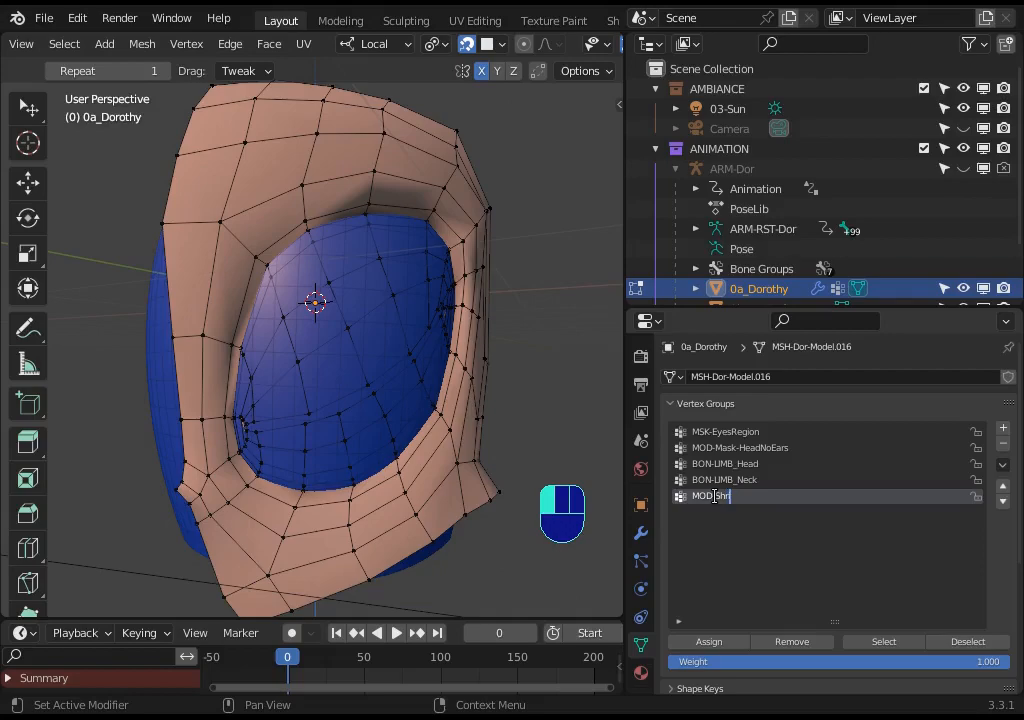
type("-Shrinkrwap-Solidify_Eyelids")
key("Return")
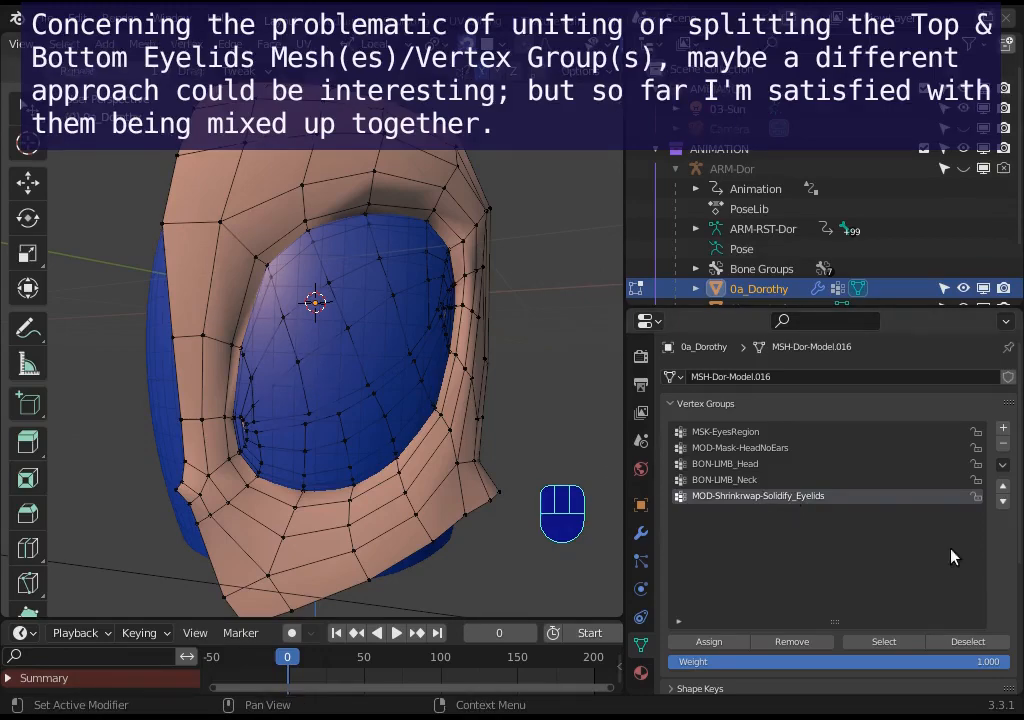
Select all the eyelid faces over the eye out to the socket edge and assign their vertices to MOD-Shrinkrwap-Solidify_Eyelids at weight 1.000
left_click(268, 302, "alt")
key("alt+a")
key("3")
left_click(397, 373, "alt+shift")
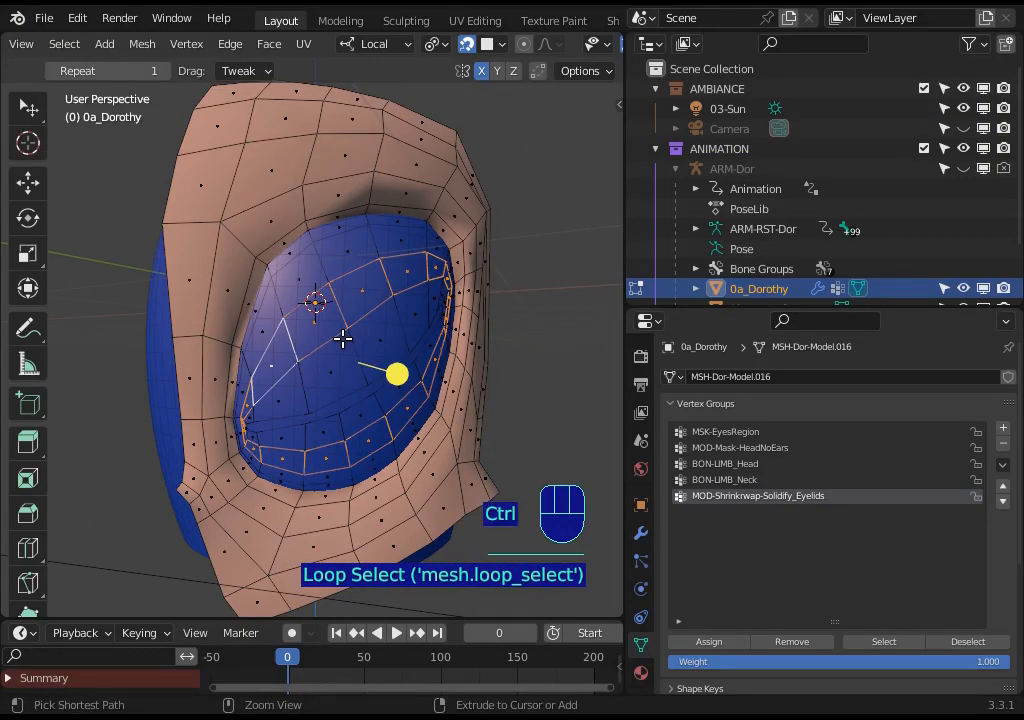
key("ctrl+KP_Add")
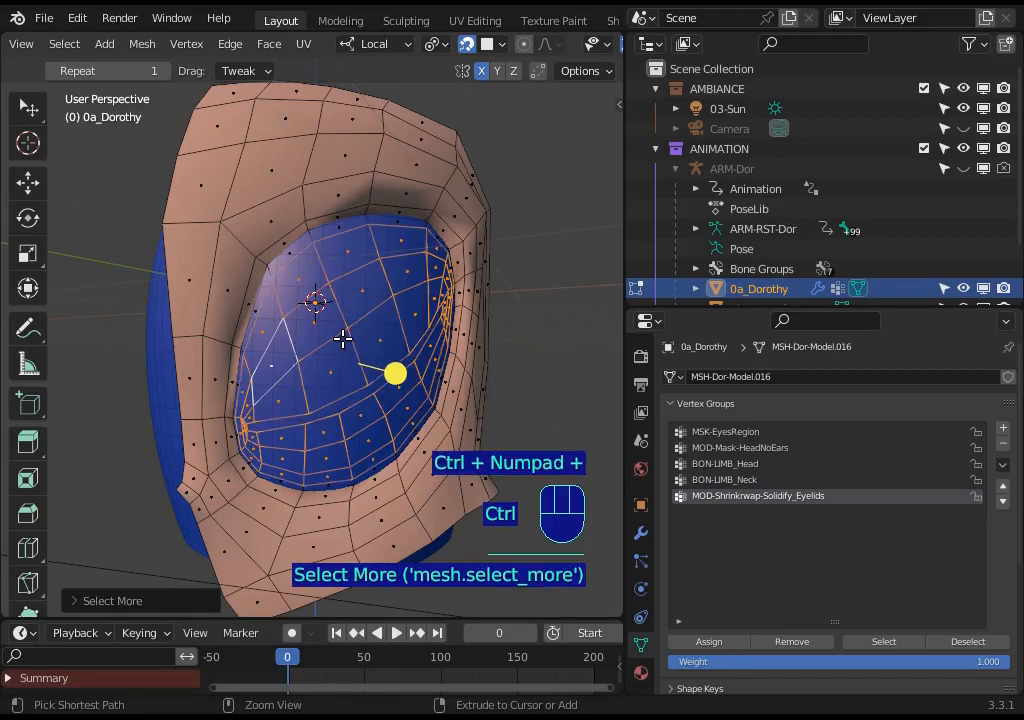
key("ctrl+KP_Add")
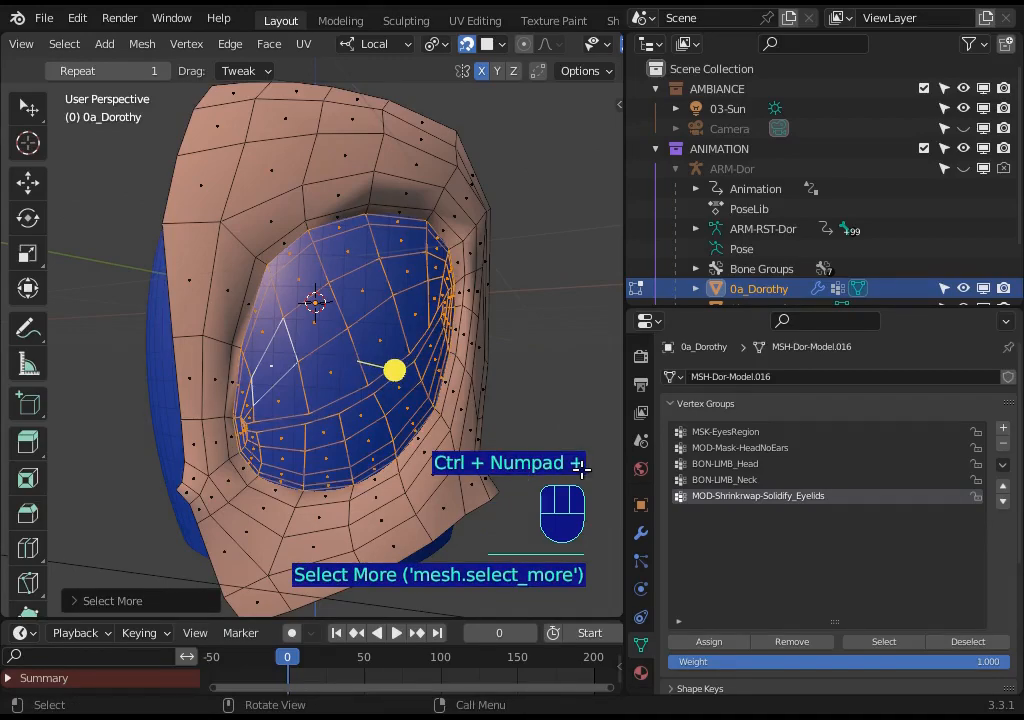
key("ctrl+KP_Subtract")
key("ctrl+KP_Subtract")
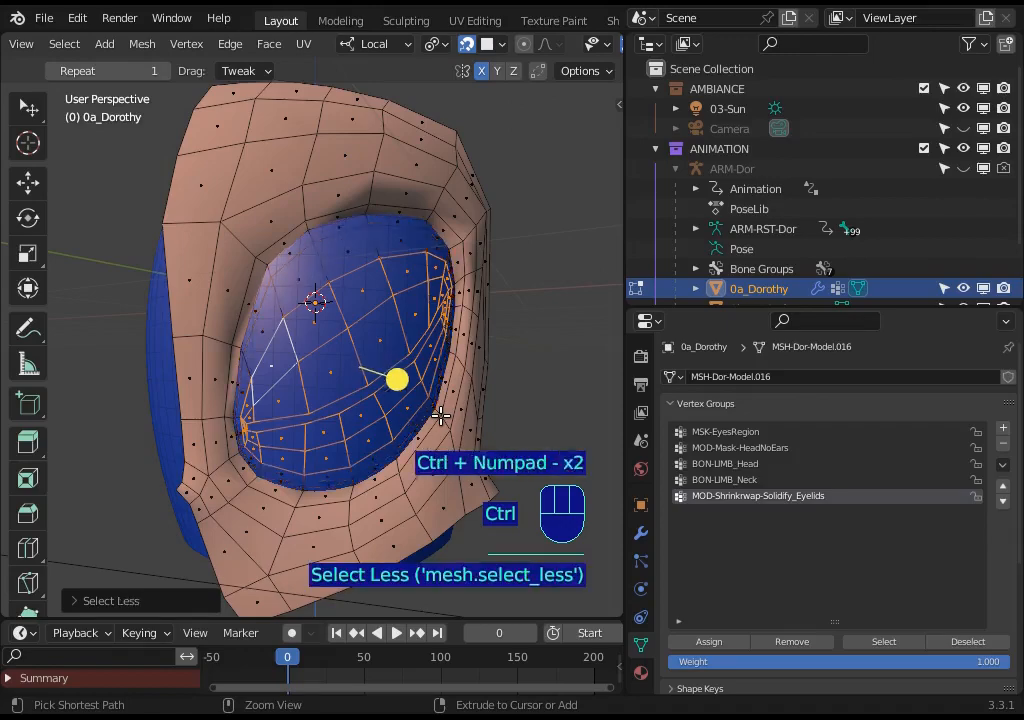
key("ctrl+KP_Add")
key("ctrl+KP_Add")
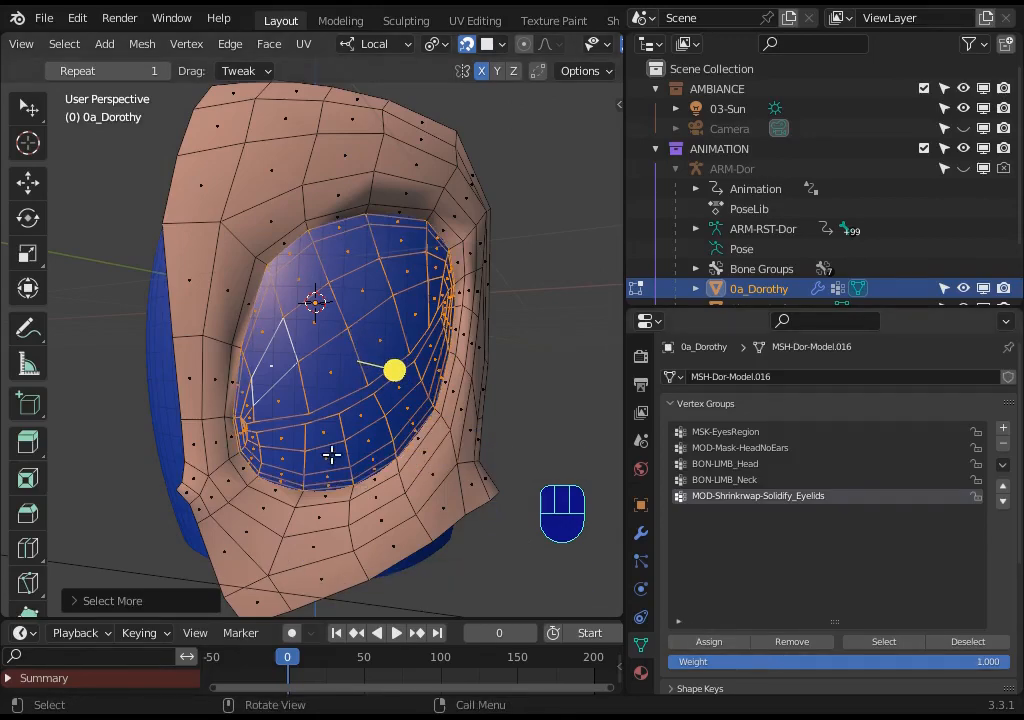
key("1")
left_click(720, 647)
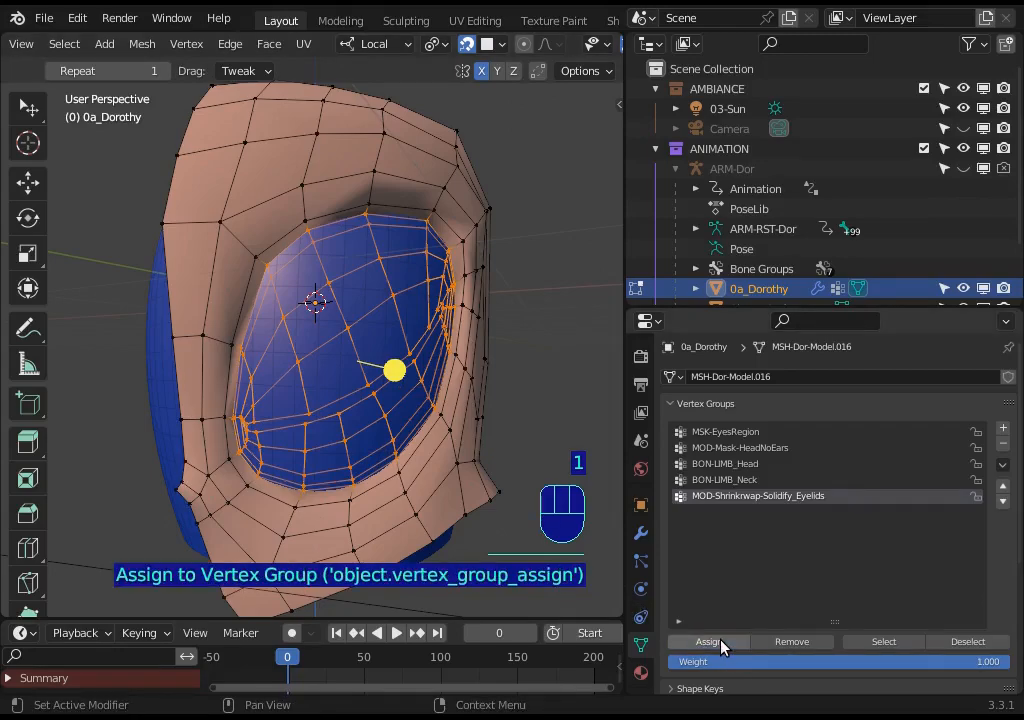
Check the eyelid group's membership by selecting its vertices, clear the selection and lock all five vertex groups
key("alt+a")
left_click(897, 645)
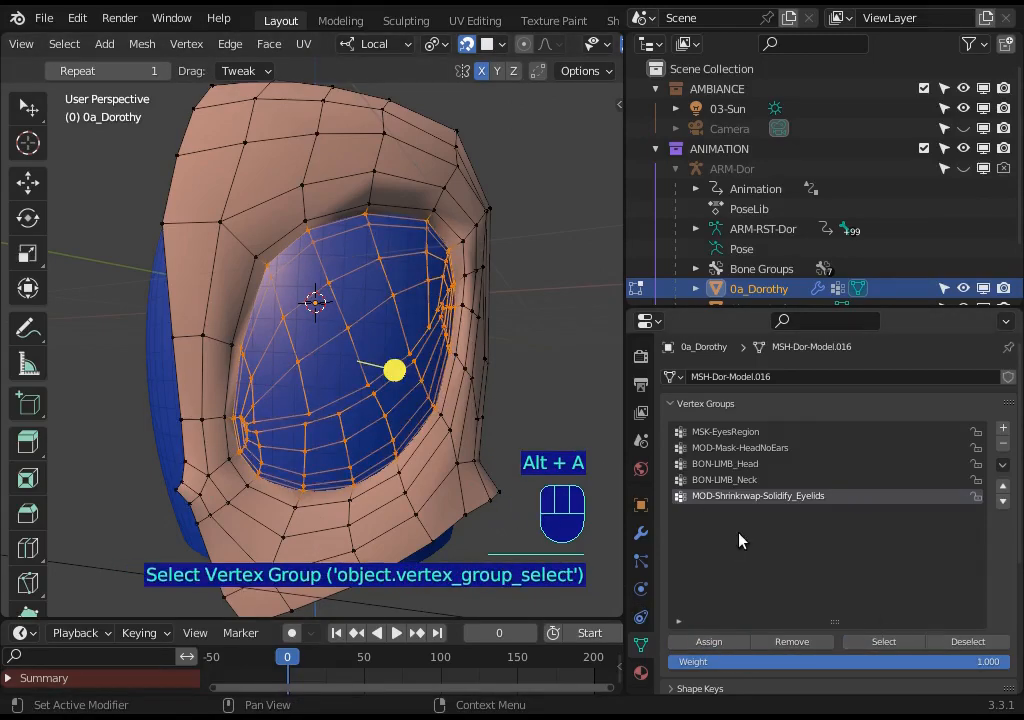
key("alt+a")
left_click_drag(979, 497, 979, 442)
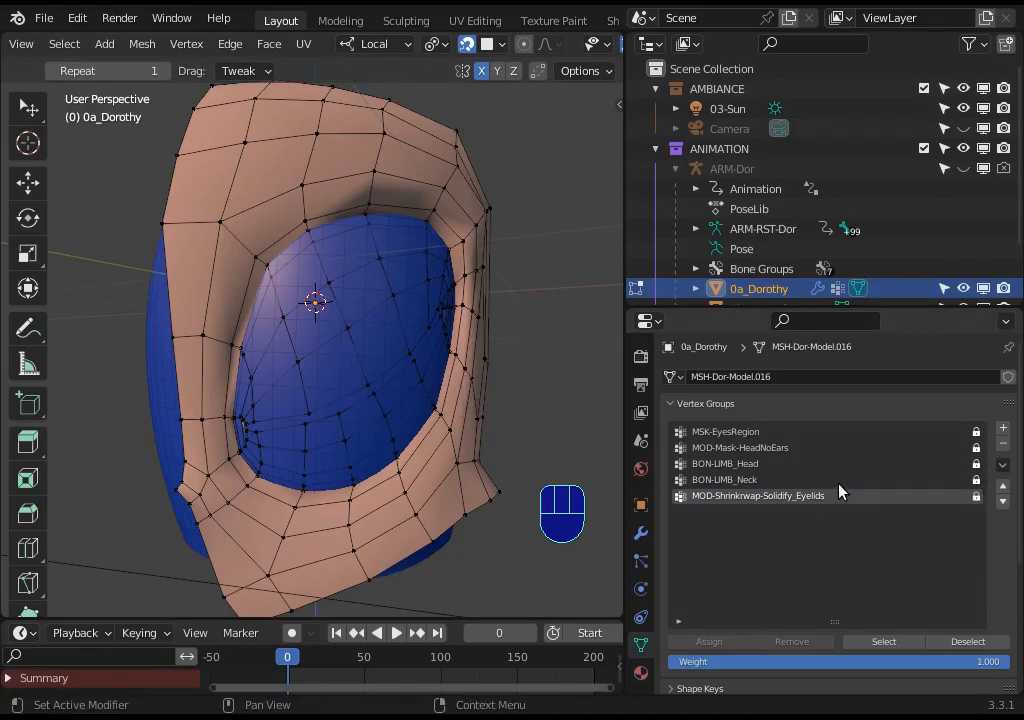
Return to Object Mode, add a Shrinkwrap modifier and place it between Armature: Head and Subdivision: Head
key("Tab")
left_click(640, 532)
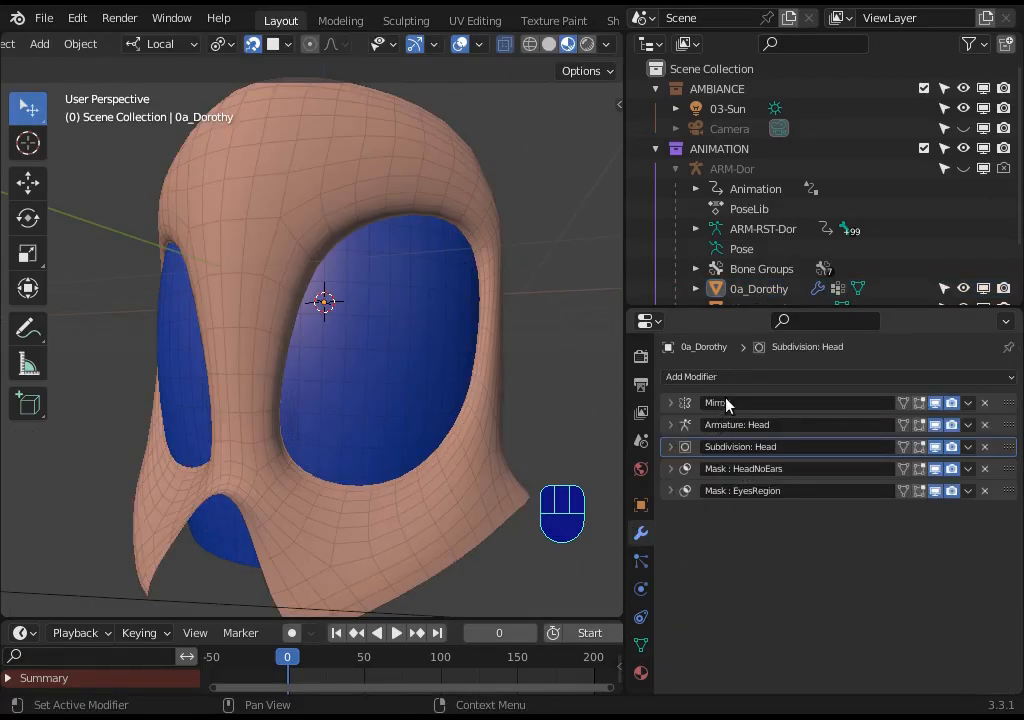
left_click(740, 377)
left_click(825, 247)
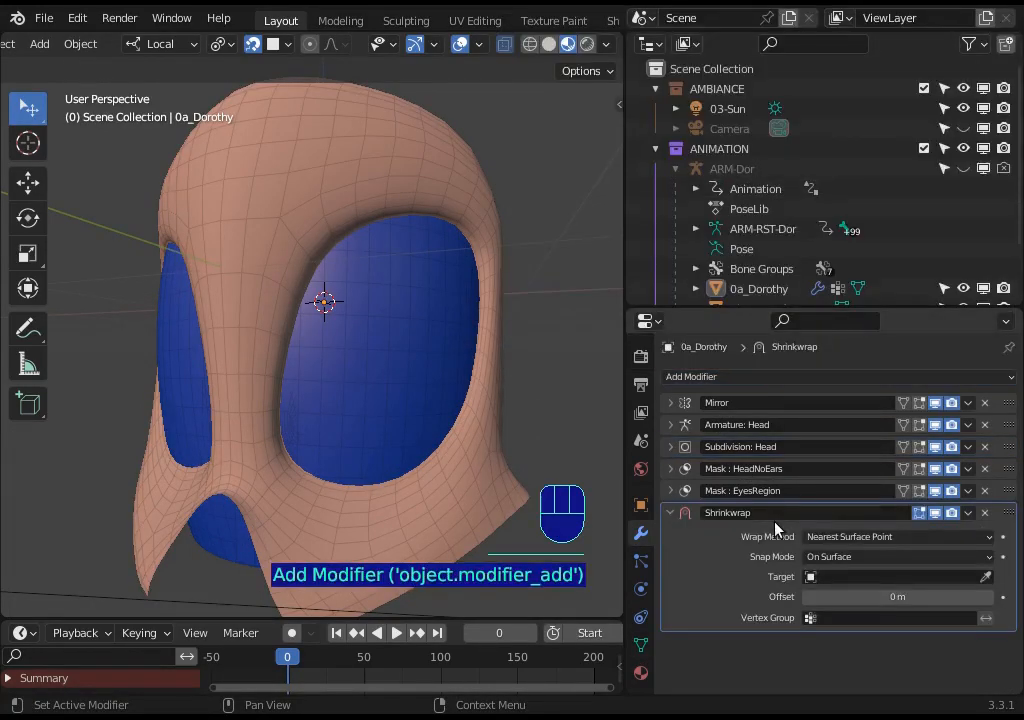
left_click_drag(1008, 512, 1010, 446)
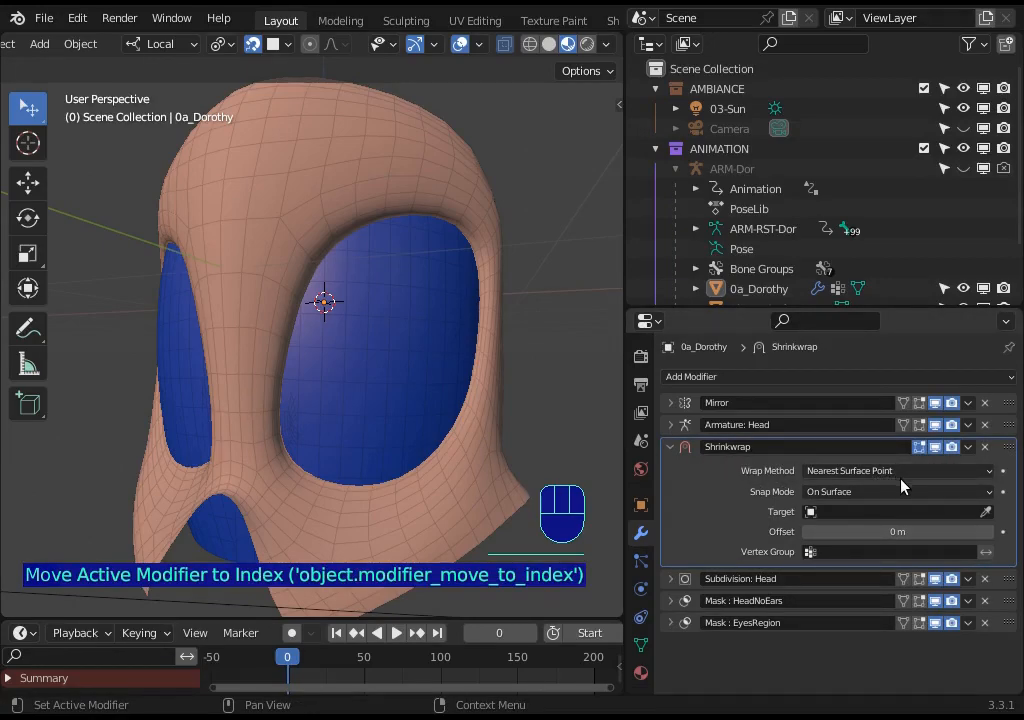
Set the Shrinkwrap target to 0b_EyeSurface.L and limit it to the vertex group MOD-Shrinkrwap_Solidify_Eyelids
left_click(986, 511)
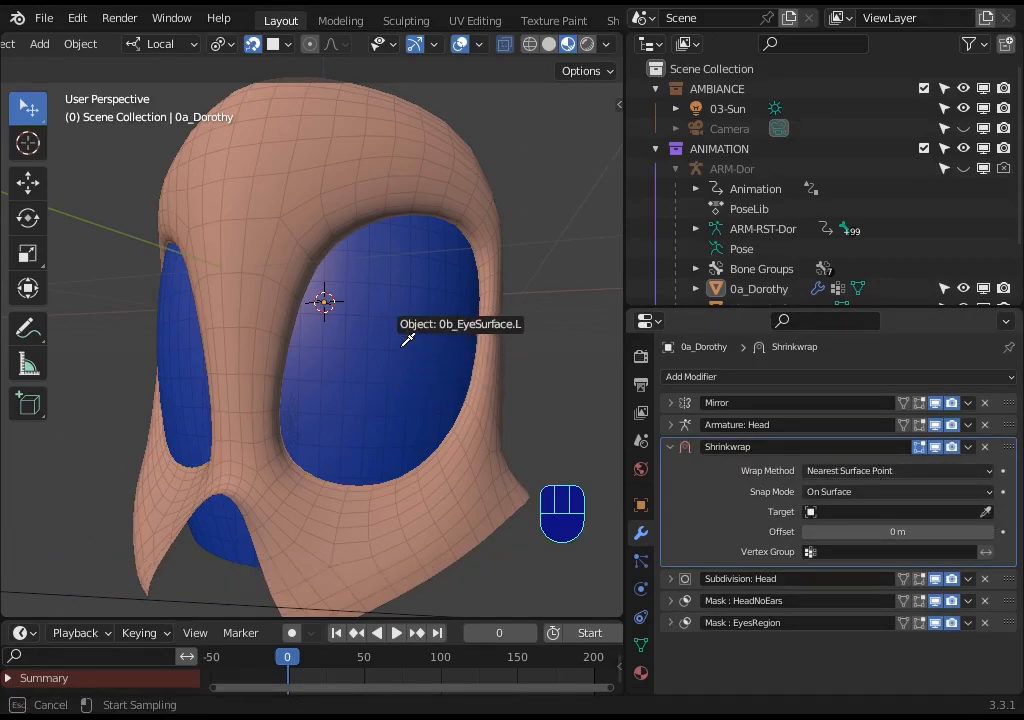
left_click(406, 340)
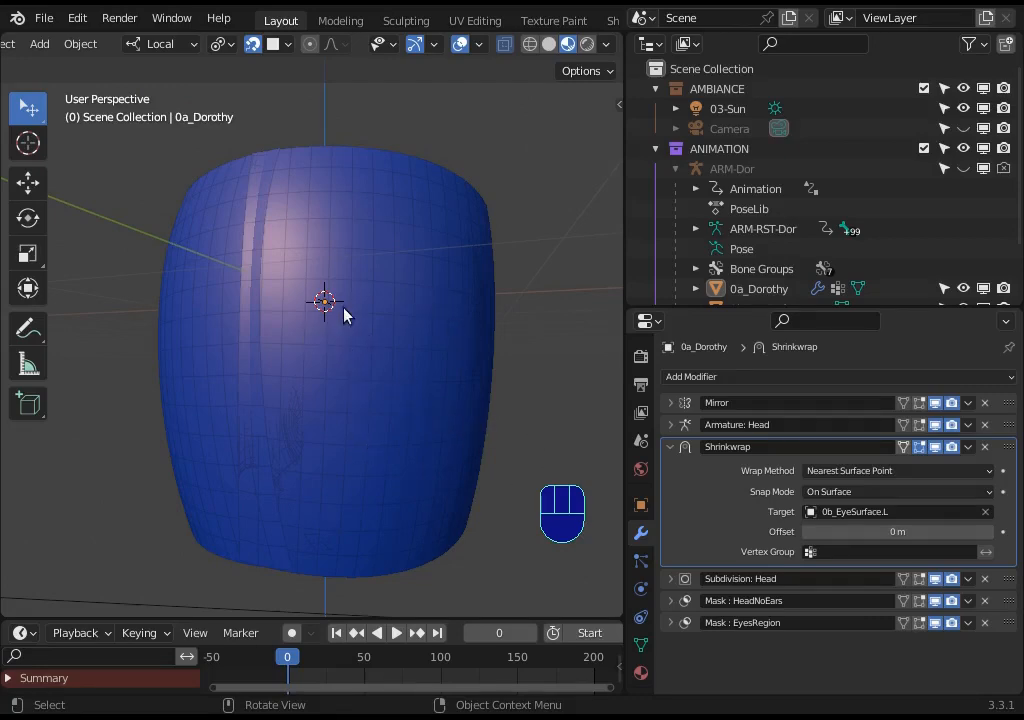
left_click(892, 551)
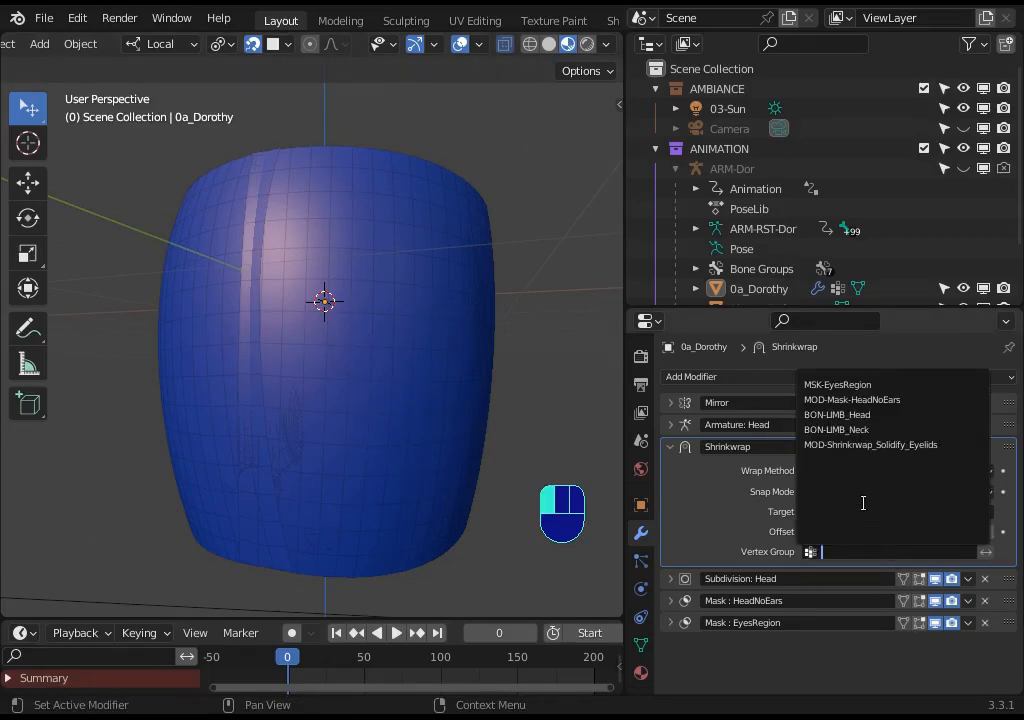
left_click(947, 448)
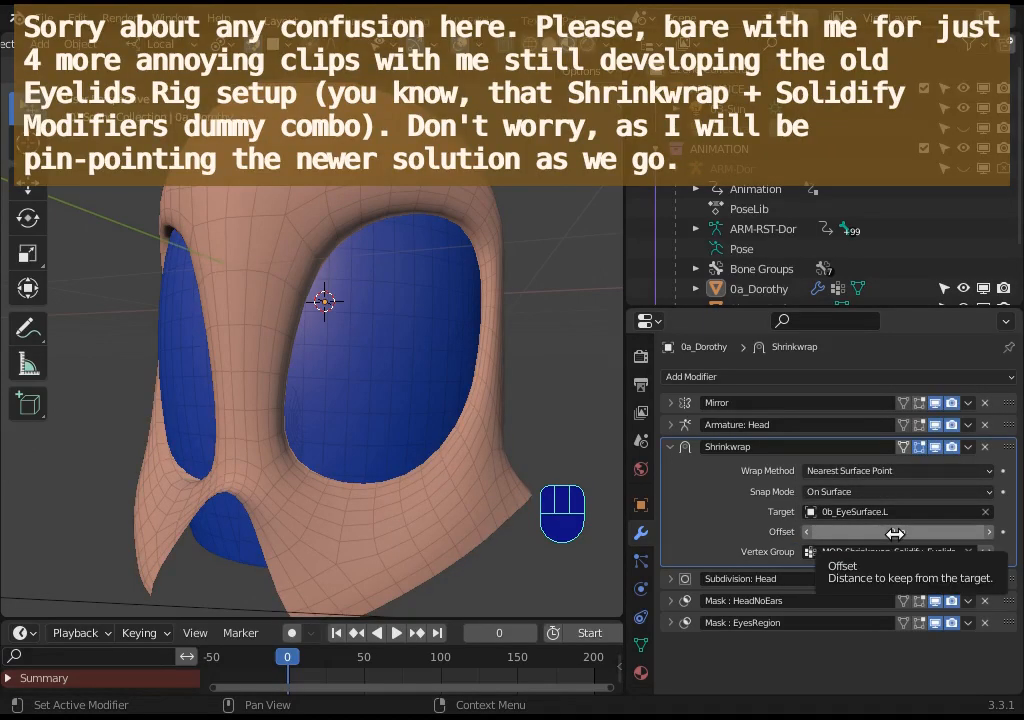
Try a Shrinkwrap offset of 0.27 m and the Target Normal Project method, and restore 0 m with Nearest Surface Point
mouse_move(897, 531)
left_mouse_down()
mouse_move(860, 531)
mouse_move(917, 531)
mouse_move(897, 531)
left_mouse_up()
left_click(897, 531)
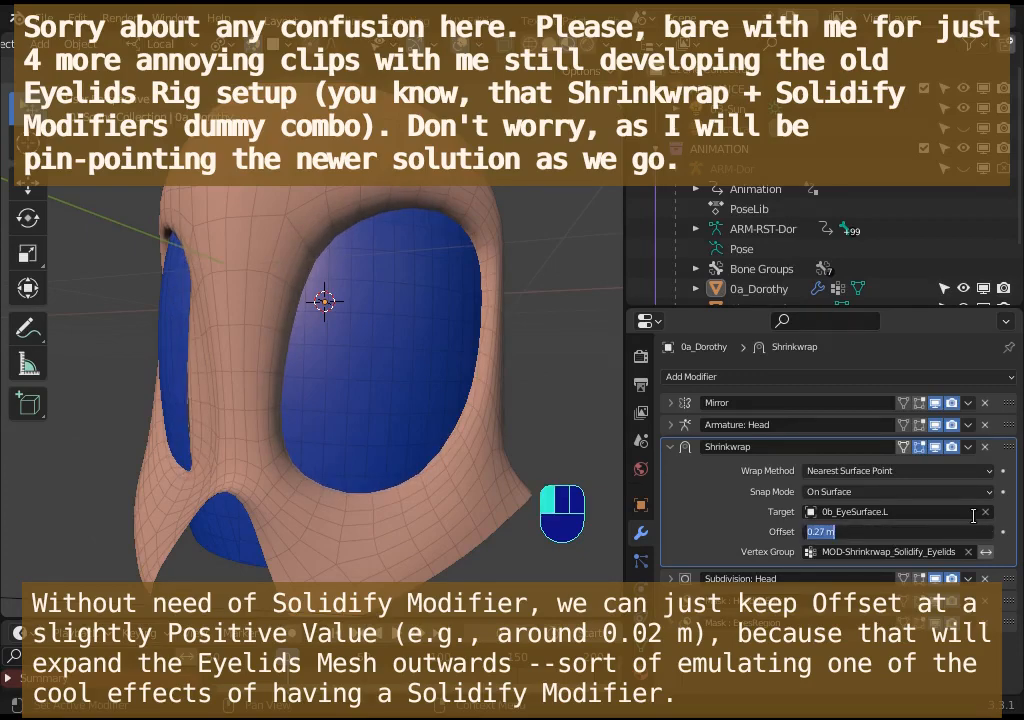
left_click(973, 515)
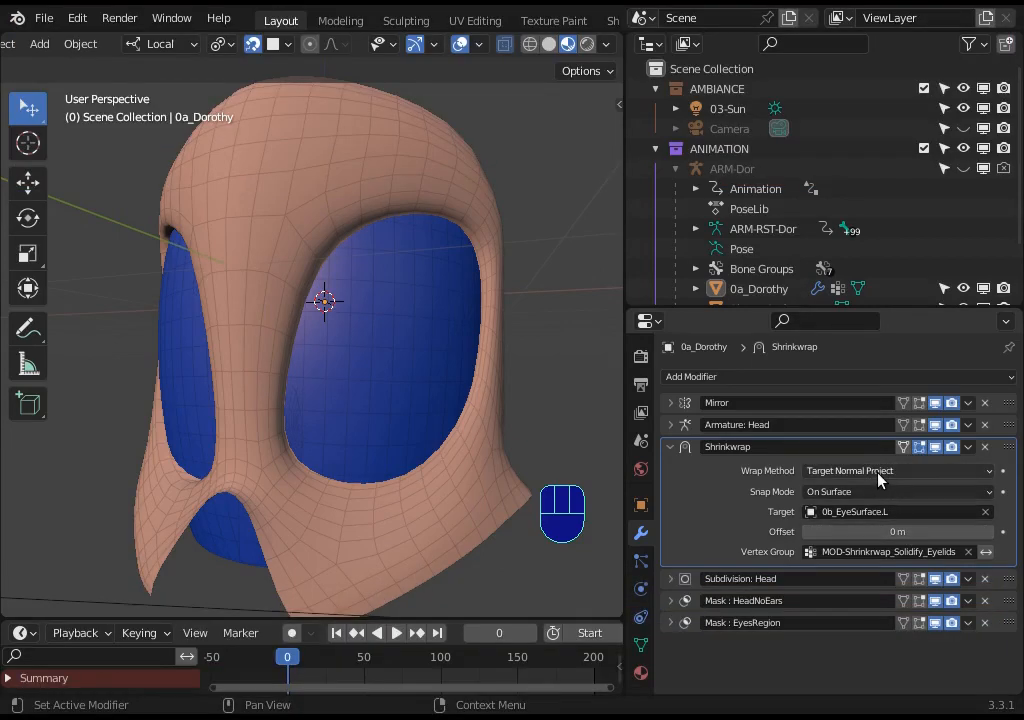
left_click(878, 478)
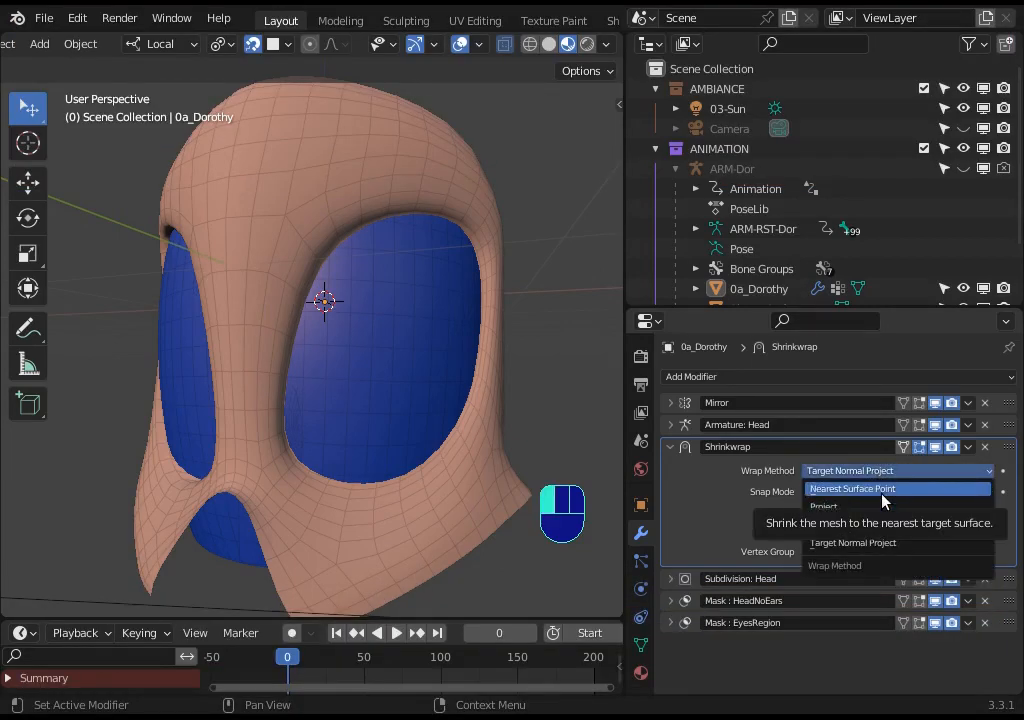
left_click(882, 500)
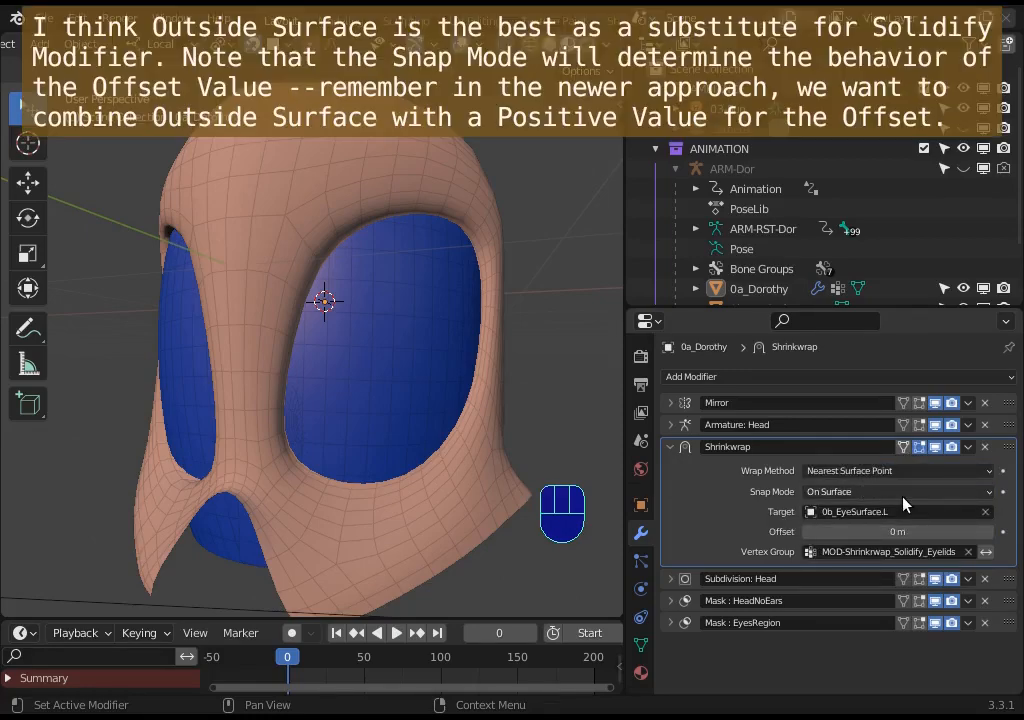
Try the Outside, Outside Surface and Above Surface snap modes on the Shrinkwrap modifier
left_click(894, 493)
left_click(887, 544)
left_click(876, 491)
left_click(885, 542)
left_click(871, 493)
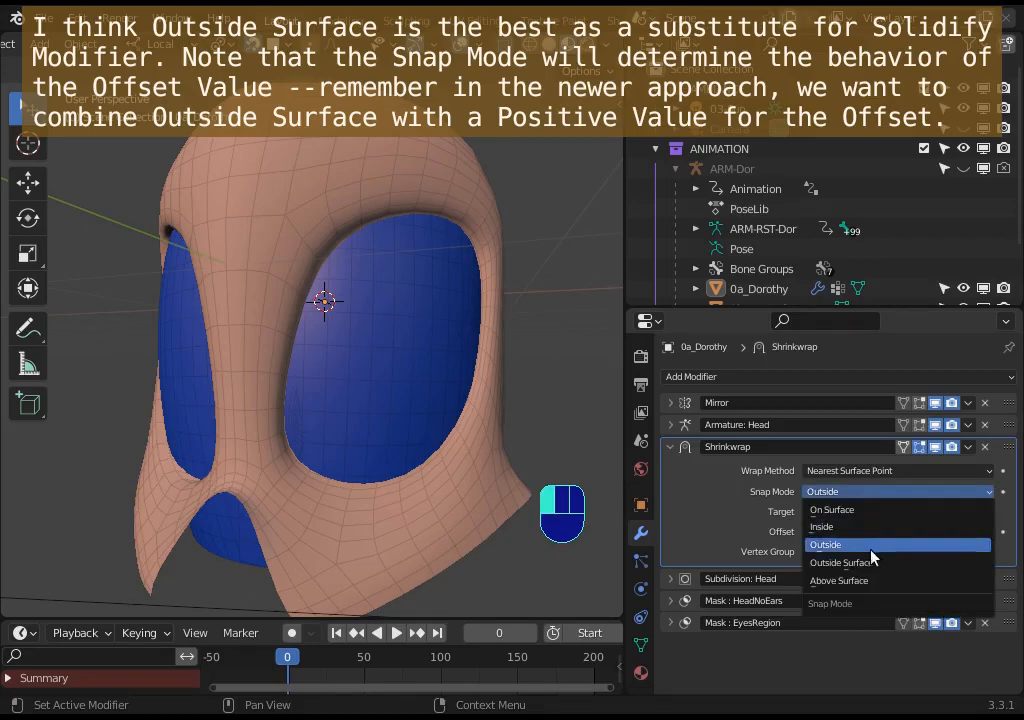
left_click(860, 562)
left_click(870, 494)
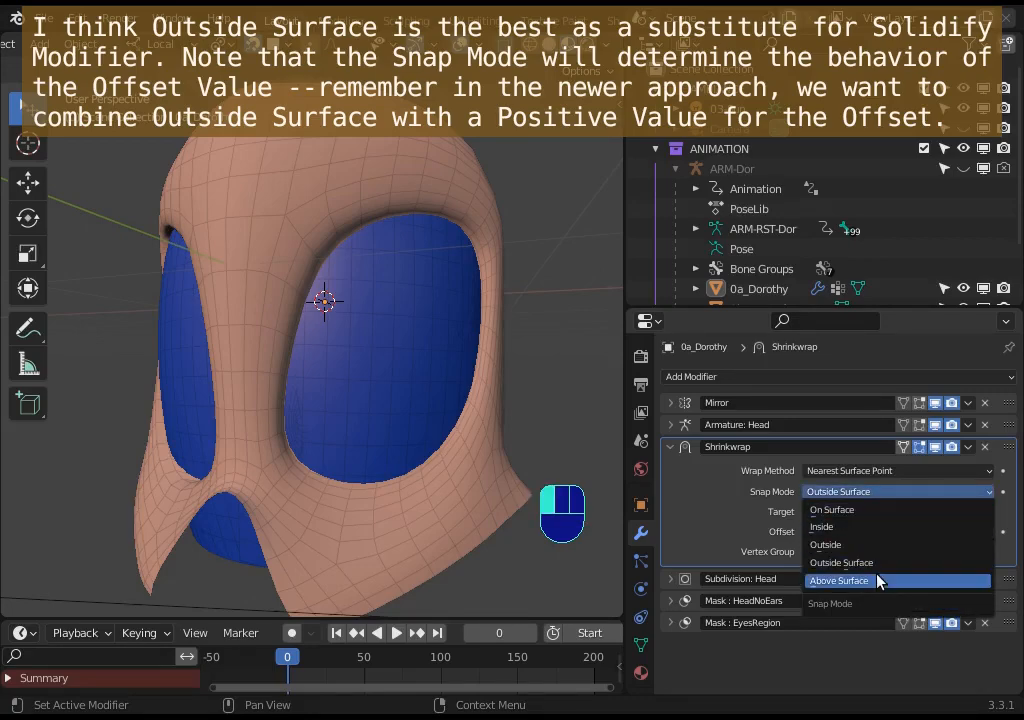
left_click(880, 578)
Test Above Surface with a 0.33 m offset and Inside with 0.24 m, and restore the On Surface snap mode with 0 m
left_click(865, 492)
left_click(866, 492)
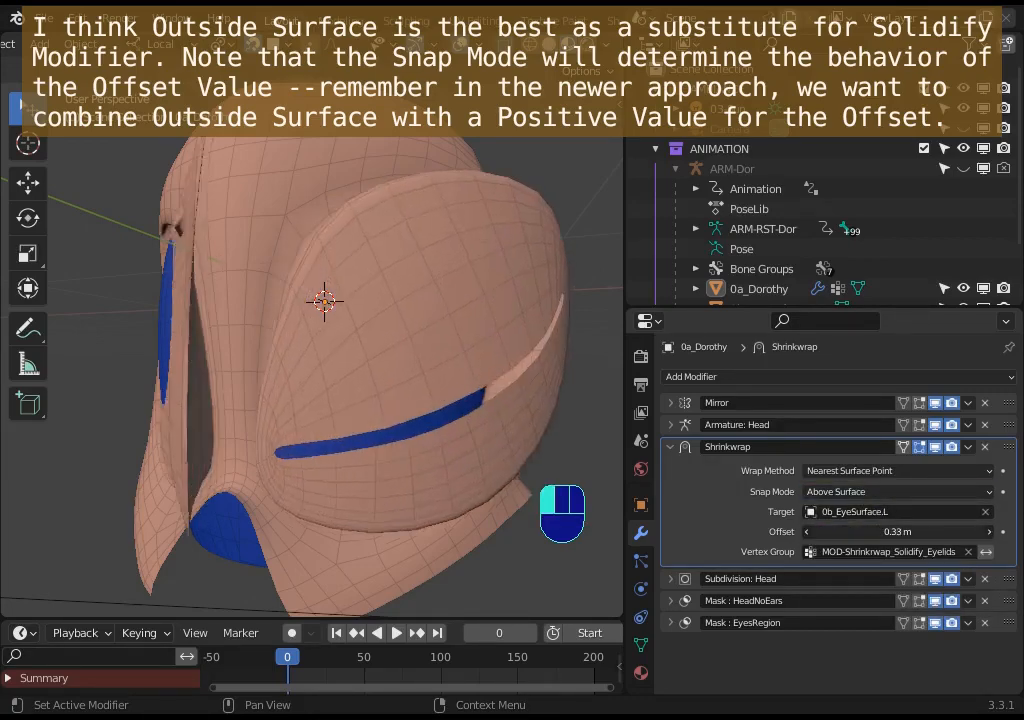
left_click(865, 493)
left_click(857, 526)
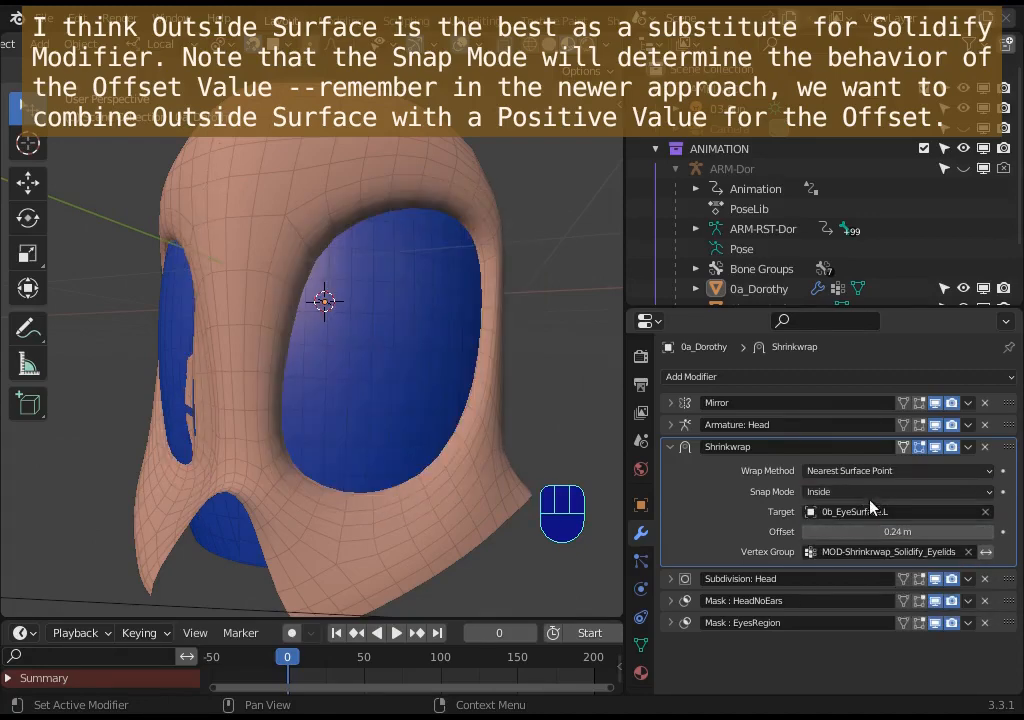
left_click(867, 492)
left_click(865, 511)
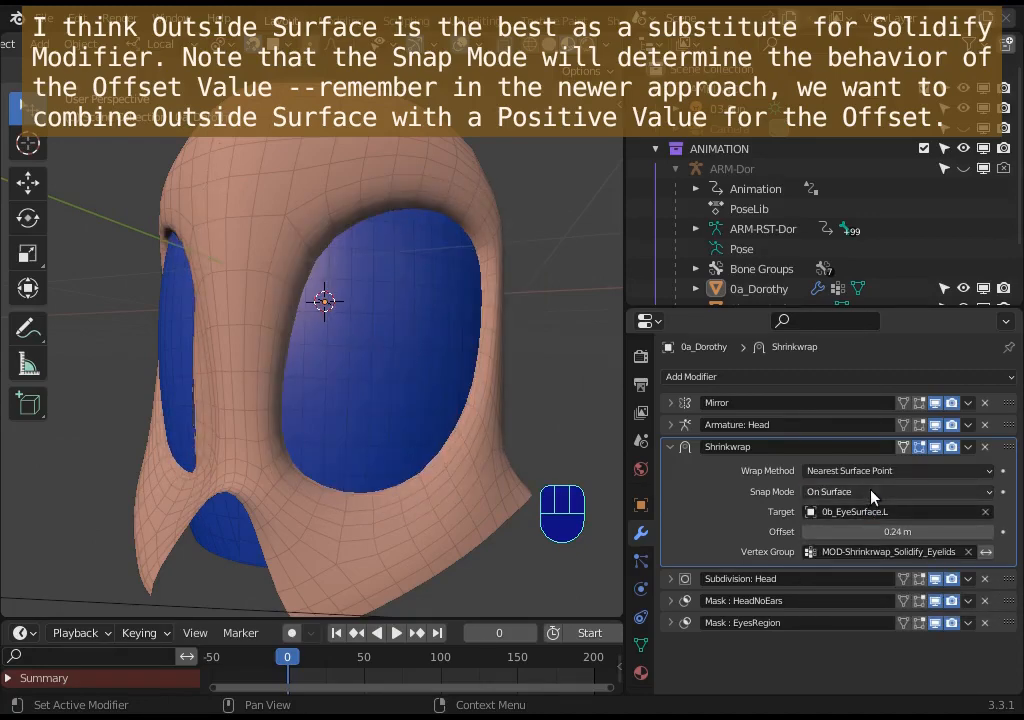
left_click(889, 530)
key("Return")
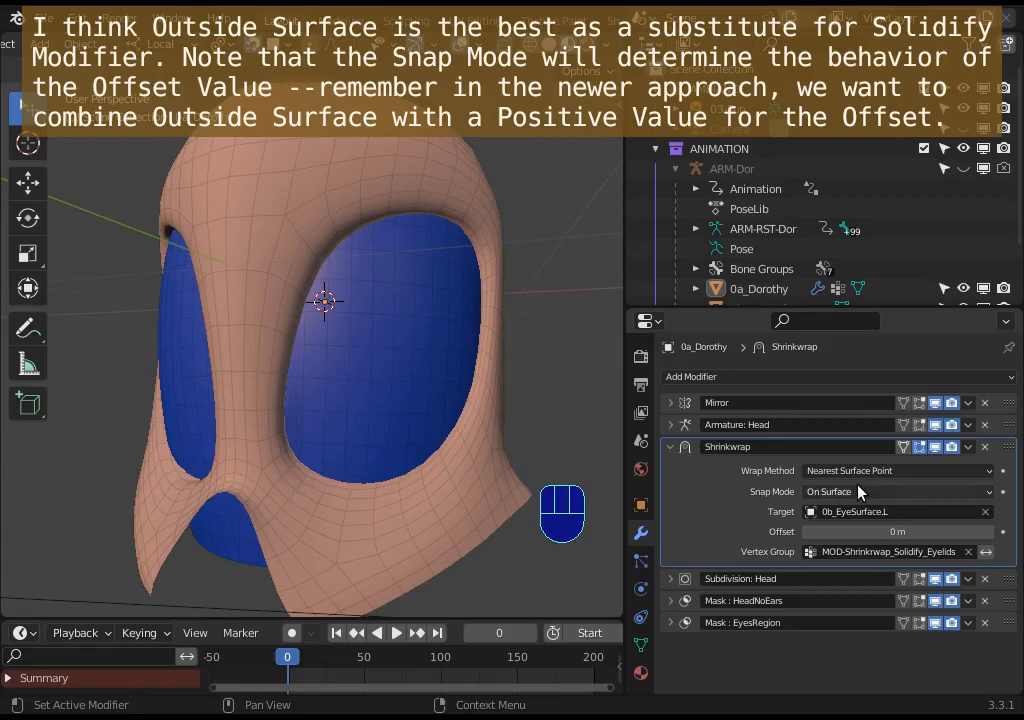
left_click(862, 491)
left_click(858, 511)
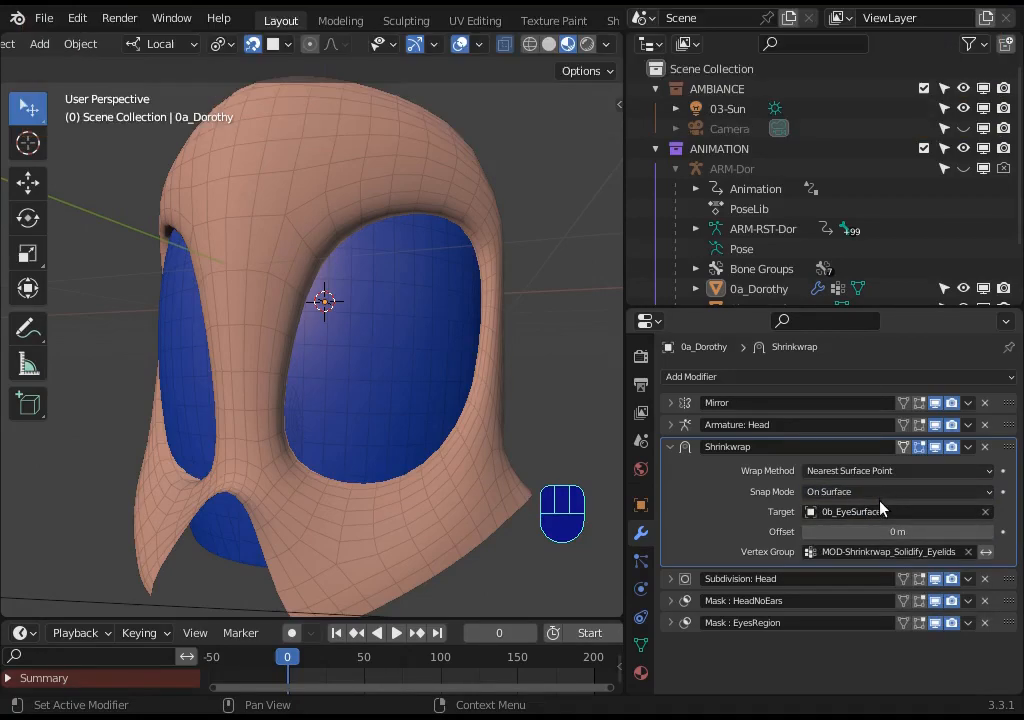
Add a Solidify modifier limited to MOD-Shrinkrwap_Solidify_Eyelids and place it between Shrinkwrap and Subdivision: Head
left_click(670, 446)
left_click(814, 378)
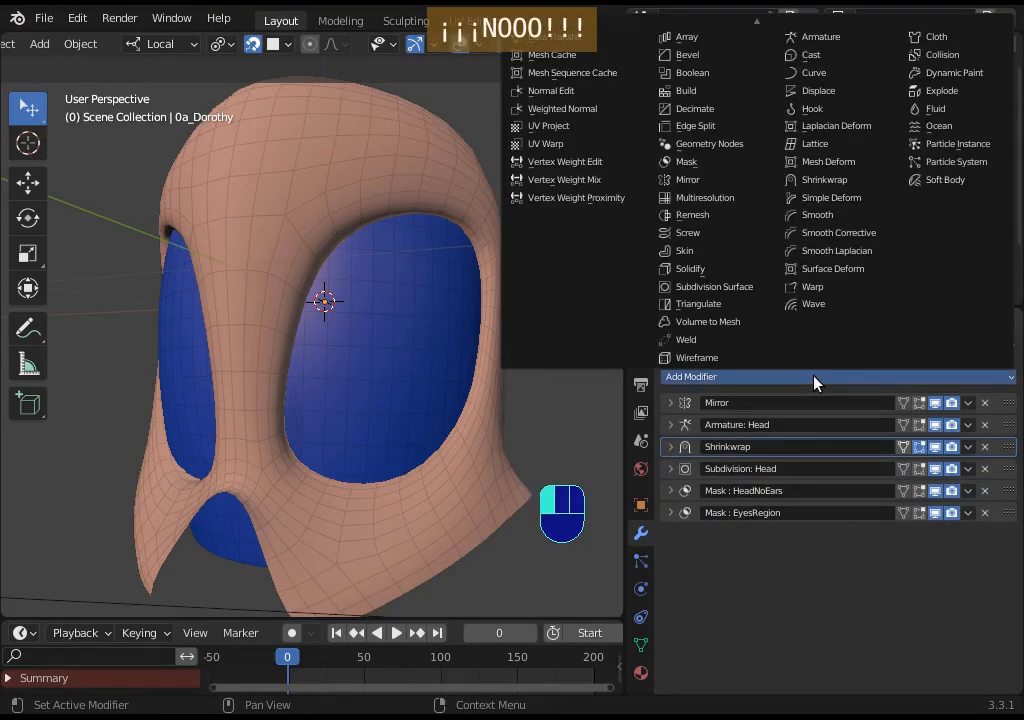
left_click(710, 268)
scroll(840, 520, "down", 3)
key("ctrl+z")
left_click(899, 567)
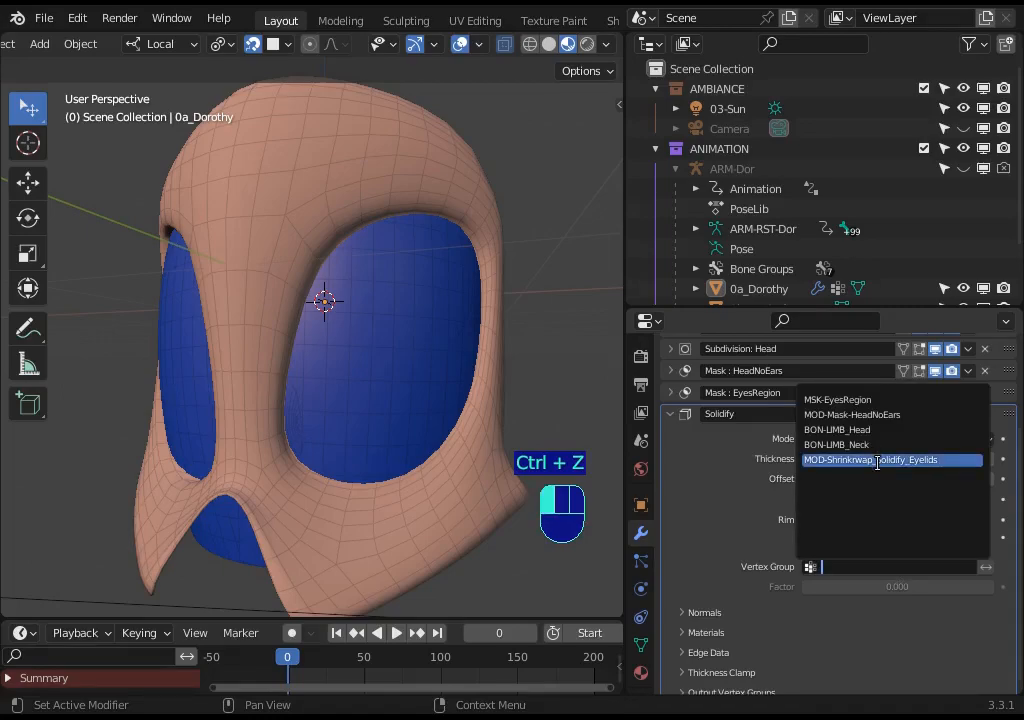
left_click(876, 460)
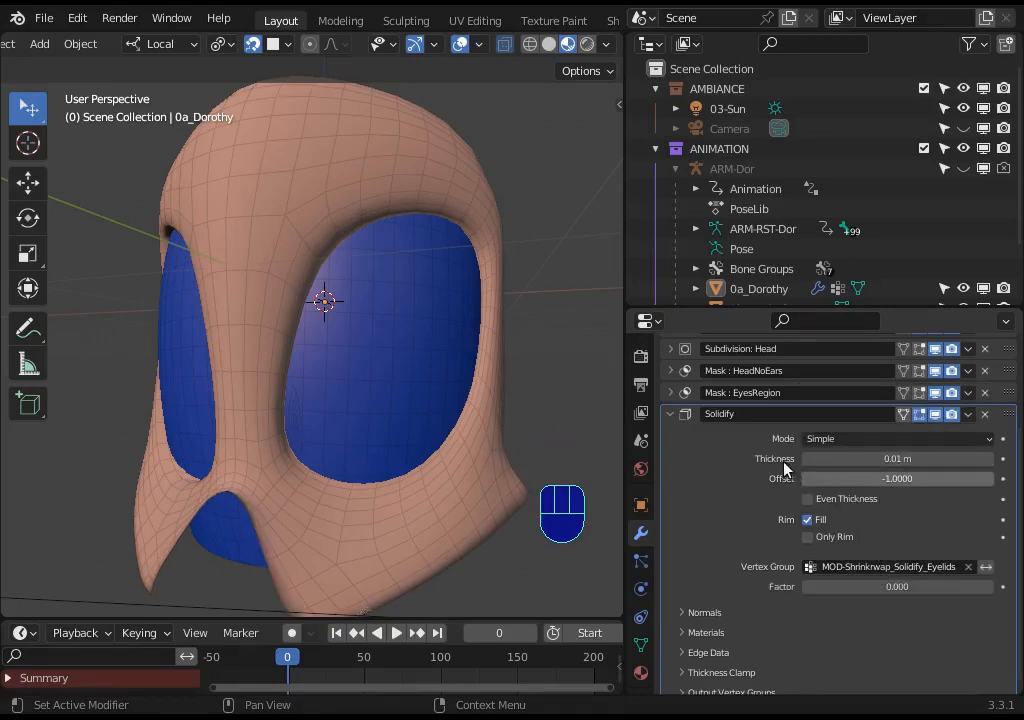
left_click(670, 414)
left_click_drag(1008, 535, 1015, 478)
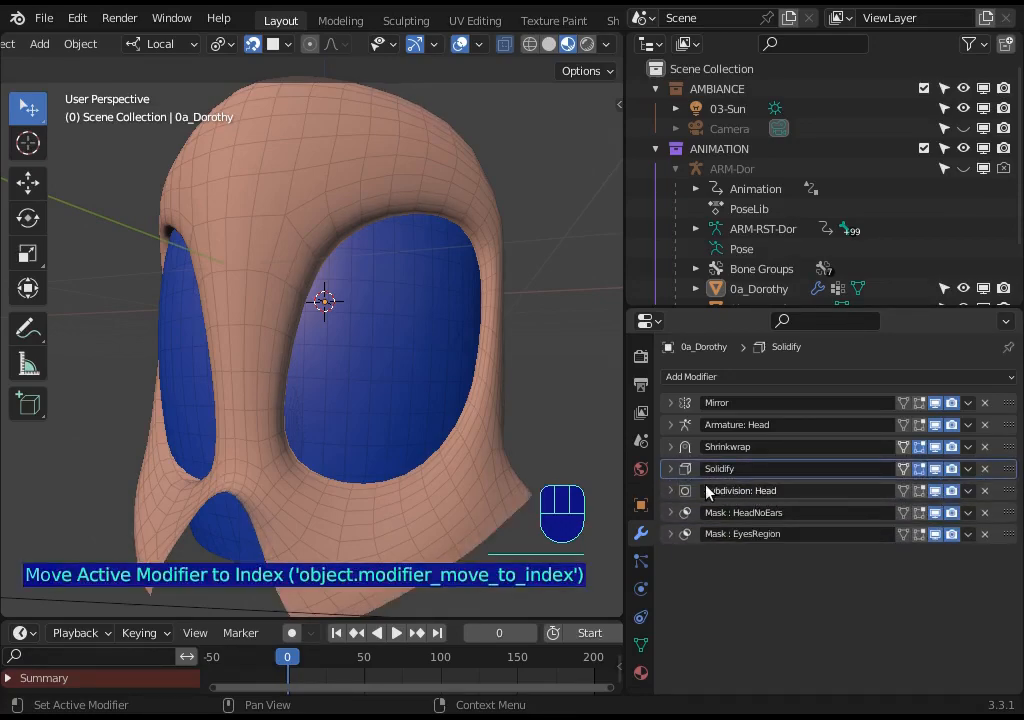
Rename the Solidify, Shrinkwrap, armature and subdivision modifiers to Solidify : Eyelids, Shrinkwrap : Eyelids, Armature: Body and Subdivision: Body
left_click(775, 469)
key("Right")
type(": Eyelids")
key("shift+Left")
key("shift+Left")
key("shift+Left")
key("shift+Left")
key("shift+Left")
key("shift+Left")
key("shift+Left")
key("ctrl+c")
key("Return")
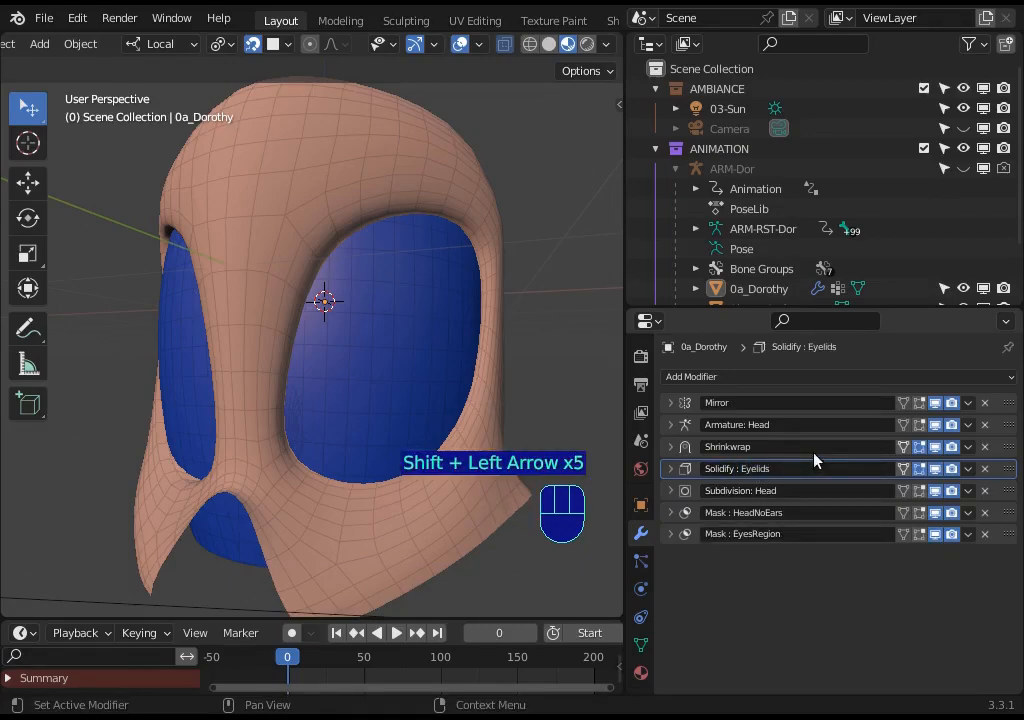
double_click(790, 446)
key("Right")
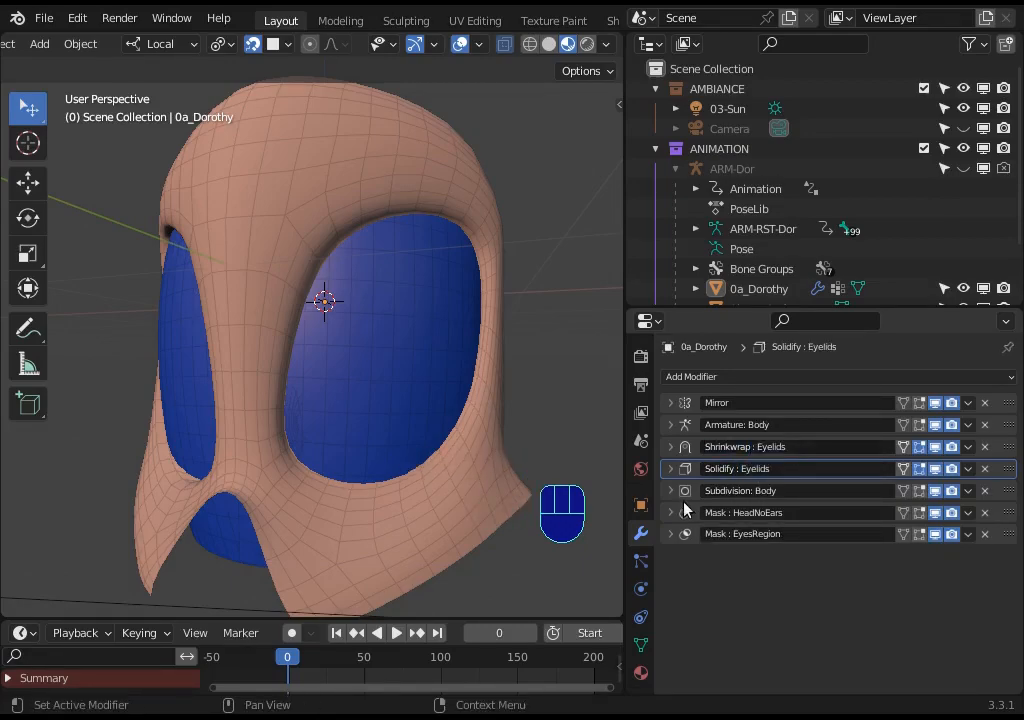
Set the offset of the Solidify : Eyelids modifier to 0
left_click(670, 491)
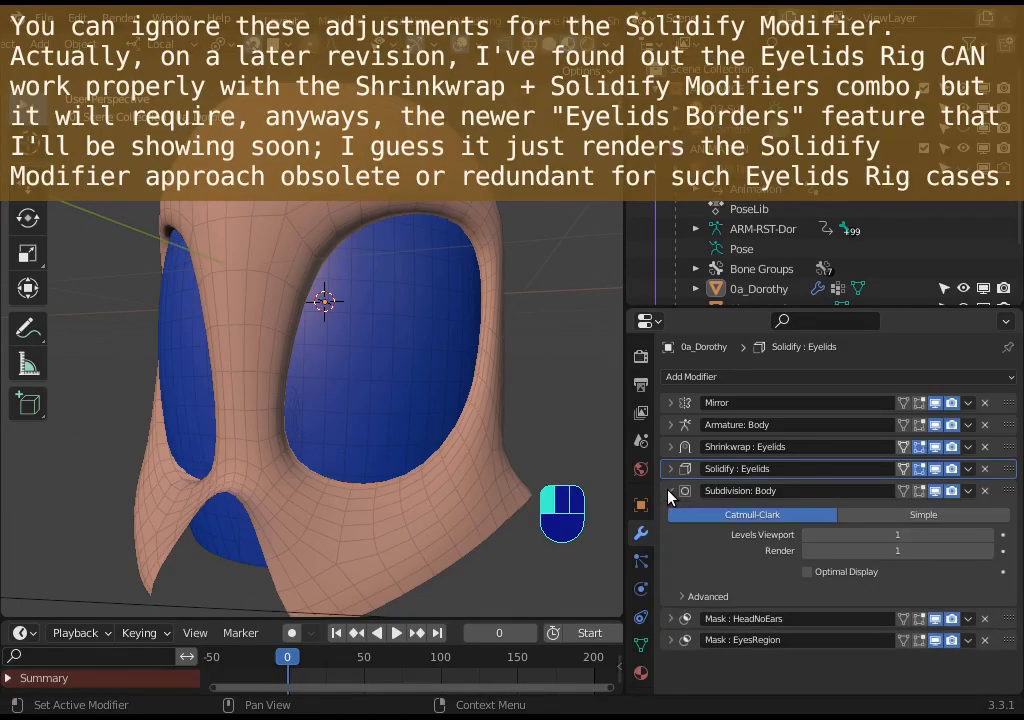
left_click(670, 490)
left_click(670, 469)
scroll(850, 430, "down", 2)
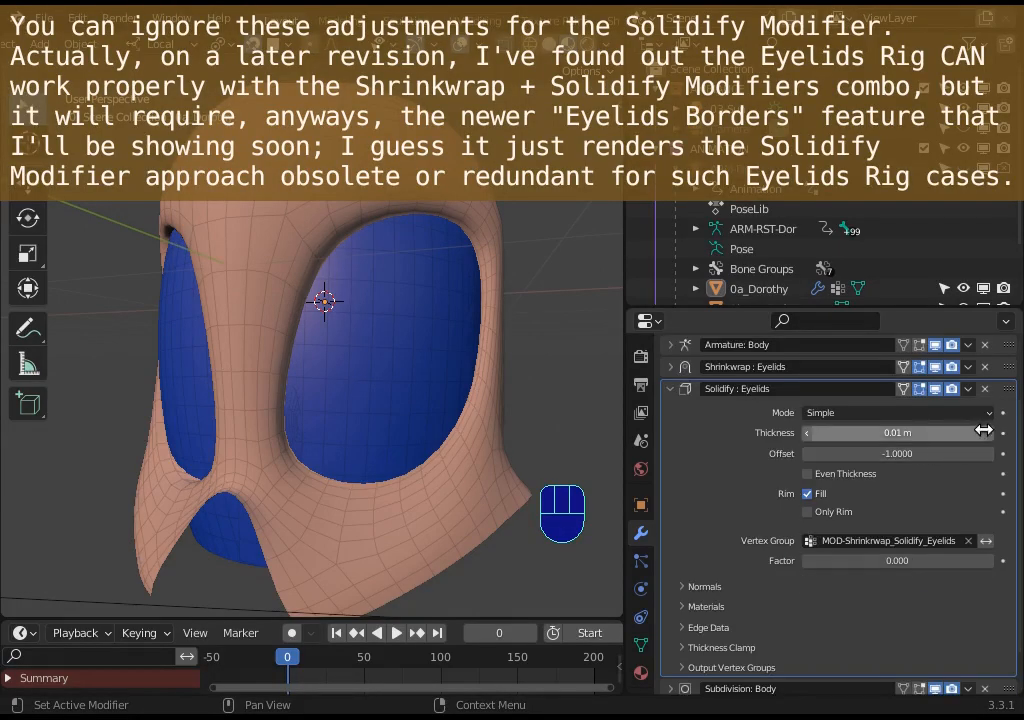
left_click(935, 453)
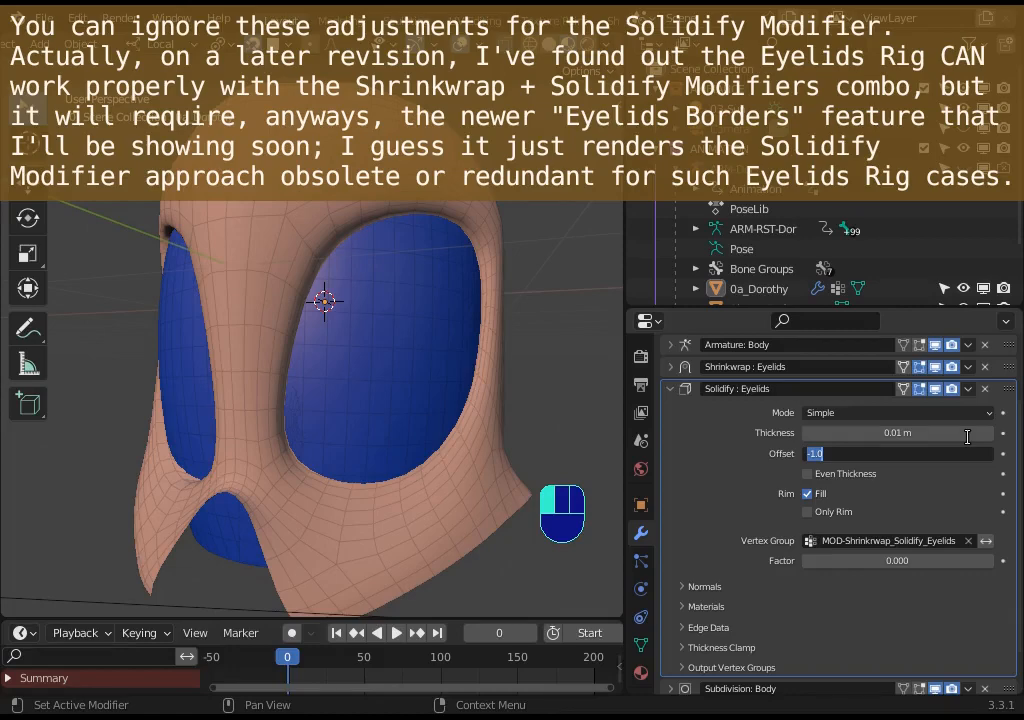
type("0")
key("Return")
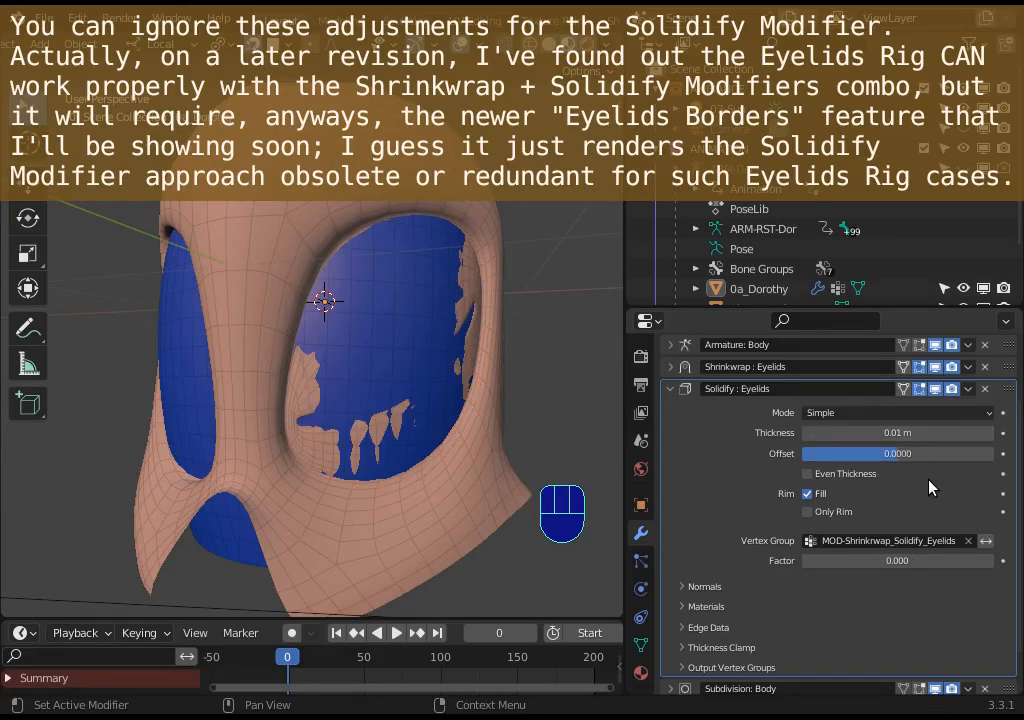
Raise the offset of the Solidify : Eyelids modifier to 1 and check the eyelid up close
scroll(930, 487, "up", 2)
scroll(472, 348, "up", 2)
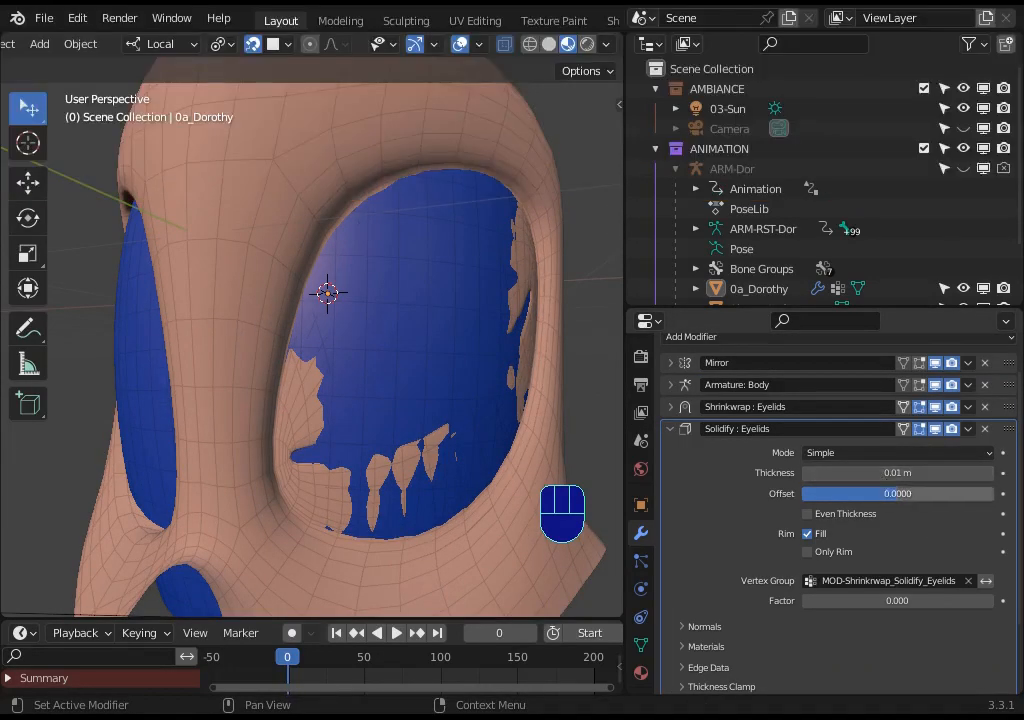
left_click_drag(897, 493, 995, 493)
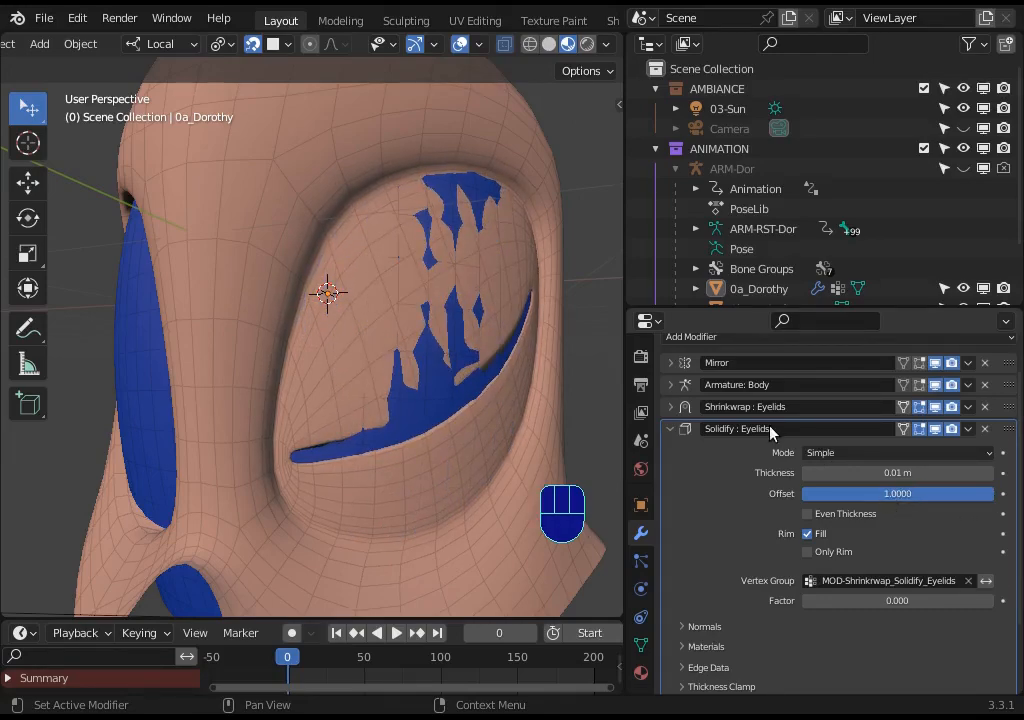
Toggle rim Fill off and back on for the Solidify : Eyelids modifier, and enable Only Rim
left_click(678, 407)
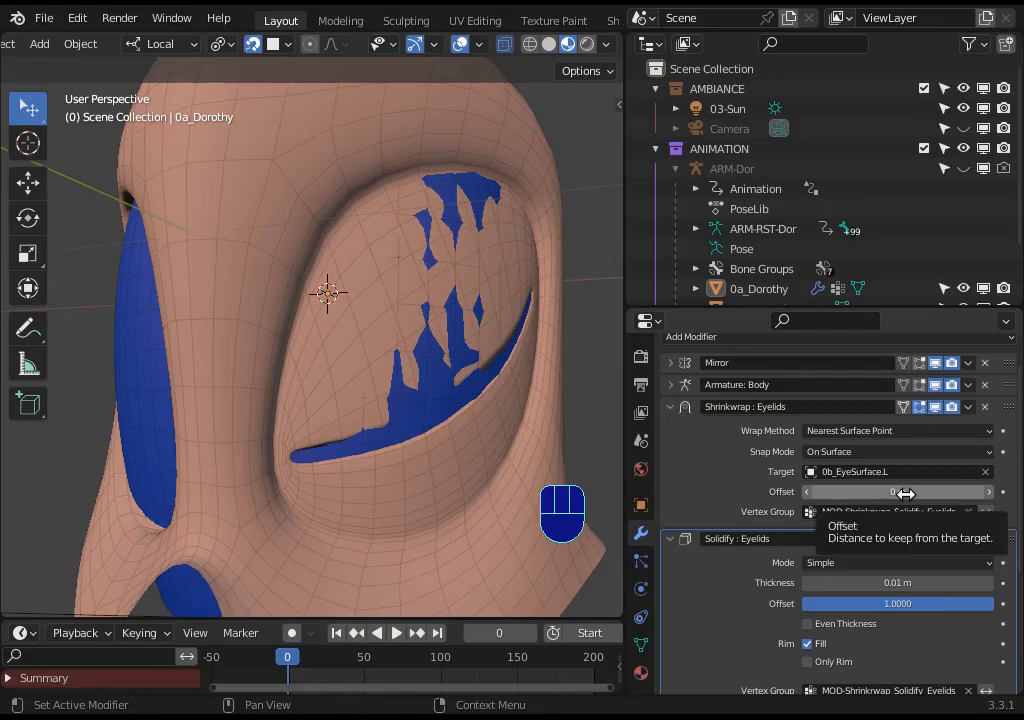
left_click(745, 407)
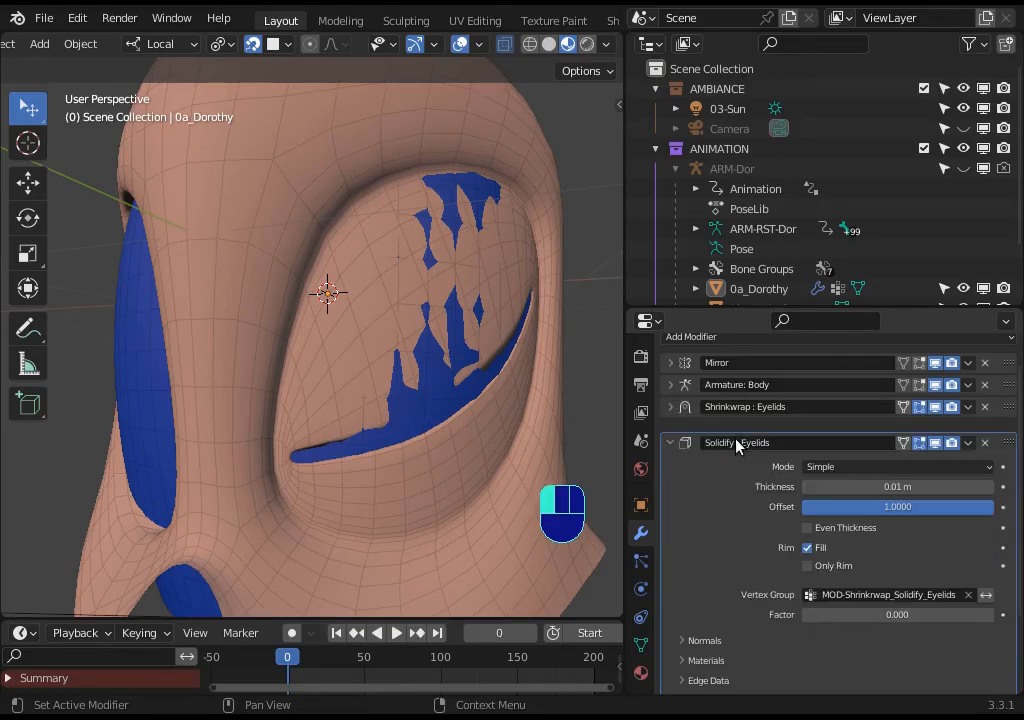
left_click(808, 538)
left_click(809, 539)
left_click(810, 540)
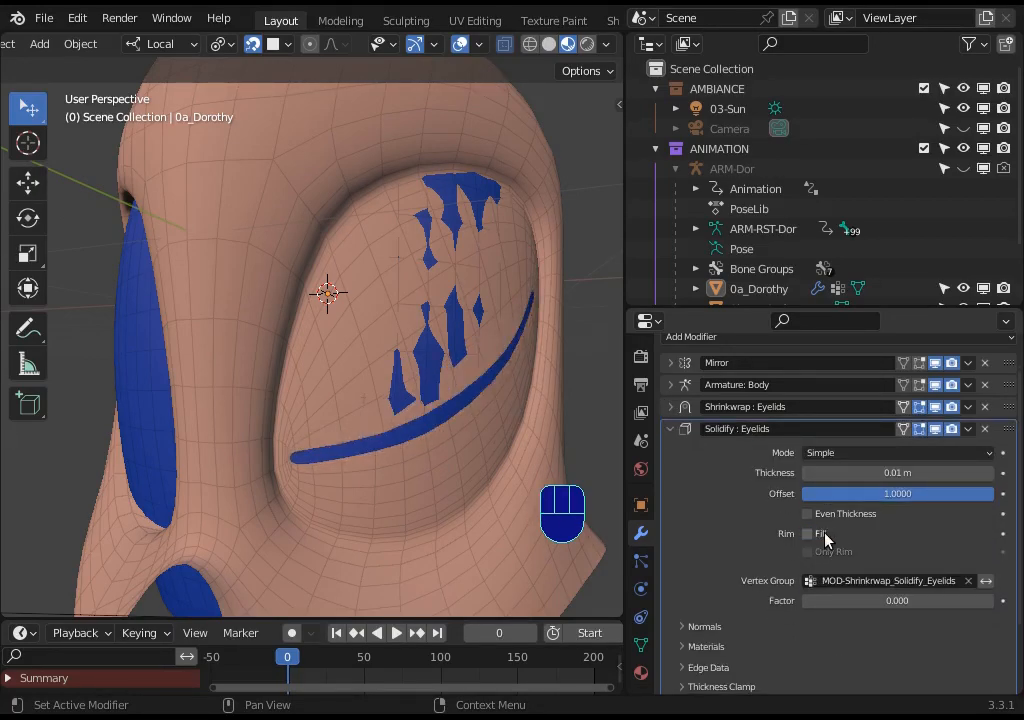
left_click(809, 536)
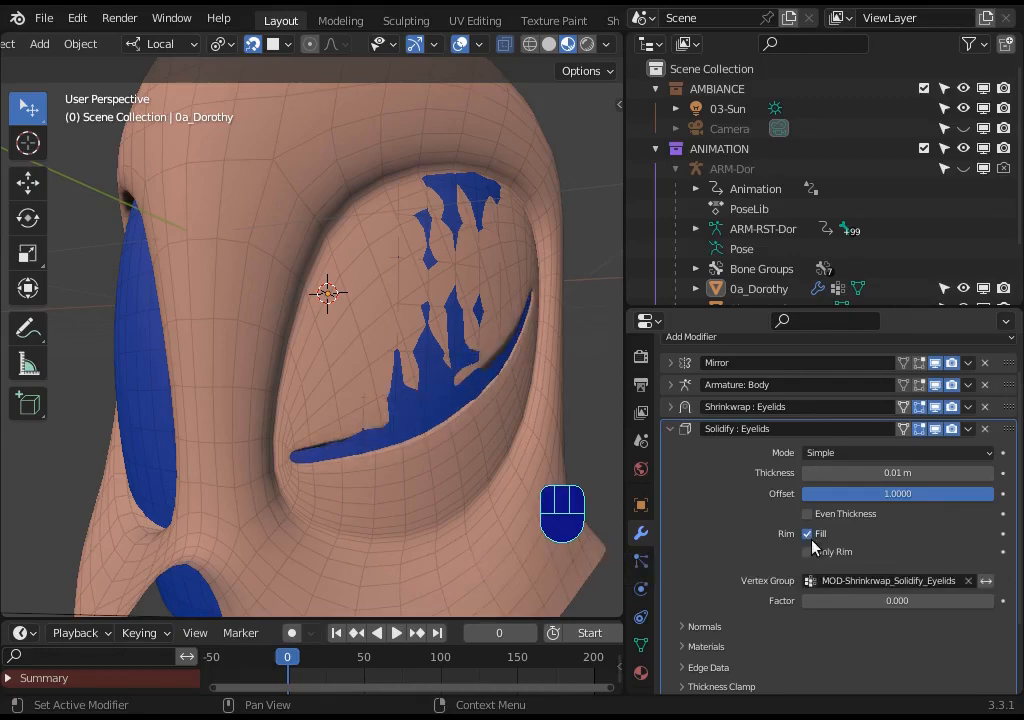
left_click(808, 552)
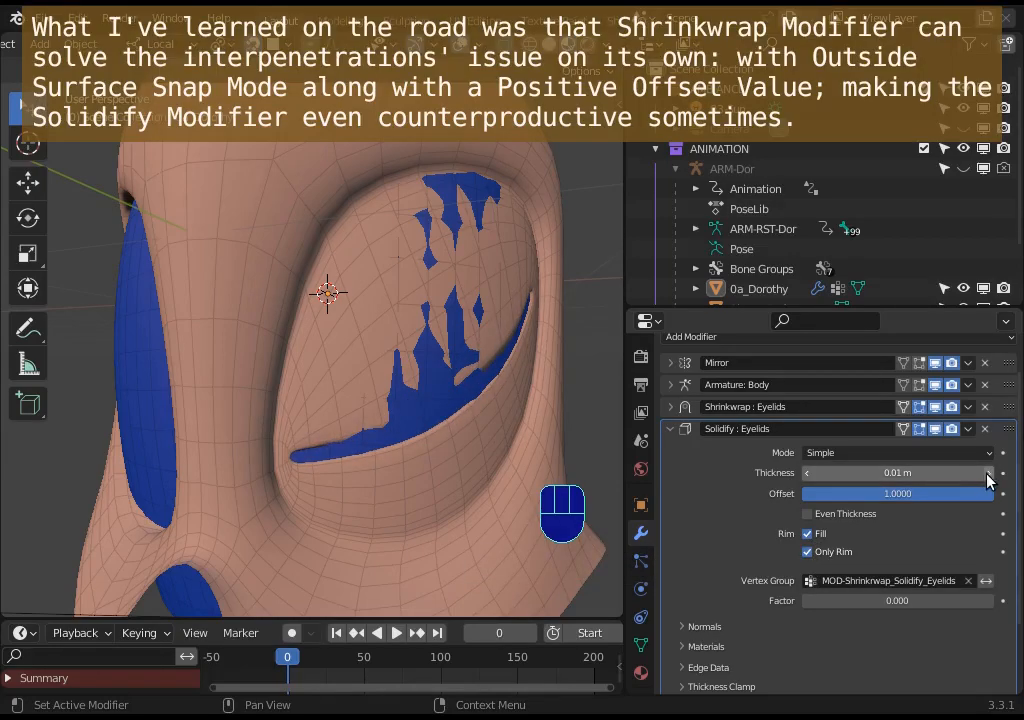
Compare the eyelids with Solidify thicknesses of 0.02 m and 0.01 m
left_click(988, 473)
left_click(808, 477)
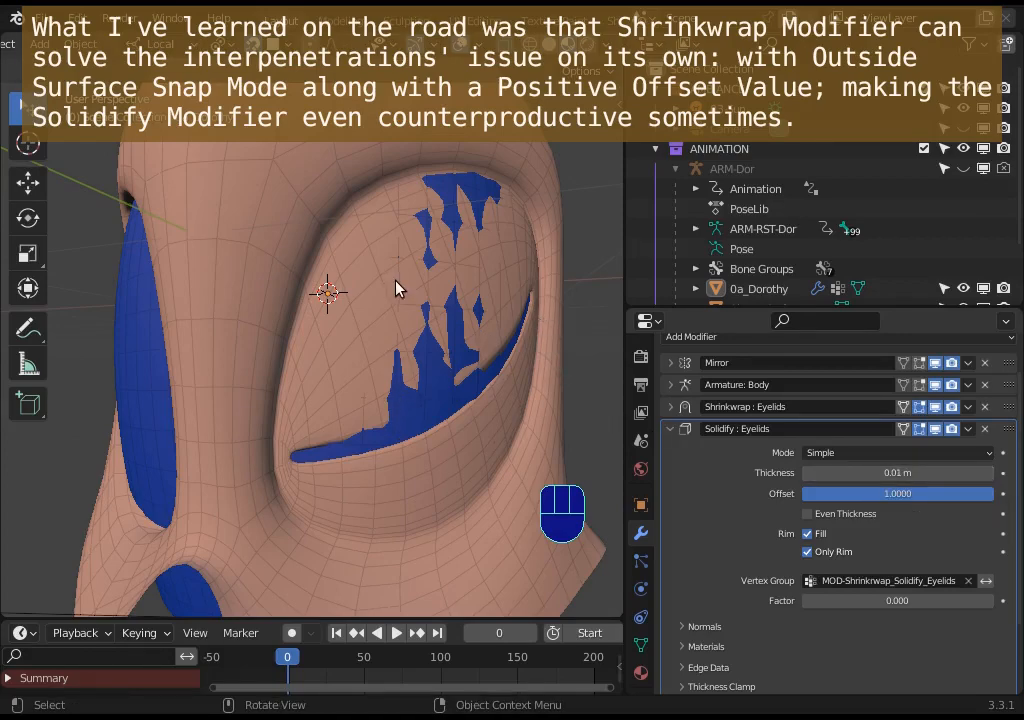
left_click(988, 473)
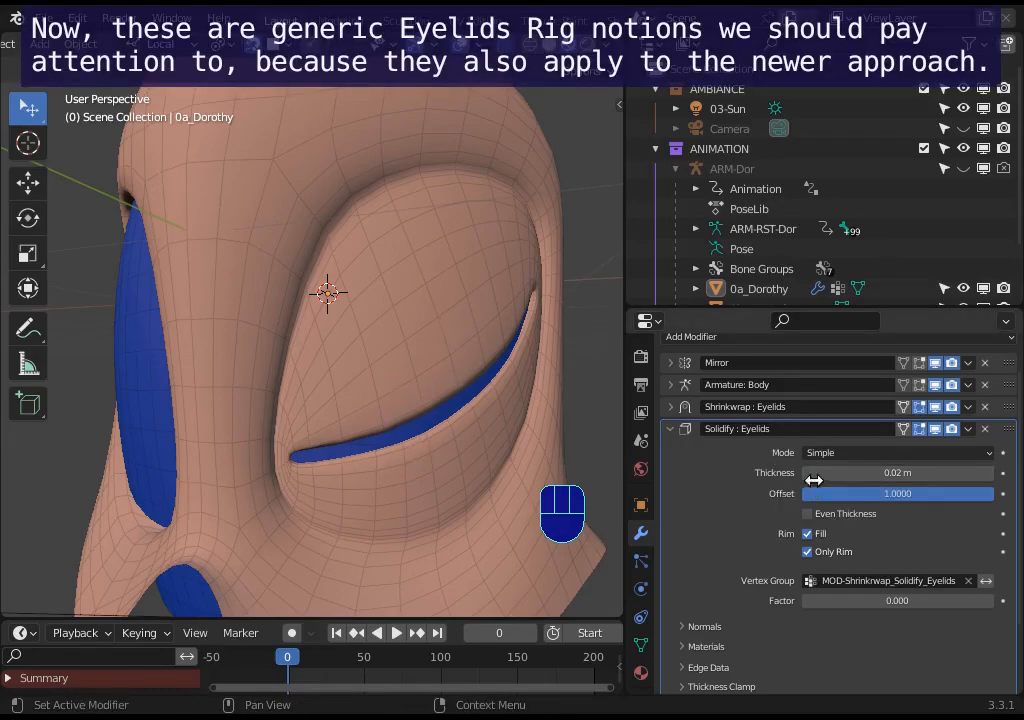
mouse_move(441, 384)
middle_mouse_down()
mouse_move(459, 382)
mouse_move(440, 372)
middle_mouse_up()
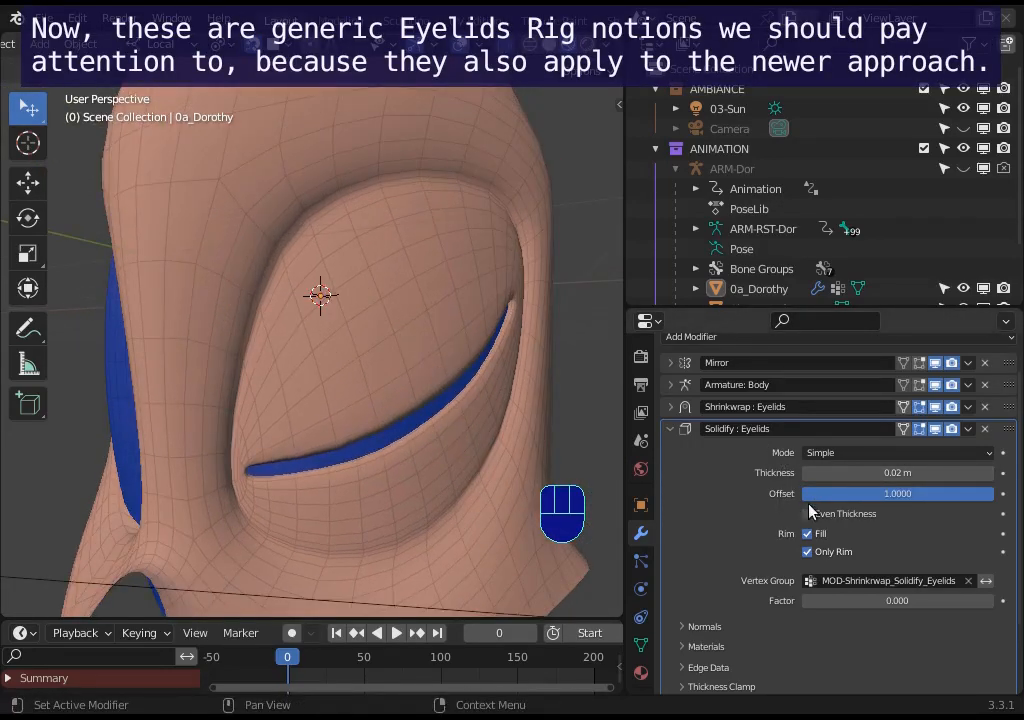
left_click(804, 474)
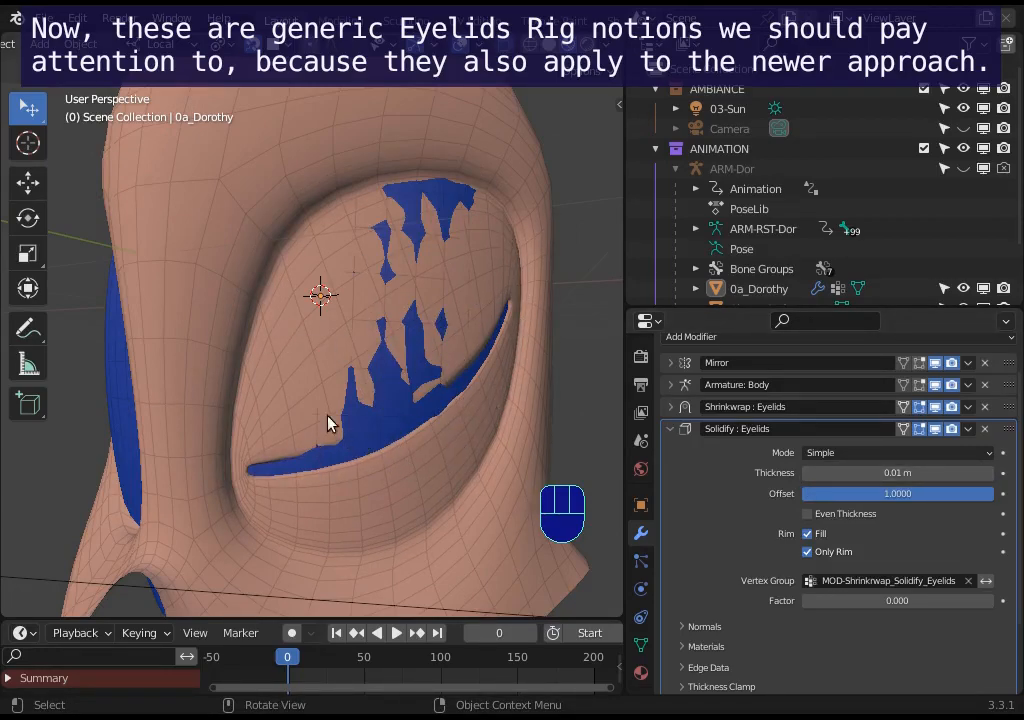
Set the thickness of the Solidify : Eyelids modifier to 0.015 m
left_click(990, 473)
left_click(934, 473)
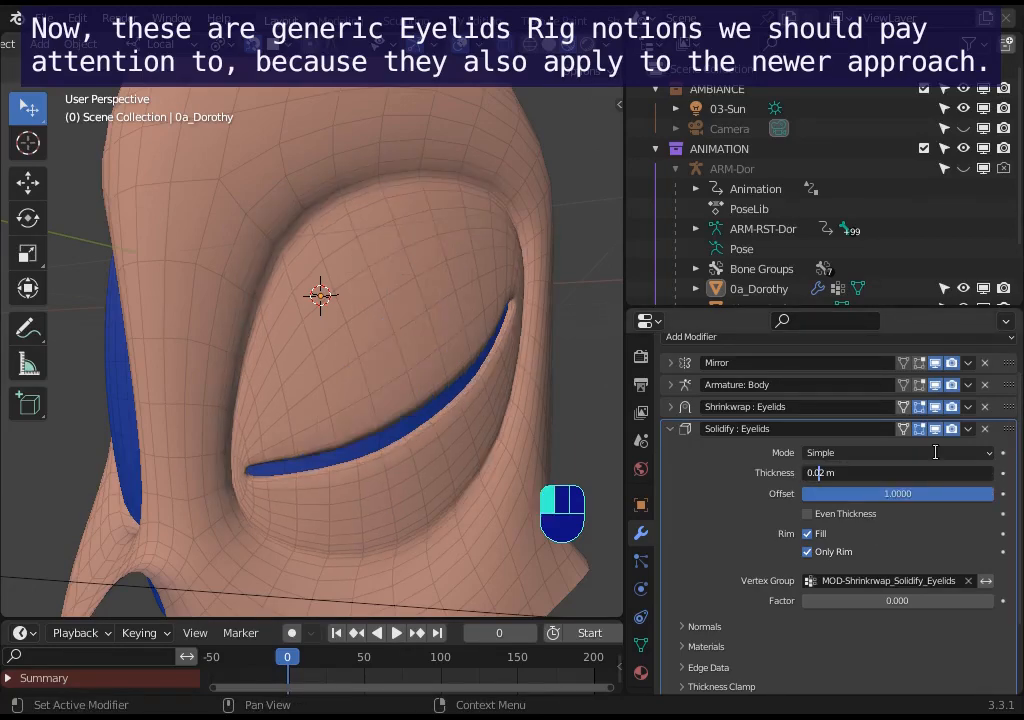
type("15")
key("Delete")
key("Return")
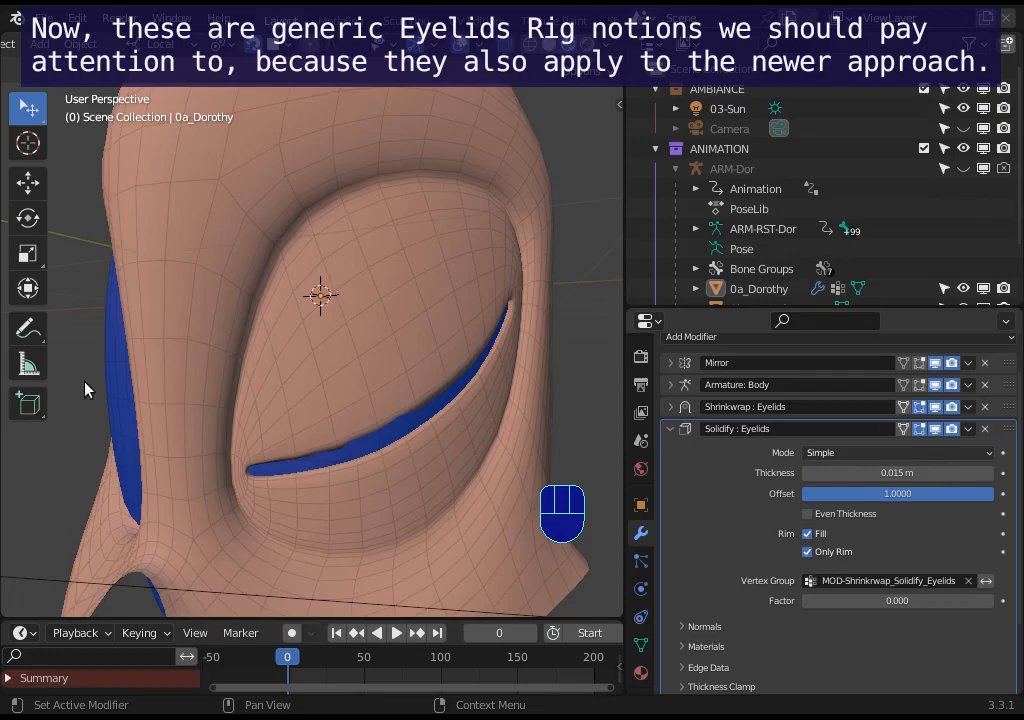
Inspect the eyelid opening closely and increase the Solidify thickness to 0.018 m
scroll(274, 434, "up", 3)
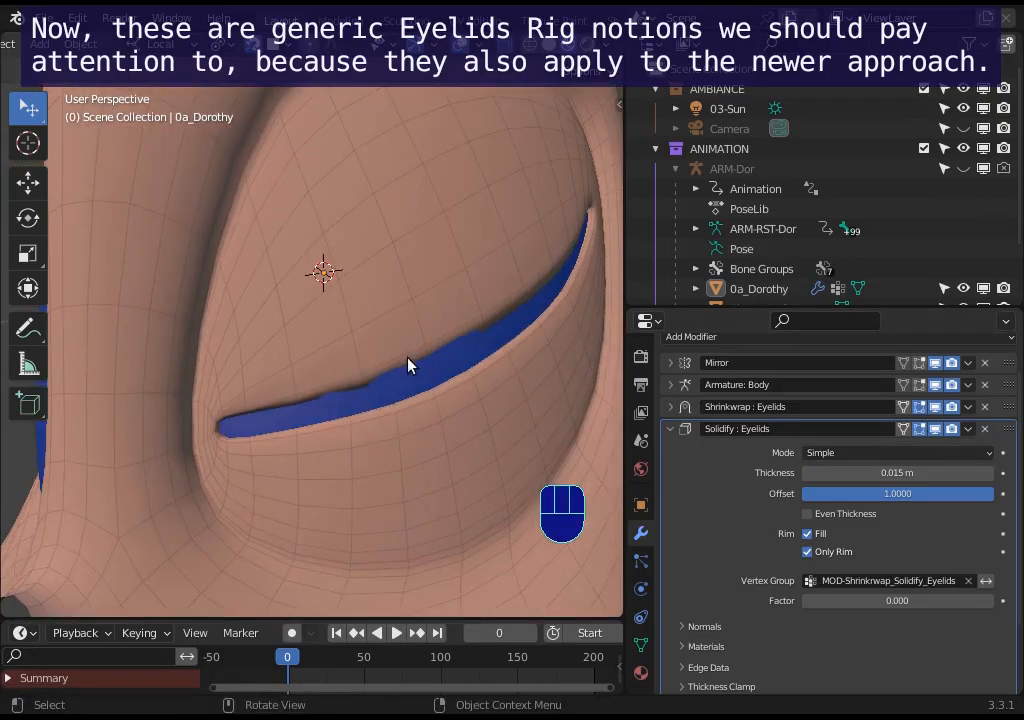
left_click_drag(858, 472, 860, 471)
scroll(398, 256, "down", 4)
middle_click_drag(432, 258, 440, 310, "shift")
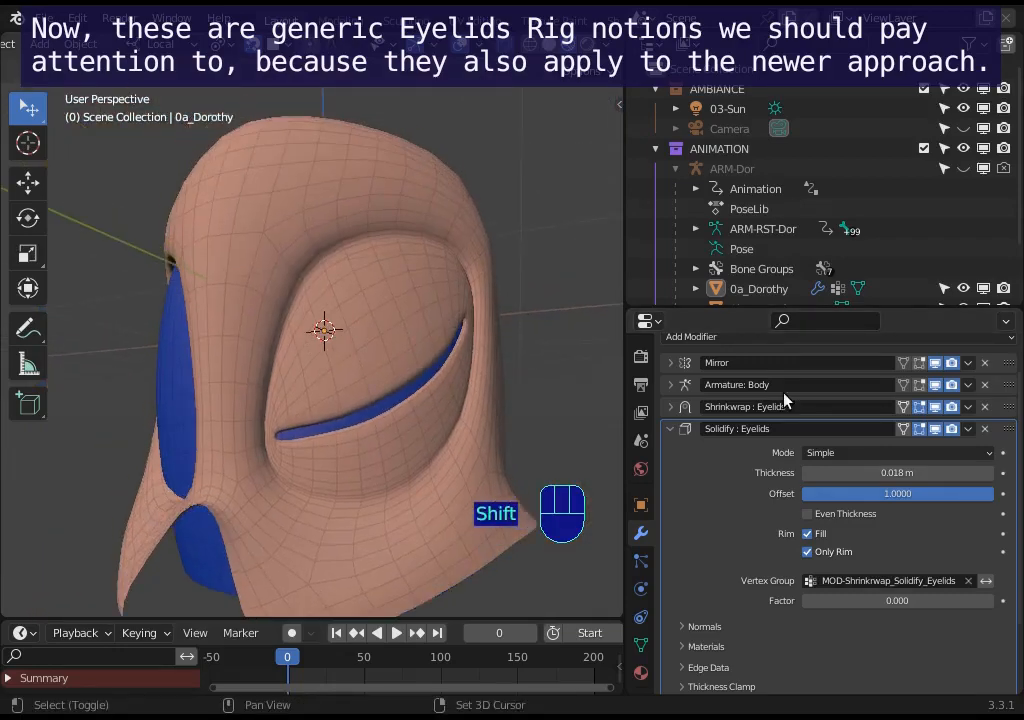
Test an exaggerated Solidify thickness of 0.038 m on the eyelids and return it to 0.018 m
left_click(988, 473)
left_click(988, 473)
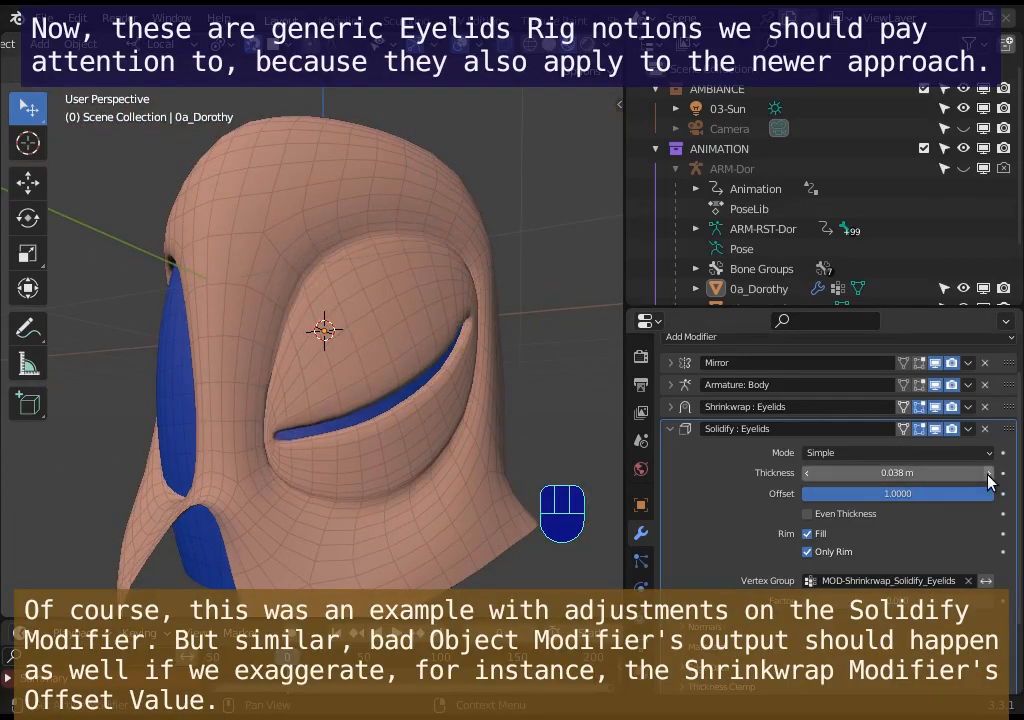
scroll(418, 395, "up", 4)
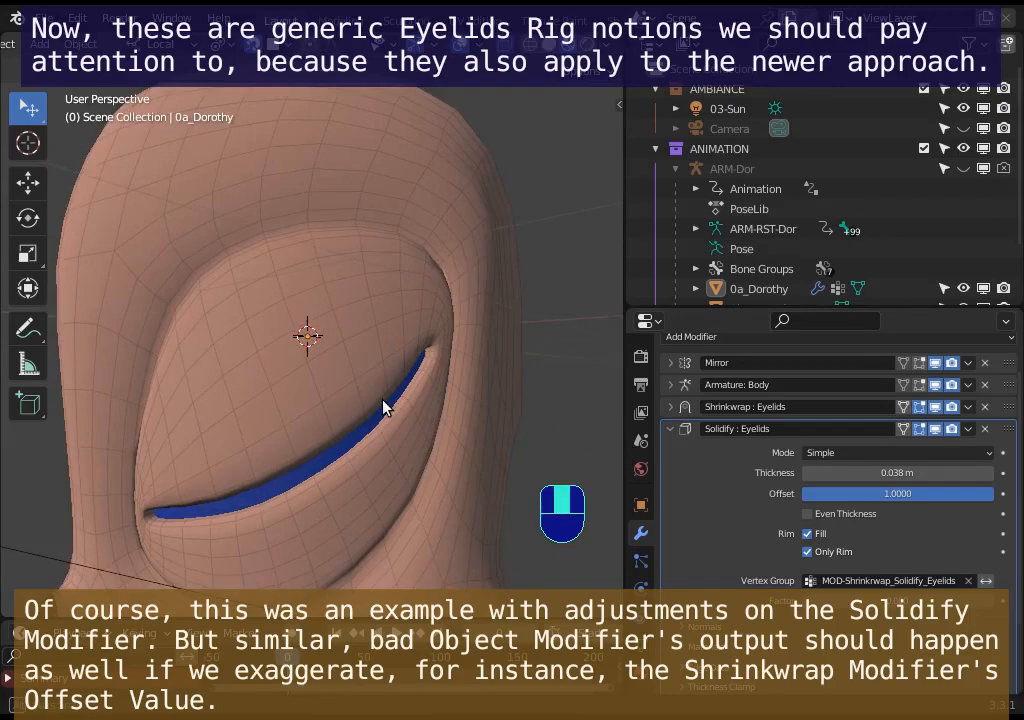
middle_click_drag(384, 405, 430, 382)
left_click(807, 474)
left_click(807, 474)
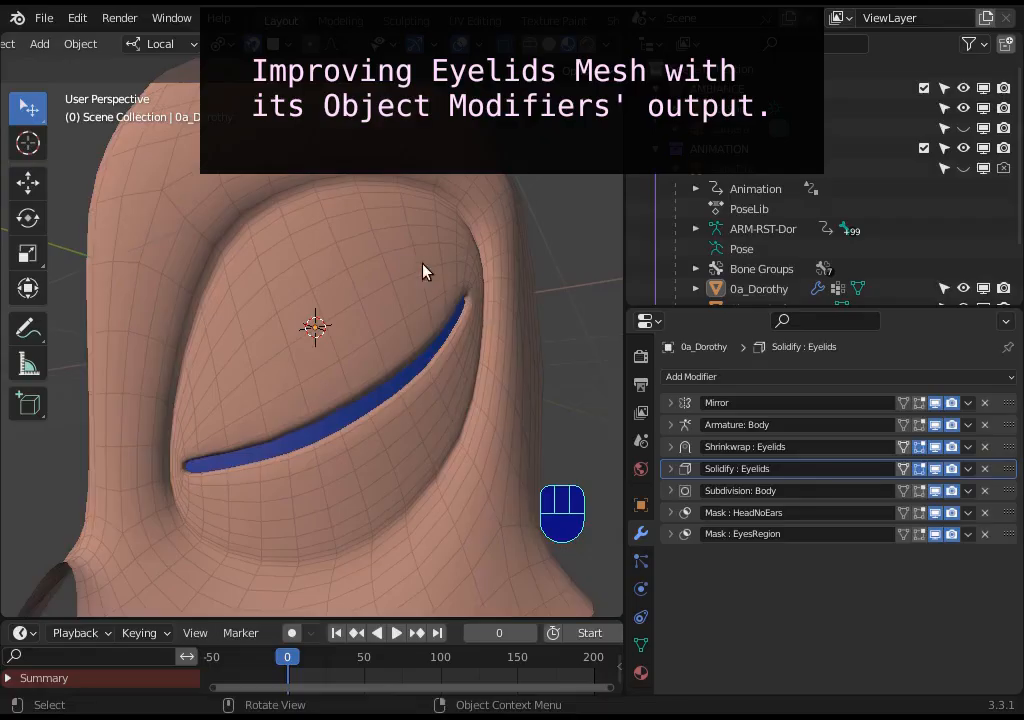
Enter Edit Mode on 0a_Dorothy and enable on-cage and edit-mode display for all its modifiers
middle_click_drag(423, 272, 265, 213)
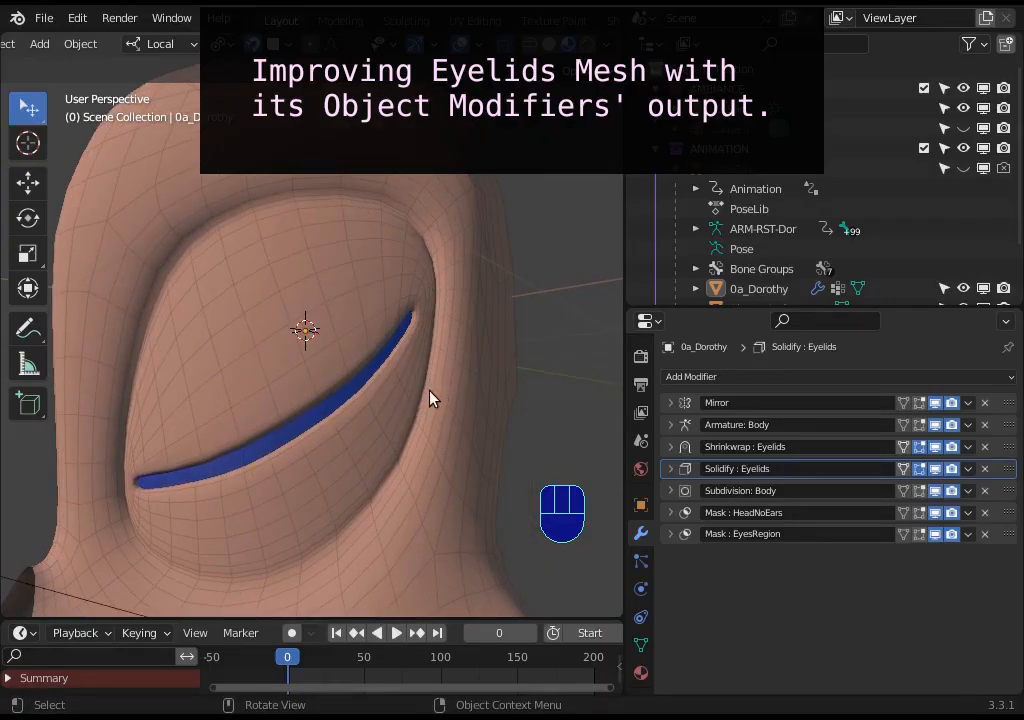
middle_click_drag(430, 398, 444, 388)
key("Tab")
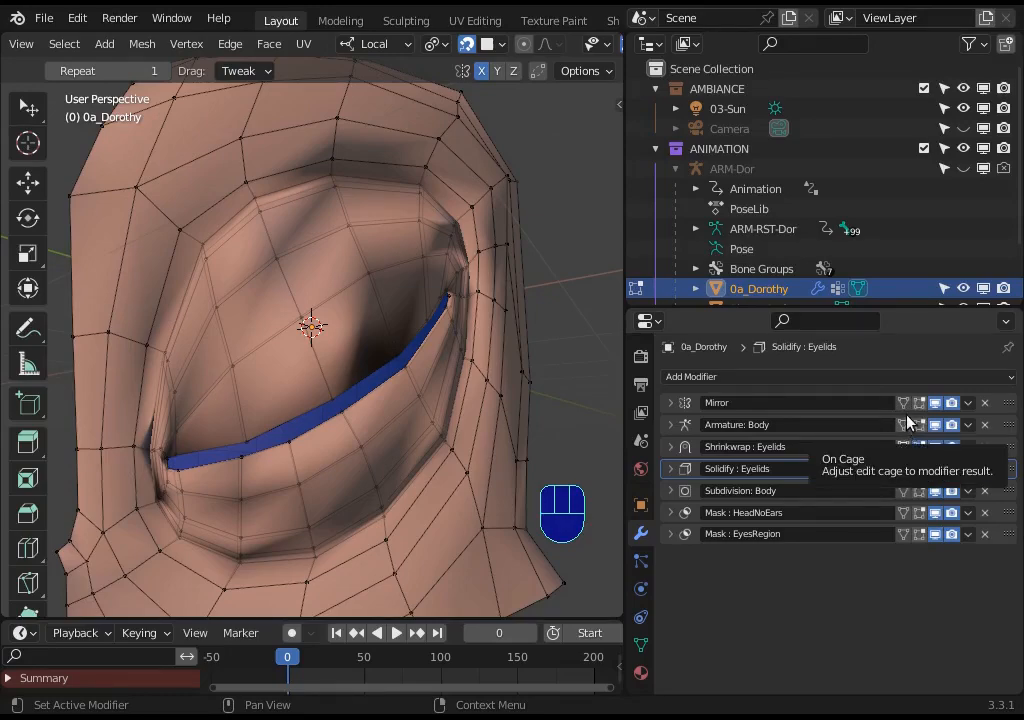
left_click_drag(904, 404, 904, 515)
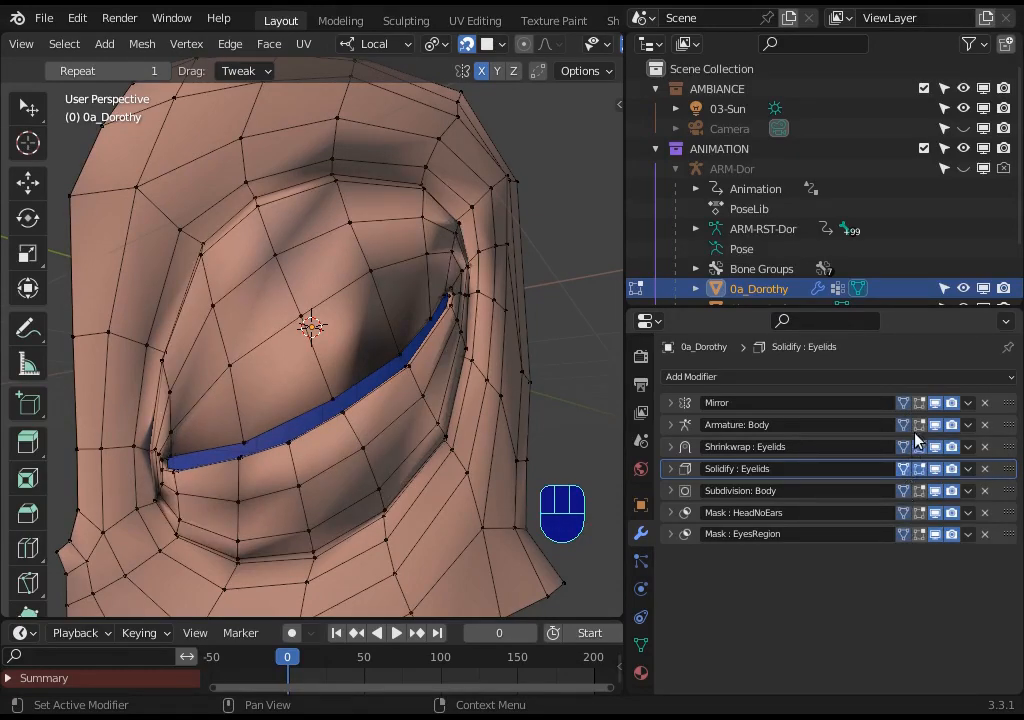
left_click_drag(915, 440, 920, 536)
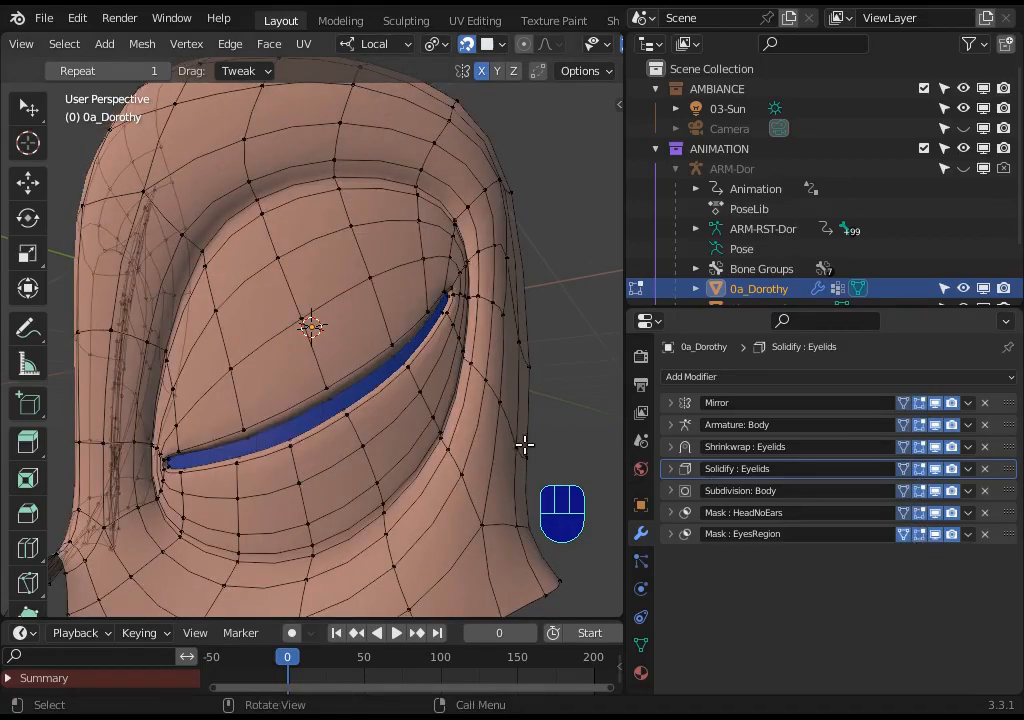
Select a single vertex on the upper eyelid and try moving it, cancelling the move
key("alt+a")
key("1")
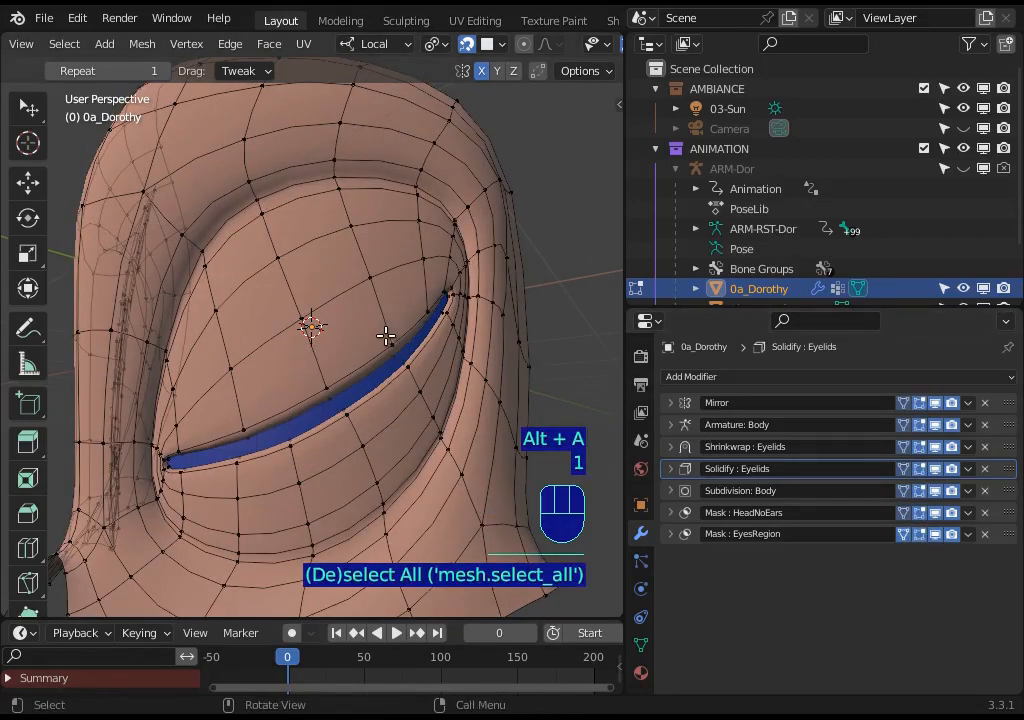
left_click(293, 286)
key("g")
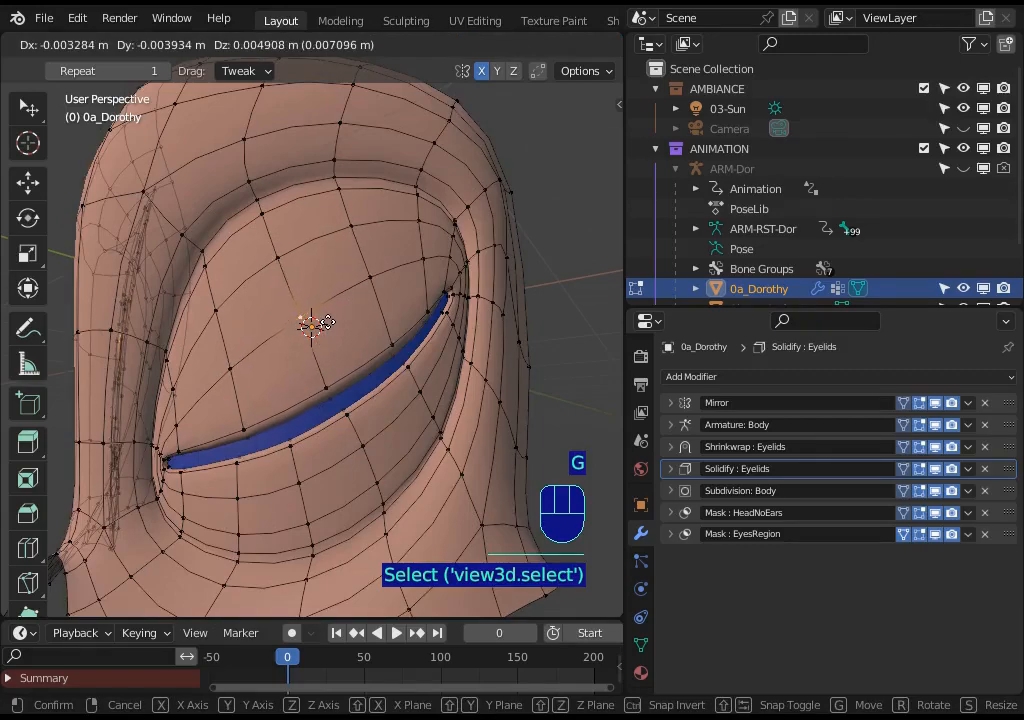
key("Escape")
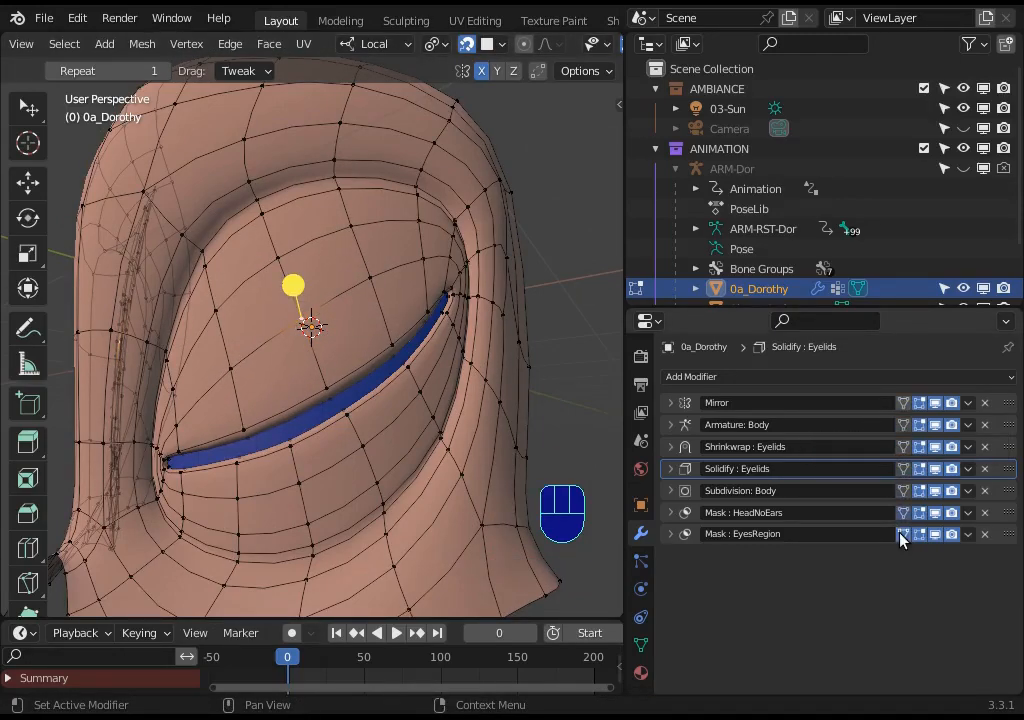
Turn off on-cage and edit-mode display for all modifiers, briefly re-enabling edit-mode display to compare the eyelid mesh
left_click_drag(918, 534, 918, 402)
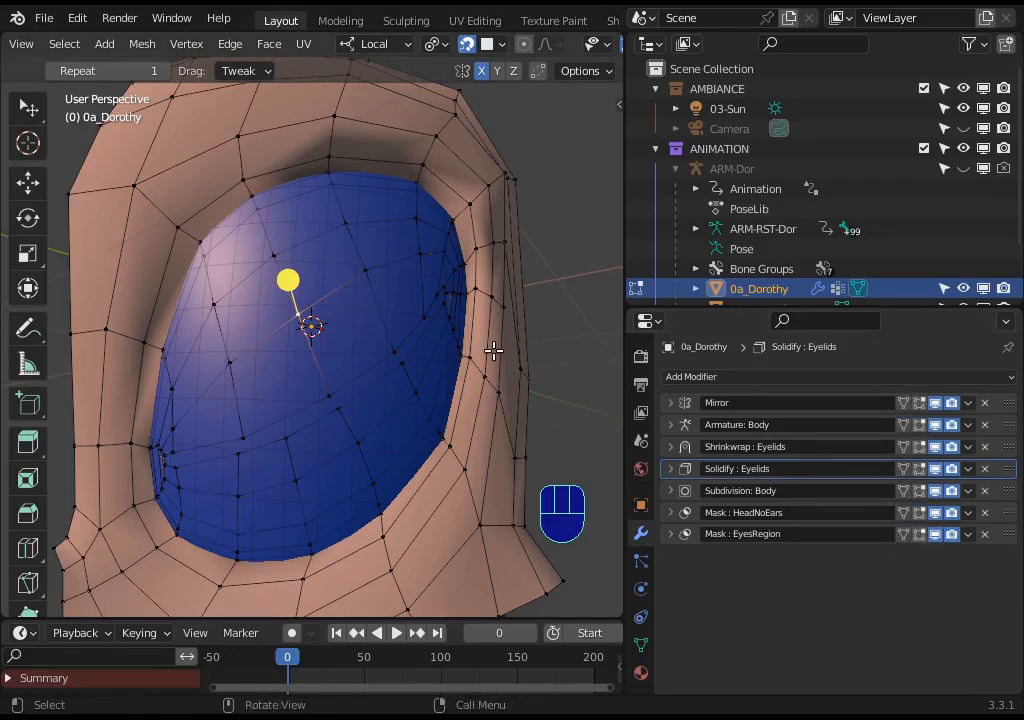
left_click(920, 491)
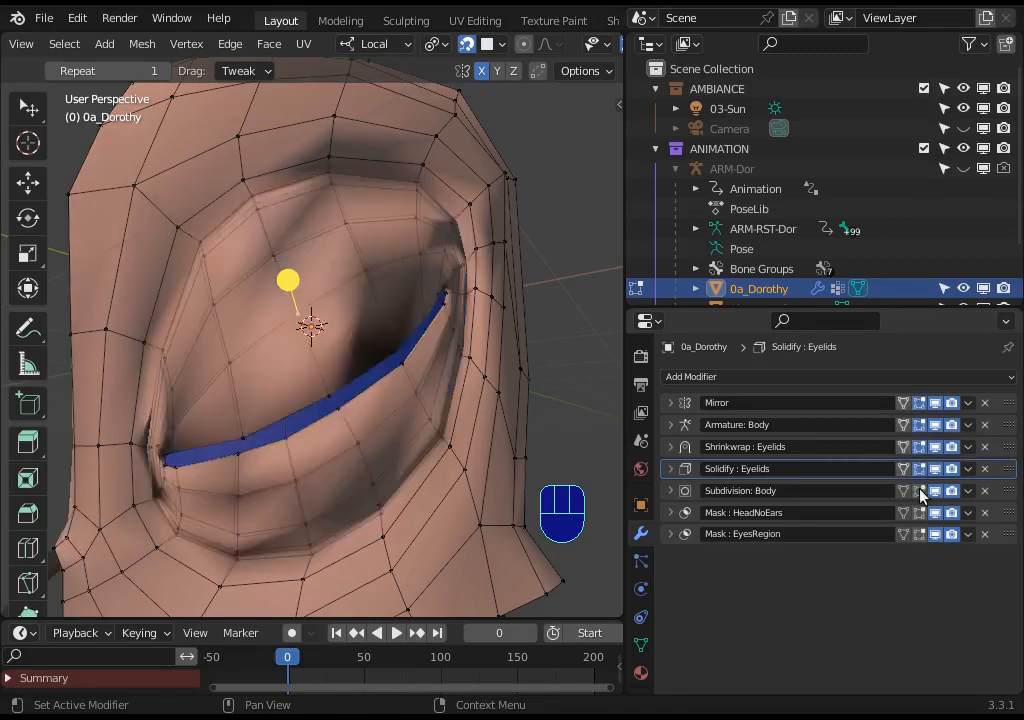
left_click(920, 491)
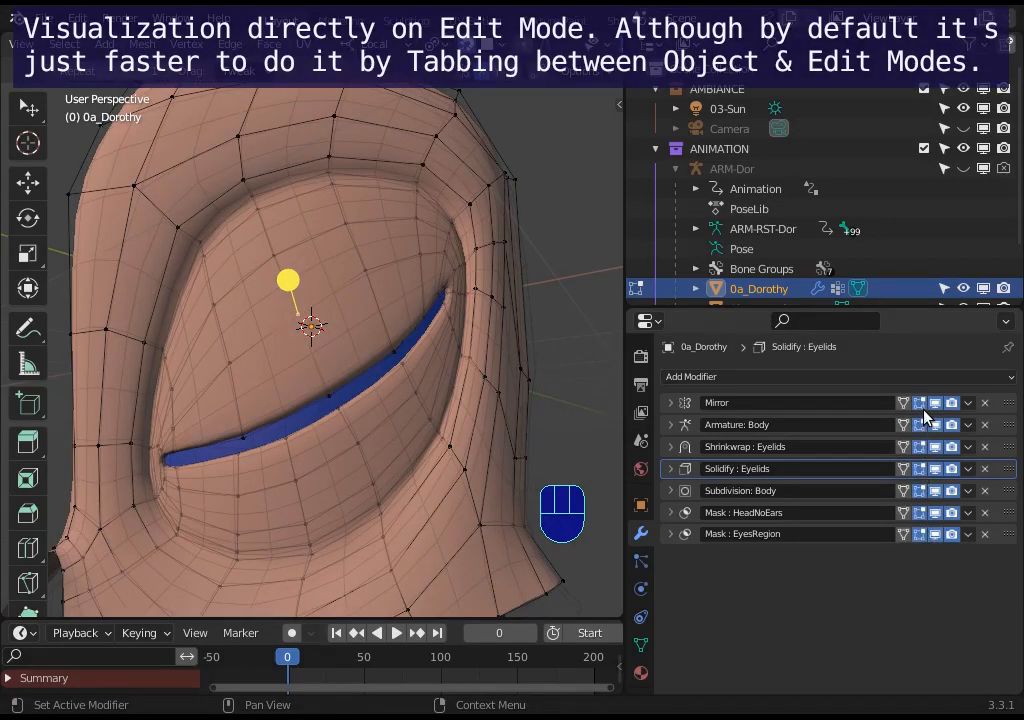
left_click_drag(921, 405, 919, 447)
middle_click_drag(355, 384, 384, 386)
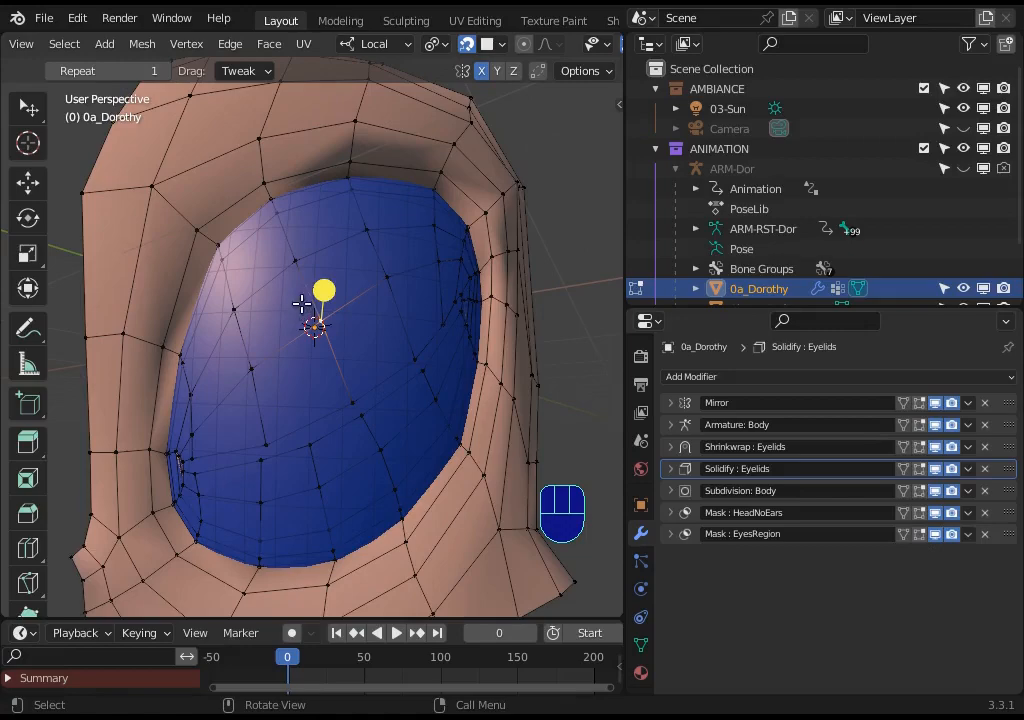
middle_click_drag(302, 303, 481, 385)
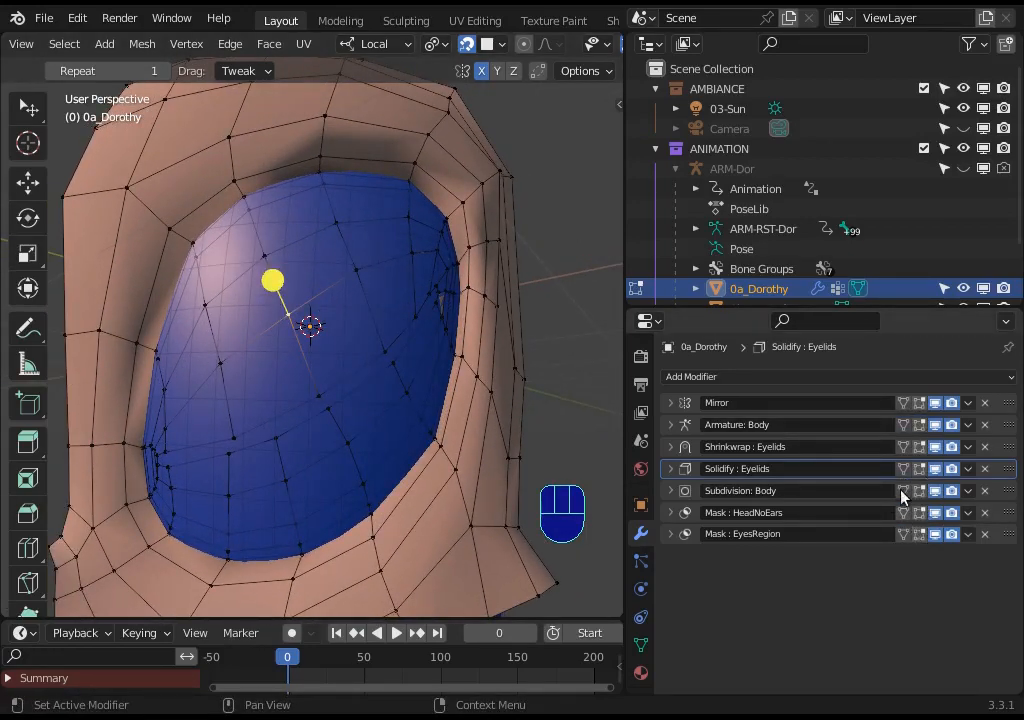
middle_click_drag(457, 372, 270, 297)
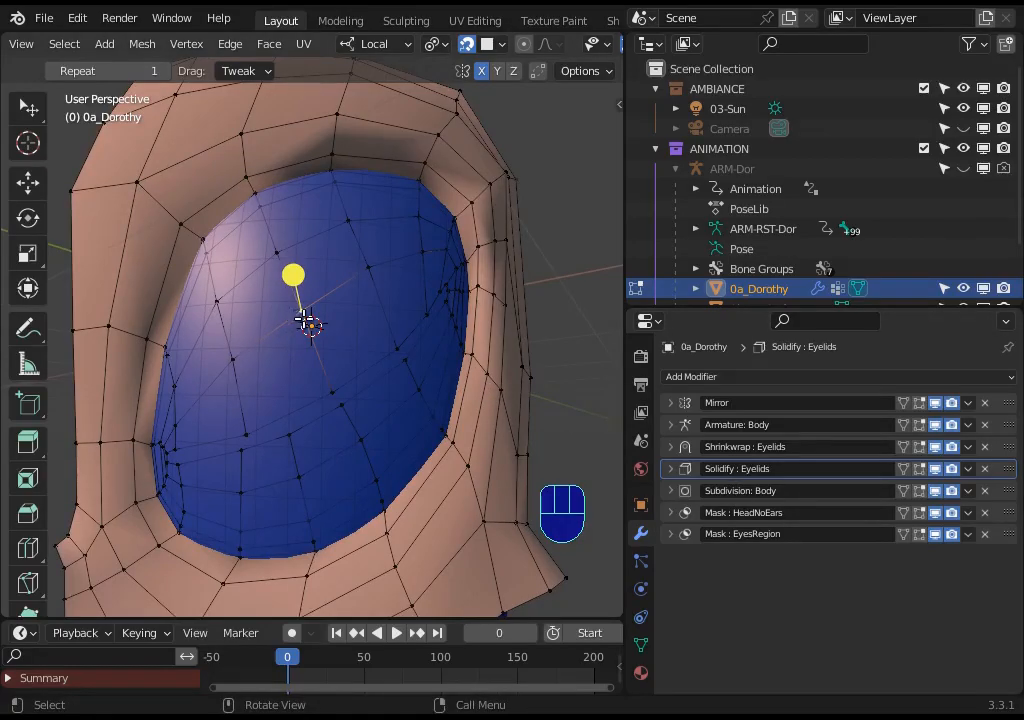